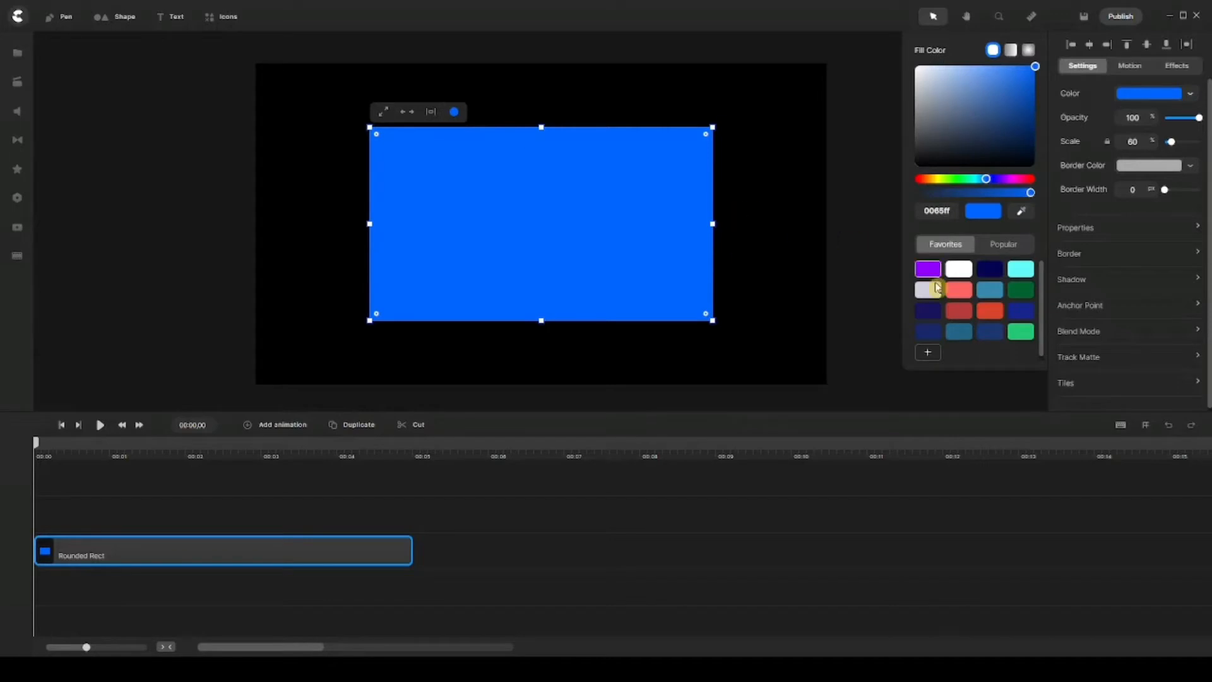
Fill the rounded rectangle with the coral favorite color fc6464 and keep its layer selected
{"action": "left_click", "coordinate": [960, 290]}
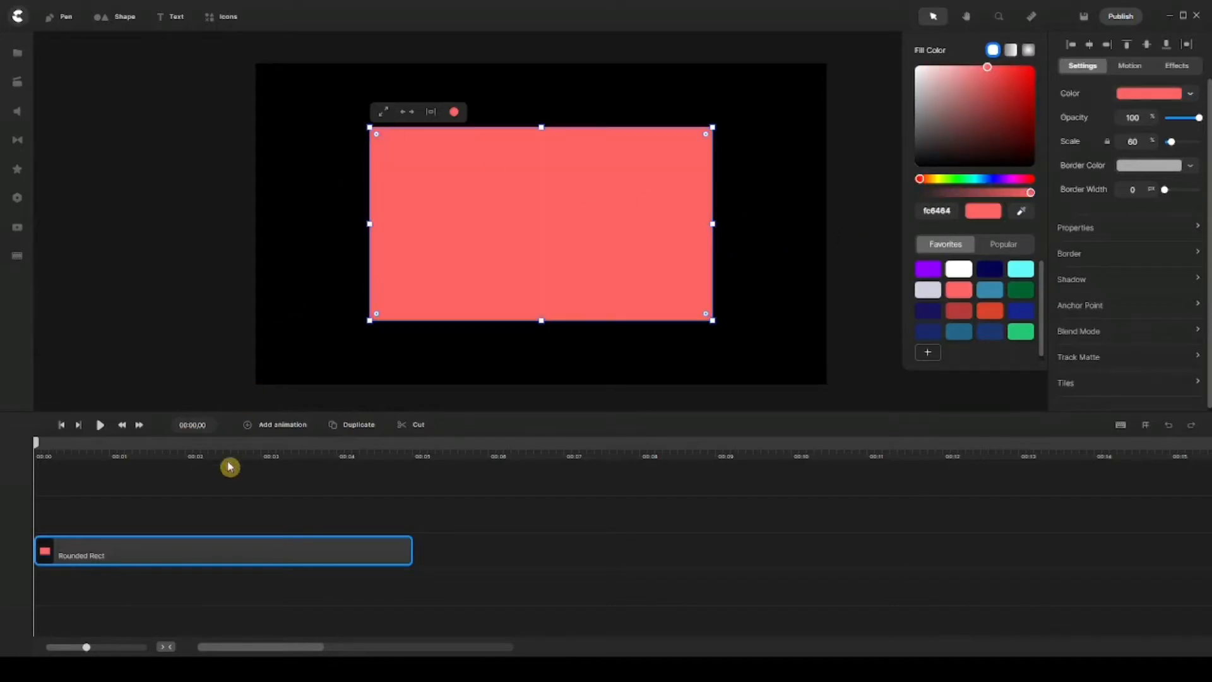
{"action": "left_click", "coordinate": [222, 503]}
{"action": "left_click", "coordinate": [202, 554]}
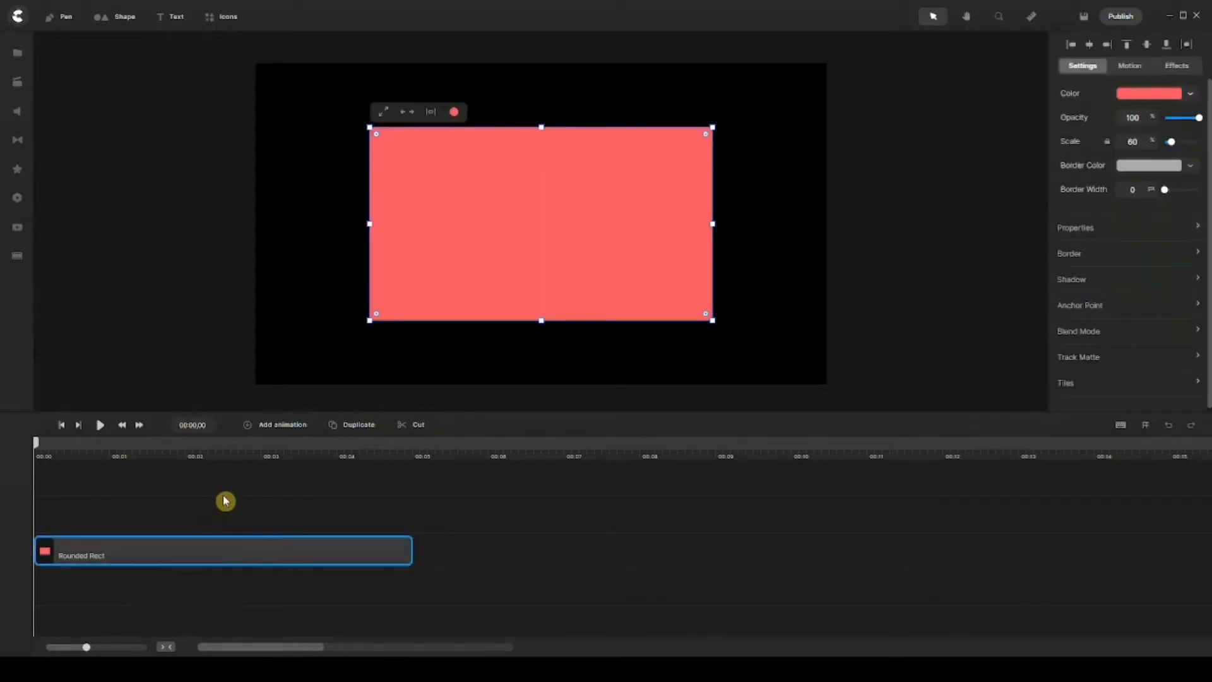
Duplicate the rectangle layer twice and shift the two upper layers to start at 3 seconds on the timeline
{"action": "left_click", "coordinate": [348, 434]}
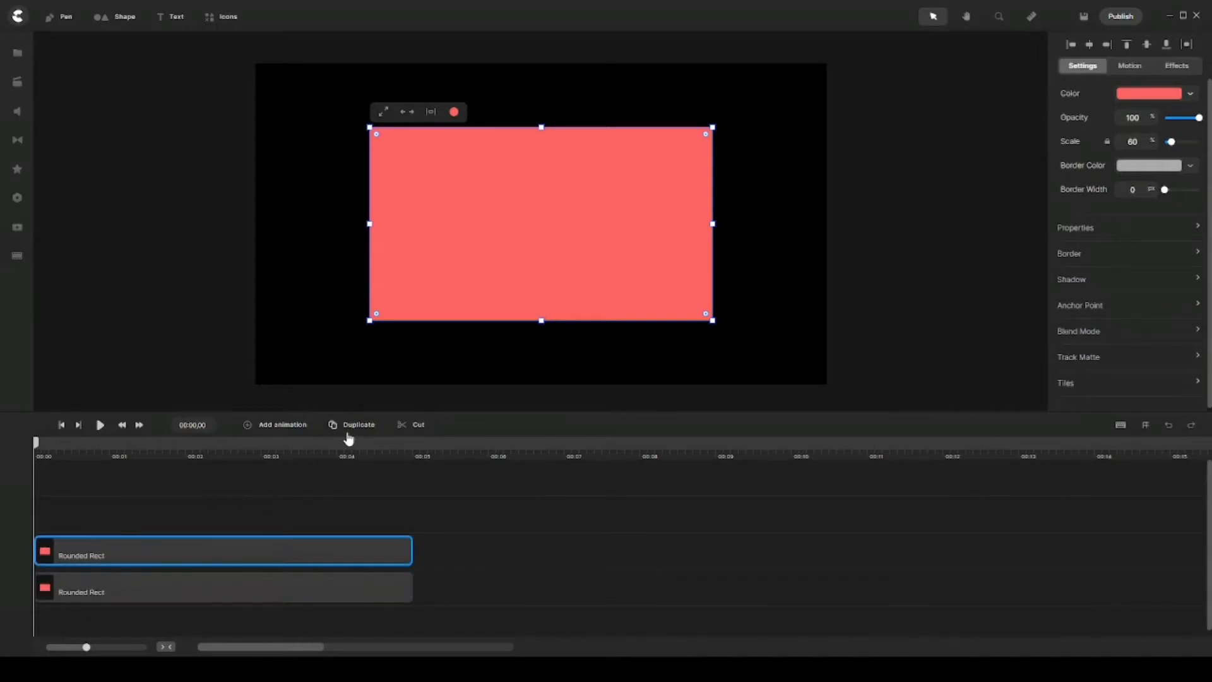
{"action": "left_click", "coordinate": [348, 435]}
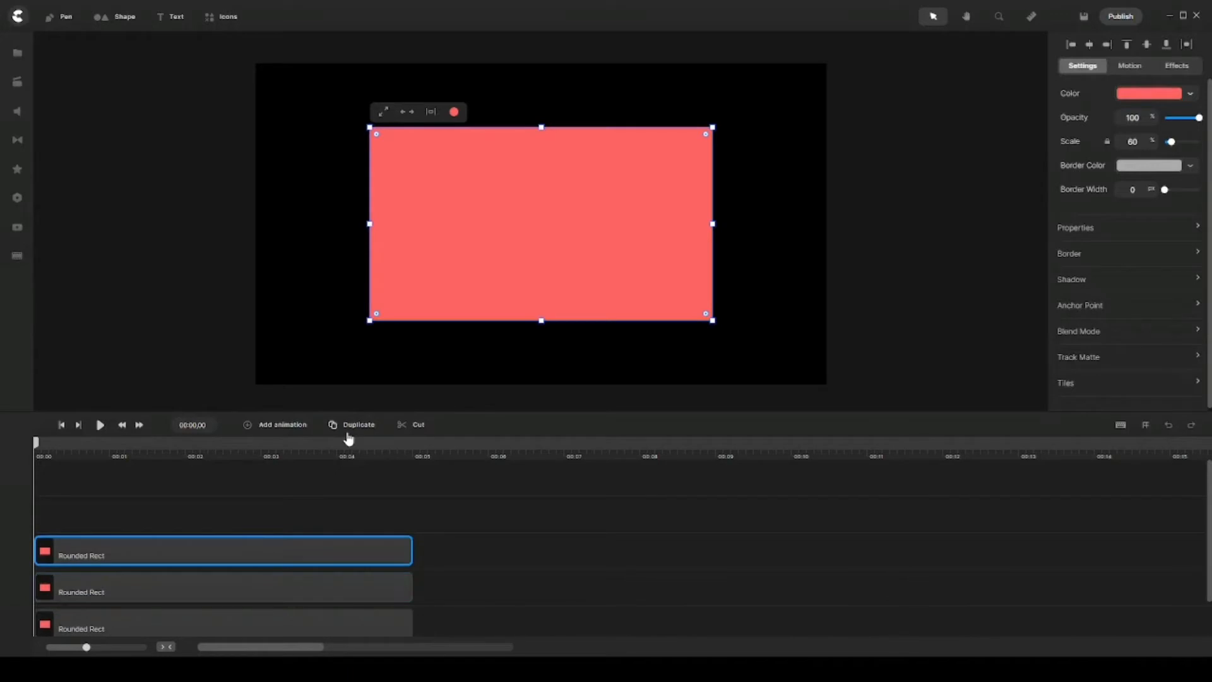
{"action": "left_click", "coordinate": [295, 482]}
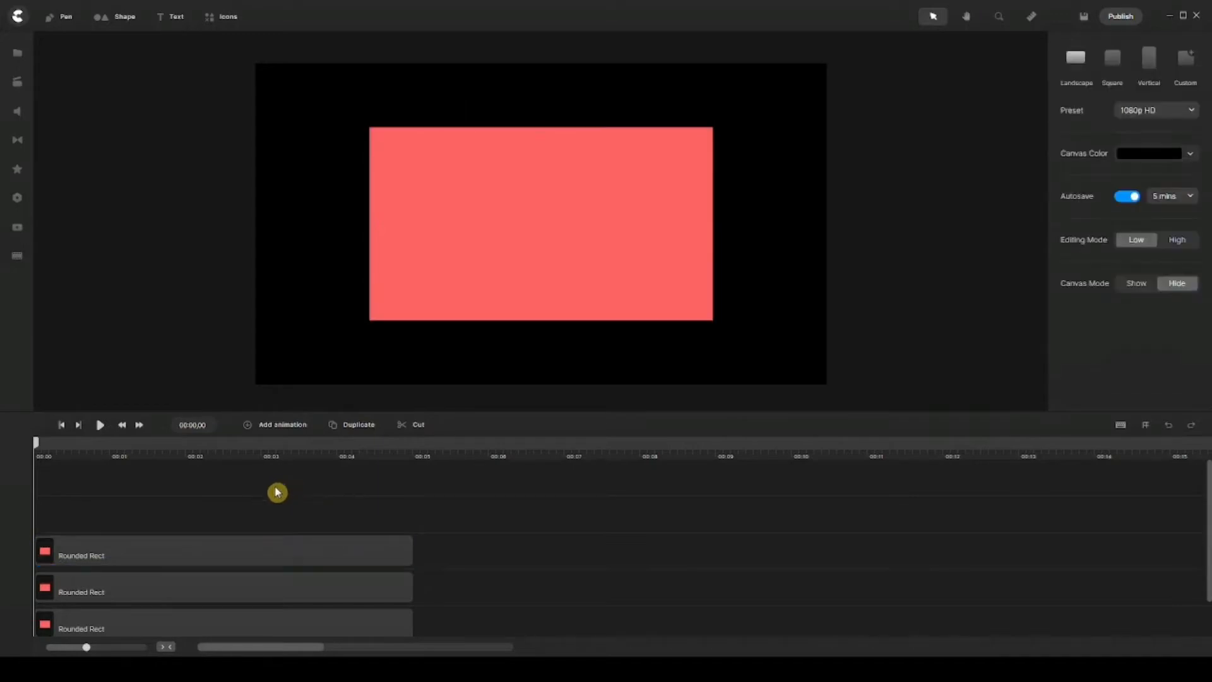
{"action": "left_click_drag", "start_coordinate": [186, 529], "coordinate": [379, 568]}
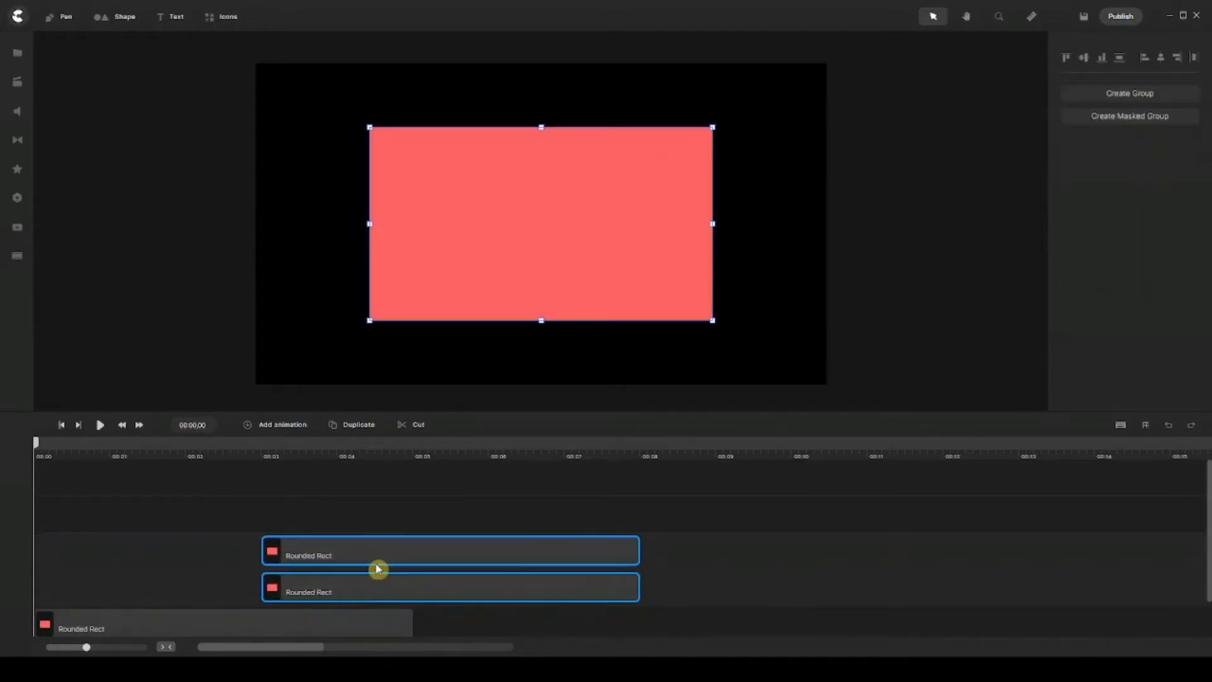
Shrink the lowest layer's rectangle into a small, thin vertical bar and center it on the canvas
{"action": "scroll", "coordinate": [203, 555], "scroll_direction": "down", "scroll_amount": 2}
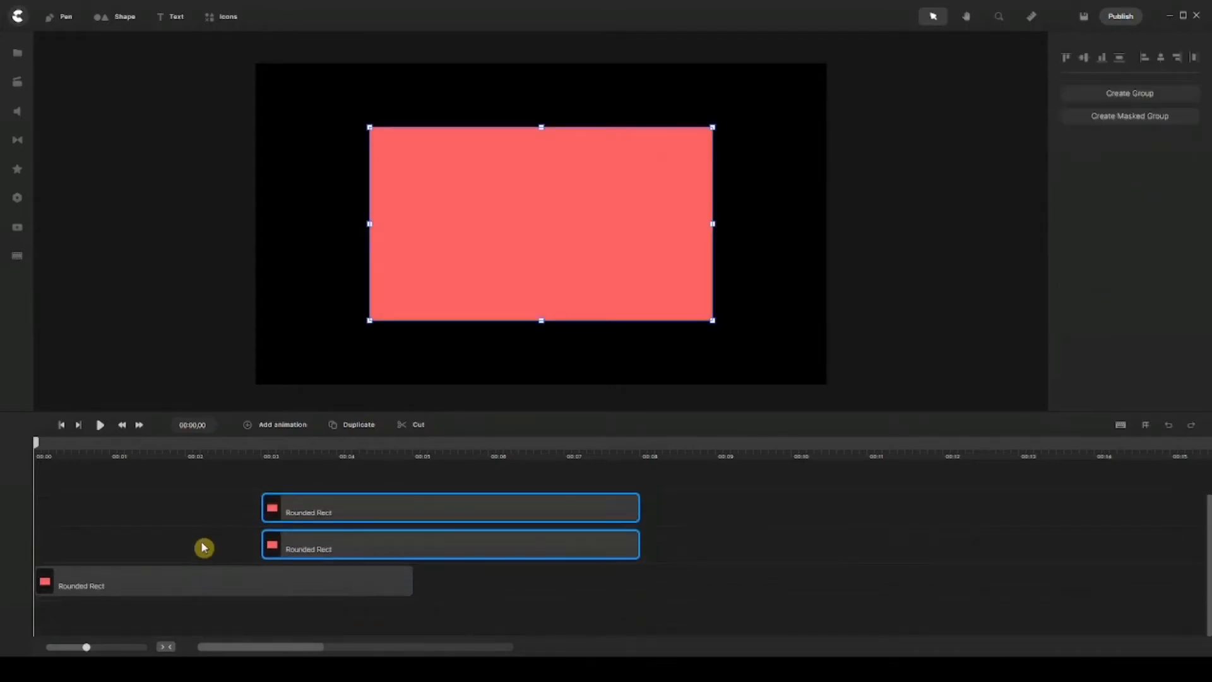
{"action": "left_click", "coordinate": [215, 584]}
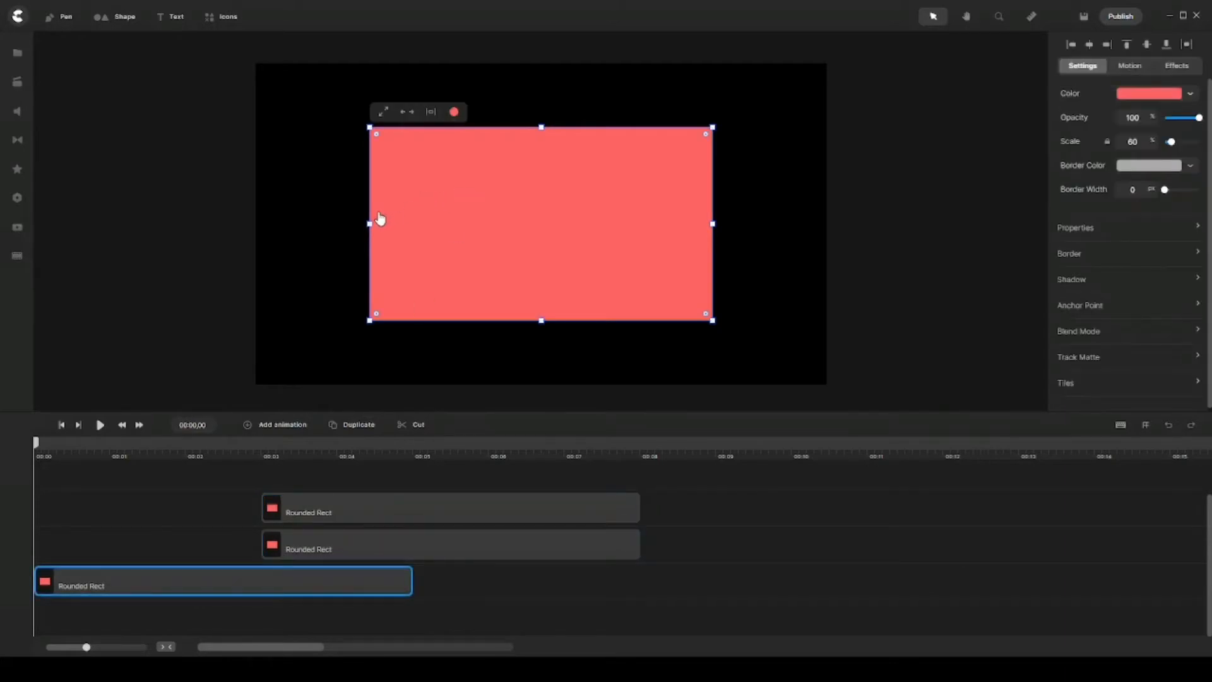
{"action": "left_click_drag", "start_coordinate": [371, 220], "coordinate": [687, 221]}
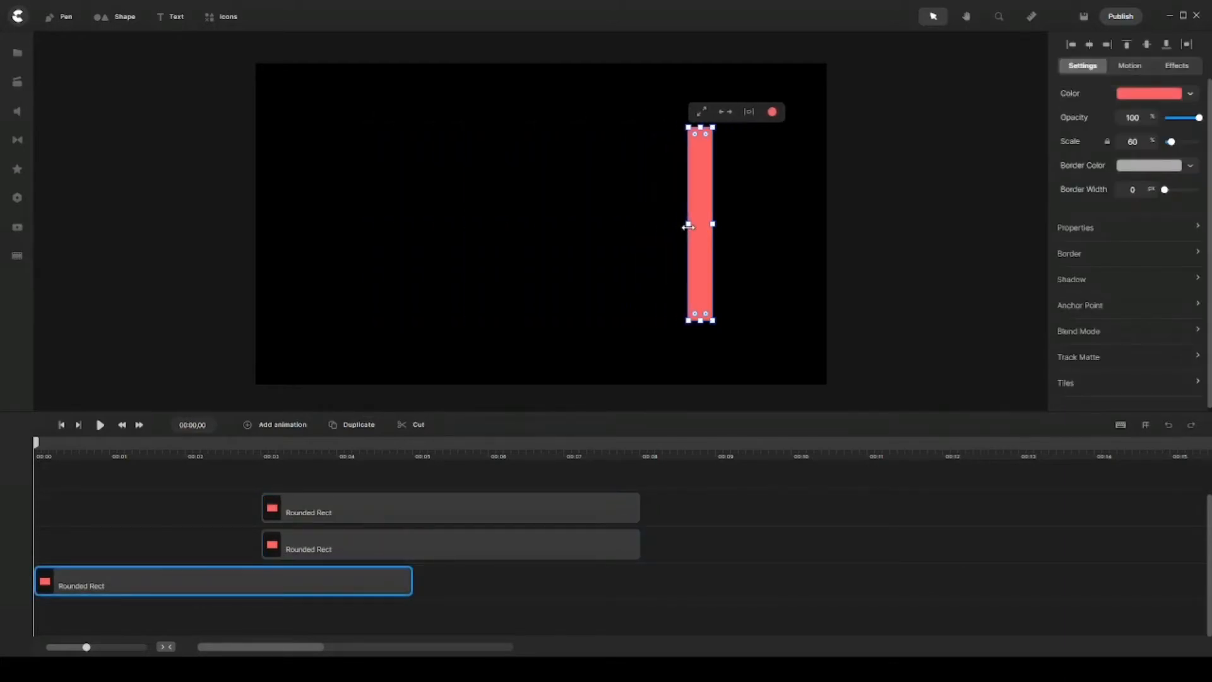
{"action": "left_click_drag", "start_coordinate": [700, 129], "coordinate": [702, 296]}
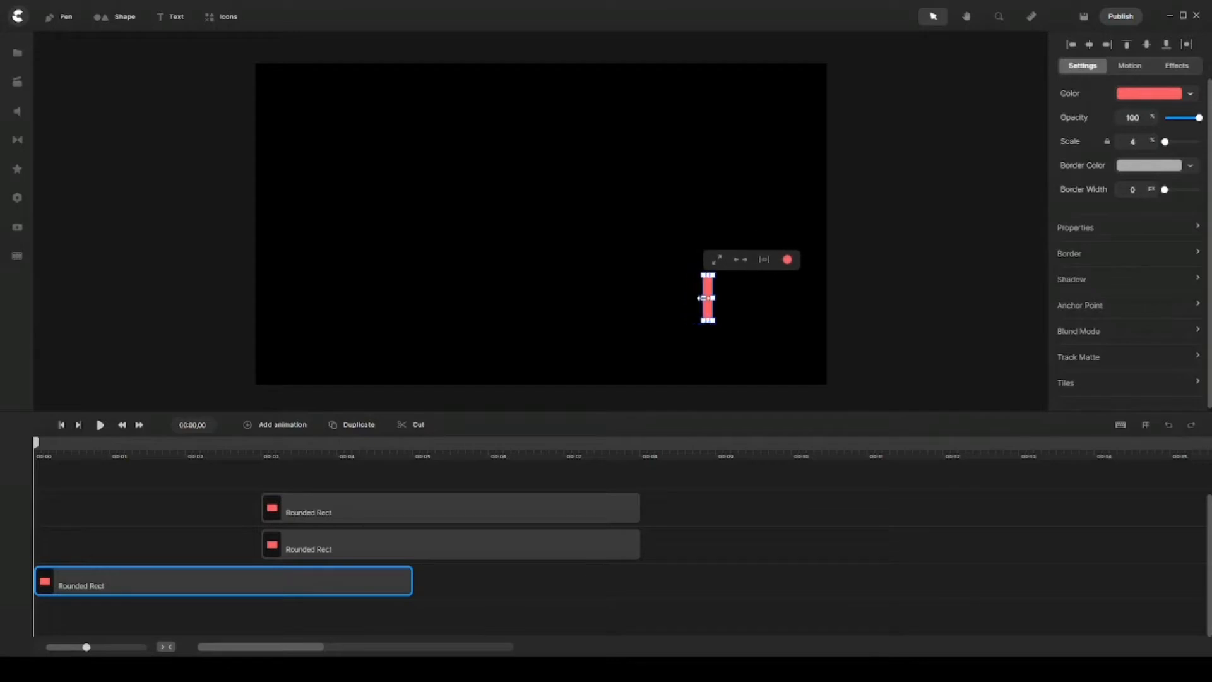
{"action": "left_click", "coordinate": [763, 264]}
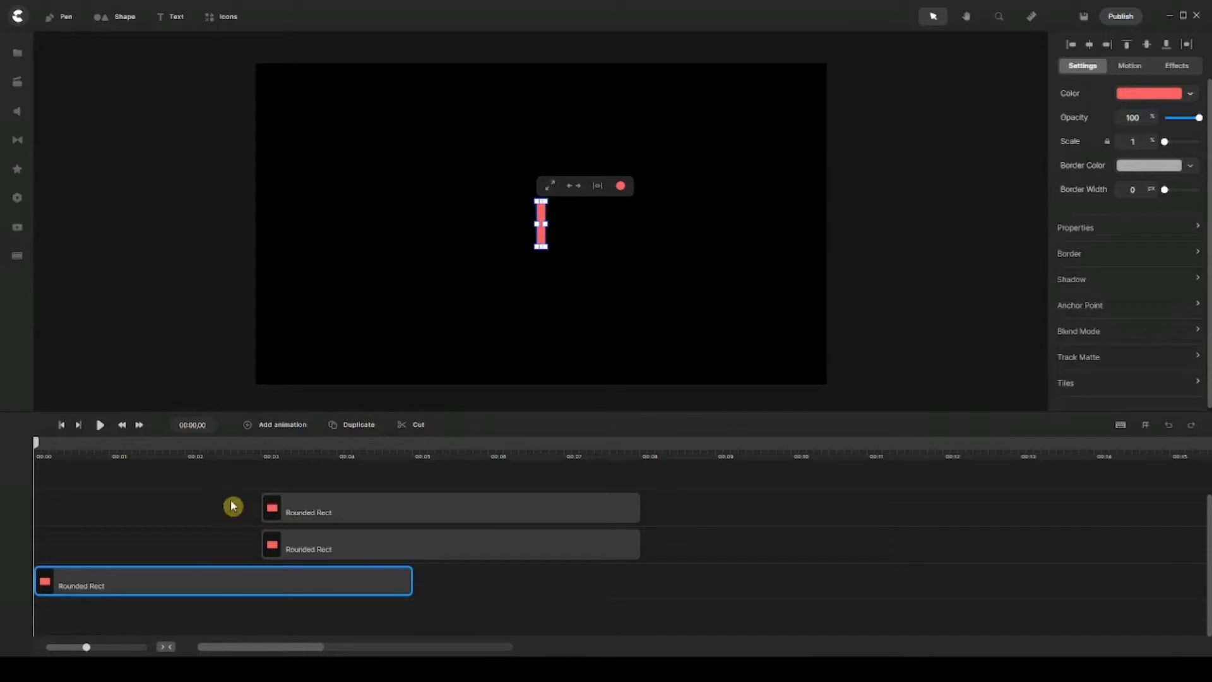
{"action": "left_click", "coordinate": [196, 514]}
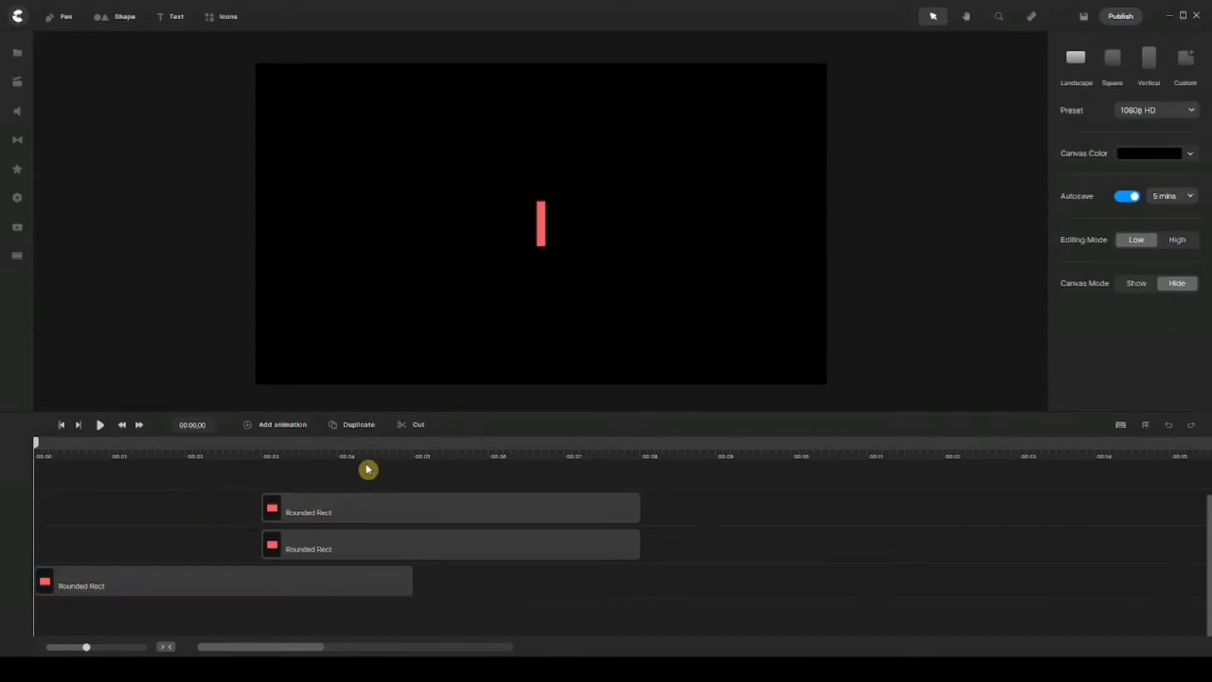
Move the middle layer back to 0 seconds and shrink its rectangle into a thin horizontal bar across the vertical bar's foot
{"action": "left_click", "coordinate": [395, 555]}
{"action": "left_click_drag", "start_coordinate": [394, 556], "coordinate": [179, 555]}
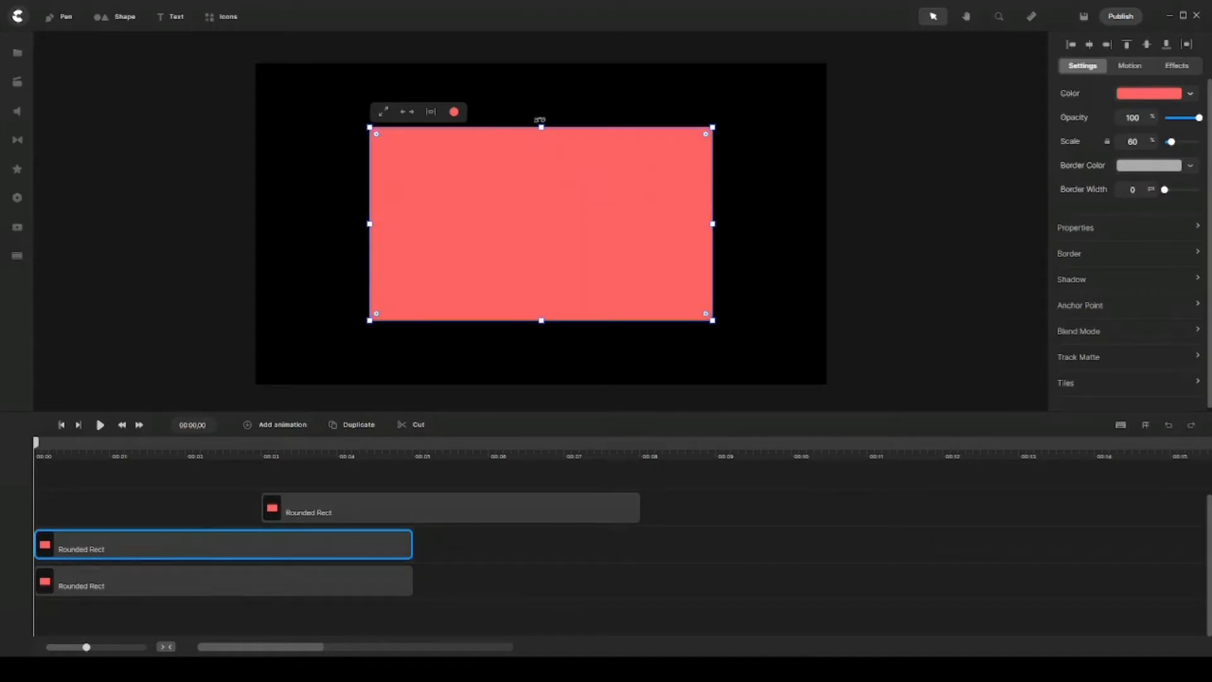
{"action": "left_click_drag", "start_coordinate": [536, 150], "coordinate": [502, 295]}
{"action": "left_click_drag", "start_coordinate": [372, 308], "coordinate": [497, 247]}
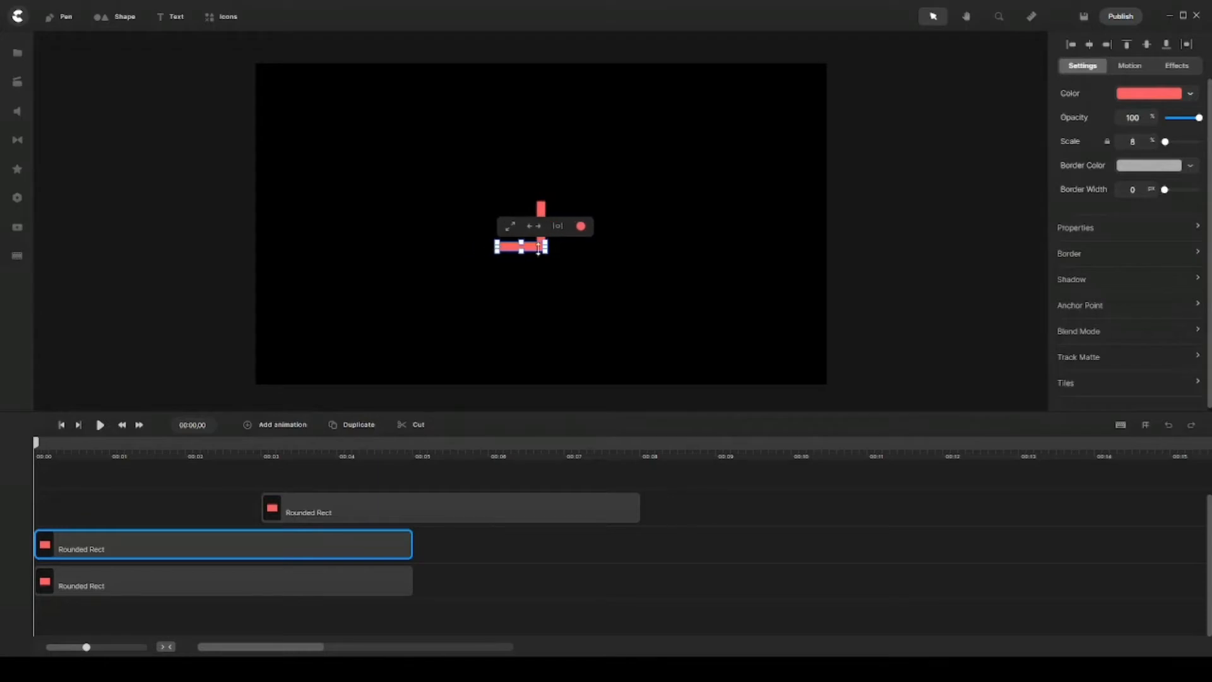
Raise the horizontal bar flush with the vertical bar's lower end and shorten it from its left side to form a corner
{"action": "scroll", "coordinate": [541, 240], "scroll_direction": "up", "scroll_amount": 5}
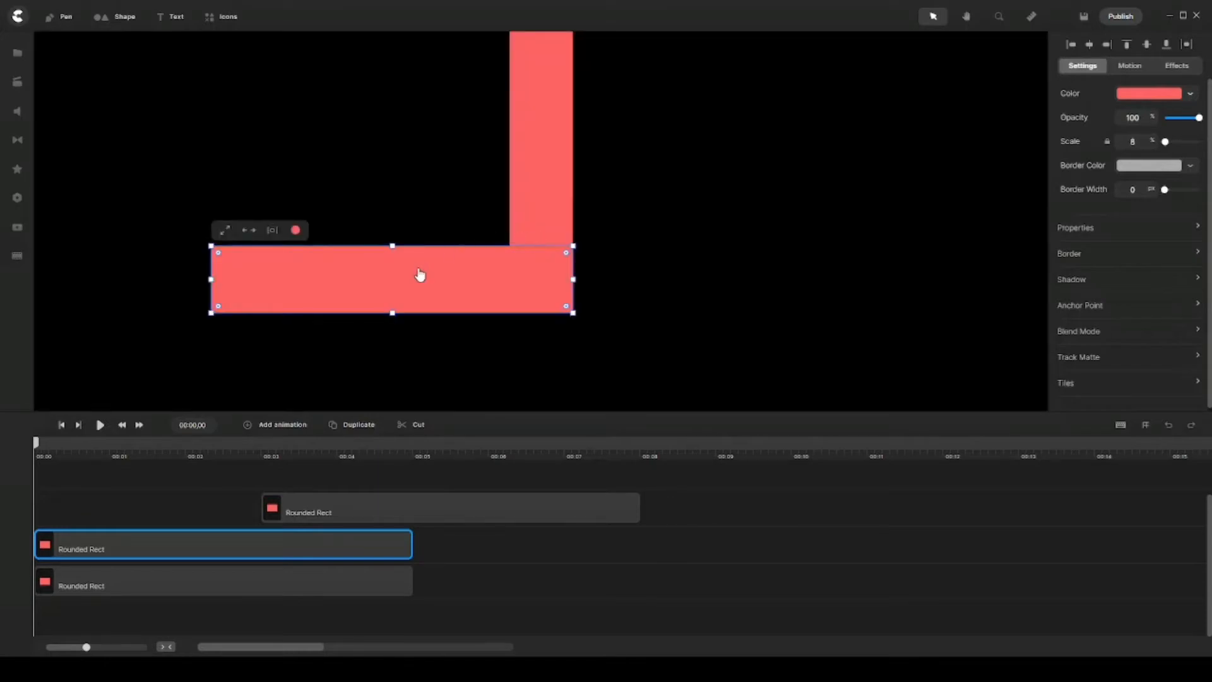
{"action": "left_click_drag", "start_coordinate": [420, 275], "coordinate": [420, 238]}
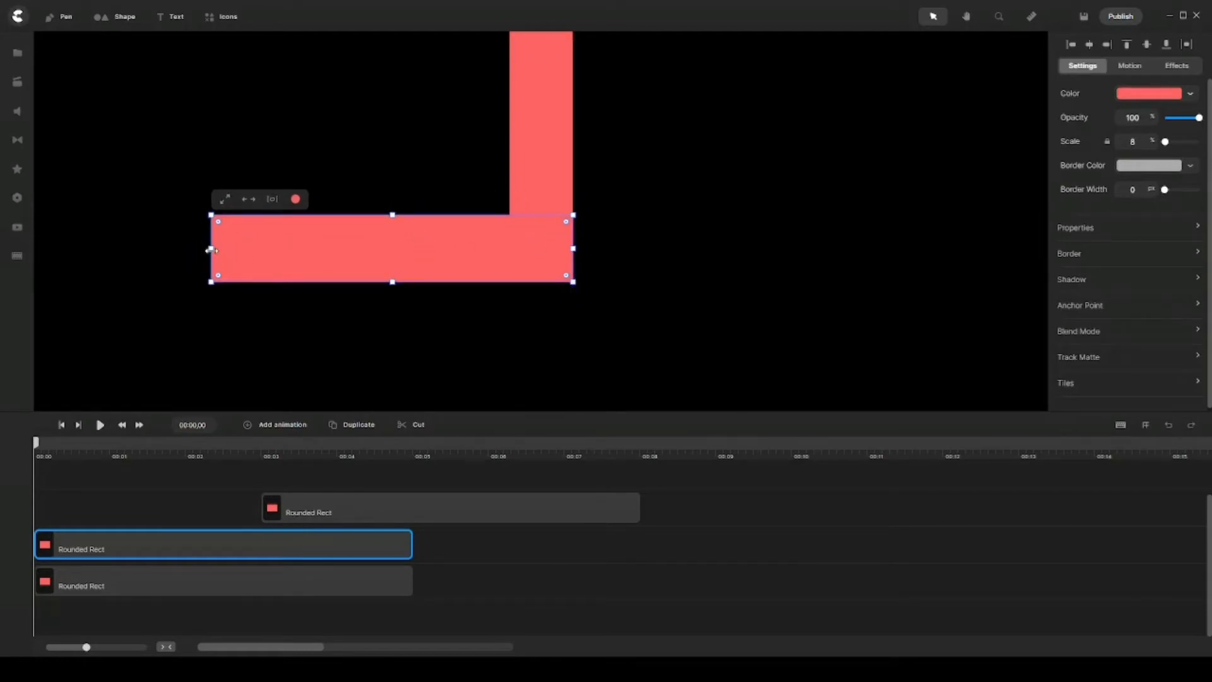
{"action": "left_click_drag", "start_coordinate": [212, 250], "coordinate": [259, 250]}
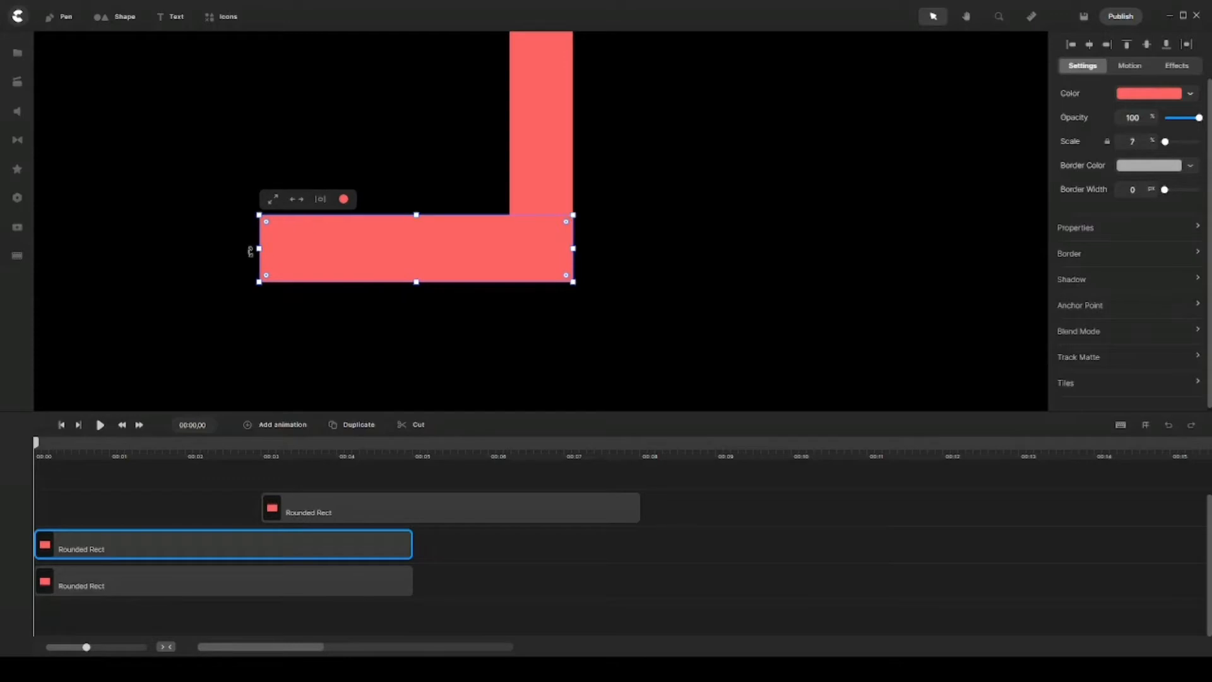
{"action": "key", "text": "ctrl+0"}
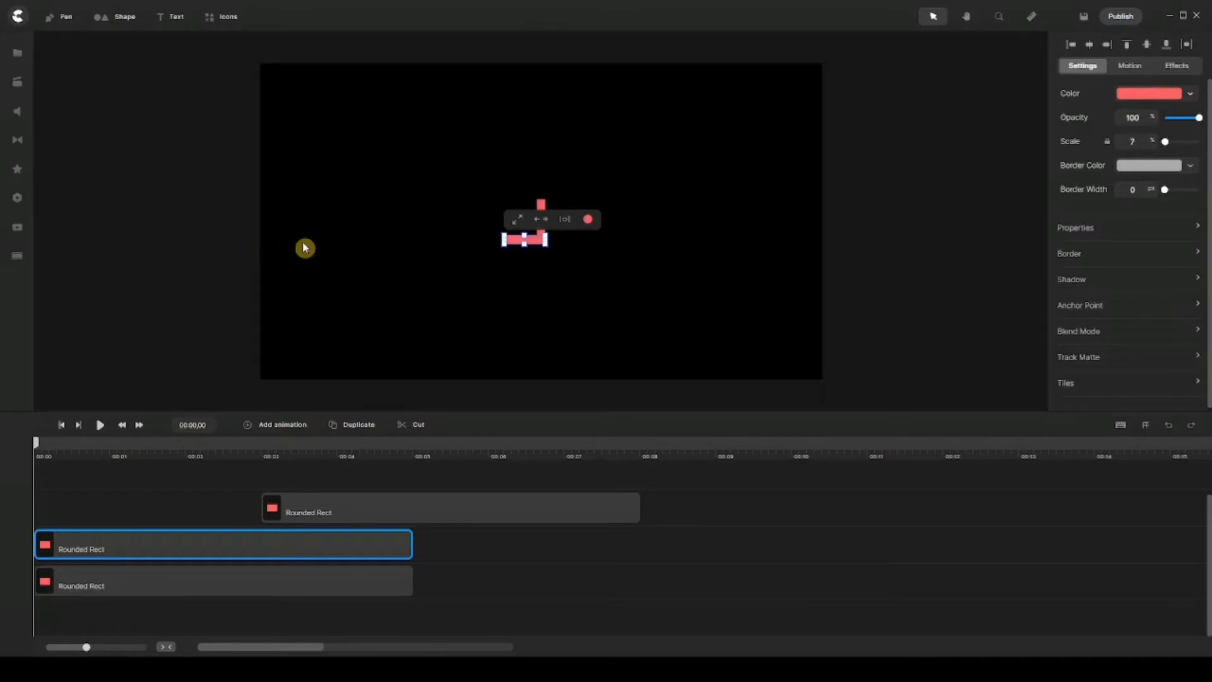
{"action": "left_click", "coordinate": [228, 486]}
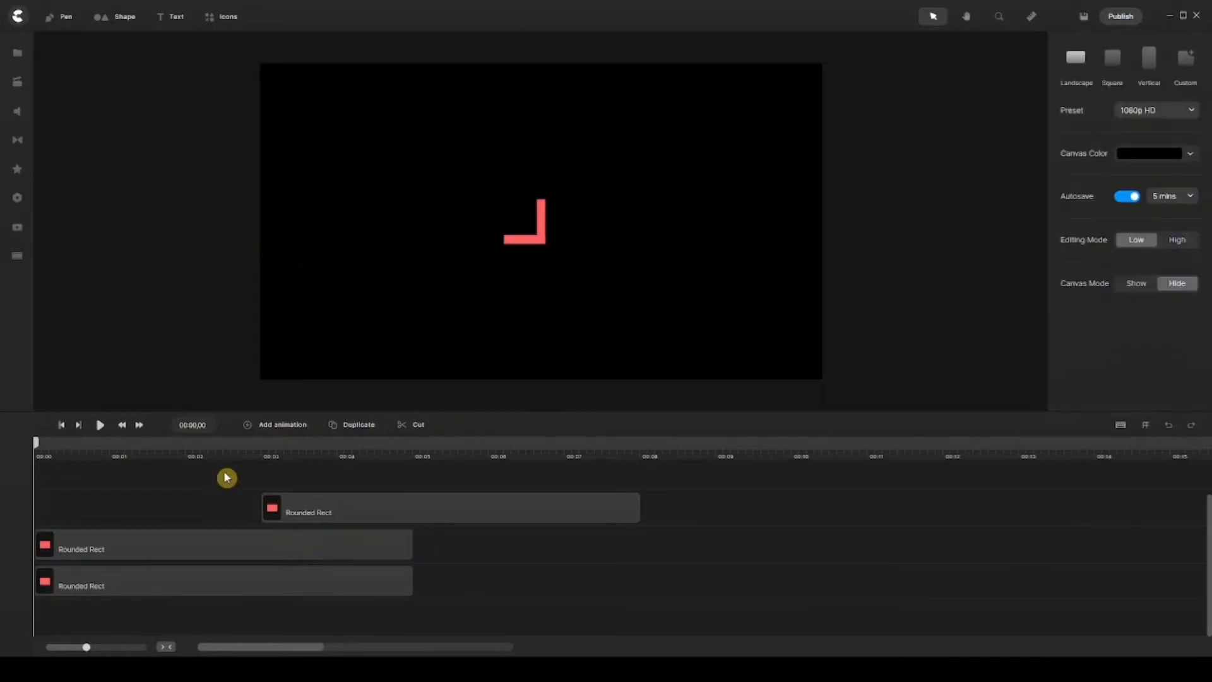
Move the top layer back to 0 seconds and shrink its rectangle into a small upright block just right of the corner shape
{"action": "left_click", "coordinate": [507, 508]}
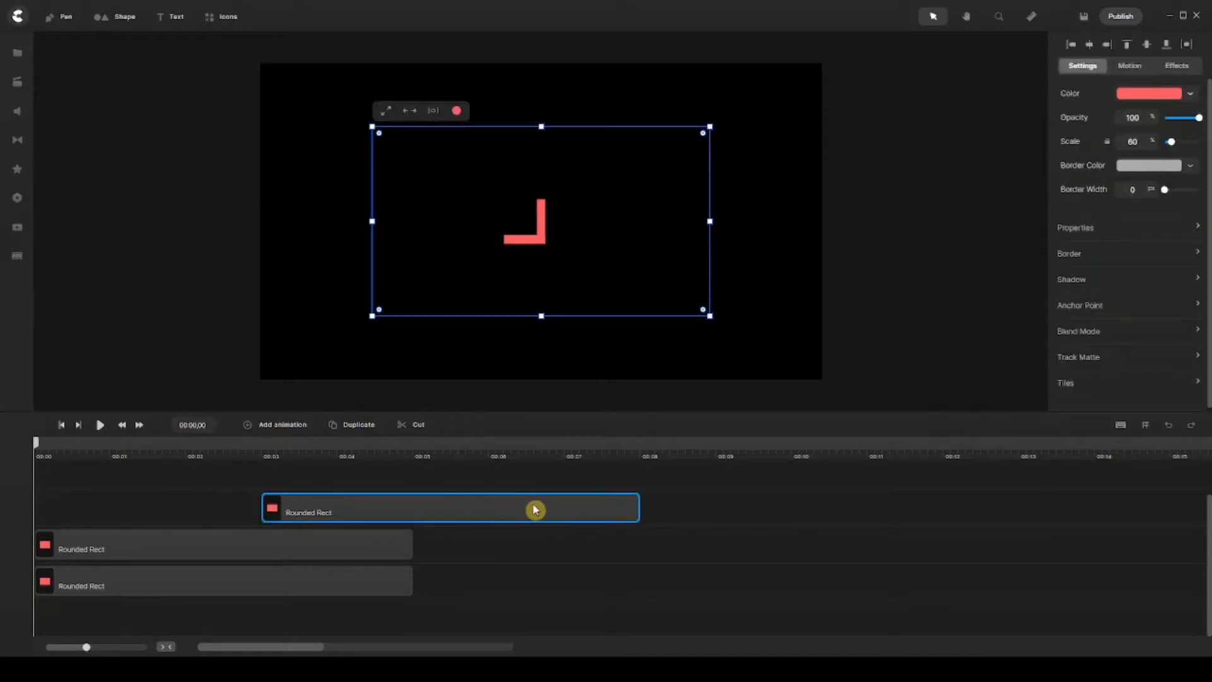
{"action": "left_click_drag", "start_coordinate": [536, 506], "coordinate": [300, 508]}
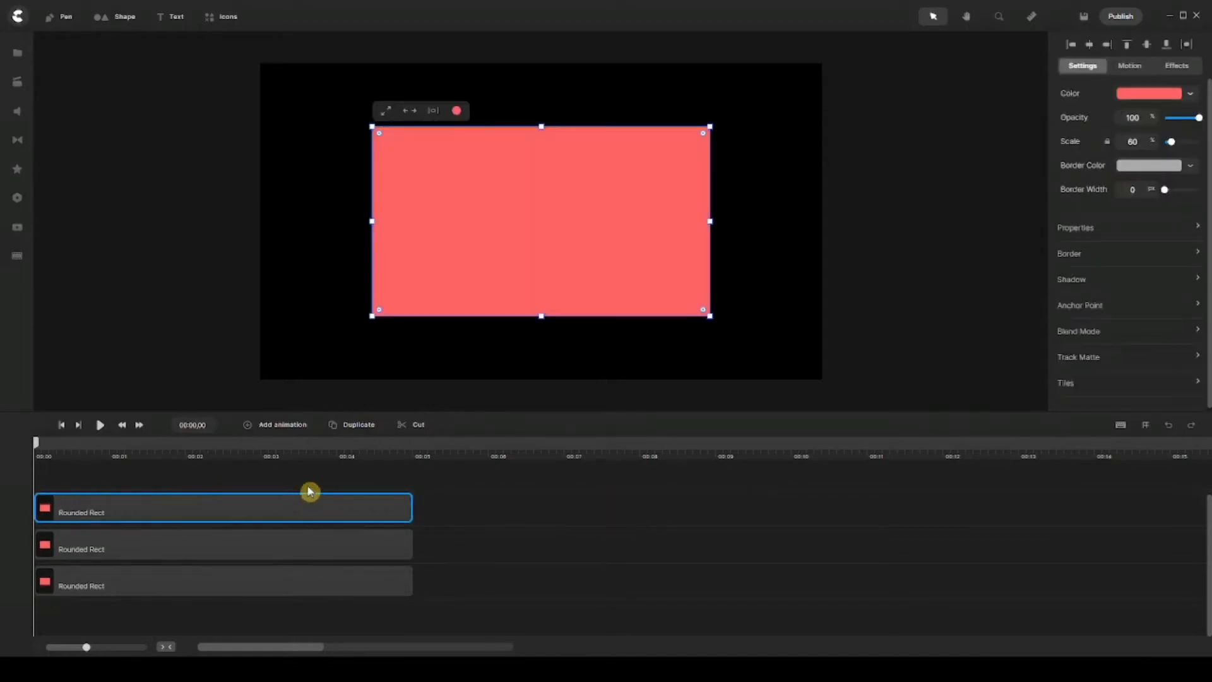
{"action": "left_click_drag", "start_coordinate": [543, 127], "coordinate": [542, 220]}
{"action": "left_click_drag", "start_coordinate": [709, 263], "coordinate": [556, 208]}
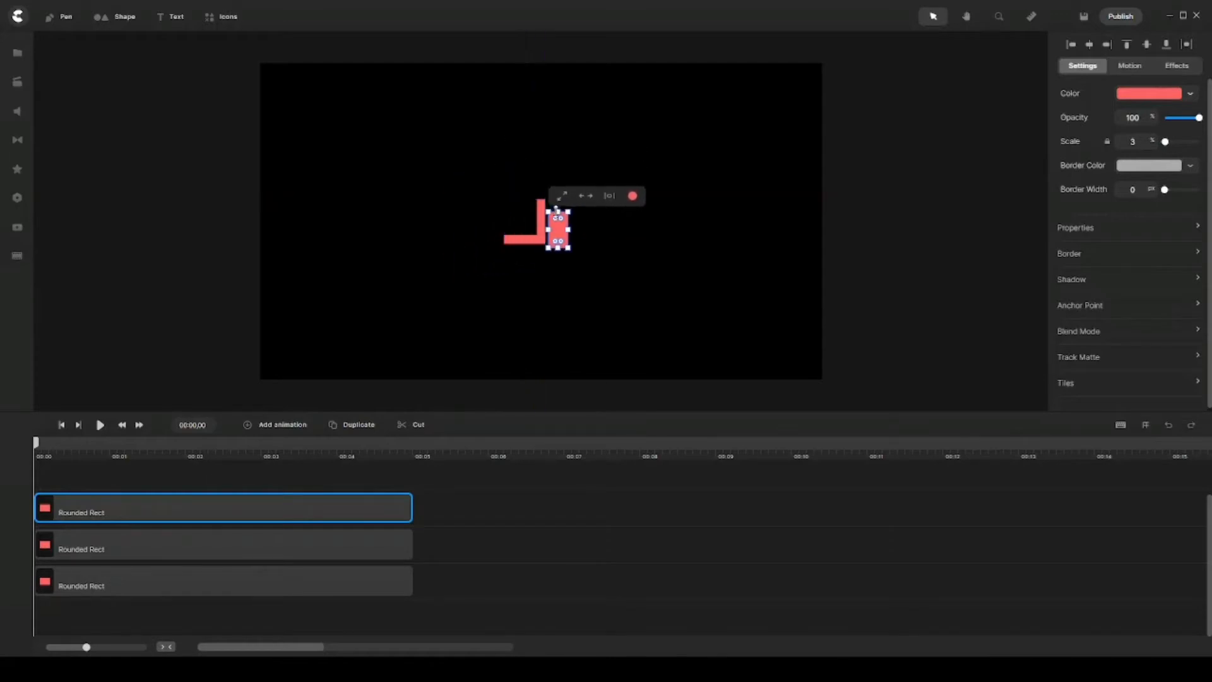
Align the upright block's upper edge with the vertical bar's and narrow the block to about the bar's width
{"action": "scroll", "coordinate": [547, 206], "scroll_direction": "up", "scroll_amount": 5}
{"action": "left_click_drag", "start_coordinate": [590, 312], "coordinate": [575, 210]}
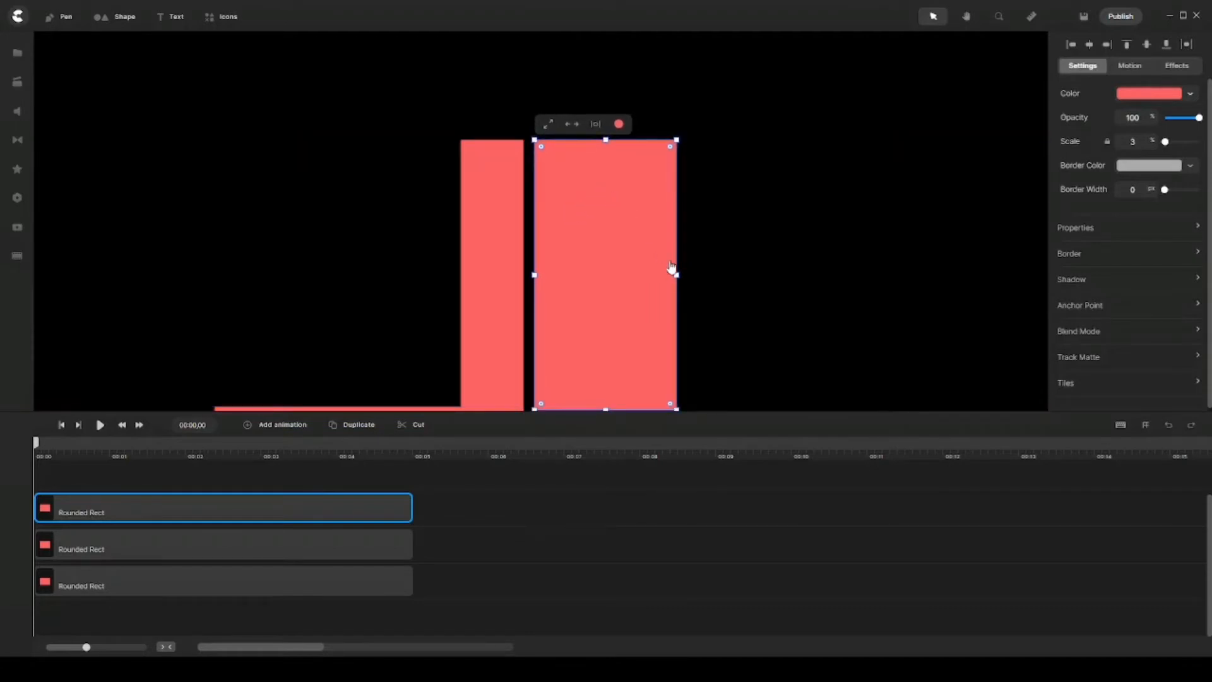
{"action": "left_click_drag", "start_coordinate": [676, 276], "coordinate": [588, 276]}
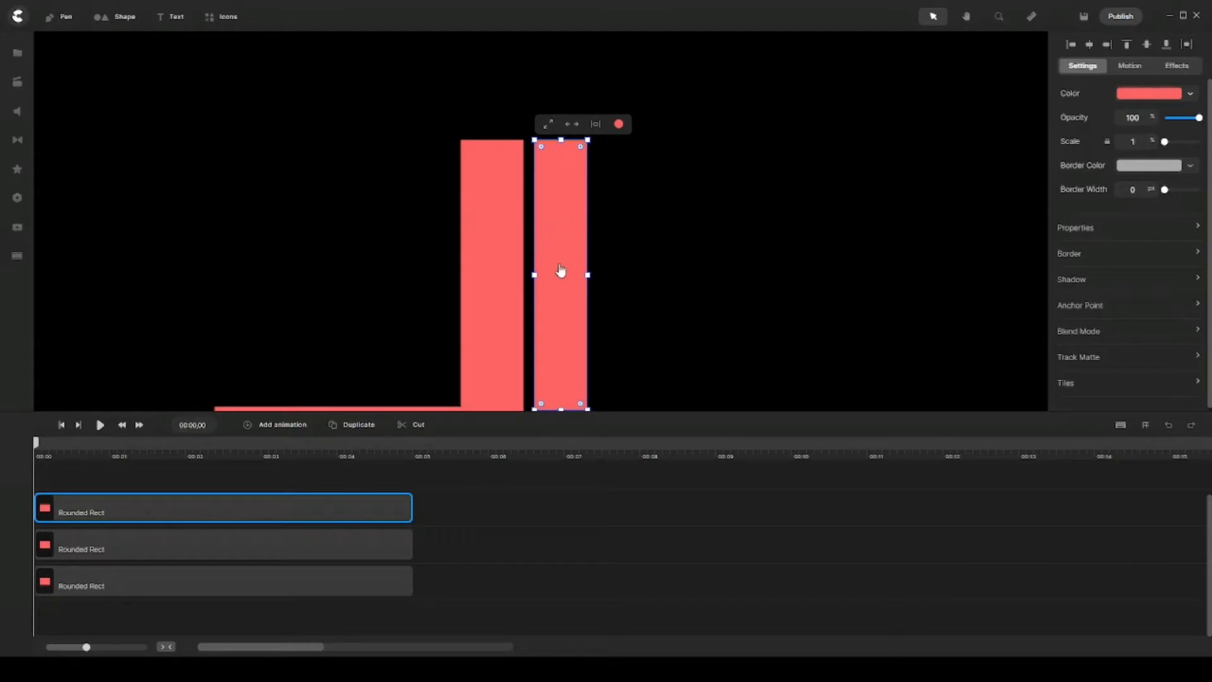
Place the narrowed block over the vertical bar and match its width to the bar, ending it at the horizontal bar's upper edge
{"action": "left_click", "coordinate": [967, 22]}
{"action": "left_click_drag", "start_coordinate": [720, 289], "coordinate": [730, 224]}
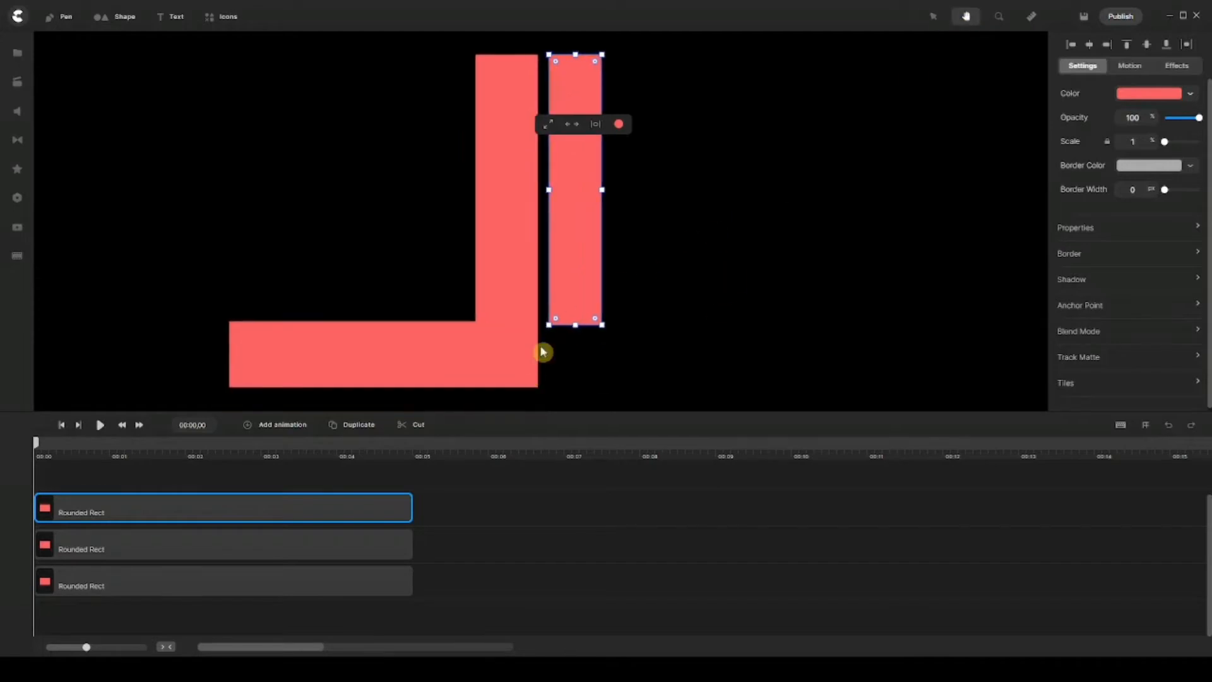
{"action": "left_click_drag", "start_coordinate": [575, 325], "coordinate": [575, 345]}
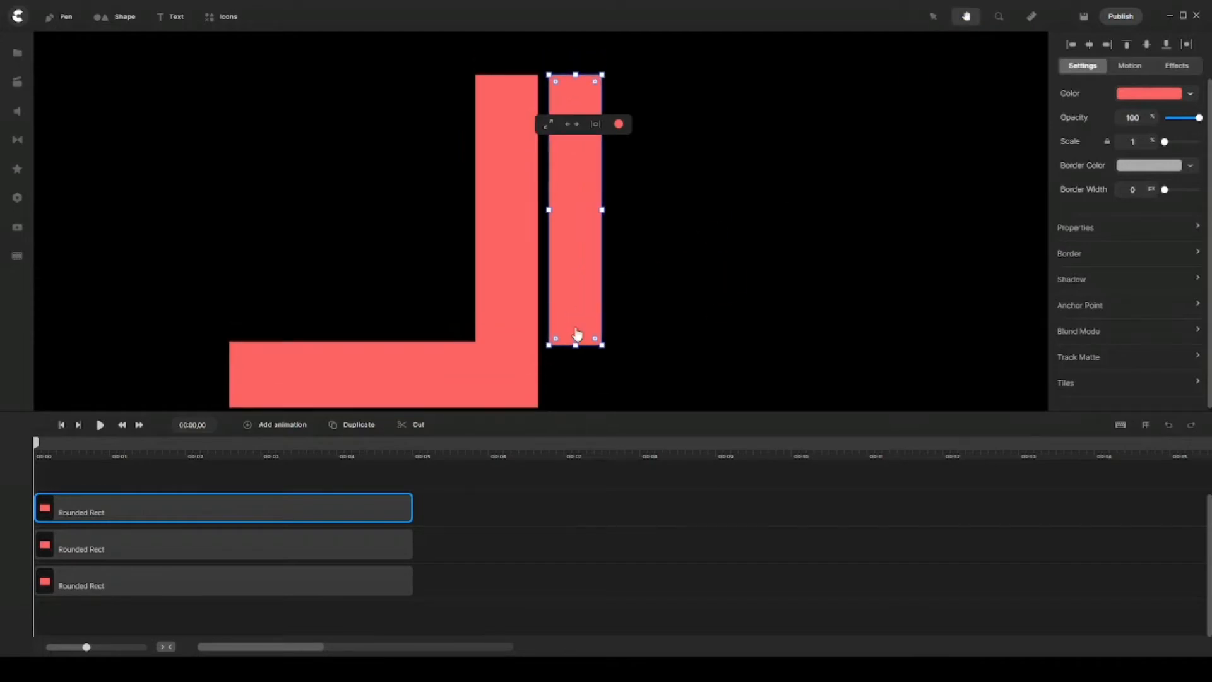
{"action": "left_click", "coordinate": [933, 17]}
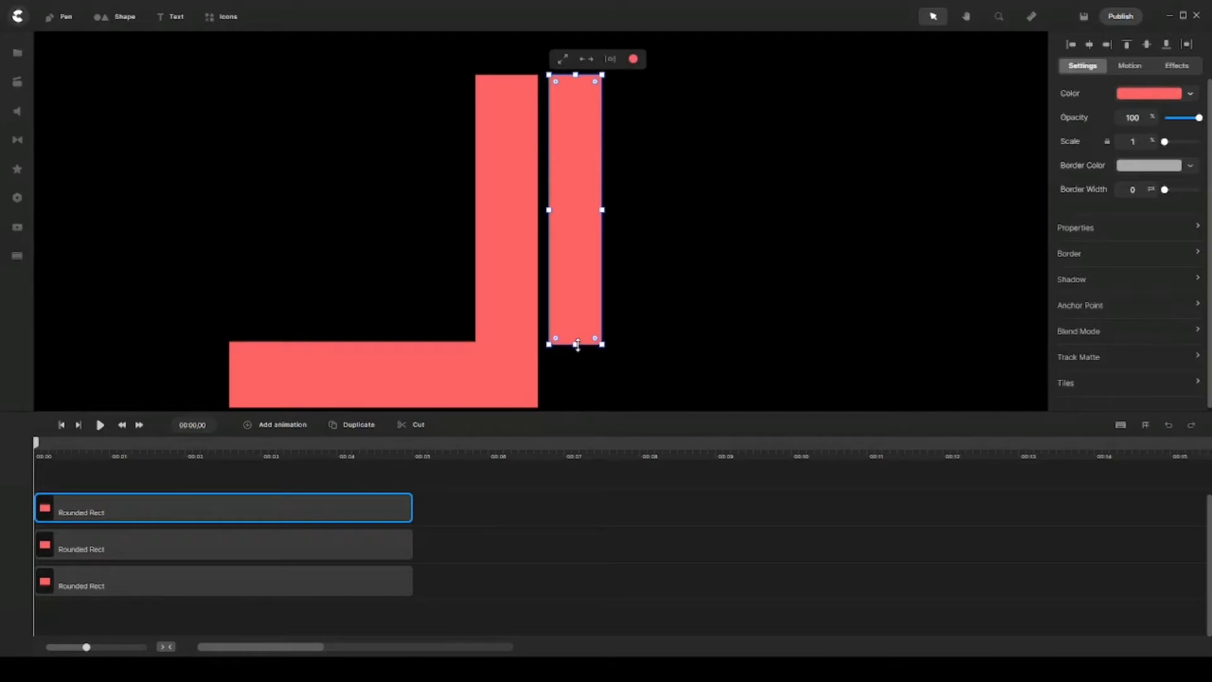
{"action": "left_click_drag", "start_coordinate": [573, 263], "coordinate": [501, 256]}
{"action": "left_click_drag", "start_coordinate": [526, 208], "coordinate": [536, 208]}
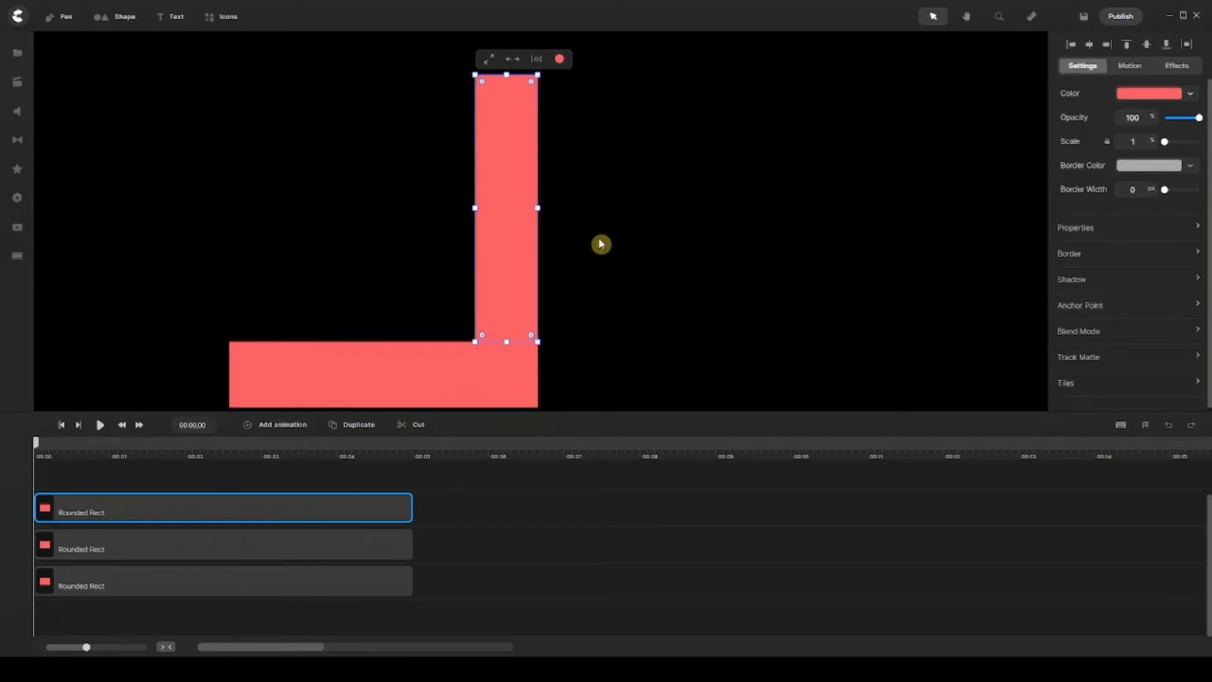
{"action": "key", "text": "ctrl+0"}
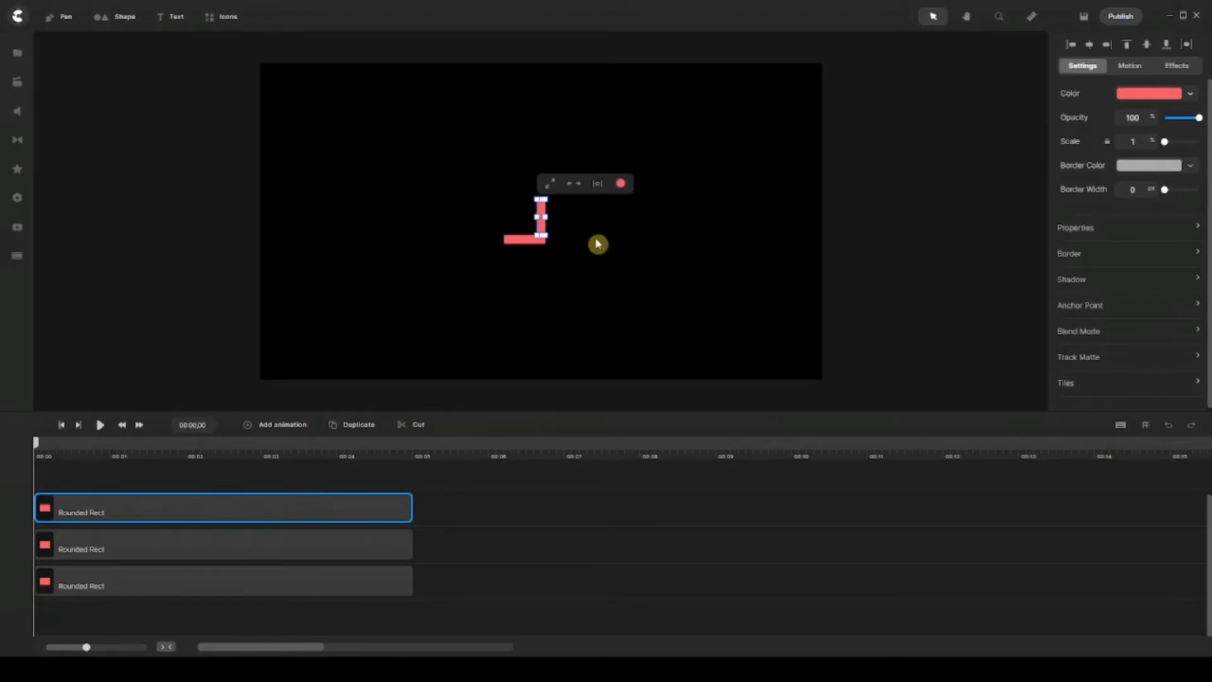
Nudge the top layer's short vertical bar horizontally away from the corner shape until it sits near the canvas's left edge
{"action": "left_click", "coordinate": [221, 230]}
{"action": "left_click", "coordinate": [354, 510]}
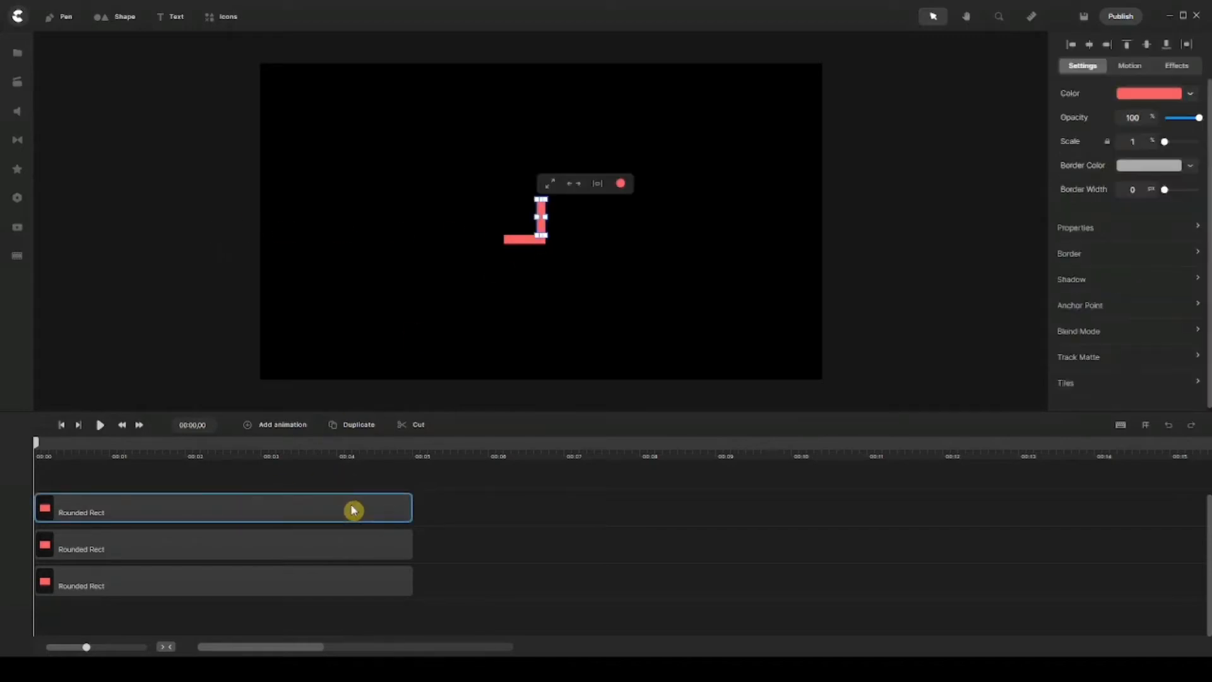
{"action": "key", "text": "shift+Left"}
{"action": "key", "text": "shift+Left"}
{"action": "key", "text": "shift+Left"}
{"action": "key", "text": "shift+Left"}
{"action": "key", "text": "shift+Left"}
{"action": "key", "text": "shift+Left"}
{"action": "key", "text": "shift+Left"}
{"action": "key", "text": "shift+Left"}
{"action": "key", "text": "shift+Left"}
{"action": "key", "text": "shift+Left"}
{"action": "key", "text": "shift+Left"}
{"action": "key", "text": "shift+Left"}
{"action": "key", "text": "shift+Left"}
{"action": "key", "text": "shift+Left"}
{"action": "key", "text": "shift+Left"}
{"action": "key", "text": "shift+Left"}
{"action": "key", "text": "shift+Left"}
{"action": "key", "text": "shift+Left"}
{"action": "key", "text": "shift+Left"}
{"action": "key", "text": "shift+Left"}
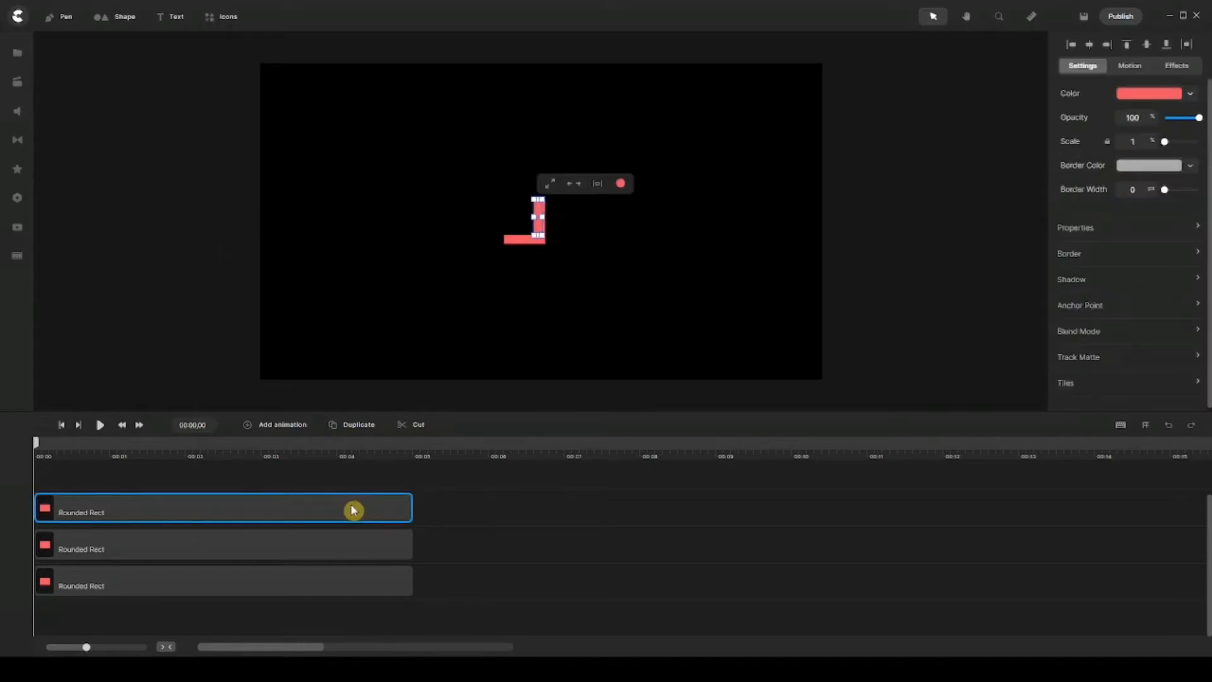
{"action": "key", "text": "shift+Left"}
{"action": "key", "text": "shift+Left"}
{"action": "key", "text": "shift+Left"}
{"action": "key", "text": "shift+Left"}
{"action": "key", "text": "shift+Left"}
{"action": "key", "text": "shift+Left"}
{"action": "key", "text": "shift+Left"}
{"action": "key", "text": "shift+Left"}
{"action": "key", "text": "shift+Left"}
{"action": "key", "text": "shift+Left"}
{"action": "key", "text": "shift+Left"}
{"action": "key", "text": "shift+Left"}
{"action": "key", "text": "shift+Left"}
{"action": "key", "text": "shift+Left"}
{"action": "key", "text": "shift+Left"}
{"action": "key", "text": "shift+Left"}
{"action": "key", "text": "shift+Left"}
{"action": "key", "text": "shift+Left"}
{"action": "key", "text": "shift+Left"}
{"action": "key", "text": "shift+Left"}
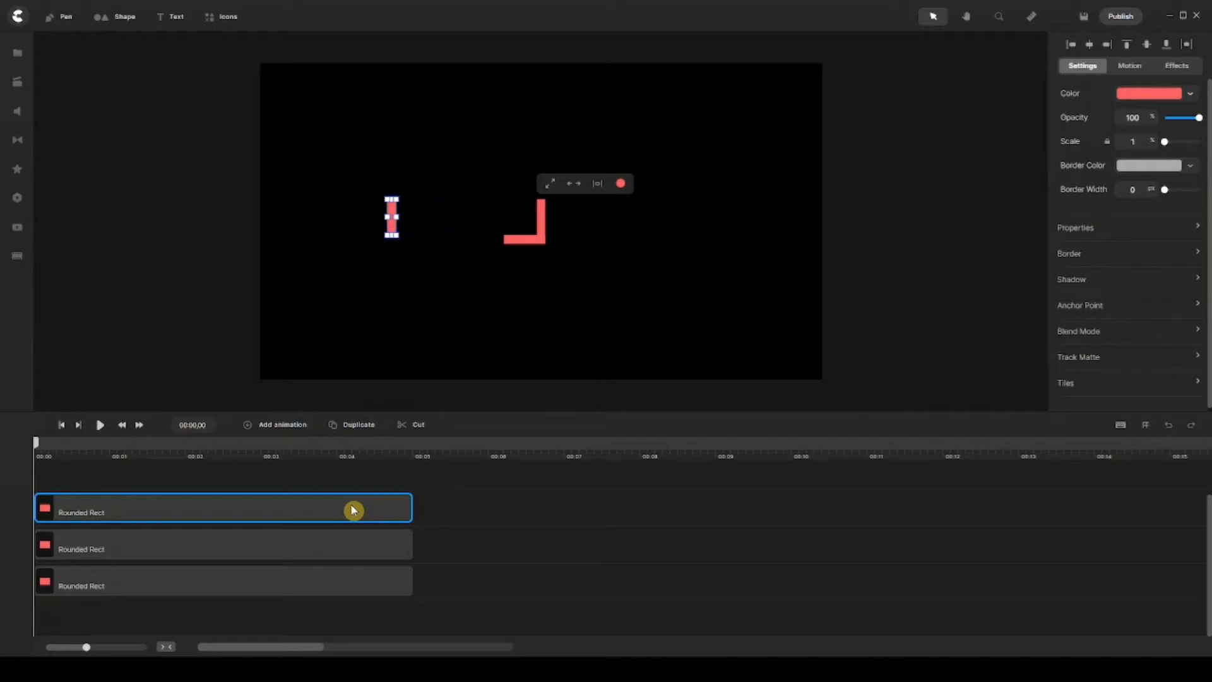
{"action": "key", "text": "shift+Left"}
{"action": "key", "text": "shift+Left"}
{"action": "key", "text": "shift+Left"}
{"action": "key", "text": "shift+Left"}
{"action": "key", "text": "shift+Left"}
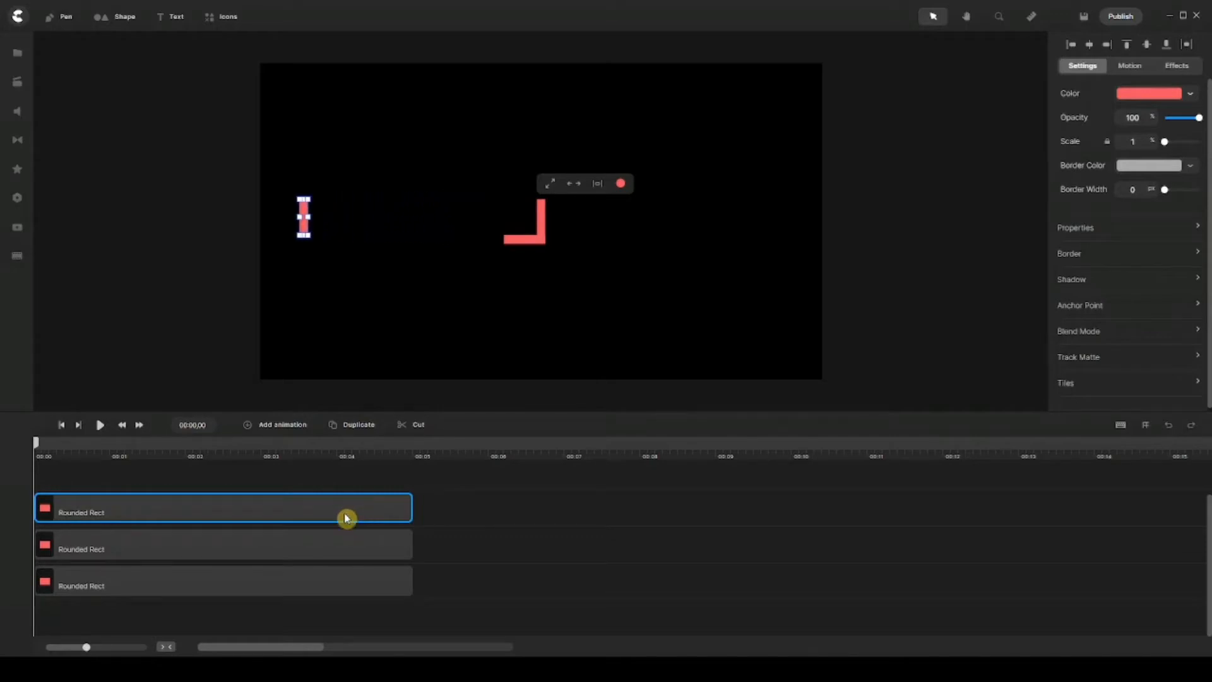
Shorten the horizontal bar of the central corner shape from its free end, keeping its other end flush with the vertical bar
{"action": "left_click", "coordinate": [522, 240]}
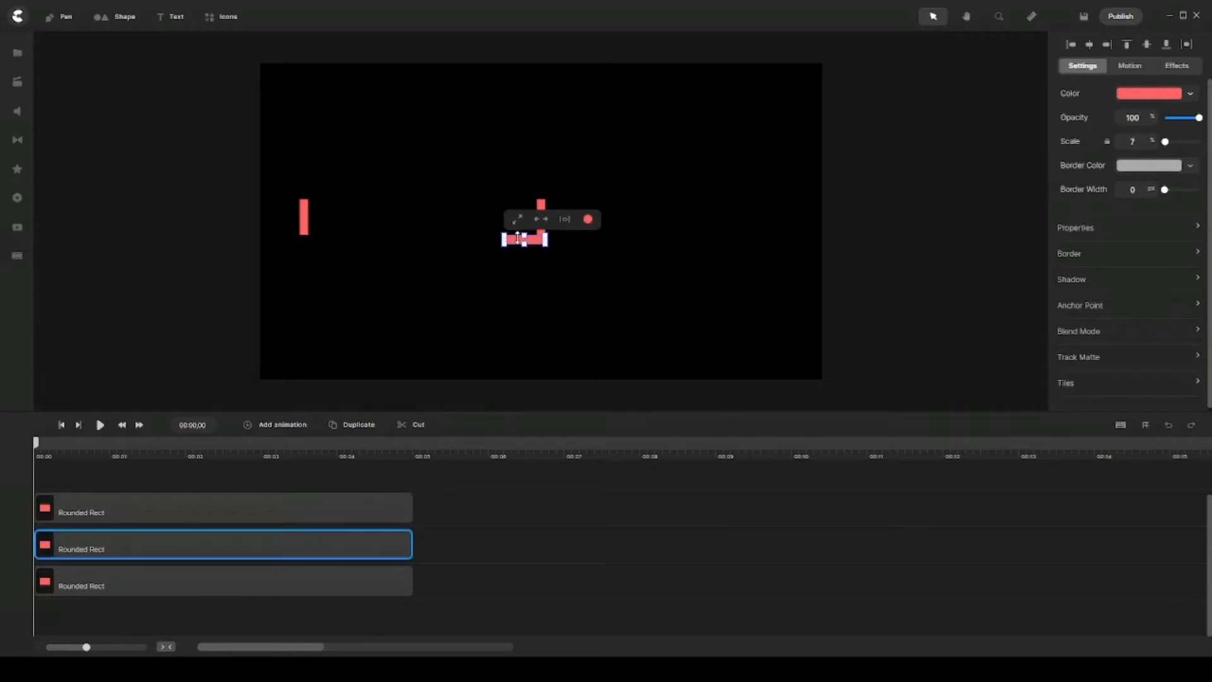
{"action": "scroll", "coordinate": [498, 246], "scroll_direction": "up", "scroll_amount": 10}
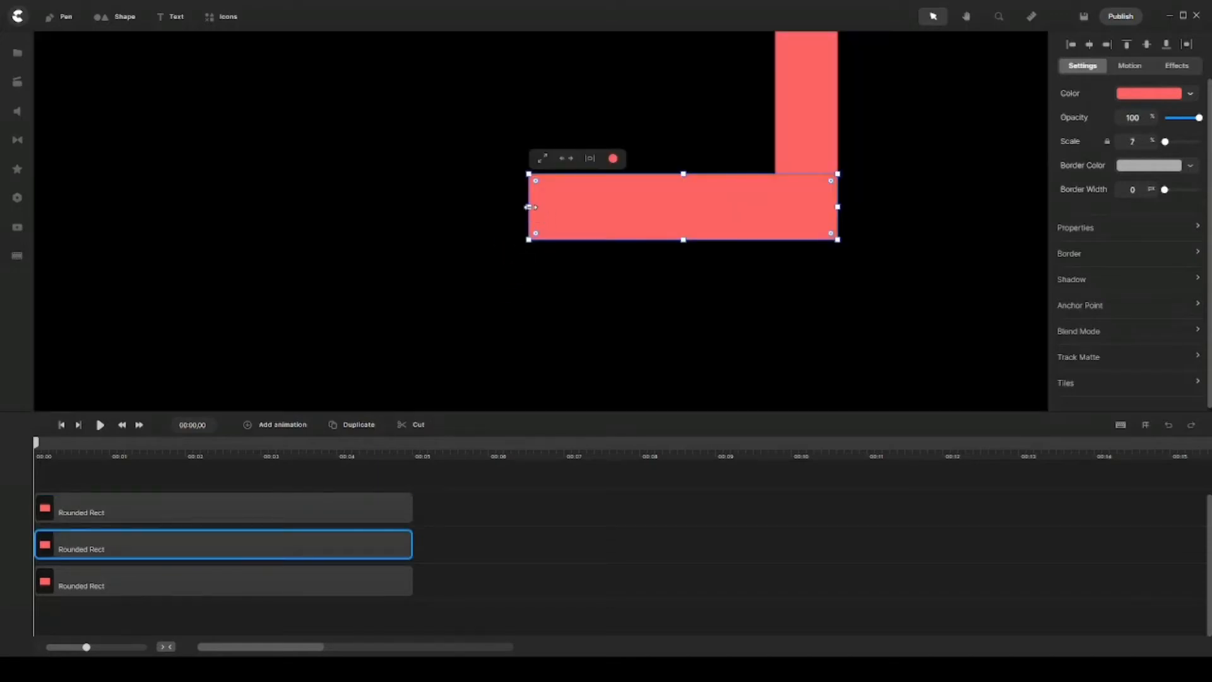
{"action": "left_click_drag", "start_coordinate": [529, 207], "coordinate": [611, 198]}
{"action": "scroll", "coordinate": [608, 197], "scroll_direction": "down", "scroll_amount": 10}
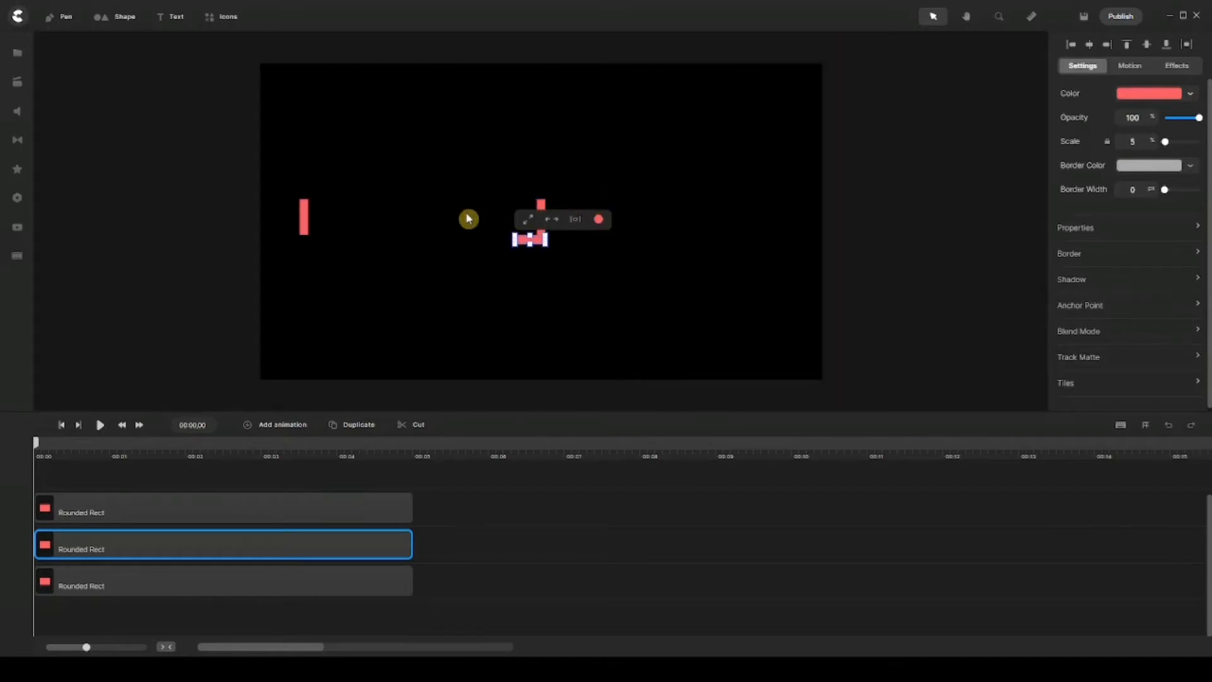
{"action": "left_click", "coordinate": [224, 224]}
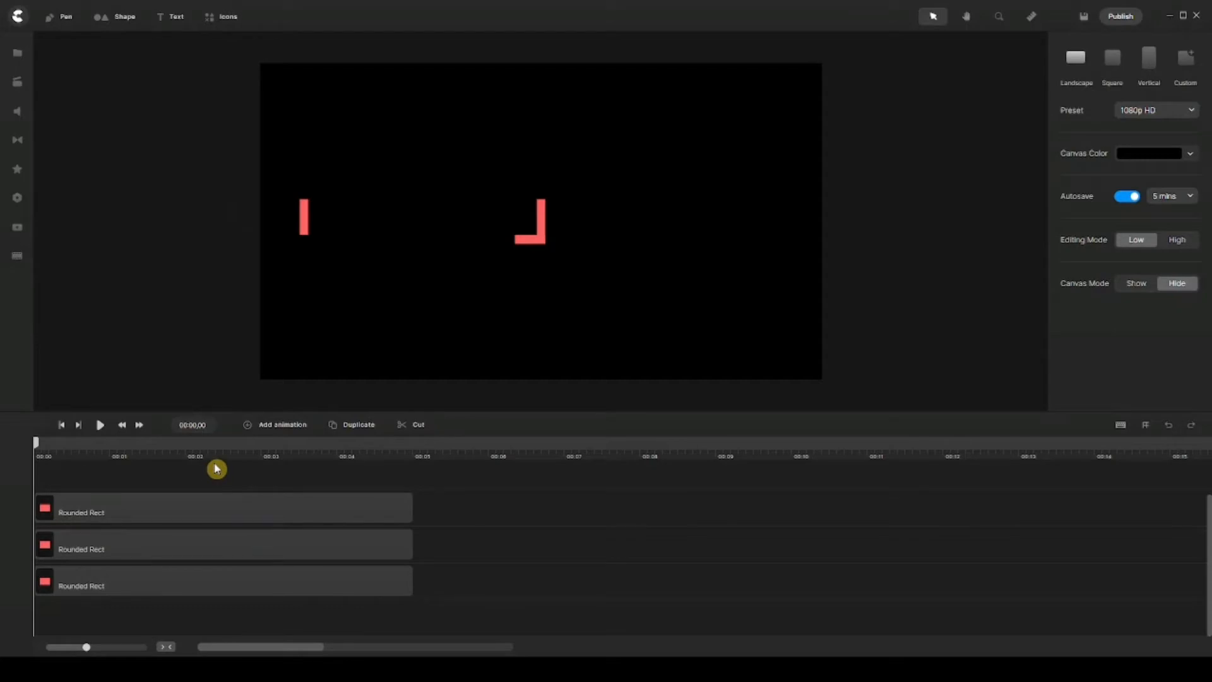
Add a Position animation at 0 seconds to the bottom layer's vertical bar
{"action": "left_click", "coordinate": [185, 591]}
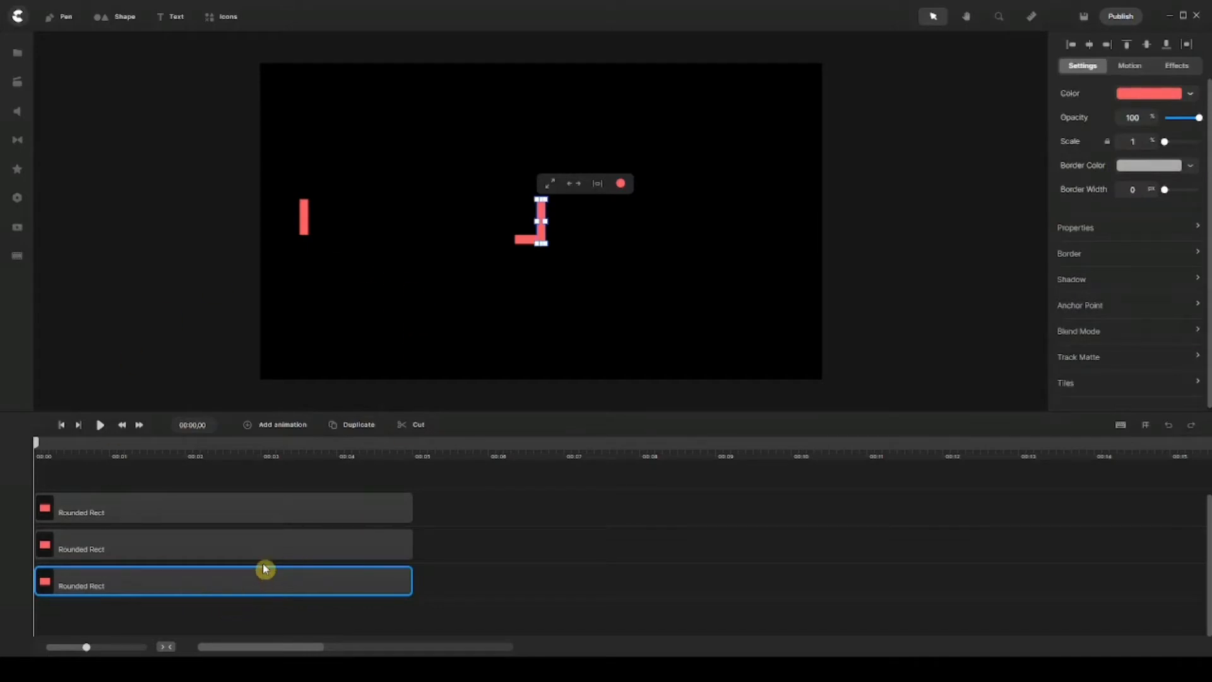
{"action": "key", "text": "a"}
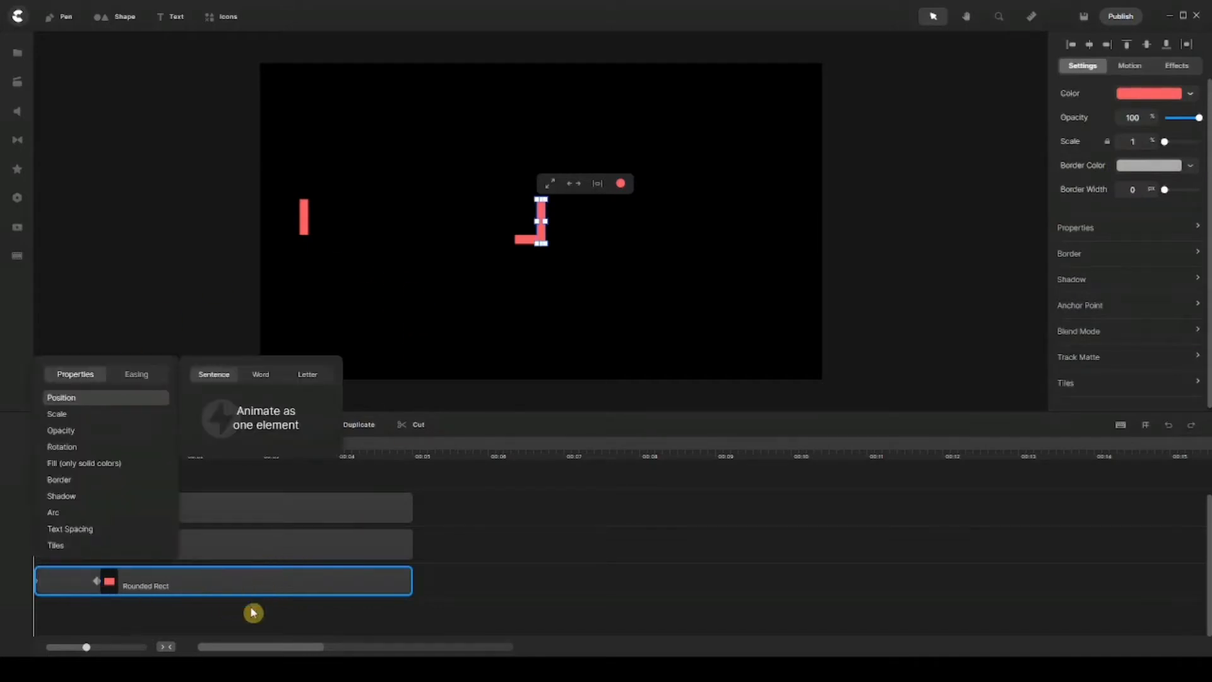
{"action": "left_click", "coordinate": [238, 645]}
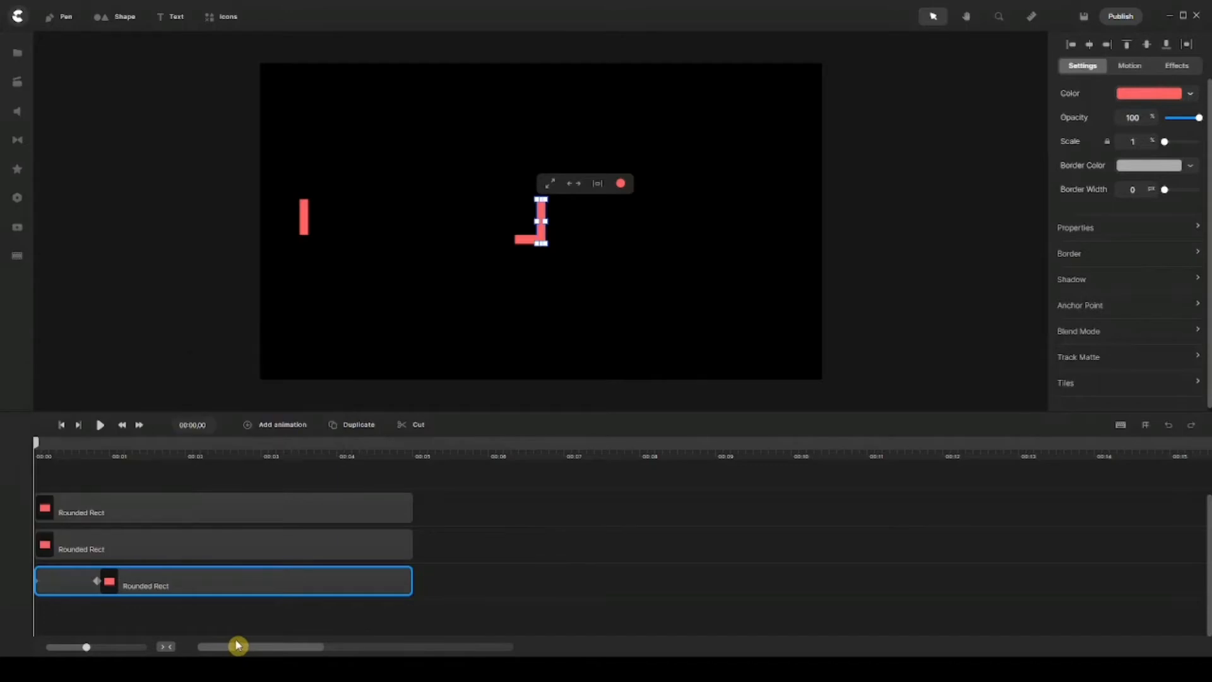
{"action": "left_click", "coordinate": [277, 425]}
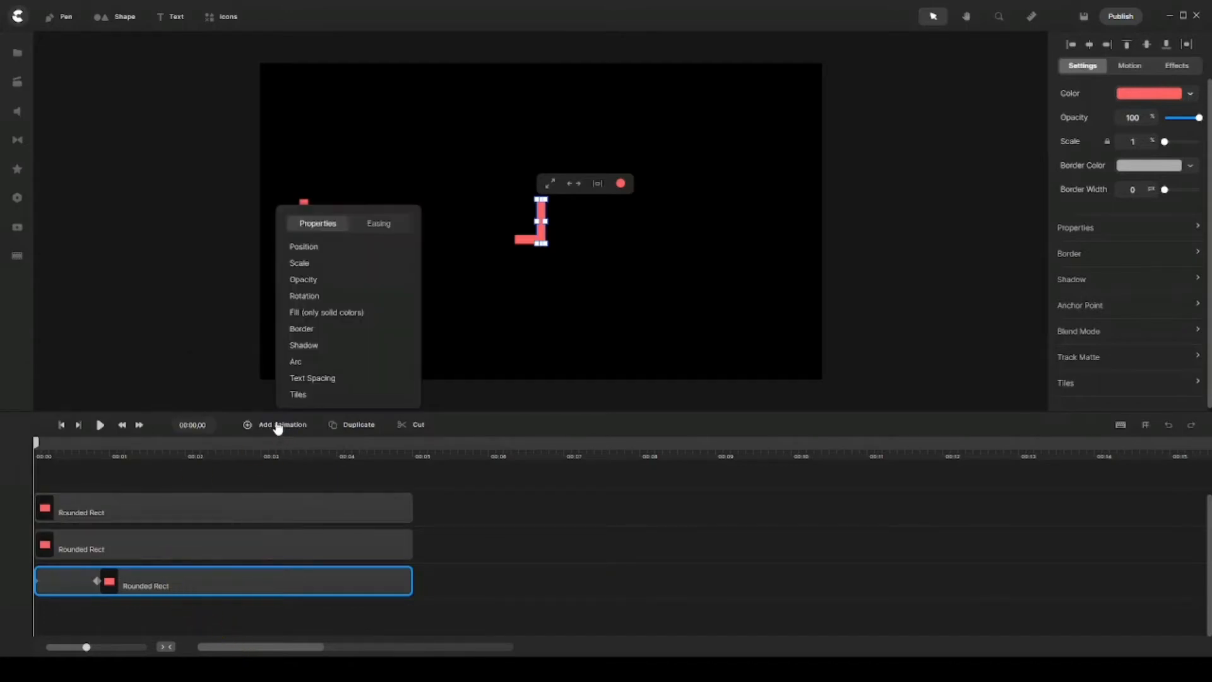
{"action": "left_click", "coordinate": [306, 248]}
{"action": "left_click", "coordinate": [381, 225]}
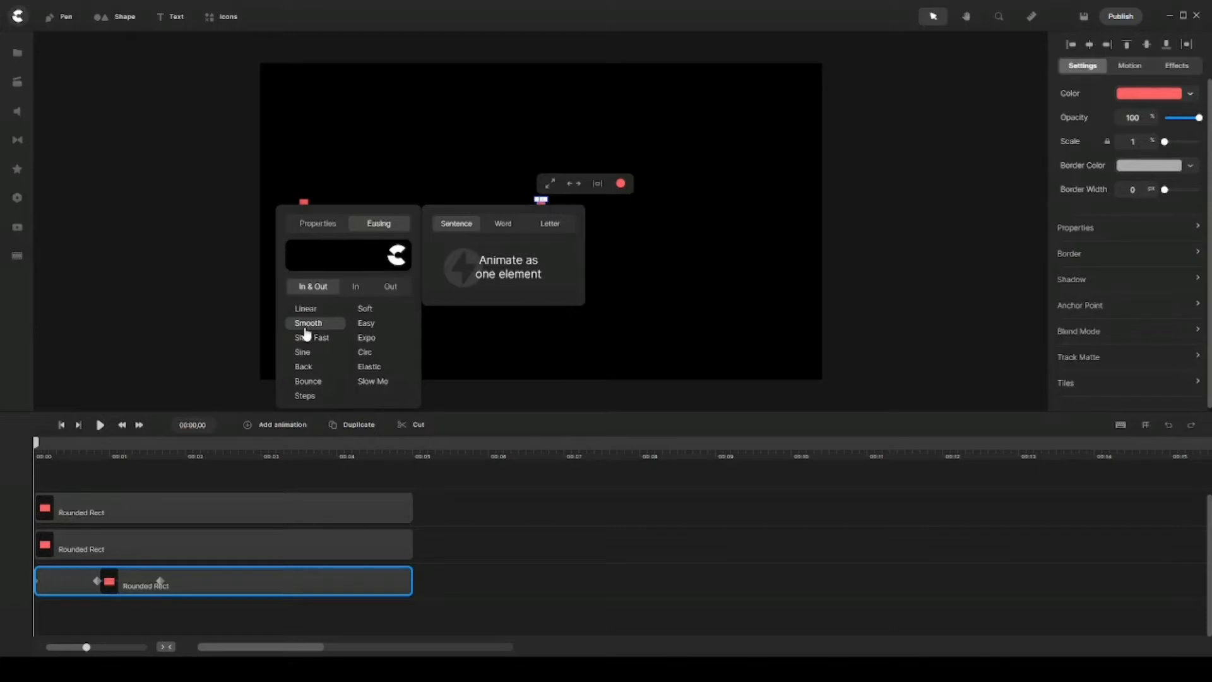
{"action": "left_click", "coordinate": [106, 607]}
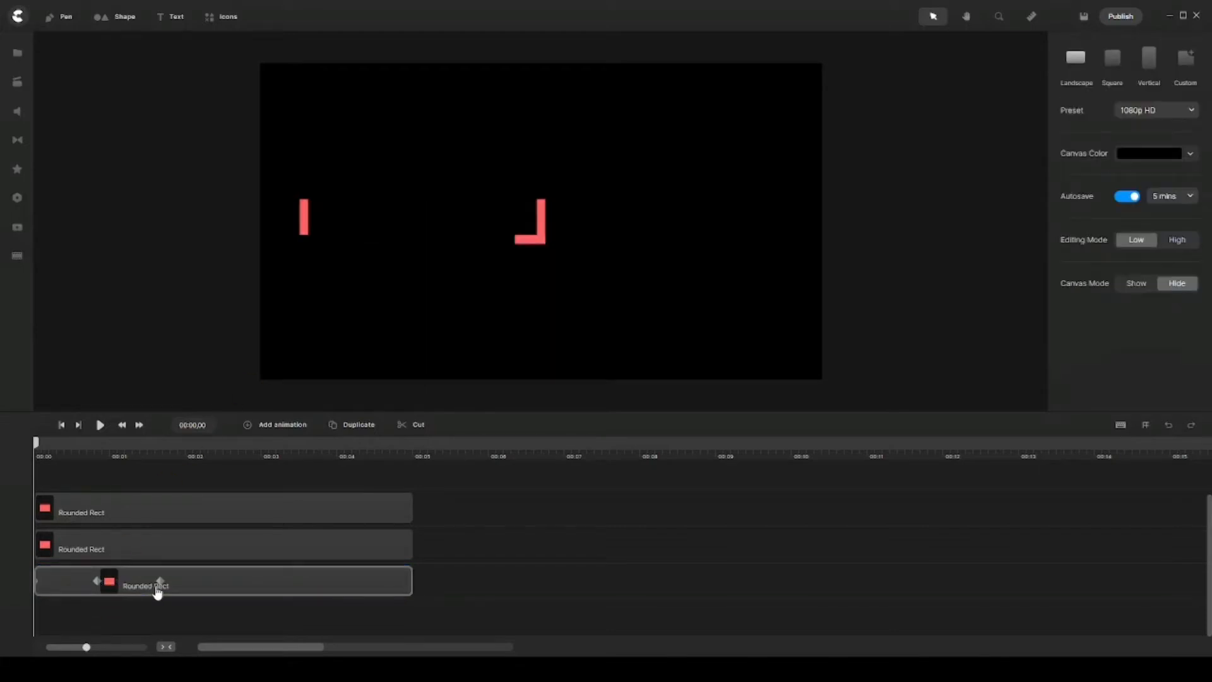
{"action": "left_click", "coordinate": [159, 581]}
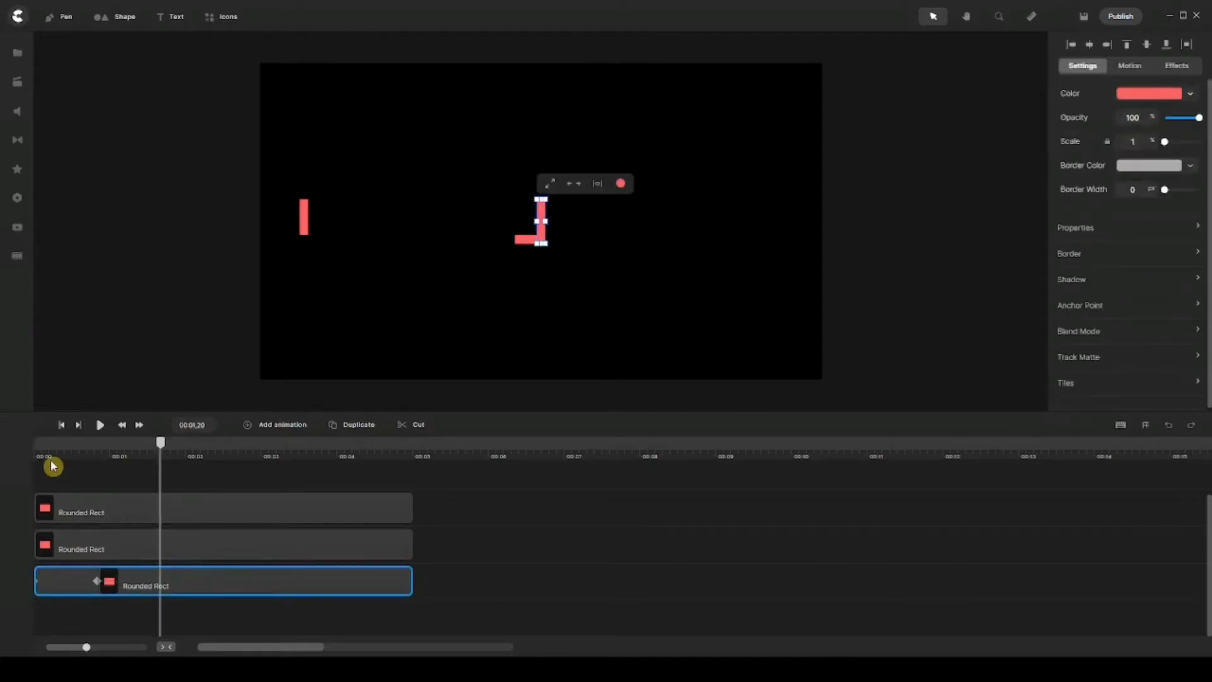
Shift the bottom layer's animation slightly after 0 seconds and raise its bar to near the canvas's upper edge at the starting keyframe
{"action": "left_click", "coordinate": [60, 426]}
{"action": "left_click", "coordinate": [59, 572]}
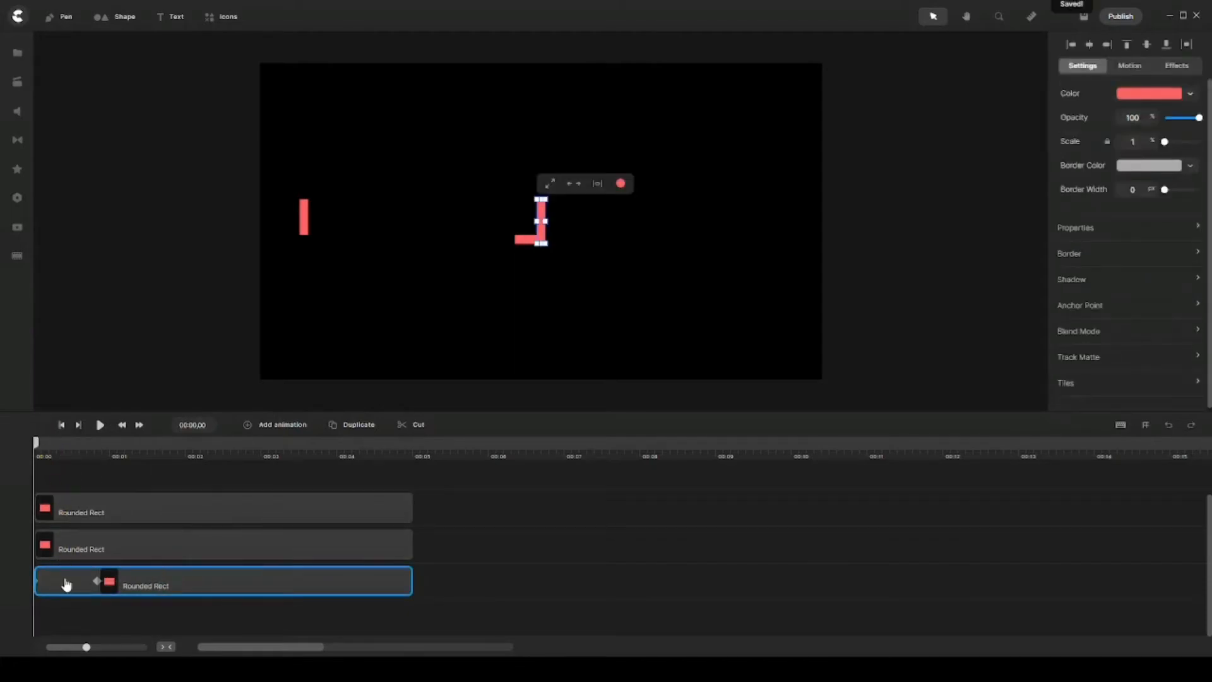
{"action": "left_click", "coordinate": [47, 586]}
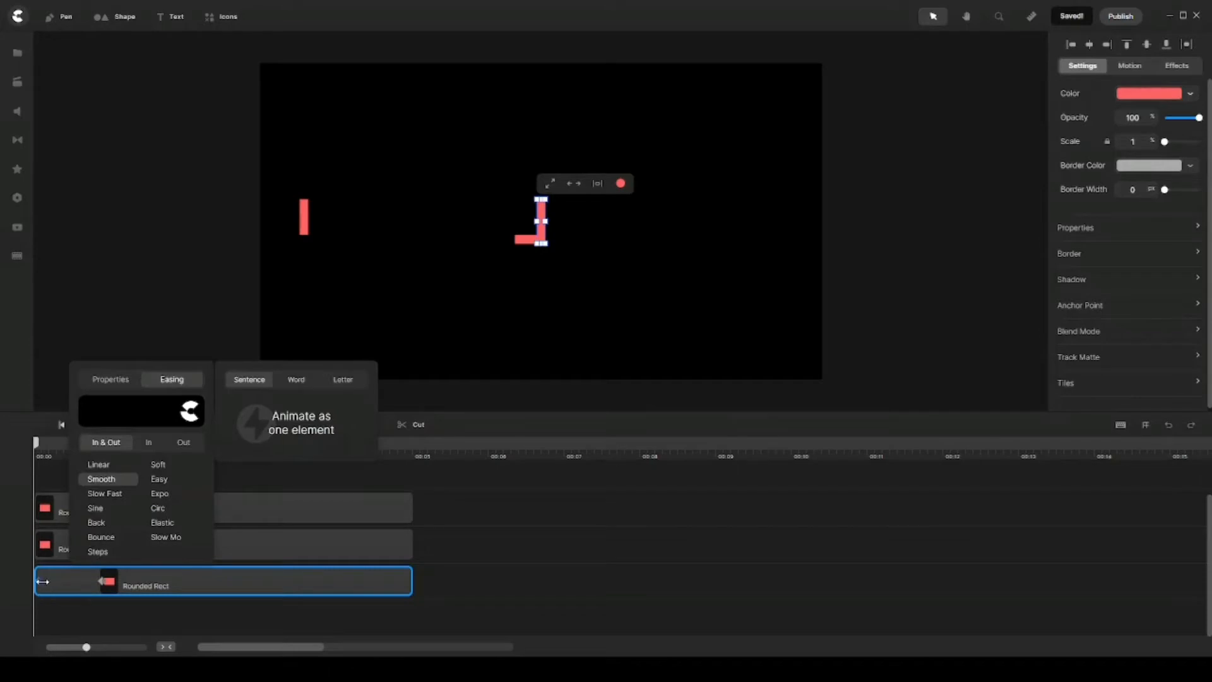
{"action": "left_click", "coordinate": [43, 582]}
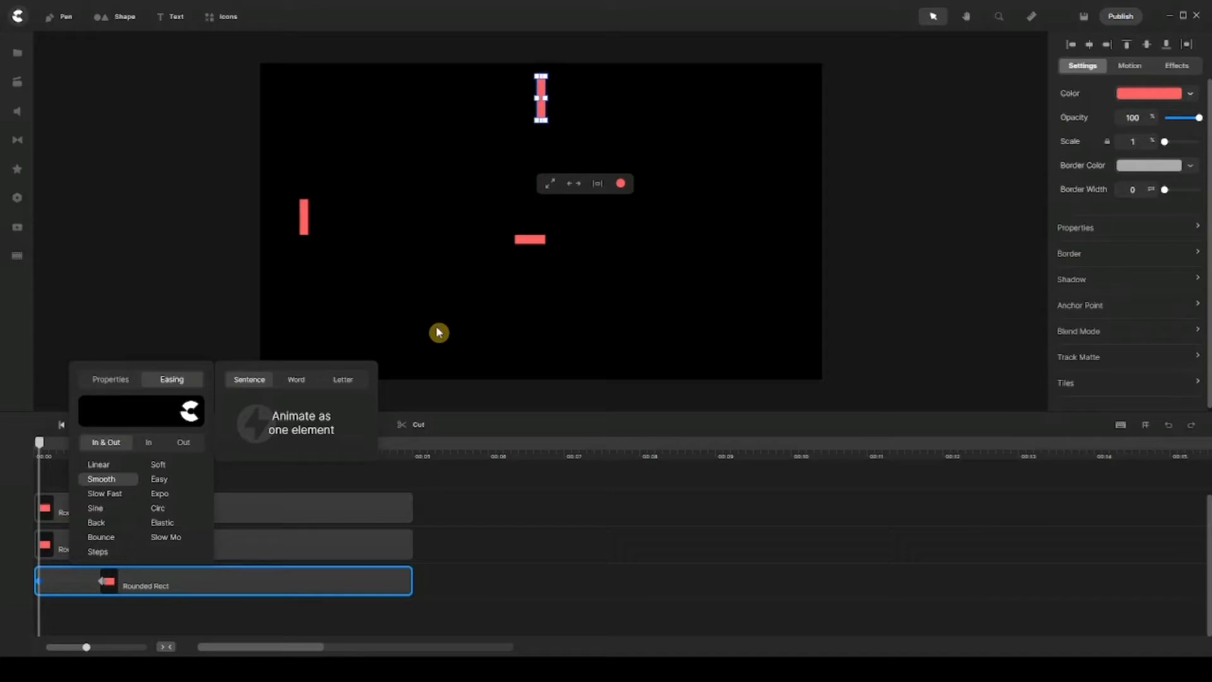
{"action": "left_click", "coordinate": [114, 602]}
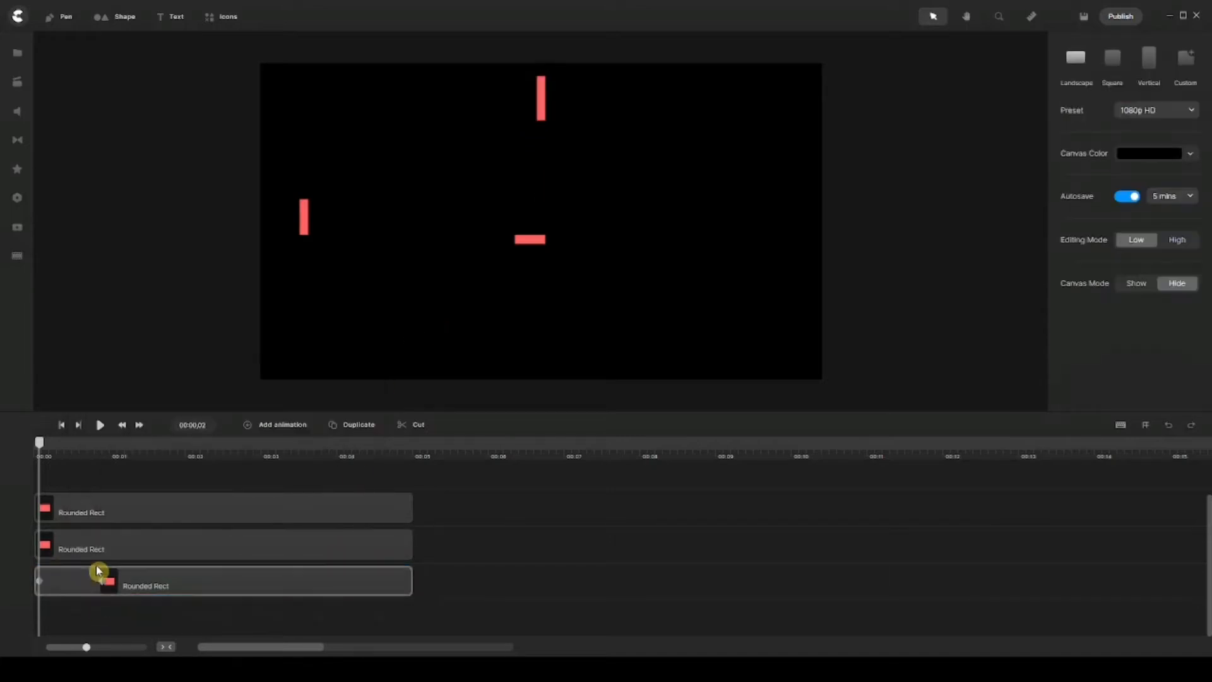
Trim the end of the bottom layer to its last keyframe at 00:00,27
{"action": "left_click_drag", "start_coordinate": [39, 442], "coordinate": [109, 451]}
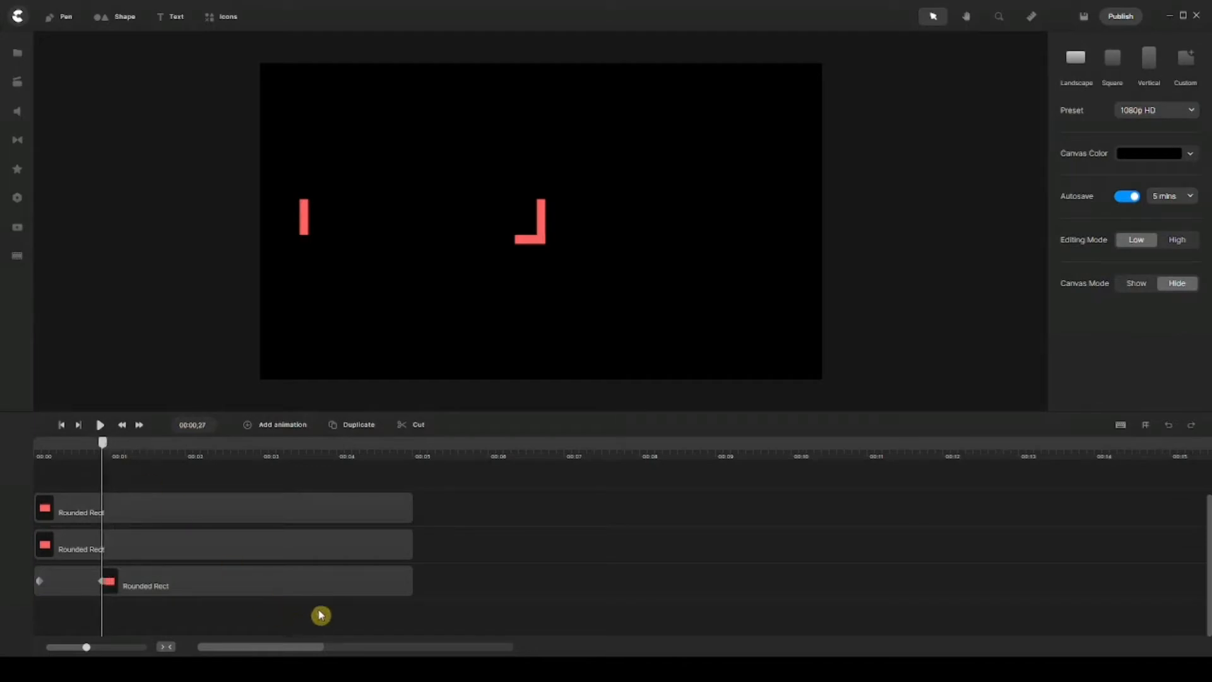
{"action": "left_click", "coordinate": [328, 593]}
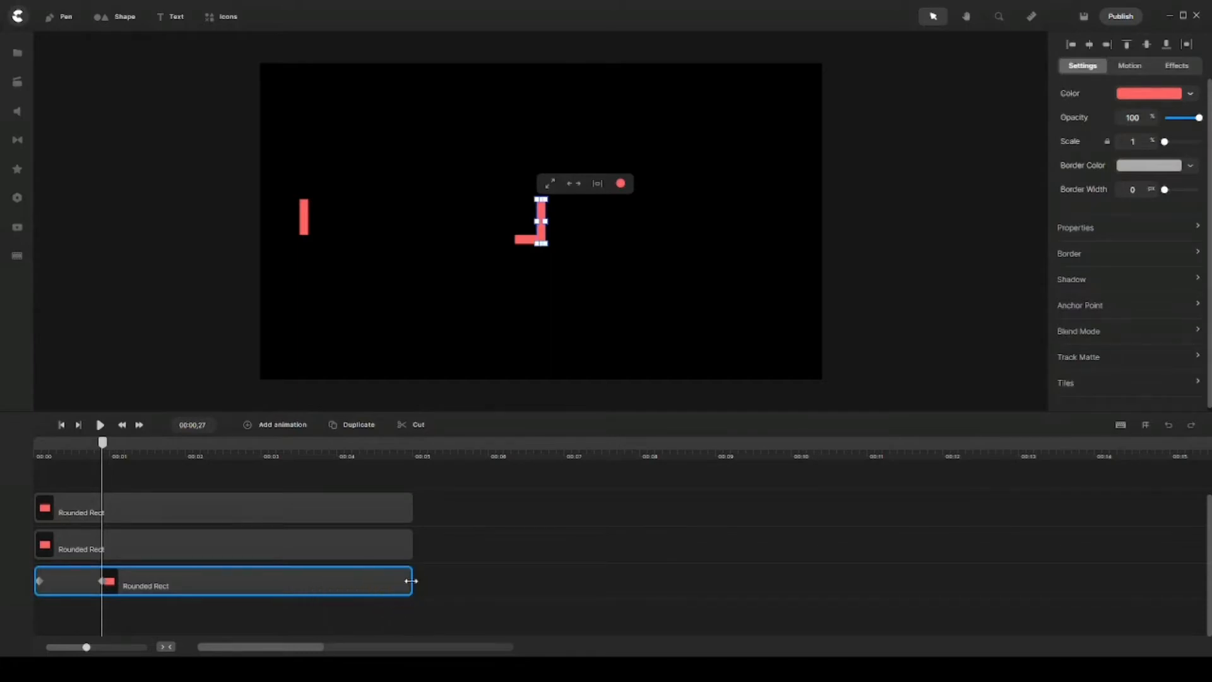
{"action": "left_click_drag", "start_coordinate": [407, 582], "coordinate": [106, 592]}
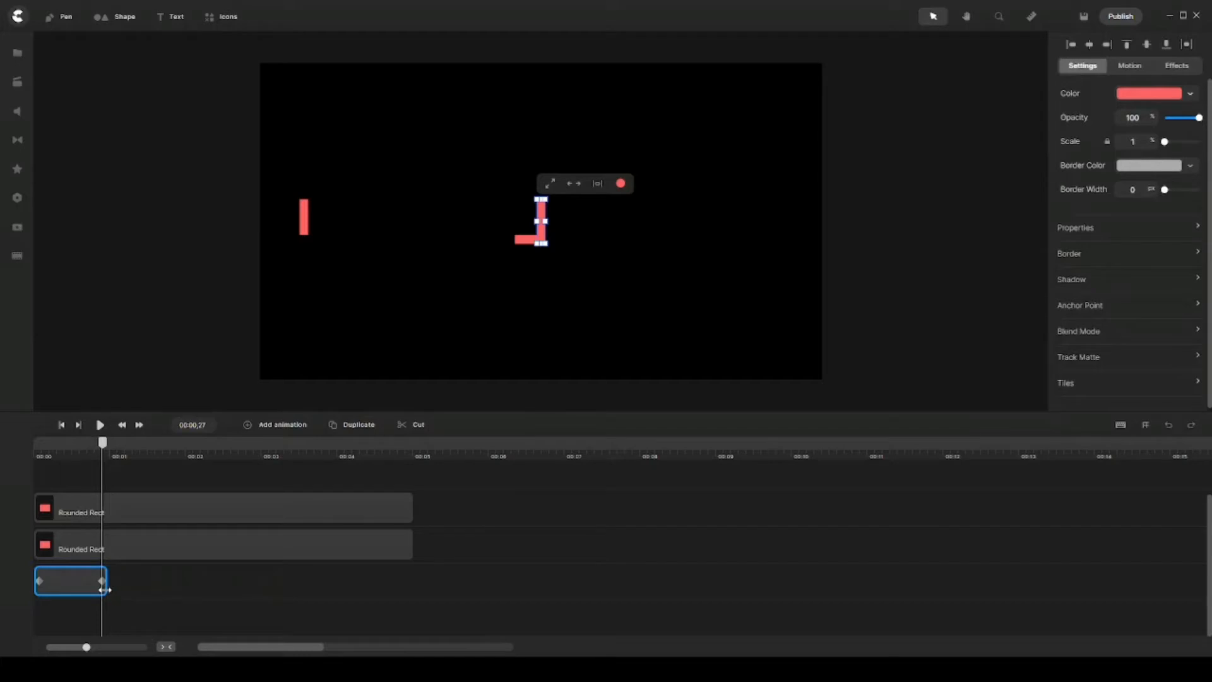
Add an animation with Smooth easing to the middle layer's horizontal bar, starting at 00:00,27
{"action": "left_click", "coordinate": [155, 544]}
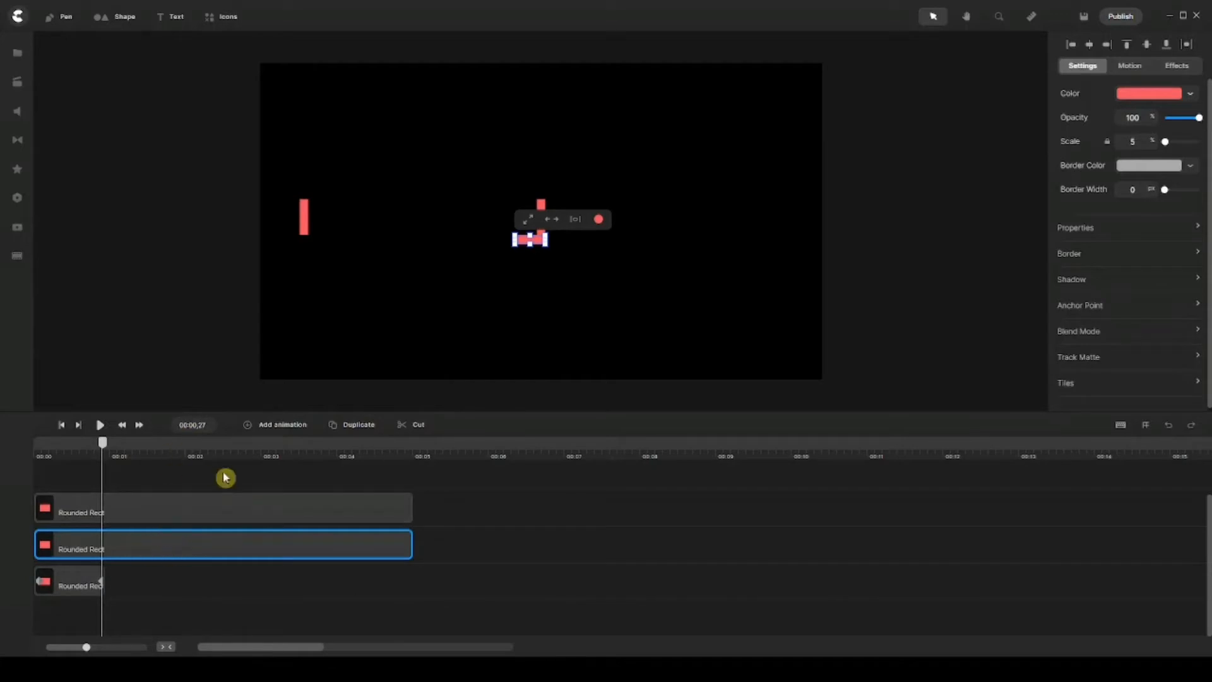
{"action": "key", "text": "a"}
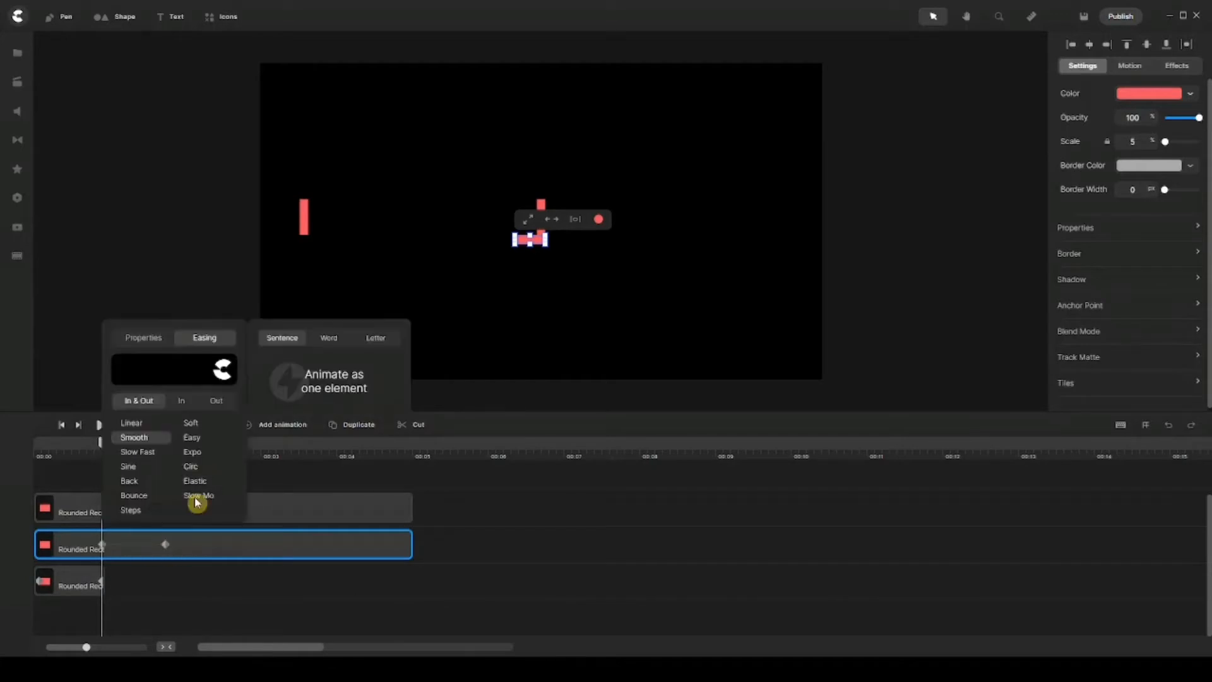
{"action": "left_click", "coordinate": [157, 608]}
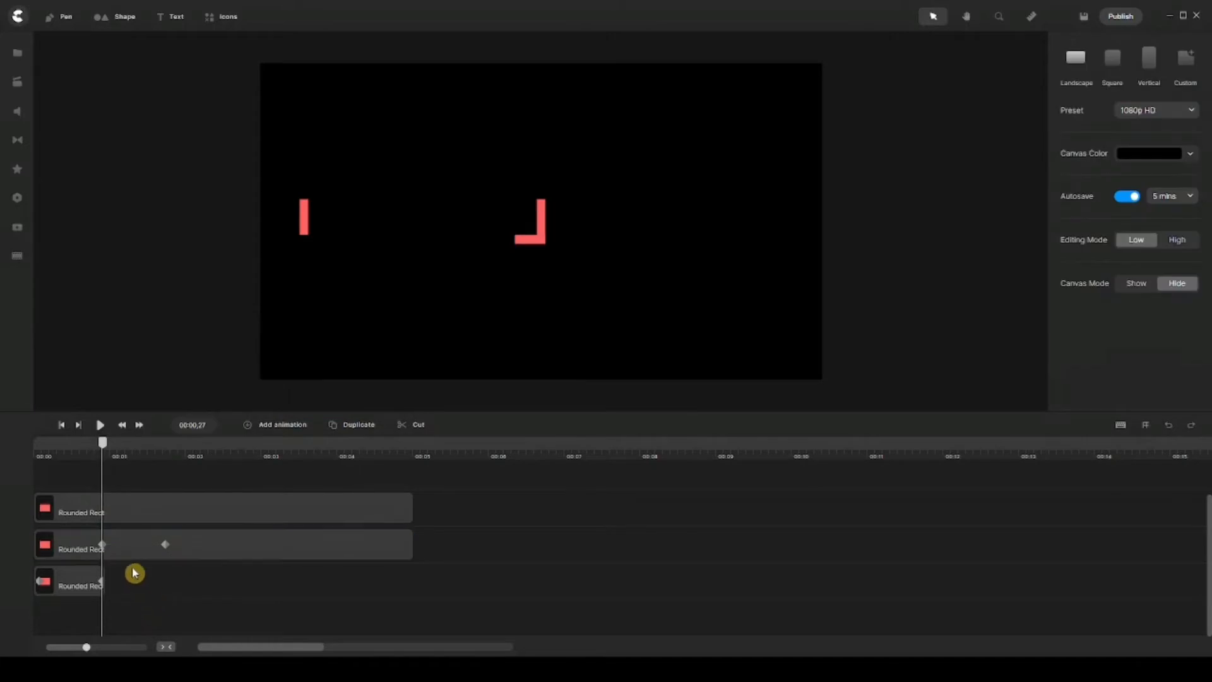
At the middle layer's end keyframe, nudge the horizontal bar left until it forms an L with the isolated vertical bar, outer edges flush
{"action": "left_click", "coordinate": [166, 544]}
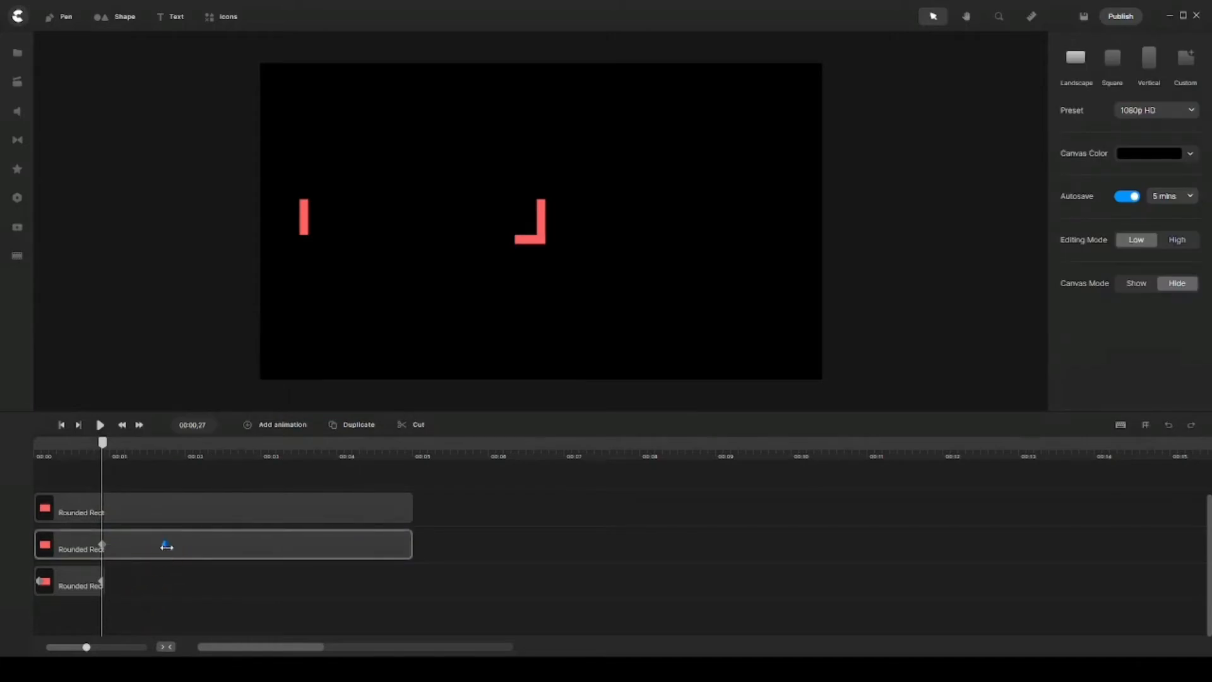
{"action": "left_click", "coordinate": [166, 546]}
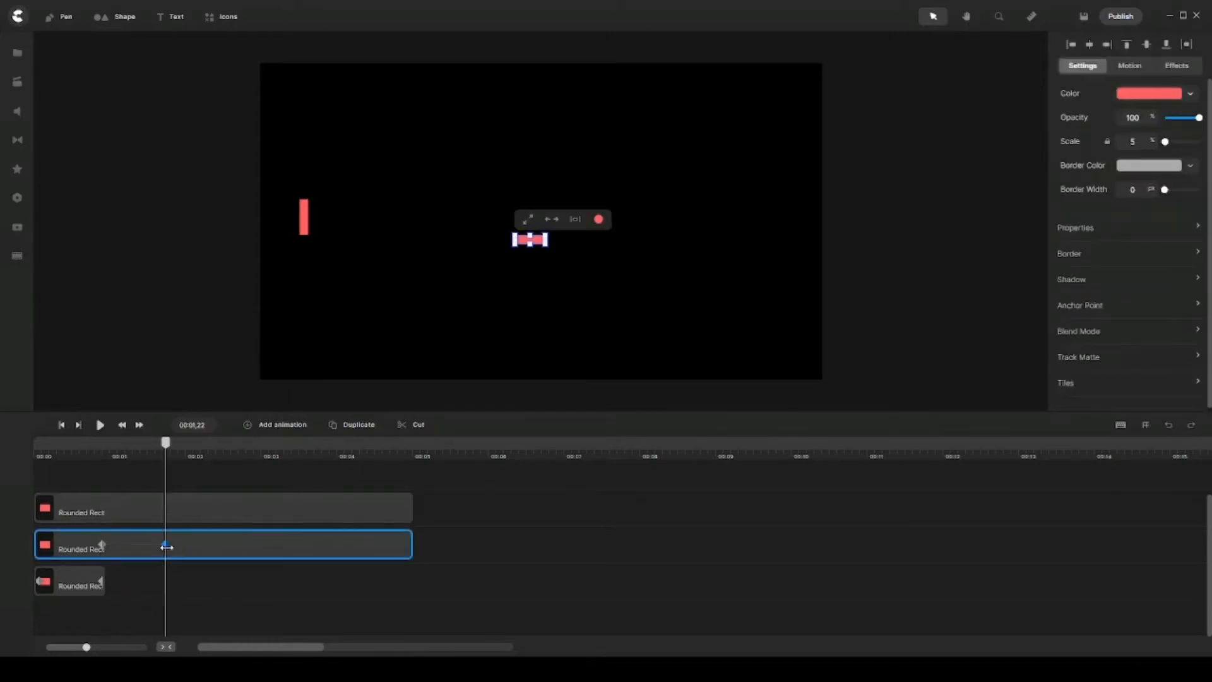
{"action": "key", "text": "shift+Left"}
{"action": "key", "text": "shift+Left"}
{"action": "key", "text": "shift+Left"}
{"action": "key", "text": "shift+Left"}
{"action": "key", "text": "shift+Left"}
{"action": "key", "text": "shift+Left"}
{"action": "key", "text": "shift+Left"}
{"action": "key", "text": "shift+Left"}
{"action": "key", "text": "shift+Left"}
{"action": "key", "text": "shift+Left"}
{"action": "key", "text": "shift+Left"}
{"action": "key", "text": "shift+Left"}
{"action": "key", "text": "shift+Left"}
{"action": "key", "text": "shift+Left"}
{"action": "key", "text": "shift+Left"}
{"action": "key", "text": "shift+Left"}
{"action": "key", "text": "shift+Left"}
{"action": "key", "text": "shift+Left"}
{"action": "key", "text": "shift+Left"}
{"action": "key", "text": "shift+Left"}
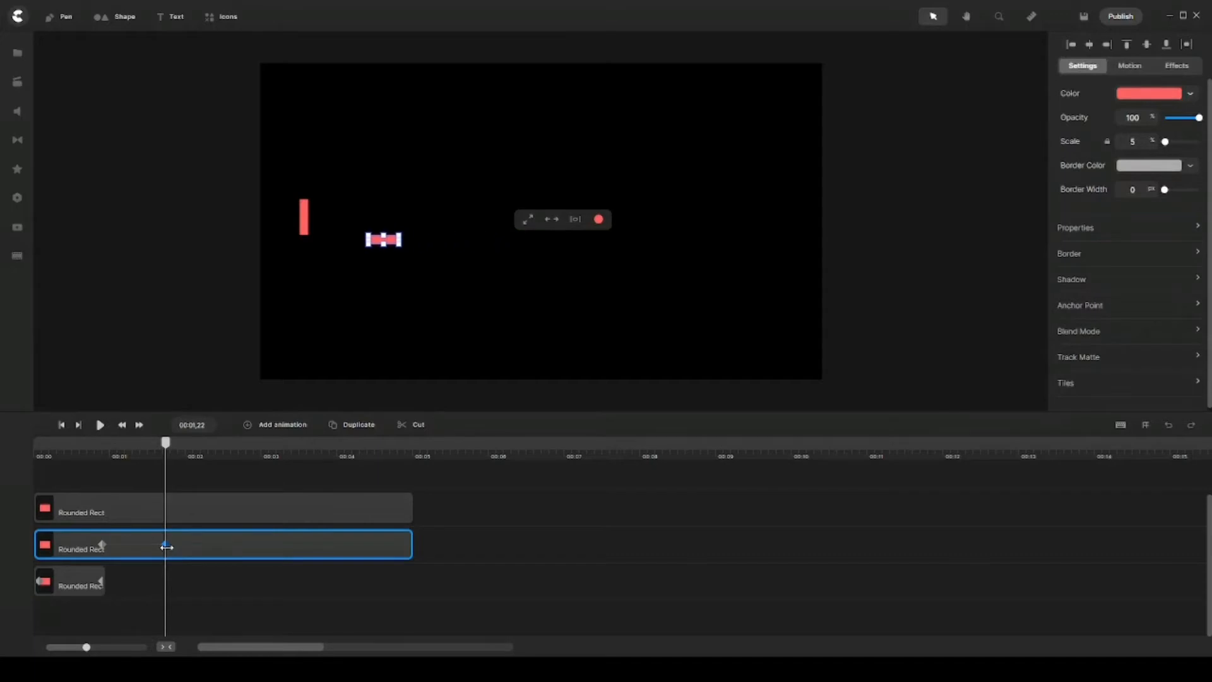
{"action": "key", "text": "shift+Left"}
{"action": "key", "text": "shift+Left"}
{"action": "key", "text": "shift+Left"}
{"action": "key", "text": "shift+Left"}
{"action": "key", "text": "shift+Left"}
{"action": "key", "text": "shift+Left"}
{"action": "key", "text": "shift+Left"}
{"action": "key", "text": "shift+Left"}
{"action": "key", "text": "shift+Left"}
{"action": "key", "text": "shift+Left"}
{"action": "key", "text": "shift+Left"}
{"action": "key", "text": "shift+Left"}
{"action": "key", "text": "shift+Left"}
{"action": "key", "text": "shift+Left"}
{"action": "key", "text": "shift+Left"}
{"action": "key", "text": "shift+Left"}
{"action": "key", "text": "shift+Left"}
{"action": "key", "text": "shift+Left"}
{"action": "key", "text": "shift+Left"}
{"action": "key", "text": "shift+Left"}
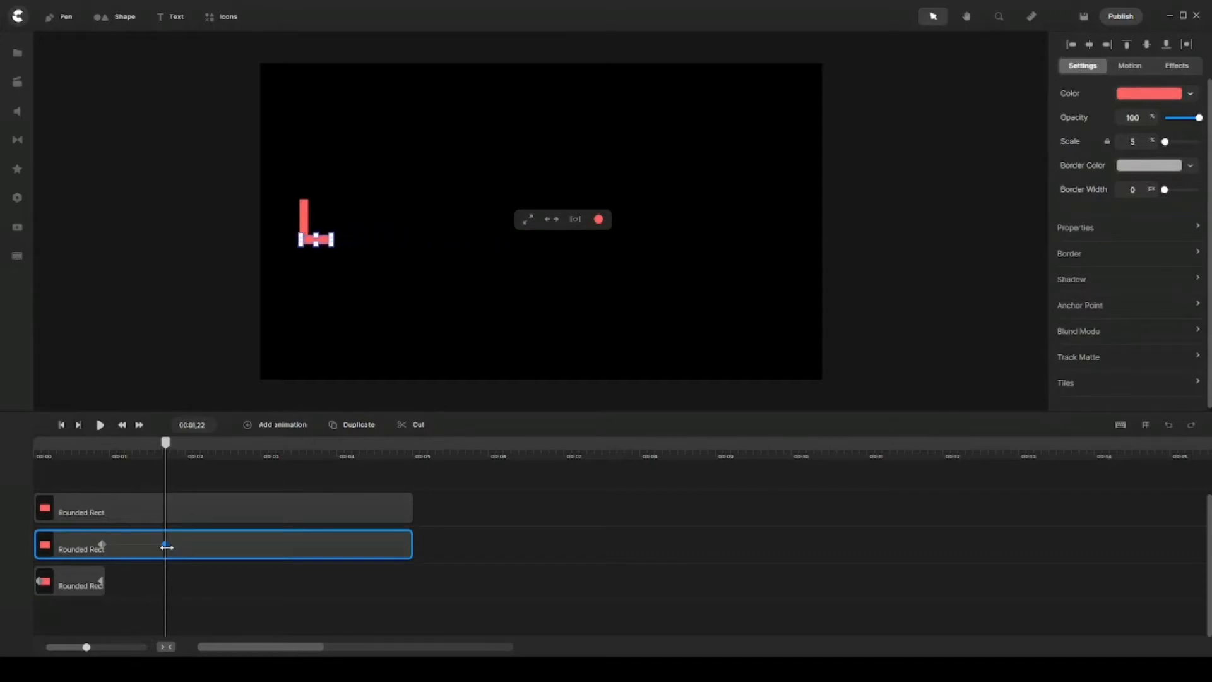
{"action": "left_click", "coordinate": [381, 595]}
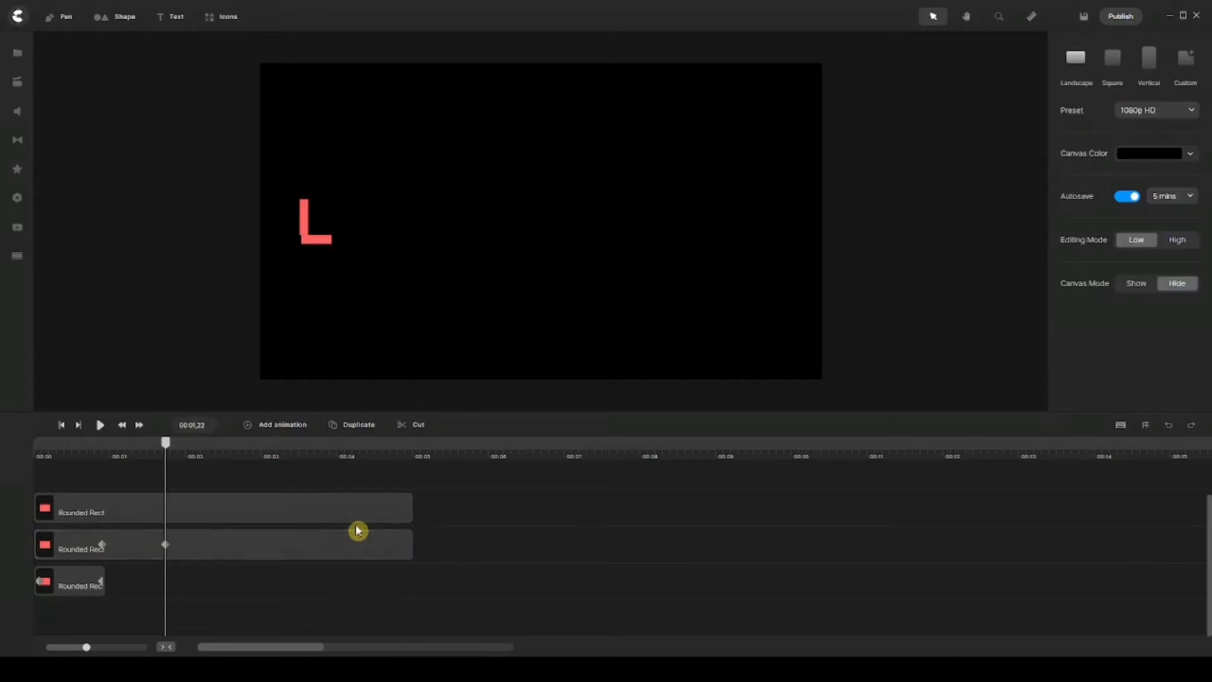
{"action": "left_click", "coordinate": [166, 547]}
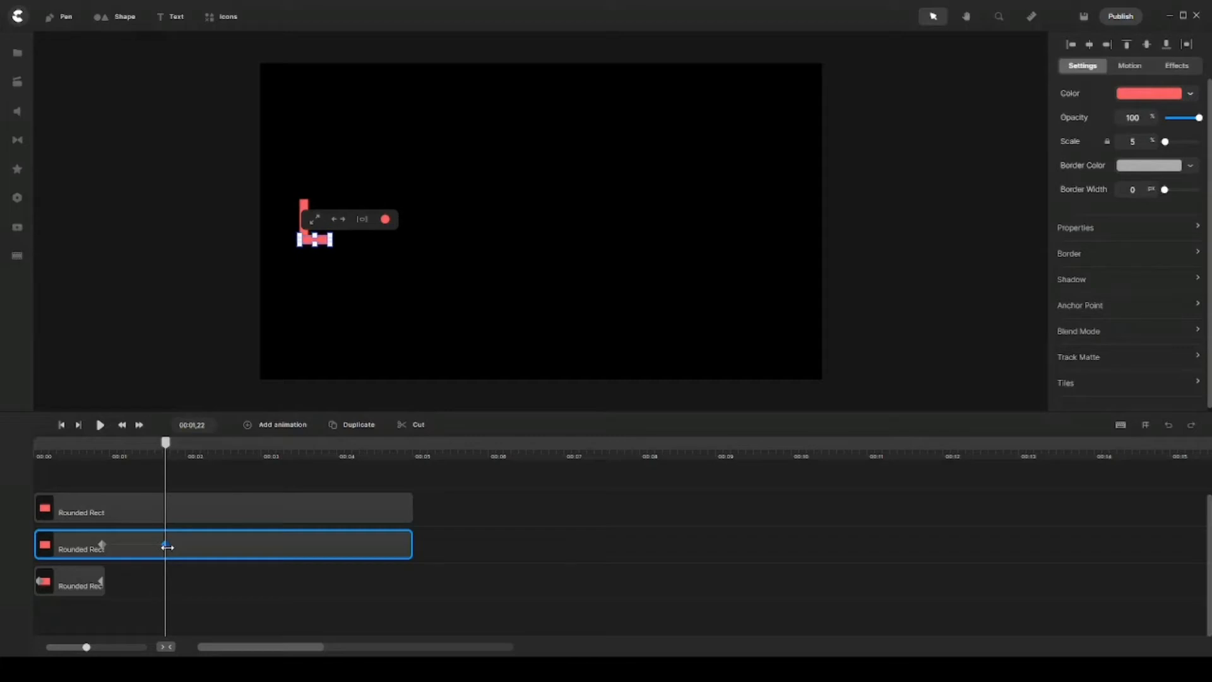
{"action": "left_click", "coordinate": [458, 538]}
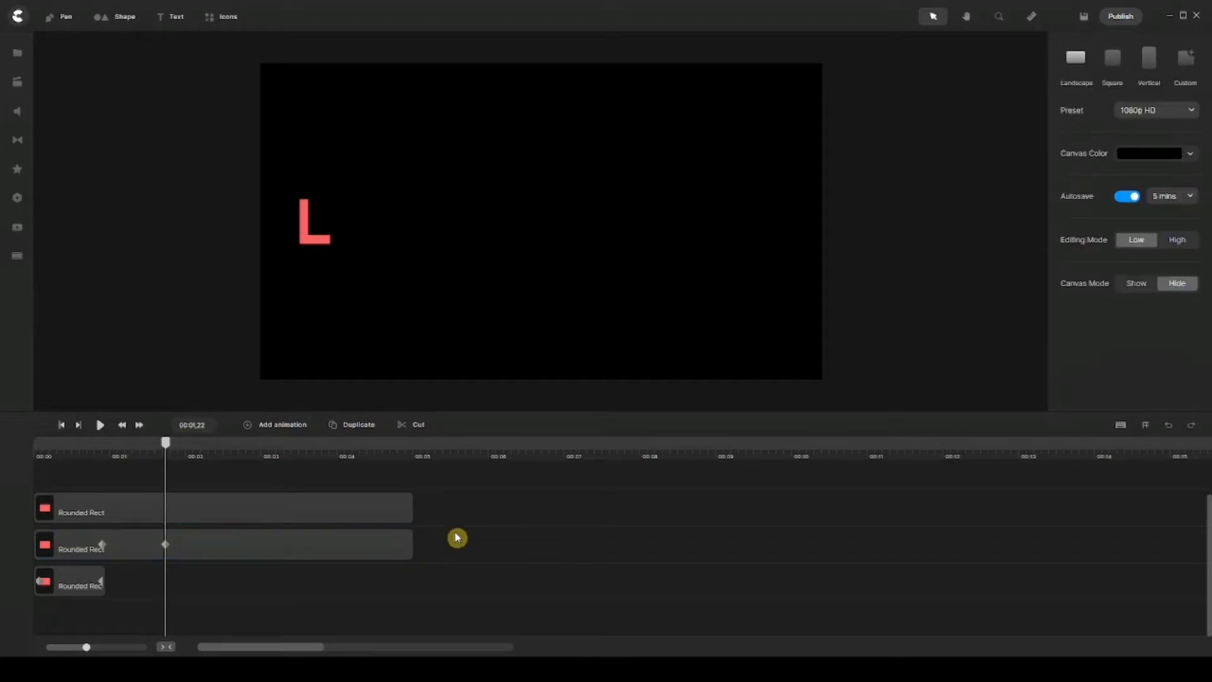
Trim the end of the middle layer to its last animation keyframe
{"action": "left_click", "coordinate": [253, 546]}
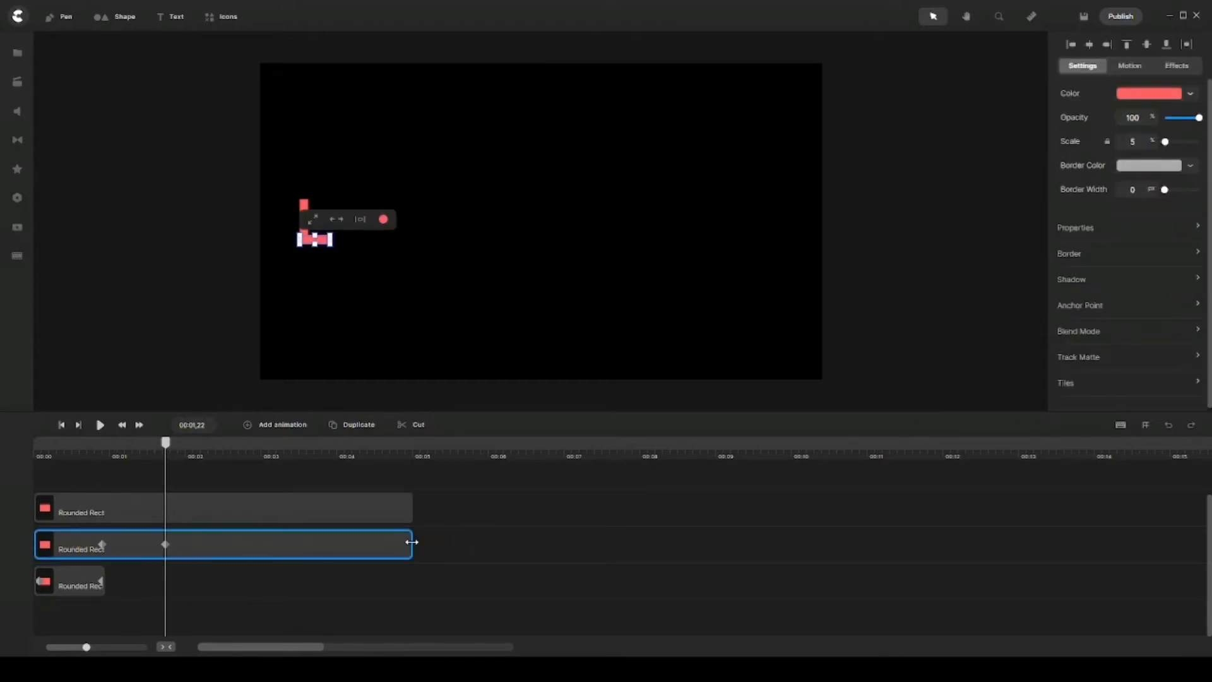
{"action": "left_click_drag", "start_coordinate": [412, 542], "coordinate": [180, 548]}
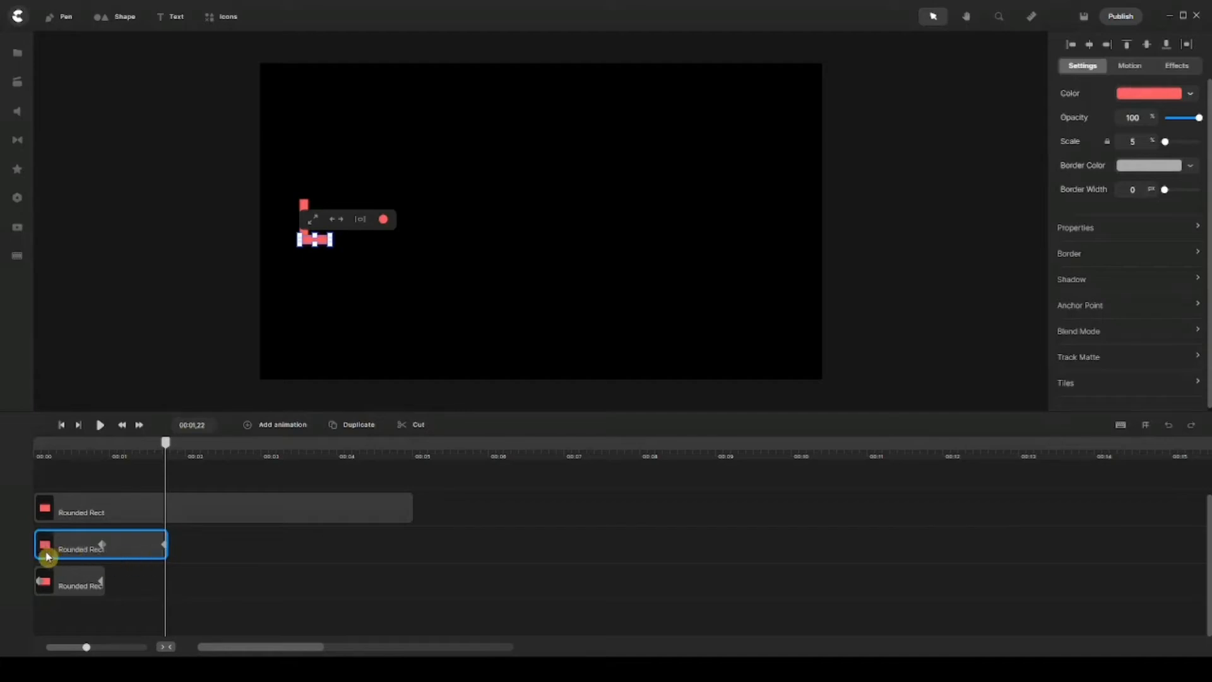
{"action": "left_click_drag", "start_coordinate": [43, 543], "coordinate": [6, 542]}
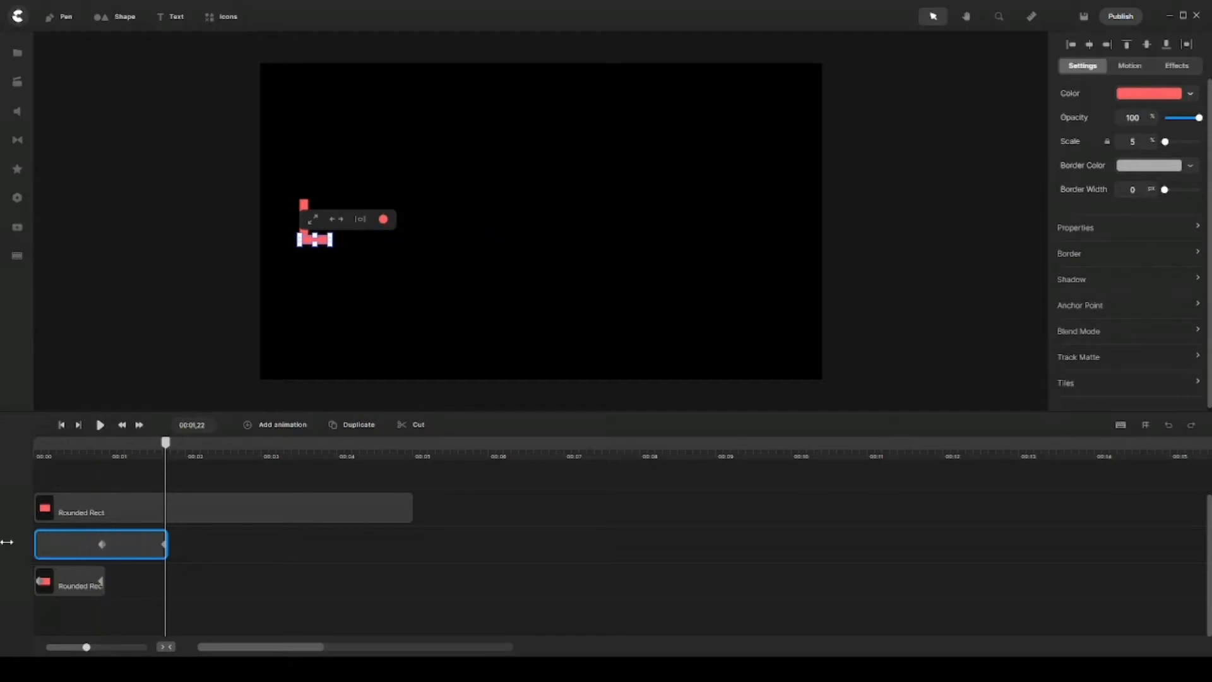
Cut the middle layer at 00:00,26 and delete the part before the cut
{"action": "left_click_drag", "start_coordinate": [164, 448], "coordinate": [97, 461]}
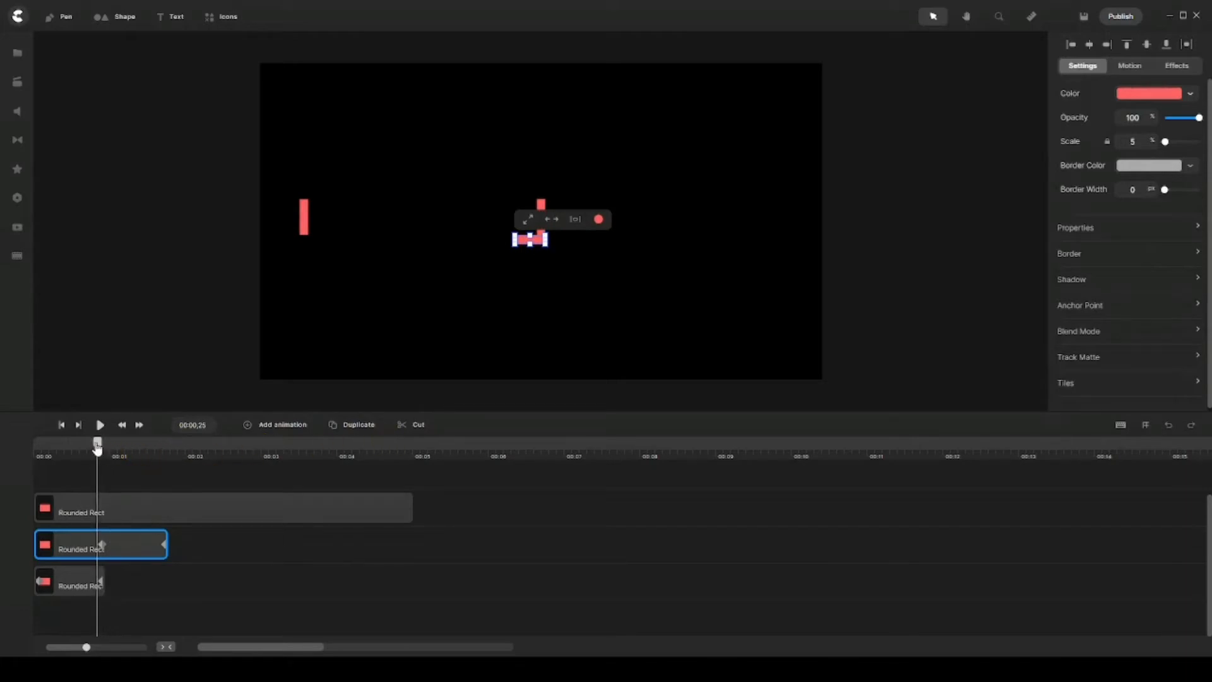
{"action": "left_click_drag", "start_coordinate": [97, 447], "coordinate": [99, 446]}
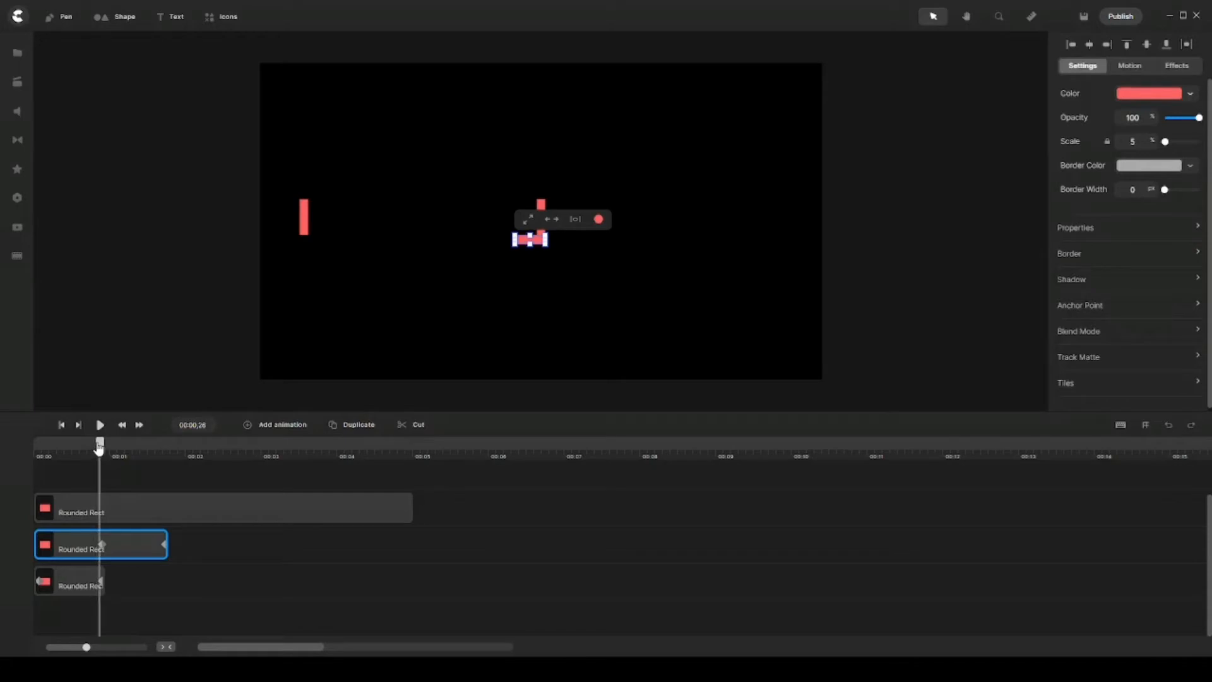
{"action": "left_click", "coordinate": [413, 427]}
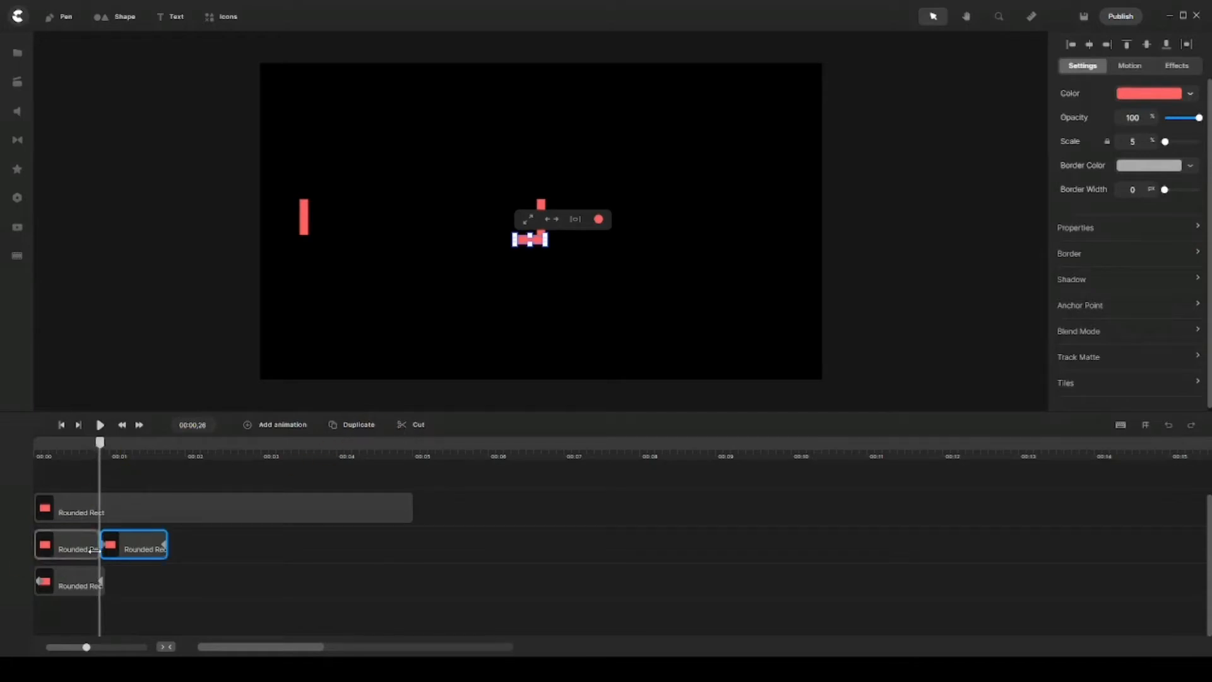
{"action": "left_click", "coordinate": [72, 545]}
{"action": "key", "text": "Delete"}
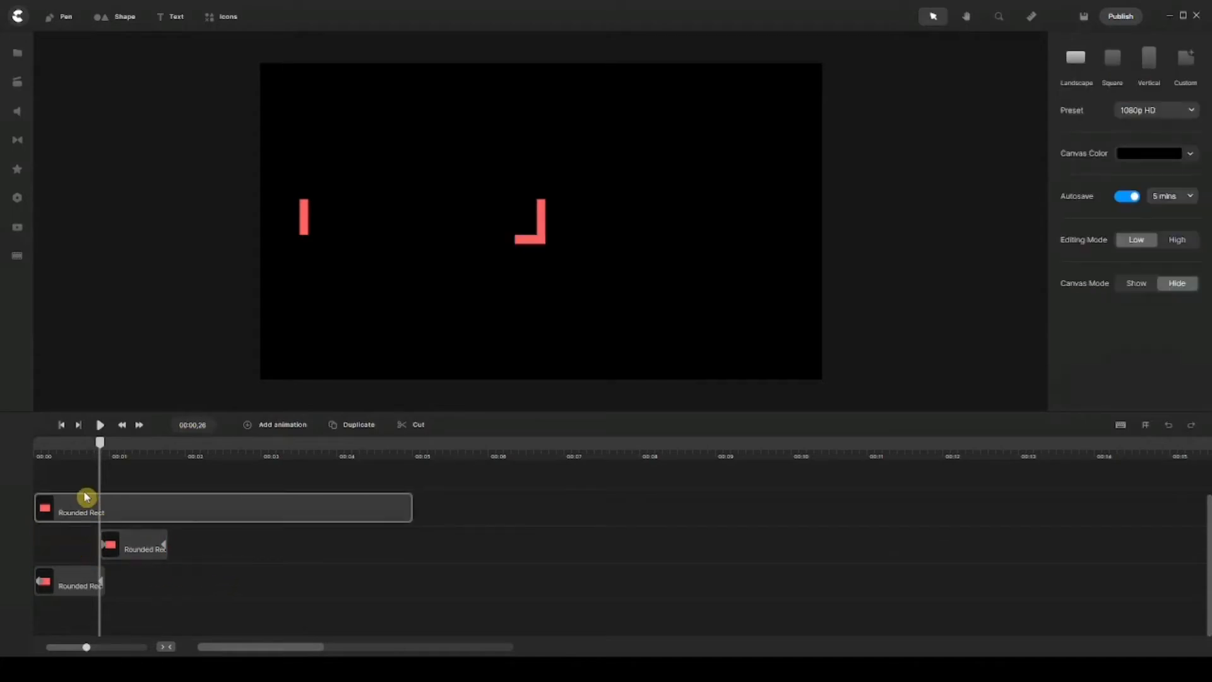
Shift the top layer to start at 00:00,26 and add an animation with Smooth easing at 00:00,27
{"action": "left_click", "coordinate": [221, 506]}
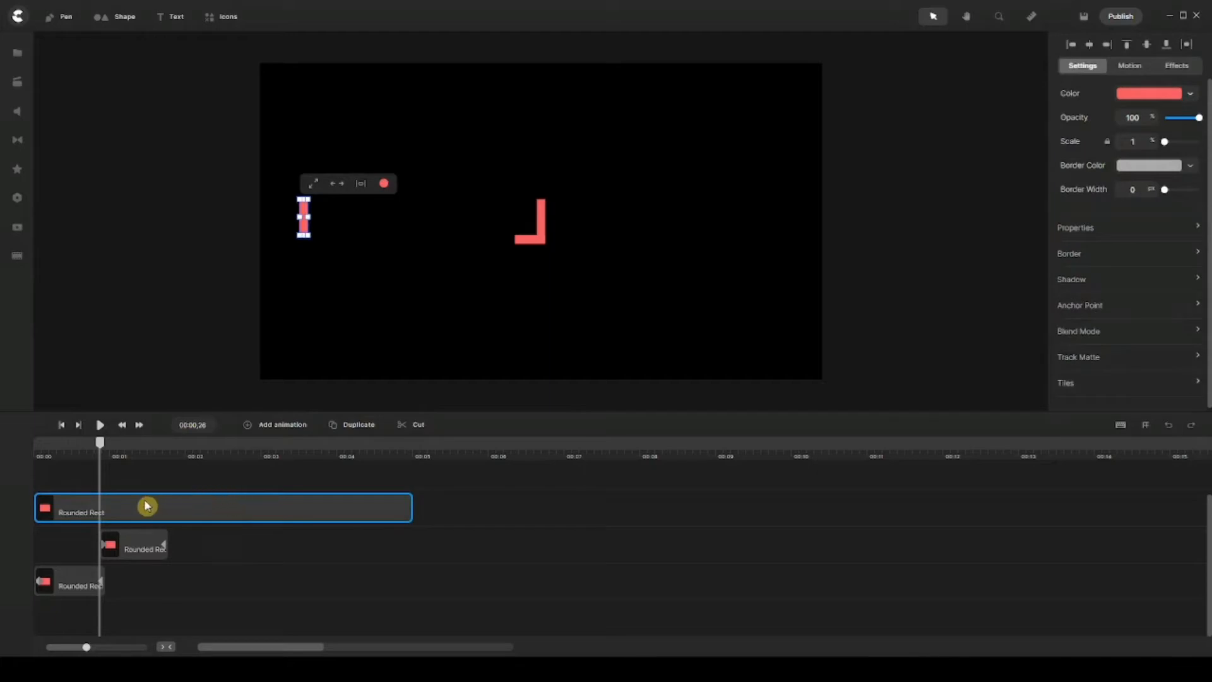
{"action": "left_click_drag", "start_coordinate": [150, 500], "coordinate": [203, 512]}
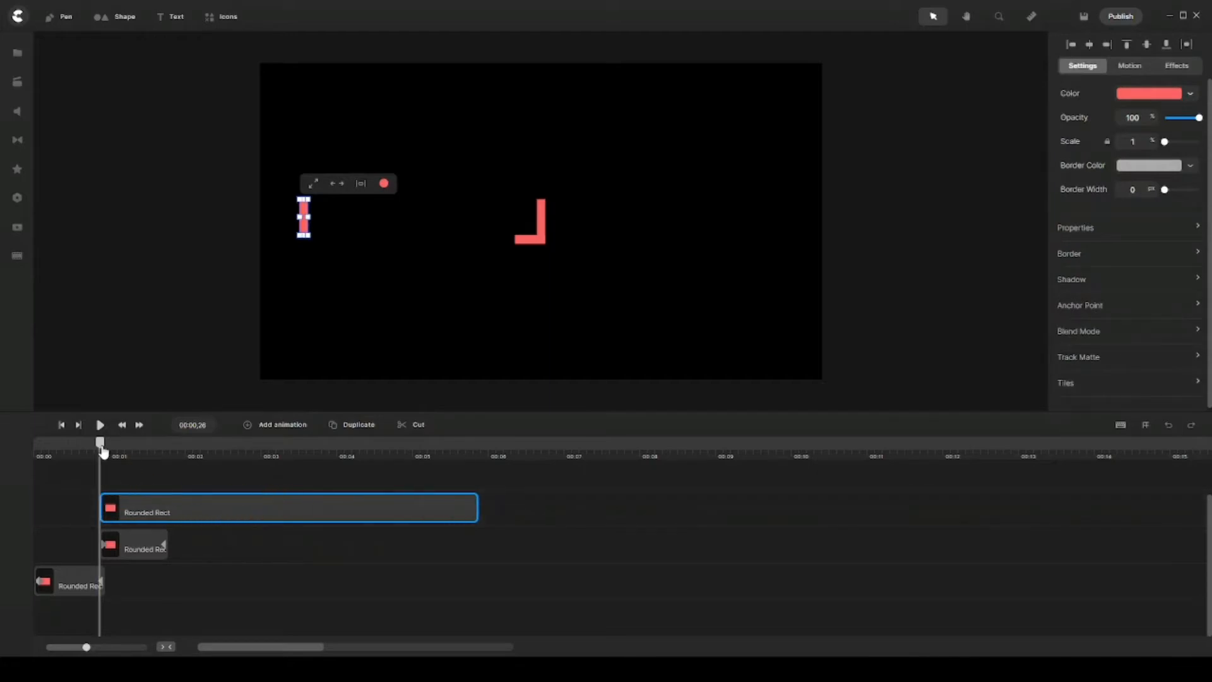
{"action": "left_click_drag", "start_coordinate": [101, 444], "coordinate": [104, 445]}
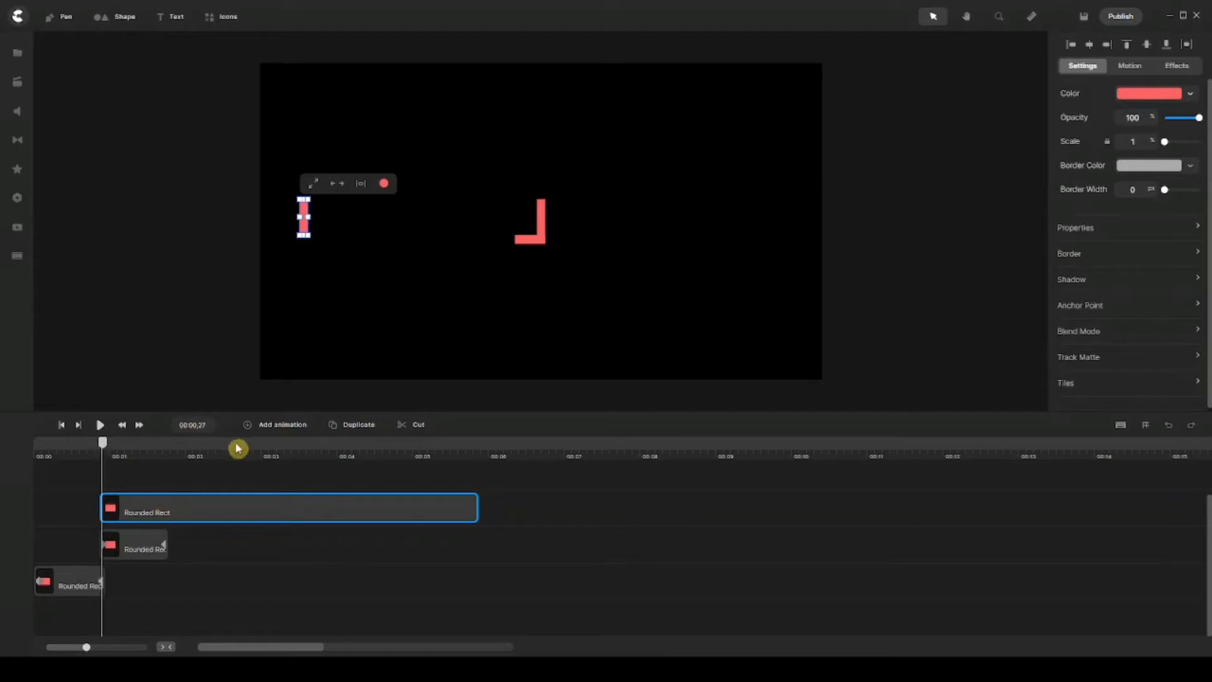
{"action": "key", "text": "a"}
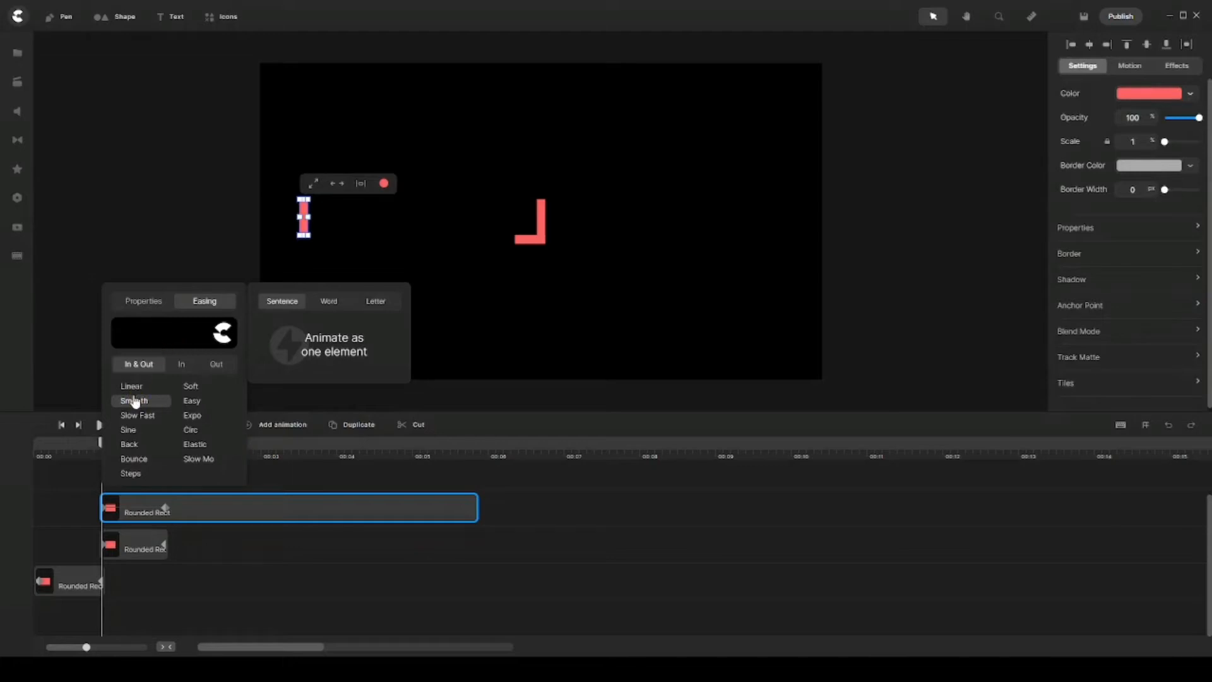
{"action": "left_click", "coordinate": [208, 571]}
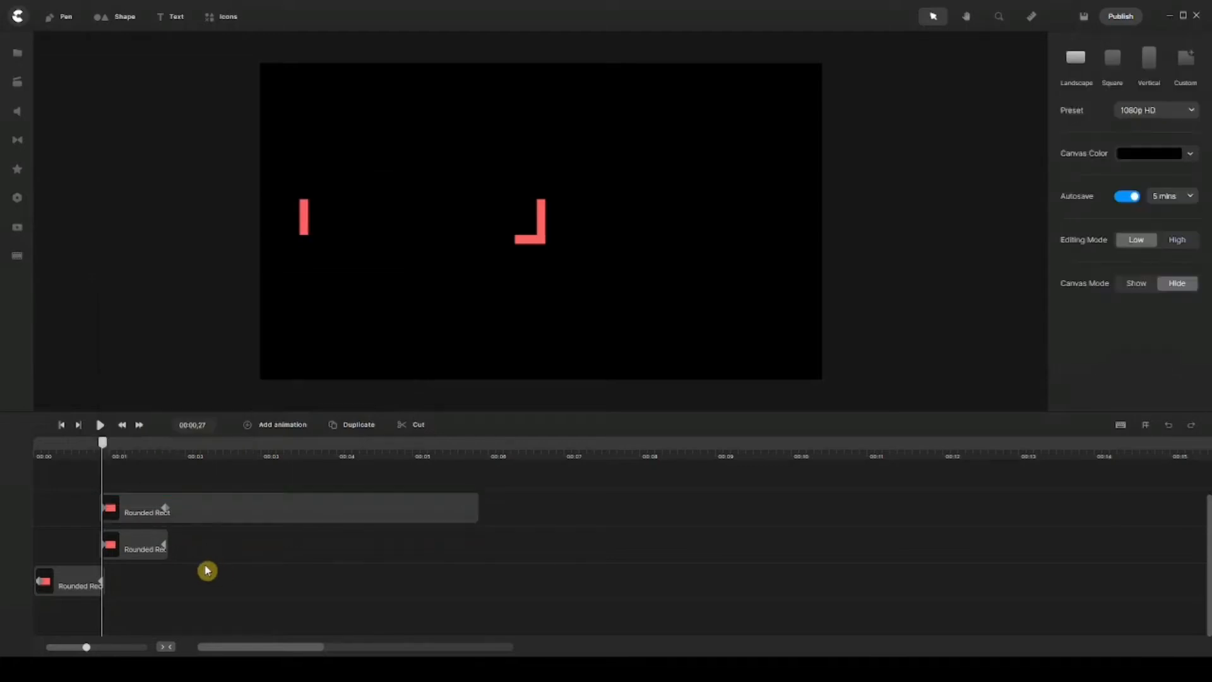
At the top layer's end keyframe, move the vertical bar horizontally across to the canvas's right side, and trim the layer's end to that keyframe
{"action": "left_click", "coordinate": [166, 510]}
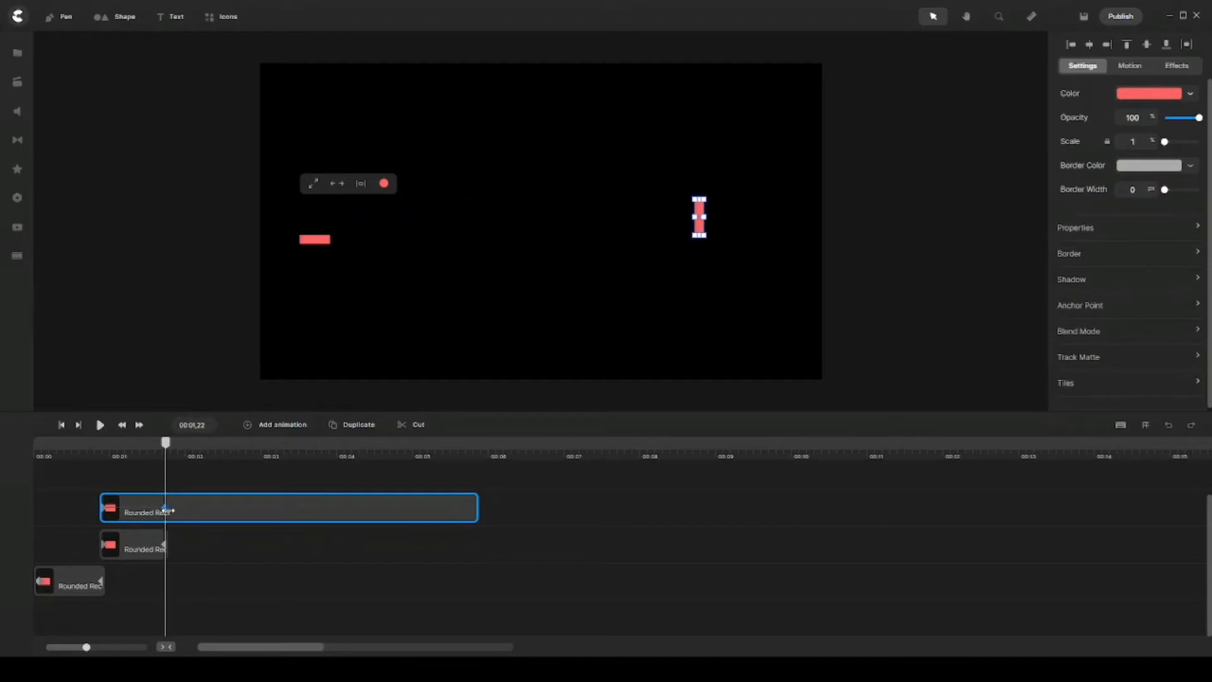
{"action": "left_click", "coordinate": [243, 571]}
{"action": "left_click", "coordinate": [263, 517]}
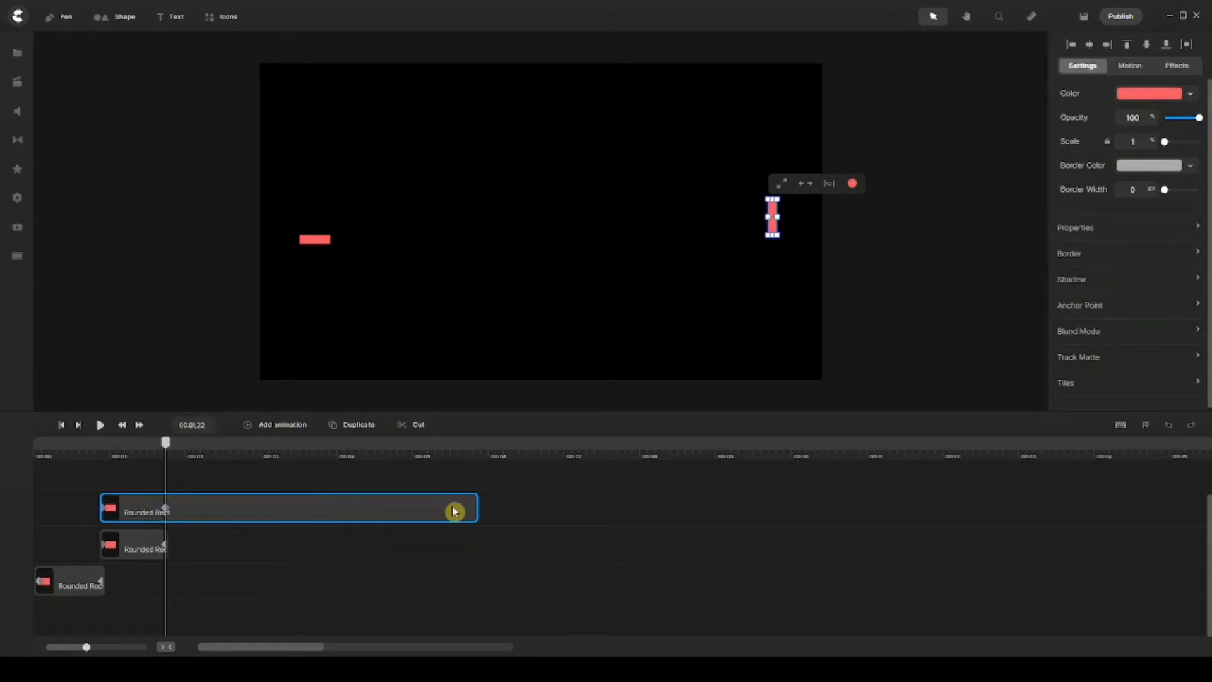
{"action": "left_click", "coordinate": [483, 514]}
{"action": "left_click", "coordinate": [456, 512]}
{"action": "left_click_drag", "start_coordinate": [447, 510], "coordinate": [166, 509]}
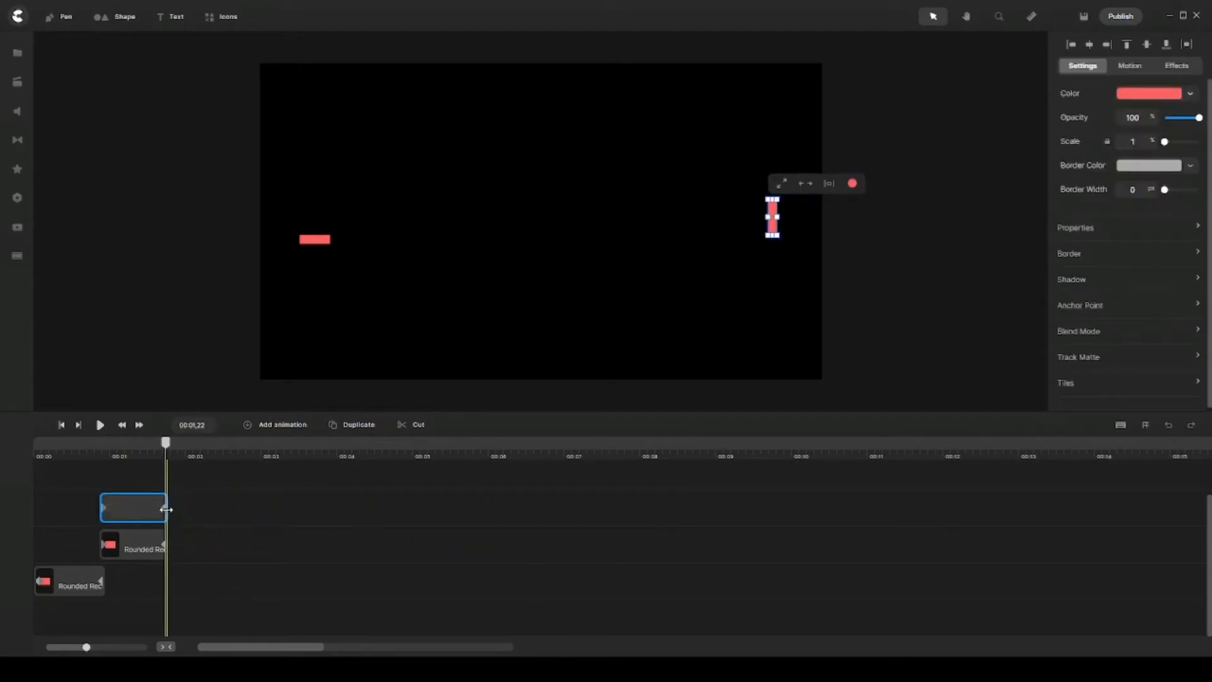
{"action": "left_click", "coordinate": [259, 522]}
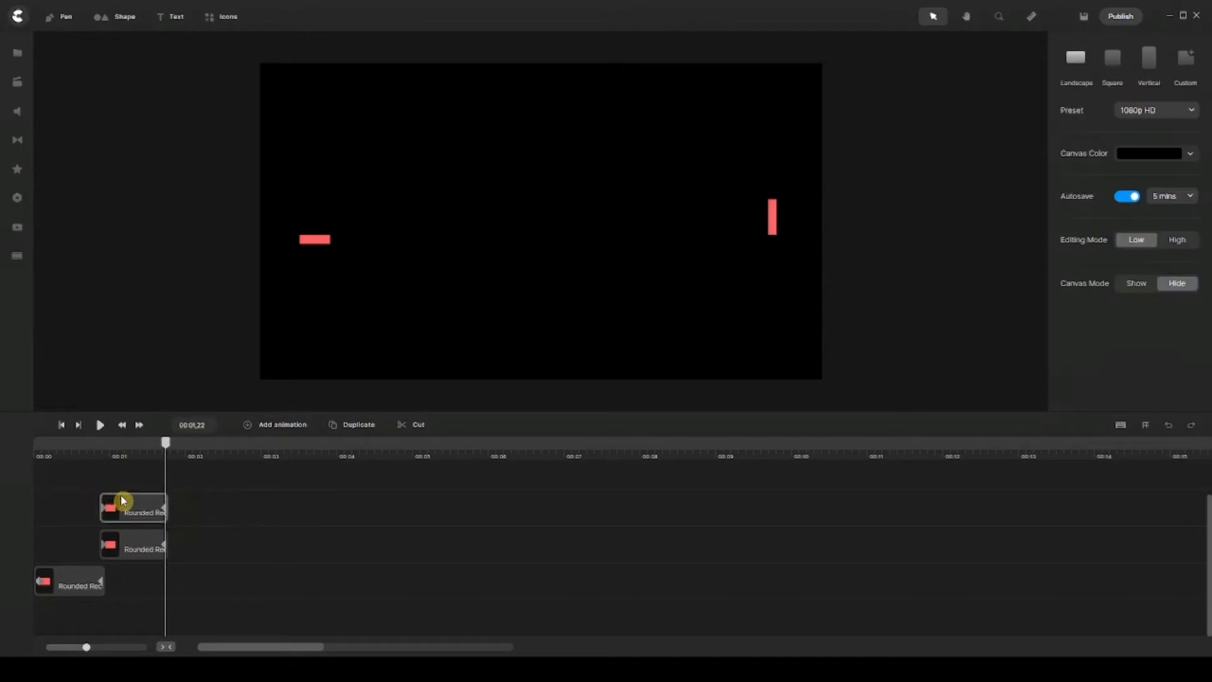
Shift the trimmed top layer to start where the middle layer ends, and set the playhead to 00:01,23
{"action": "left_click_drag", "start_coordinate": [127, 501], "coordinate": [187, 508]}
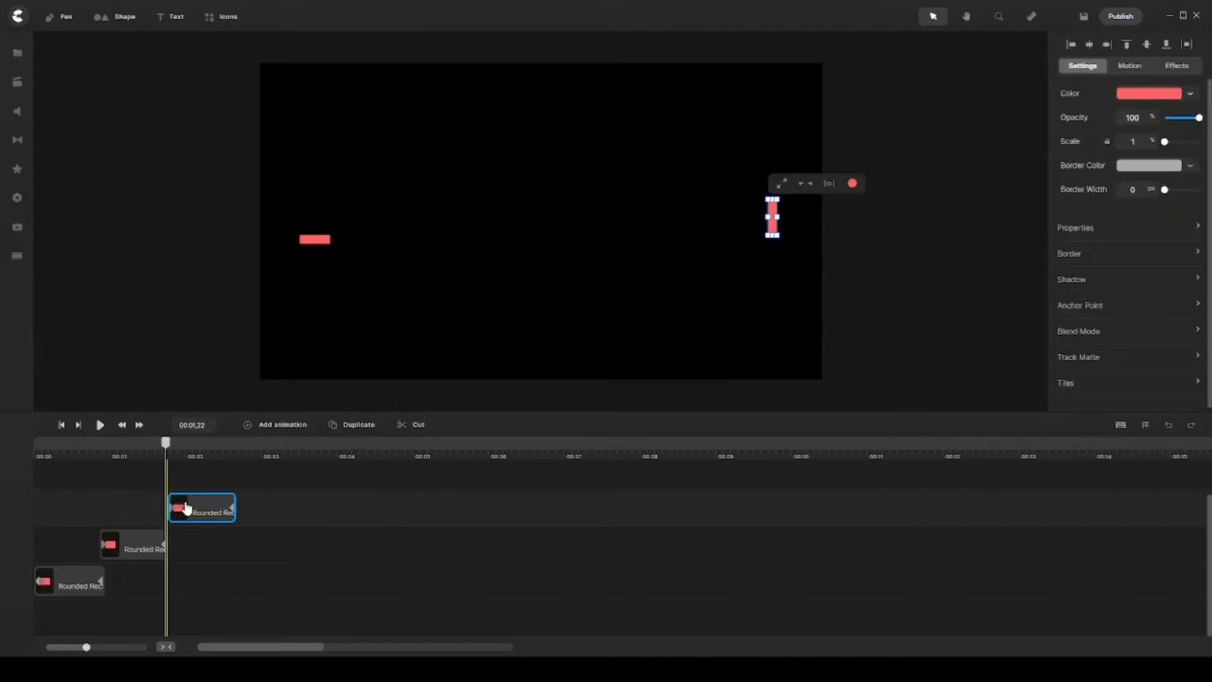
{"action": "left_click", "coordinate": [297, 563]}
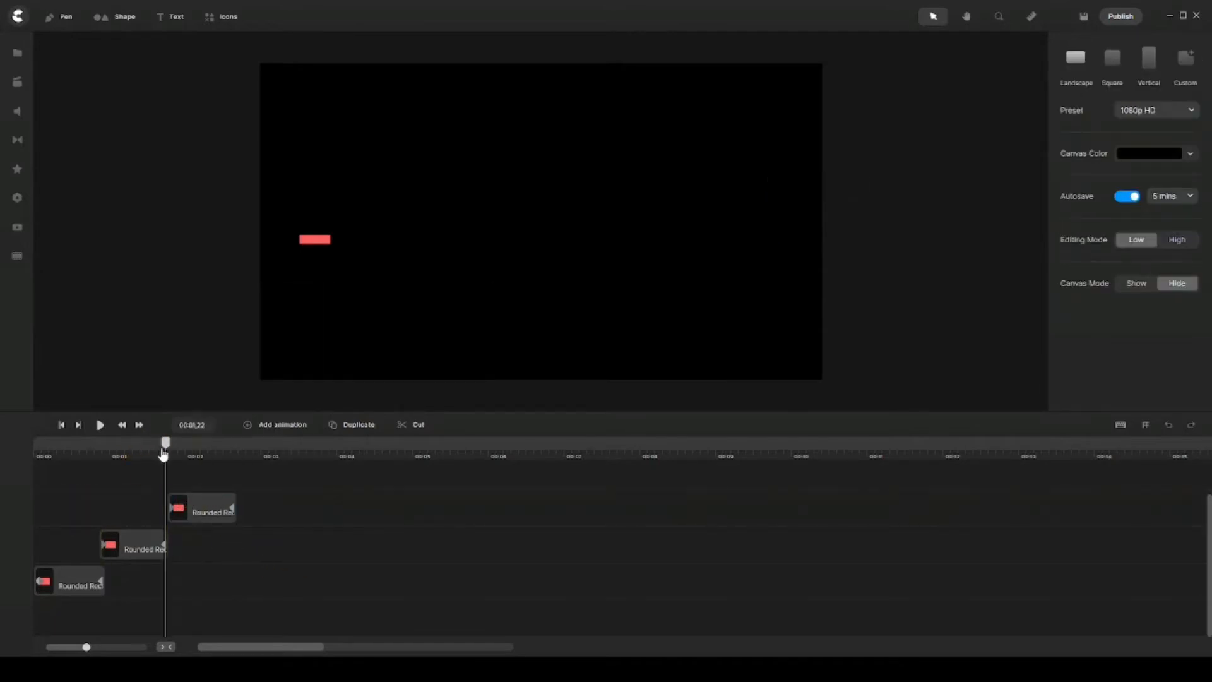
{"action": "left_click", "coordinate": [120, 450]}
{"action": "left_click_drag", "start_coordinate": [121, 449], "coordinate": [170, 445]}
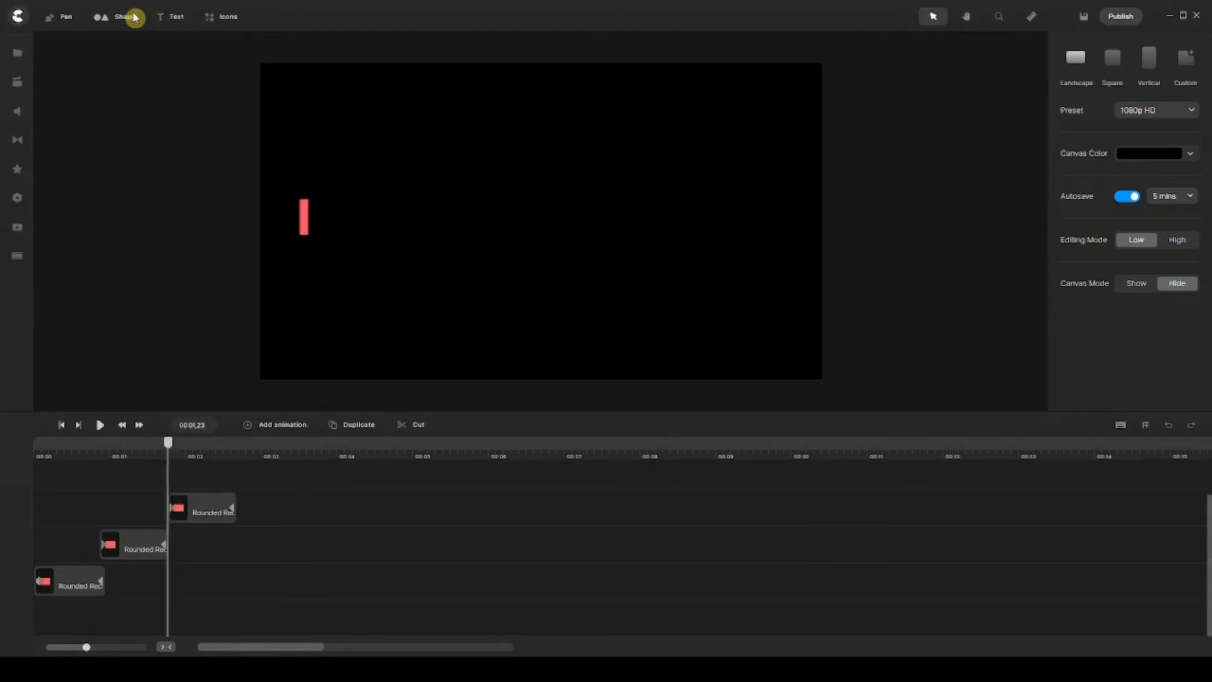
Add a text layer reading "Toonies Animation" at 00:01,23
{"action": "left_click", "coordinate": [175, 19]}
{"action": "triple_click", "coordinate": [561, 218]}
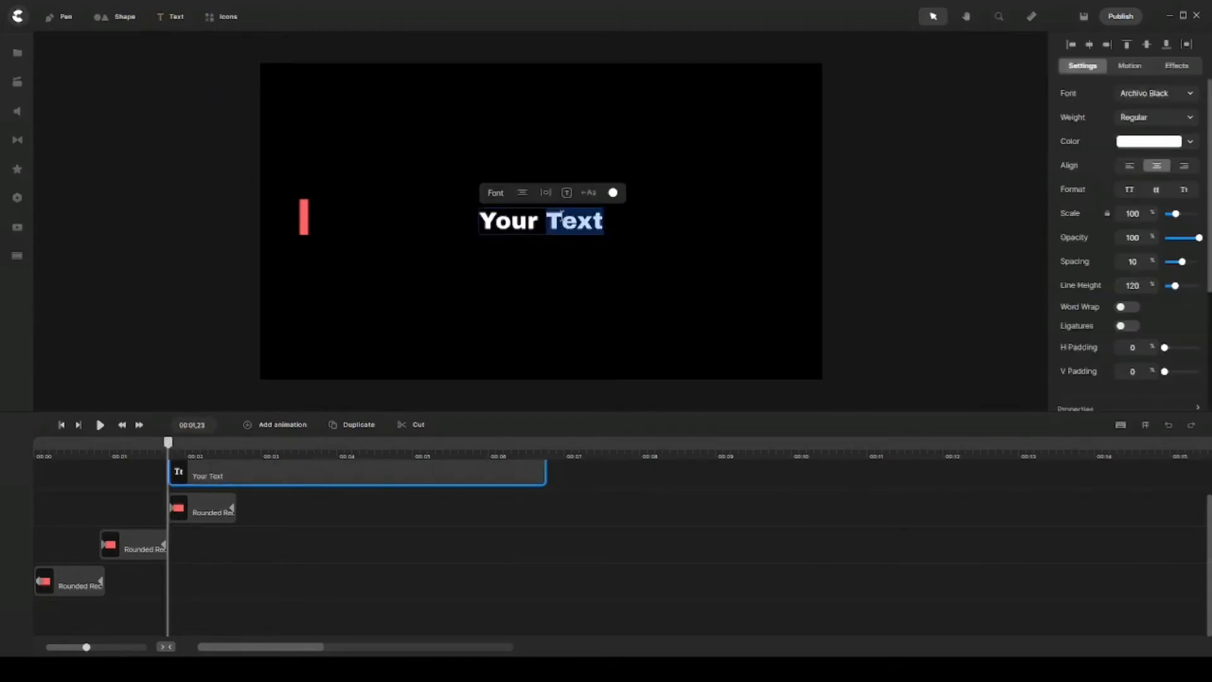
{"action": "type", "text": "Toonio"}
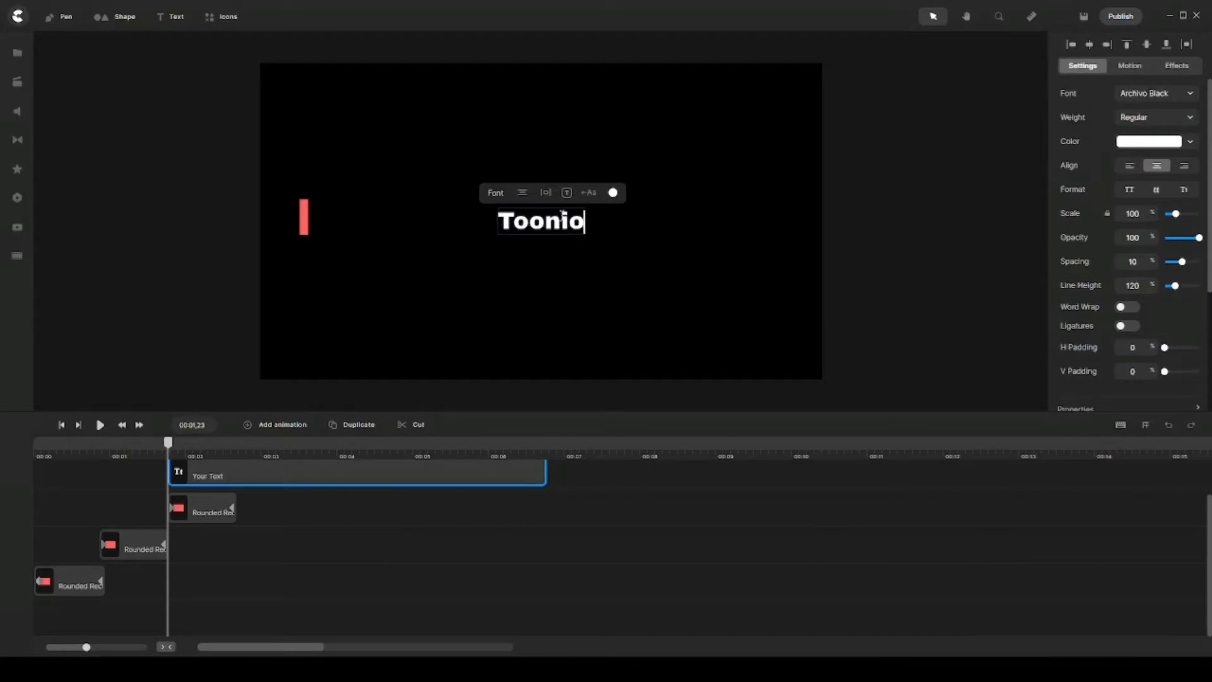
{"action": "key", "text": "BackSpace"}
{"action": "type", "text": "es Animation"}
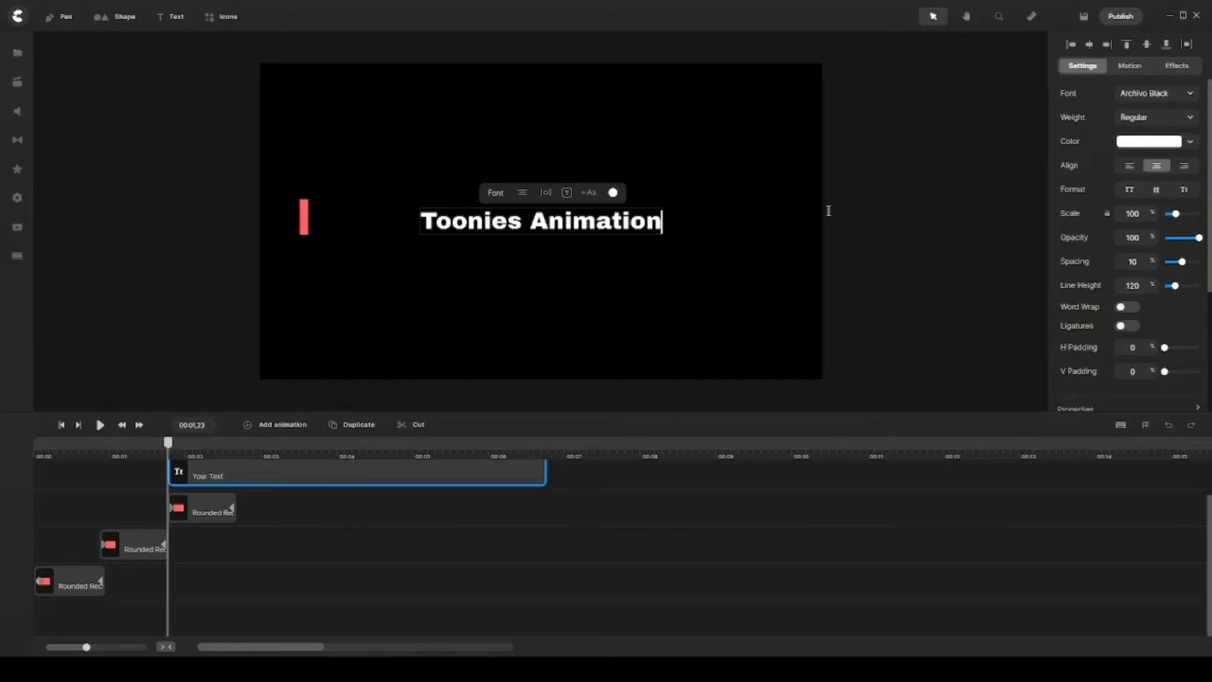
{"action": "left_click", "coordinate": [884, 230]}
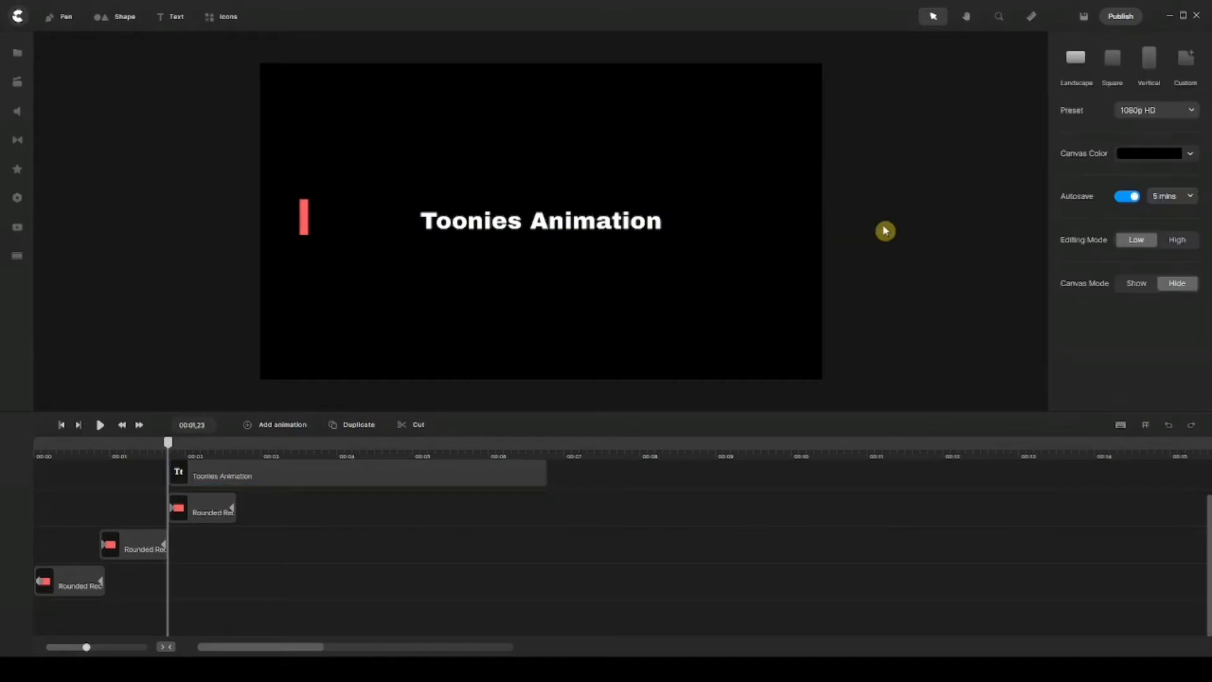
Recolour the title text to coral fc6464 and set its scale to 190%
{"action": "left_click", "coordinate": [654, 223]}
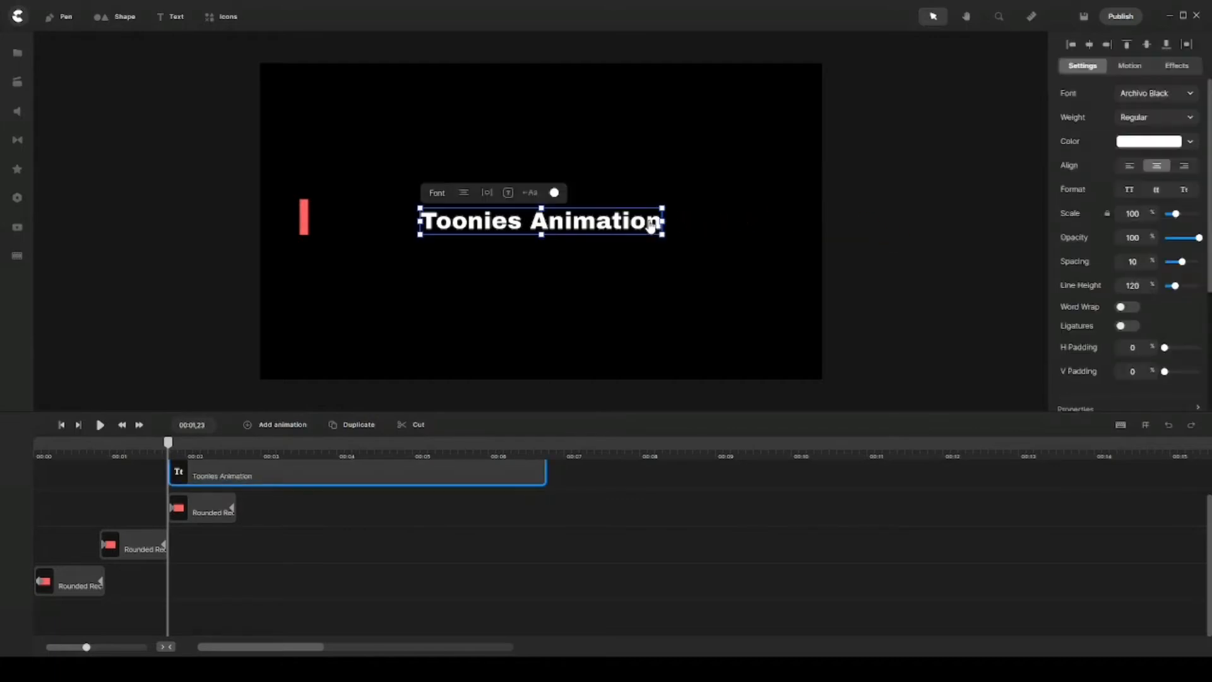
{"action": "left_click", "coordinate": [1130, 148]}
{"action": "left_click", "coordinate": [959, 291]}
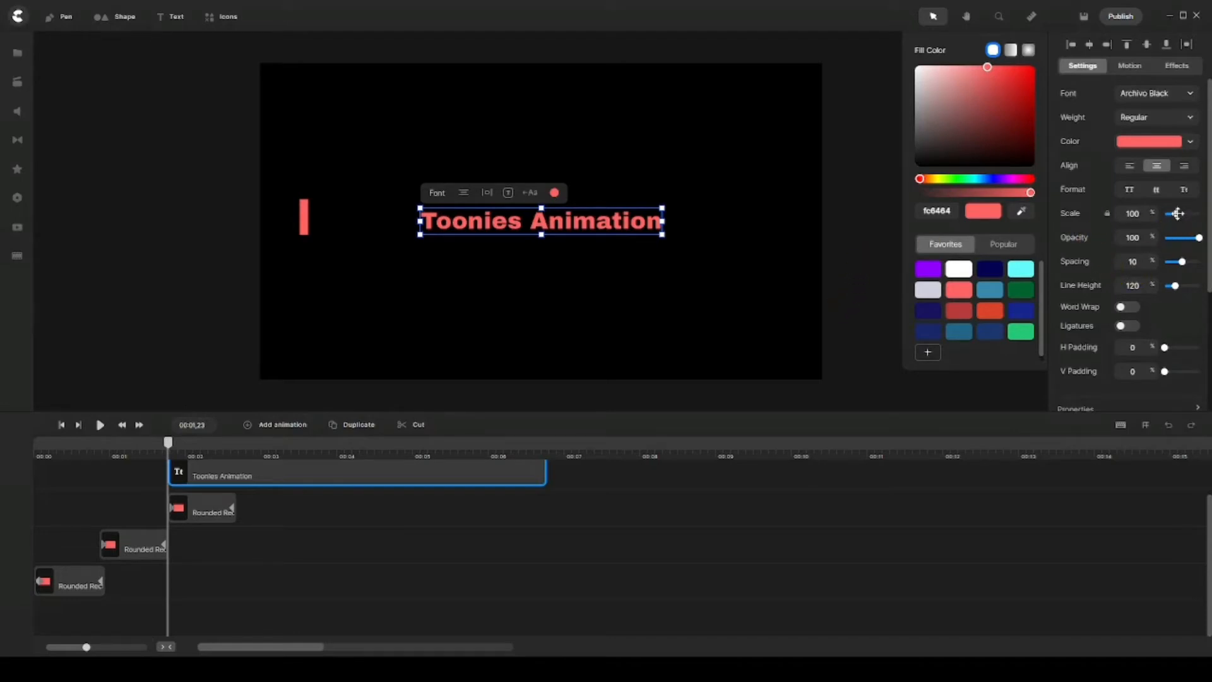
{"action": "left_click_drag", "start_coordinate": [1177, 214], "coordinate": [1188, 214]}
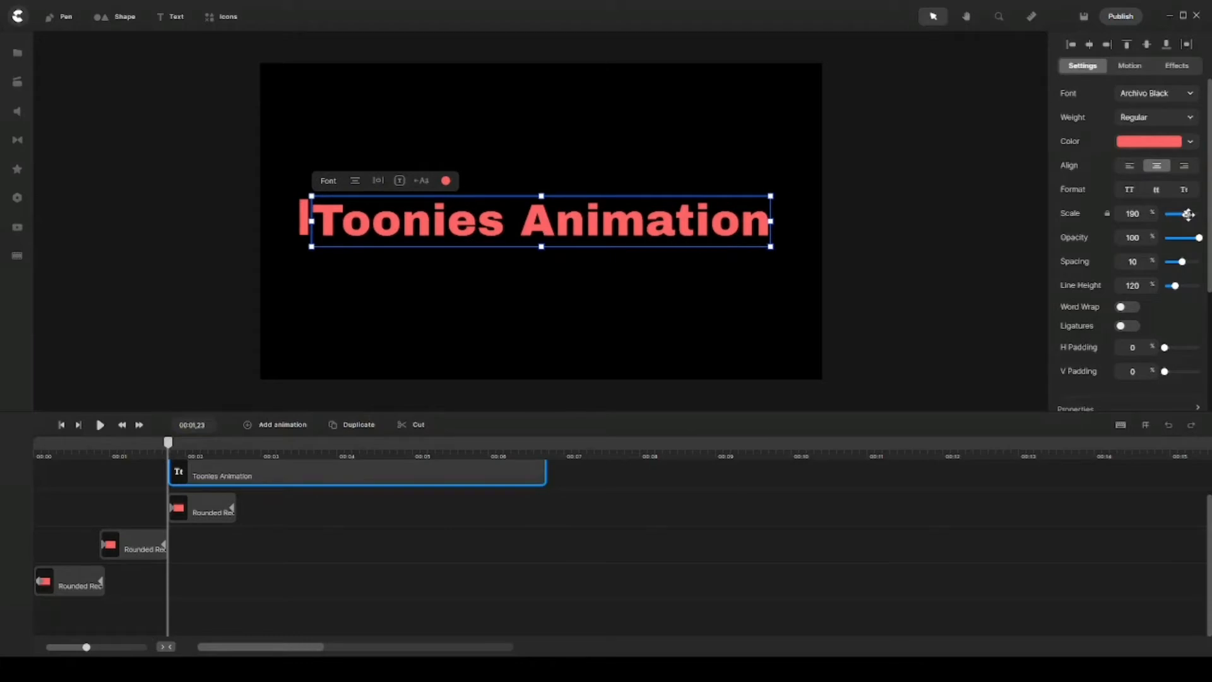
{"action": "left_click_drag", "start_coordinate": [1188, 215], "coordinate": [1191, 224]}
{"action": "key", "text": "Up"}
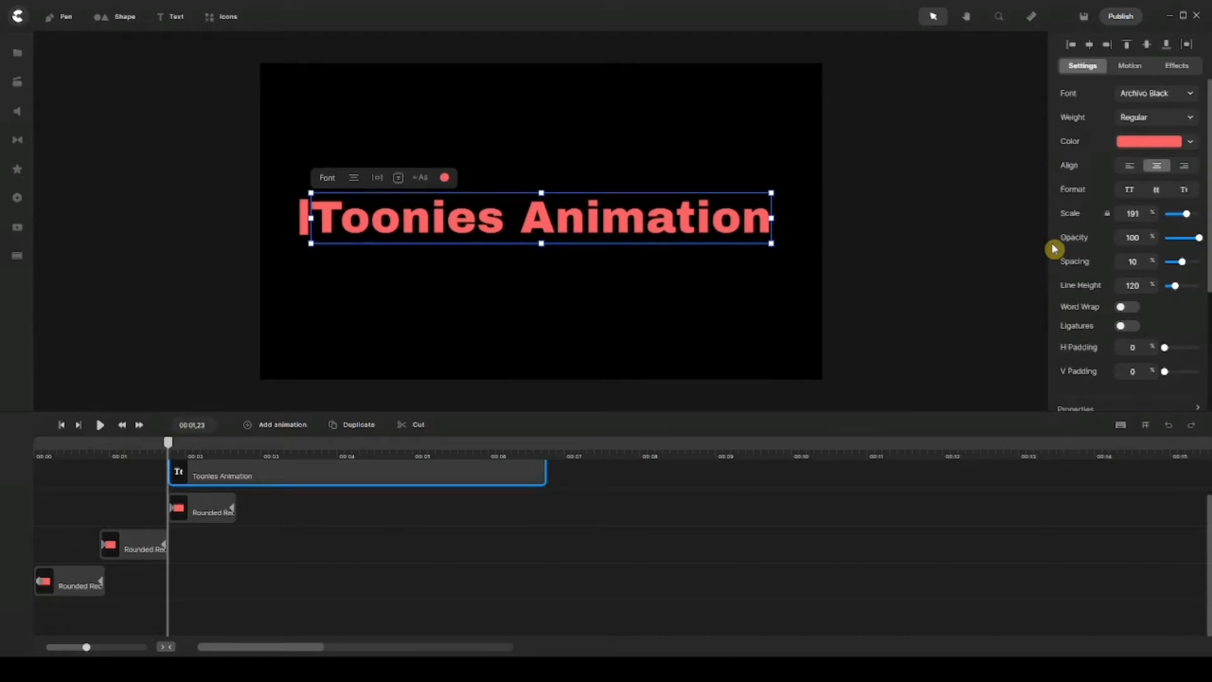
{"action": "key", "text": "Down"}
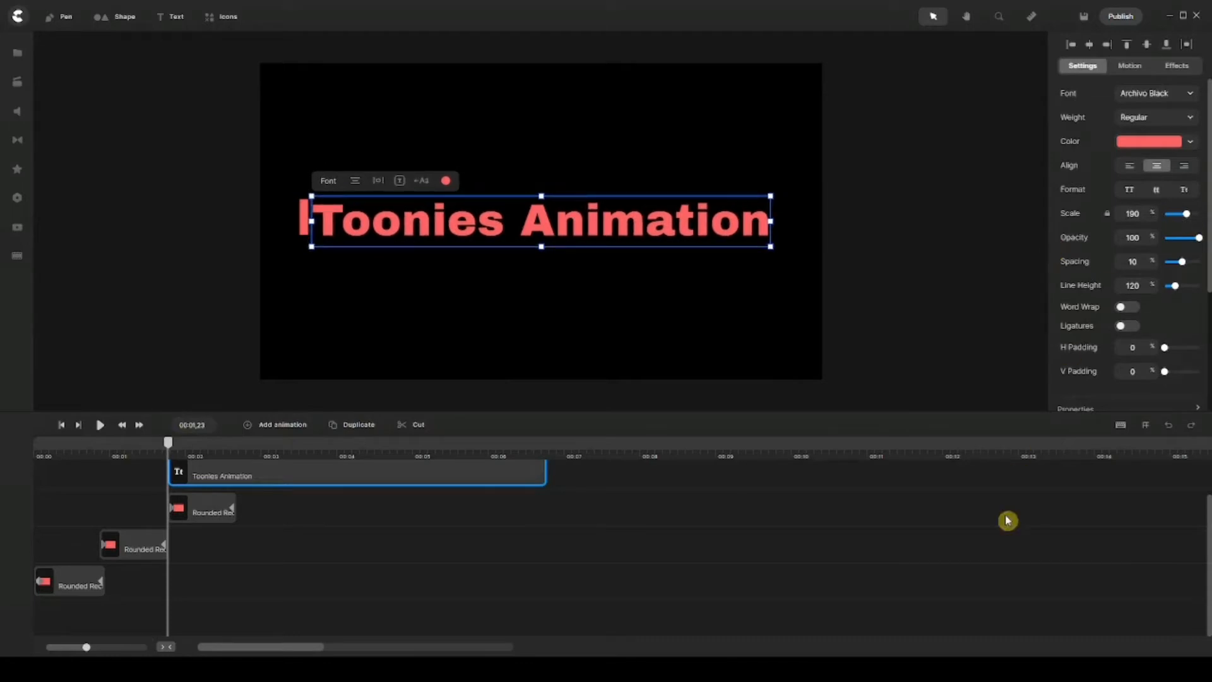
Nudge the title text up until it is vertically centred on the coral vertical bar
{"action": "left_click", "coordinate": [434, 534]}
{"action": "left_click", "coordinate": [461, 470]}
{"action": "key", "text": "Up"}
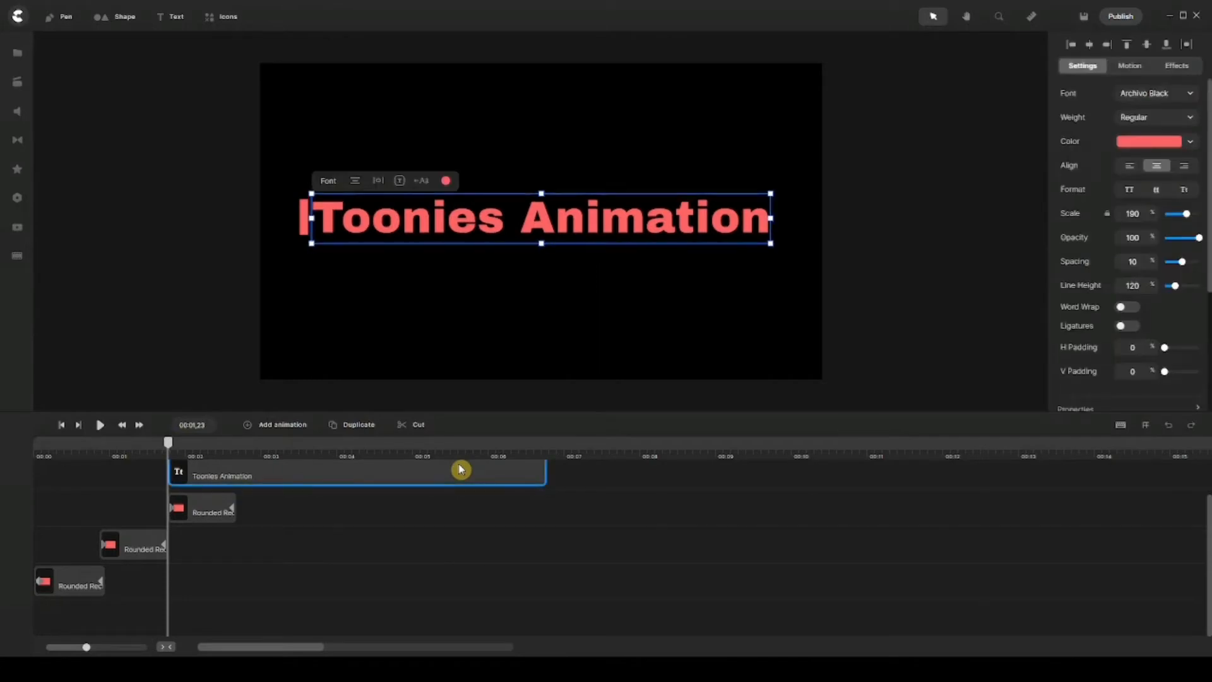
{"action": "left_click", "coordinate": [460, 536]}
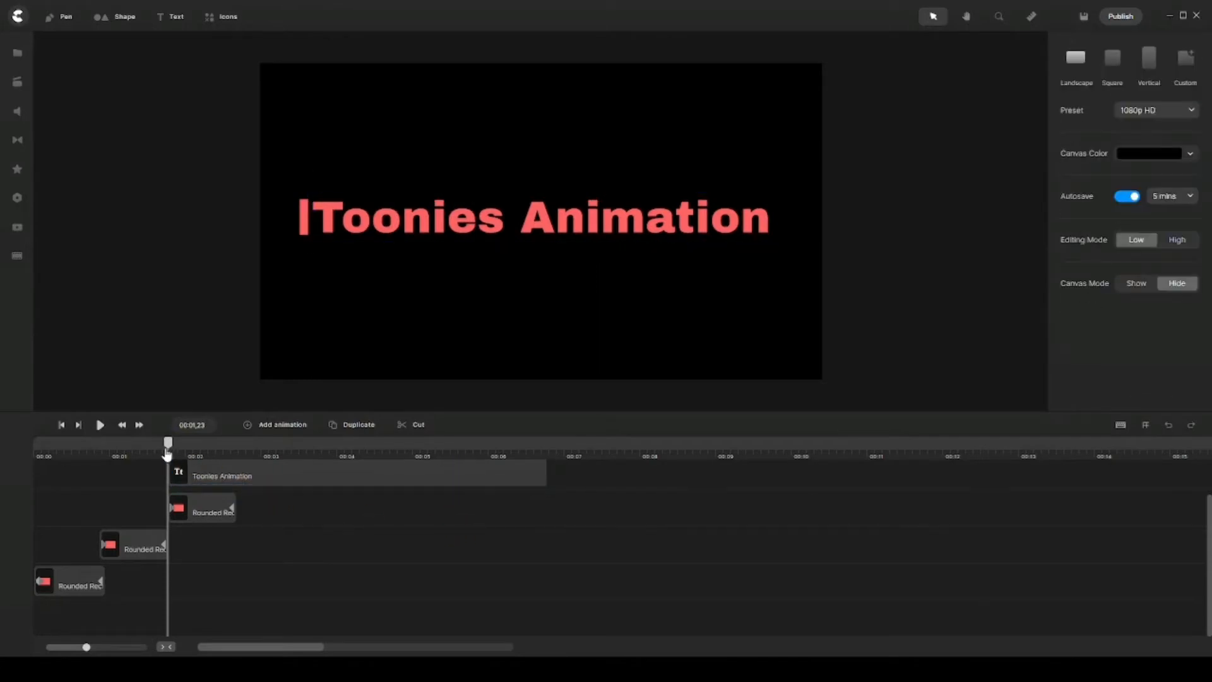
Preview the vertical bar's sweep across the title text and inspect the end of its layer
{"action": "left_click_drag", "start_coordinate": [168, 449], "coordinate": [233, 445]}
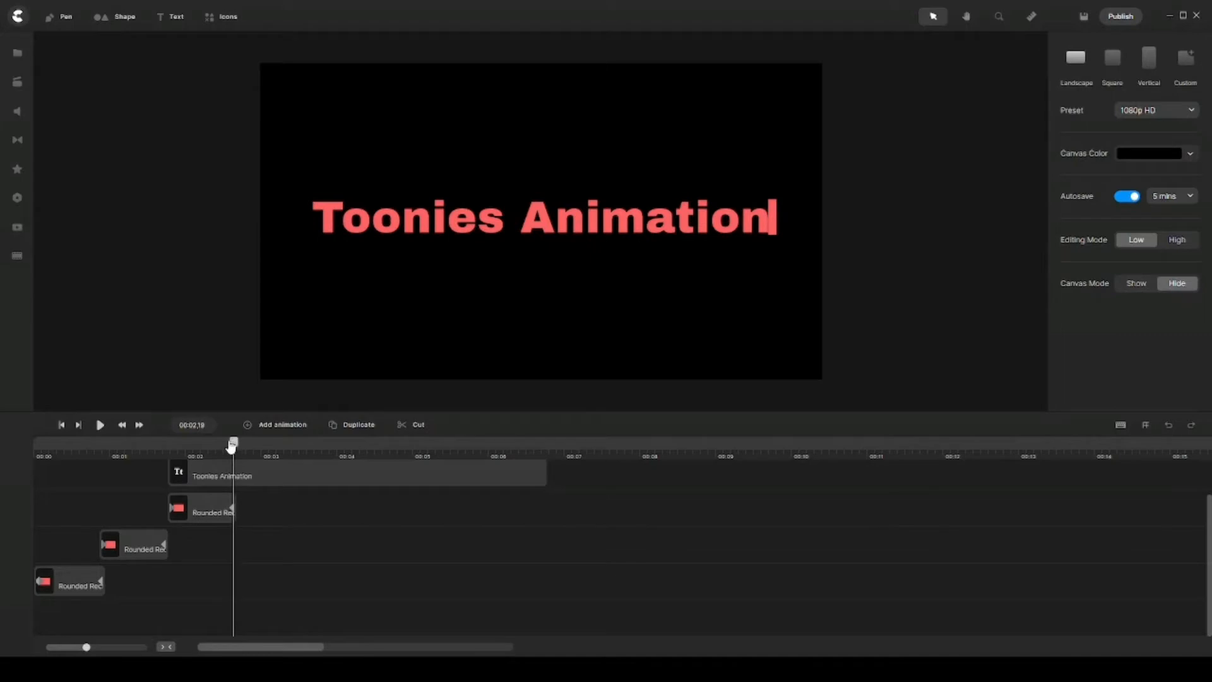
{"action": "left_click", "coordinate": [277, 453]}
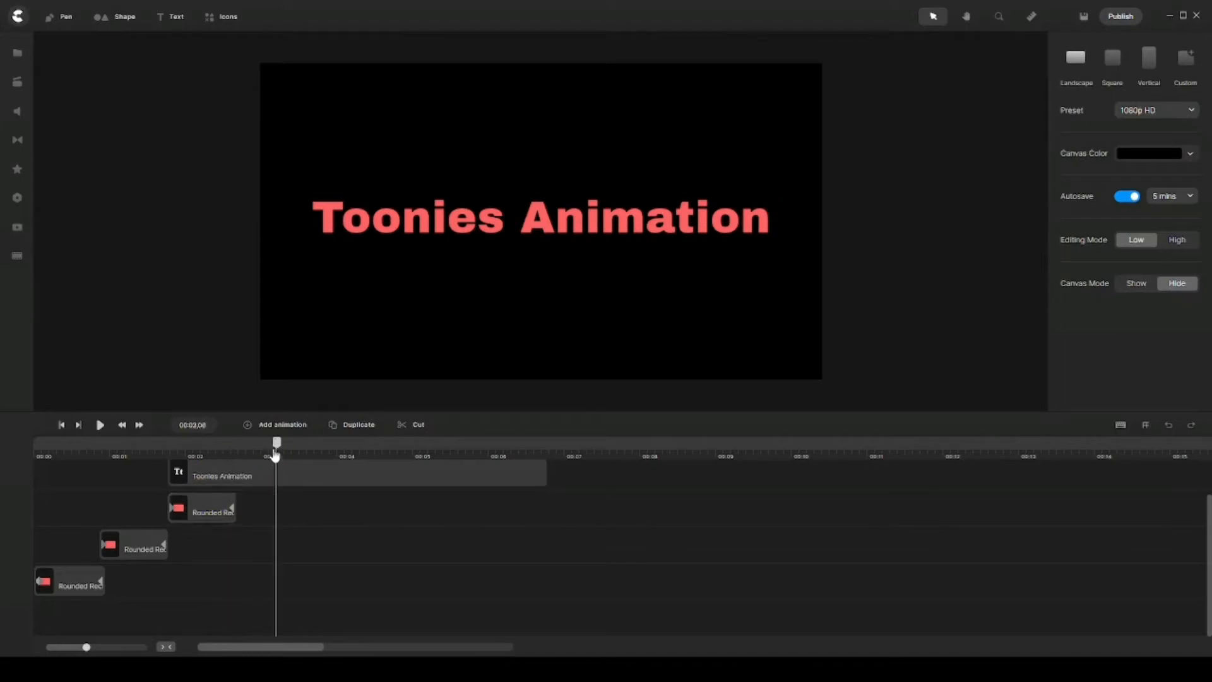
{"action": "left_click_drag", "start_coordinate": [266, 451], "coordinate": [350, 452]}
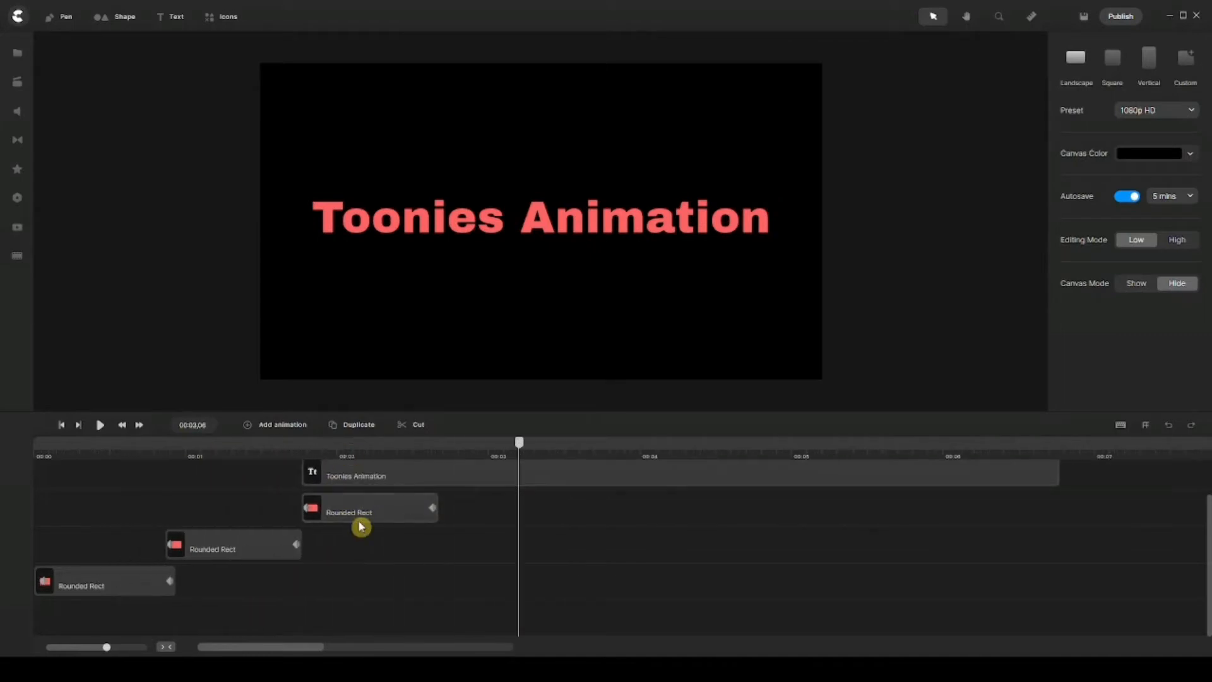
{"action": "left_click", "coordinate": [432, 510]}
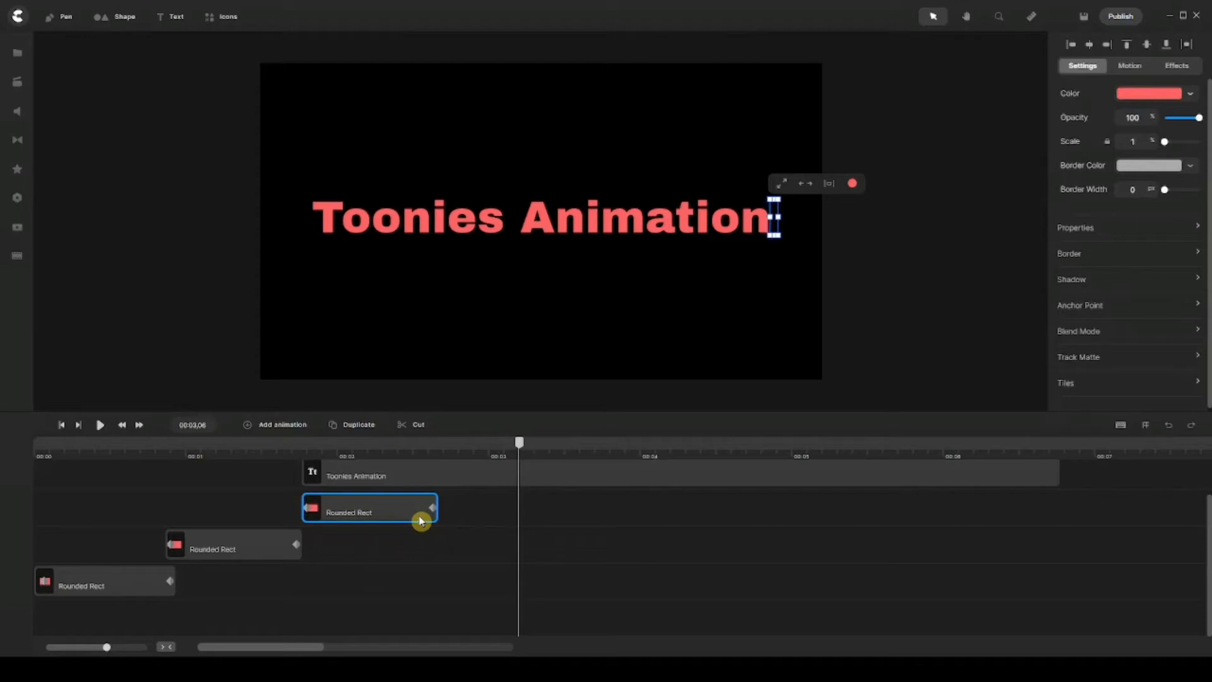
{"action": "left_click", "coordinate": [517, 541]}
Add a rectangle shape above the title text layer at 00:01,23
{"action": "left_click", "coordinate": [288, 447]}
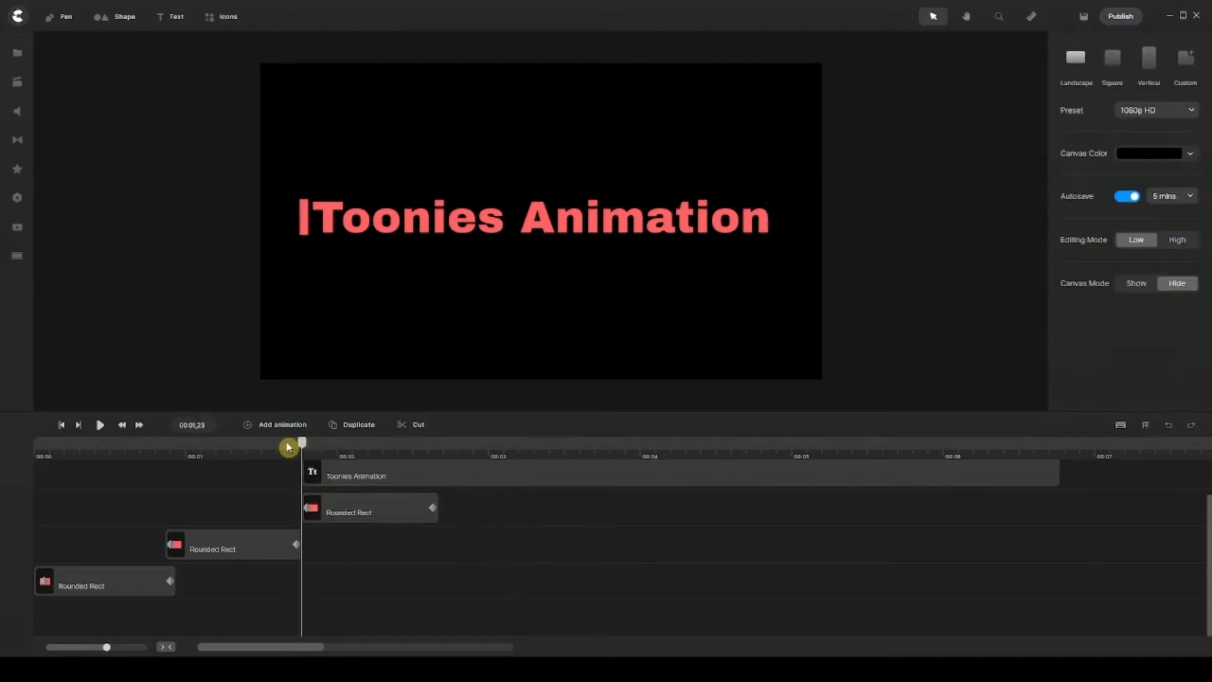
{"action": "scroll", "coordinate": [476, 501], "scroll_direction": "up", "scroll_amount": 1}
{"action": "mouse_move", "coordinate": [305, 445]}
{"action": "left_mouse_down"}
{"action": "mouse_move", "coordinate": [292, 441]}
{"action": "mouse_move", "coordinate": [454, 433]}
{"action": "mouse_move", "coordinate": [303, 439]}
{"action": "left_mouse_up"}
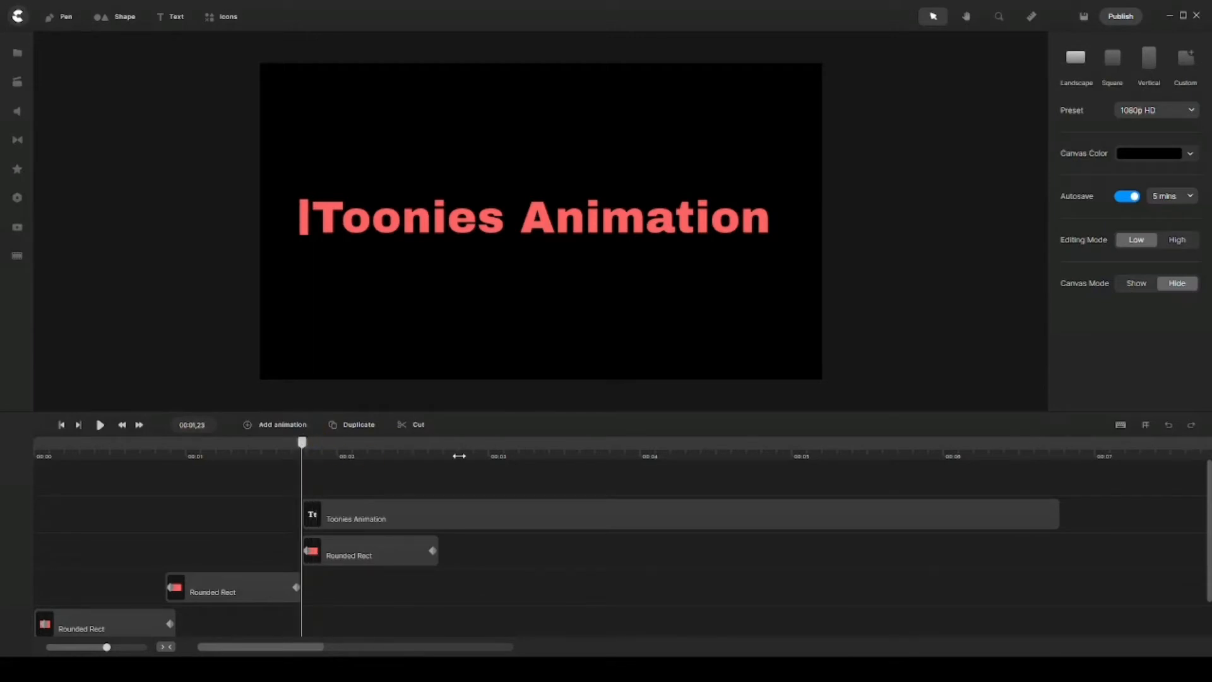
{"action": "left_click", "coordinate": [498, 526]}
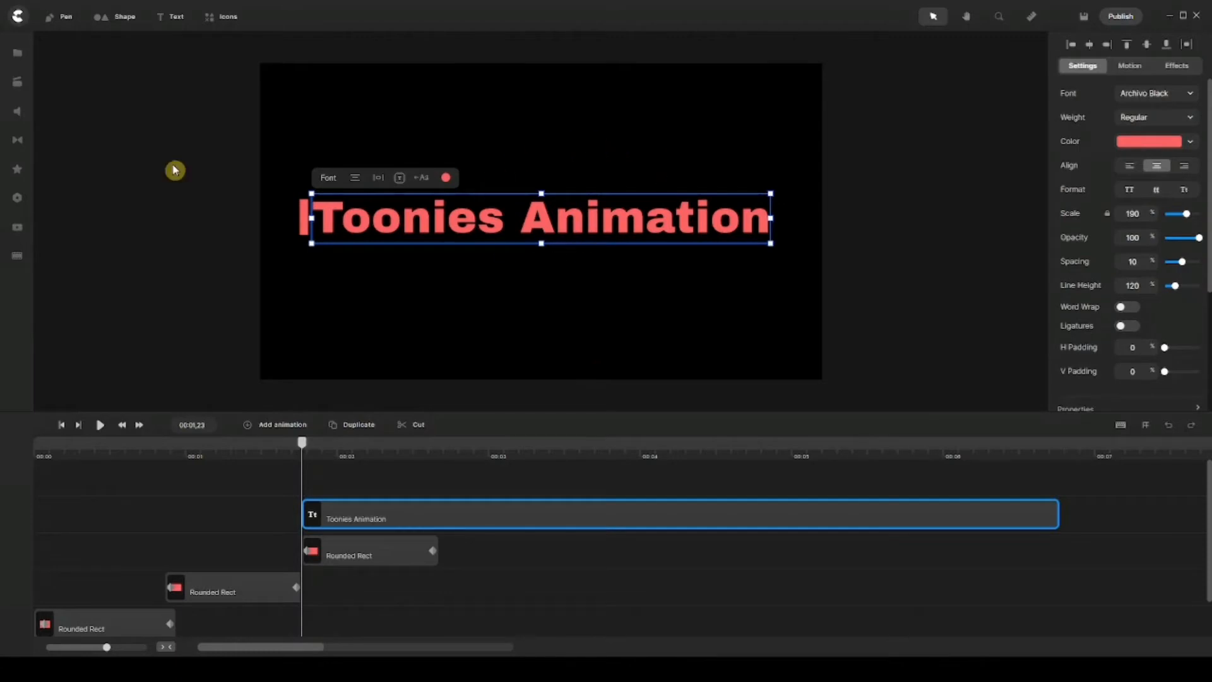
{"action": "left_click", "coordinate": [115, 25]}
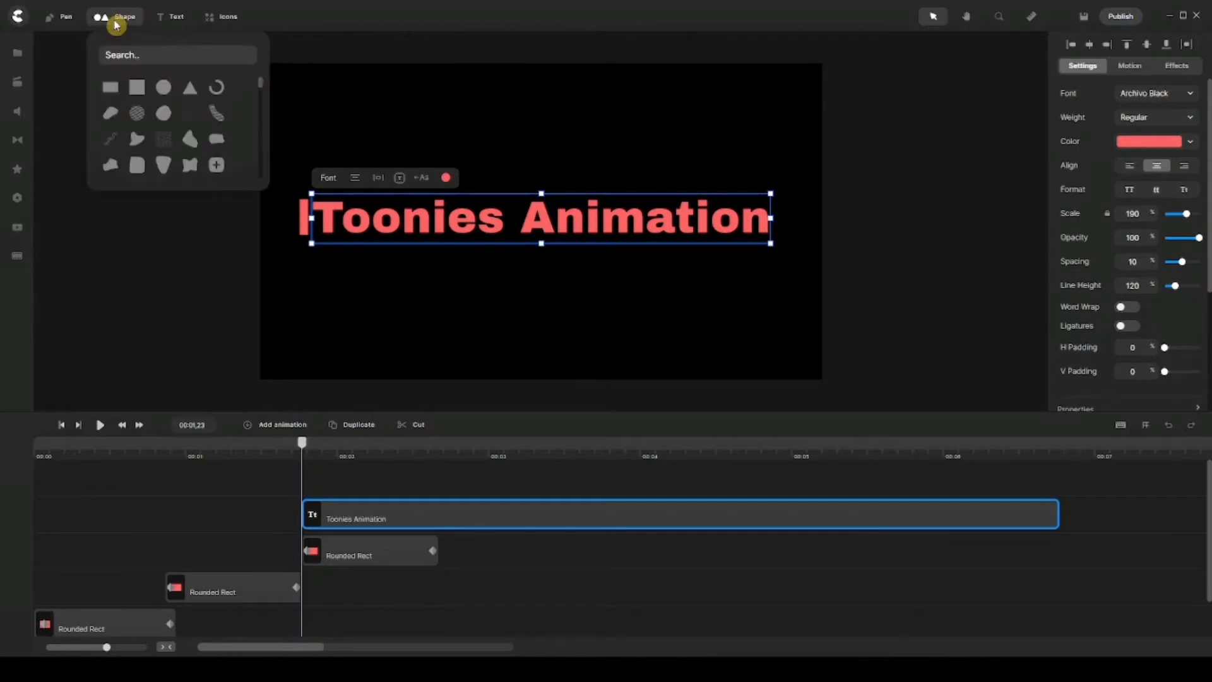
{"action": "left_click", "coordinate": [108, 87]}
{"action": "left_click", "coordinate": [185, 288]}
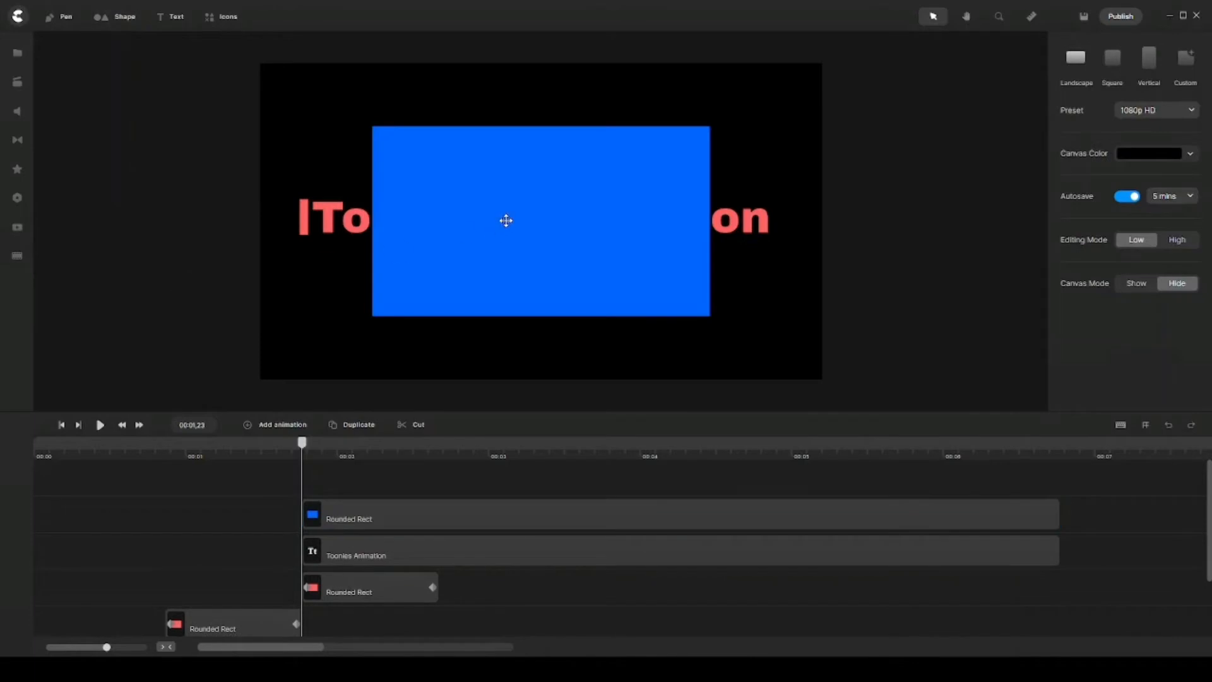
Reduce the blue rectangle's height and stretch it to span the title text's full width, its bottom edge level with the coral bar's
{"action": "left_click_drag", "start_coordinate": [504, 219], "coordinate": [471, 182]}
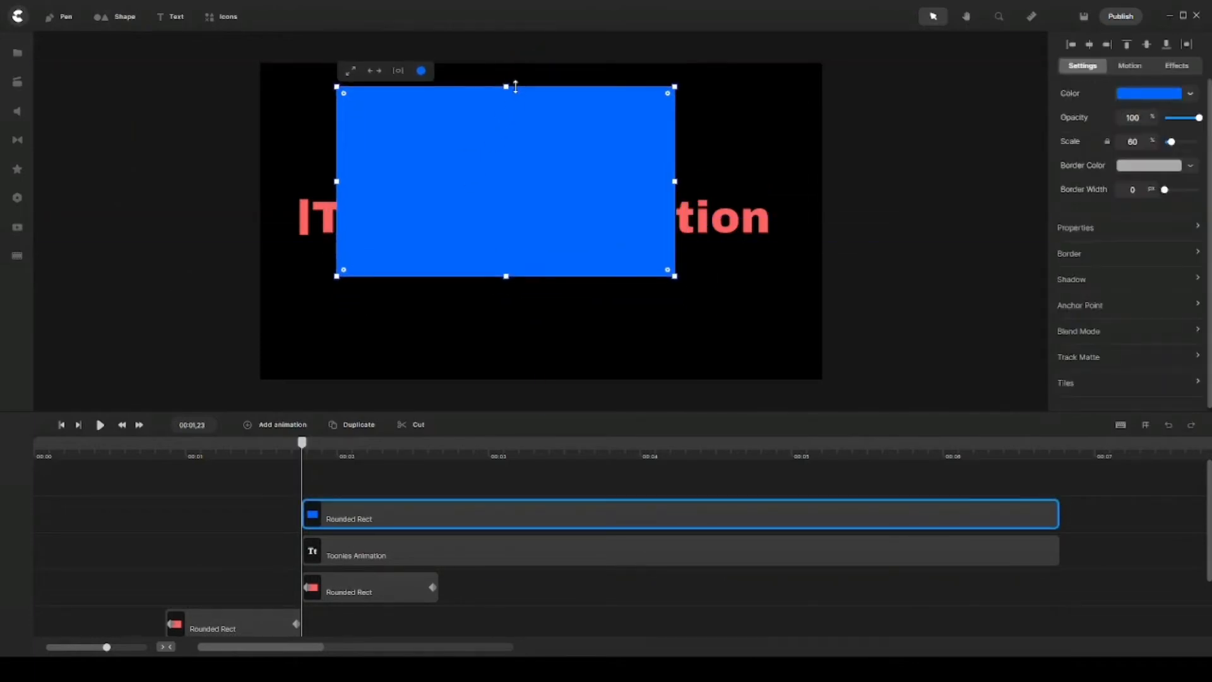
{"action": "left_click_drag", "start_coordinate": [515, 86], "coordinate": [462, 174]}
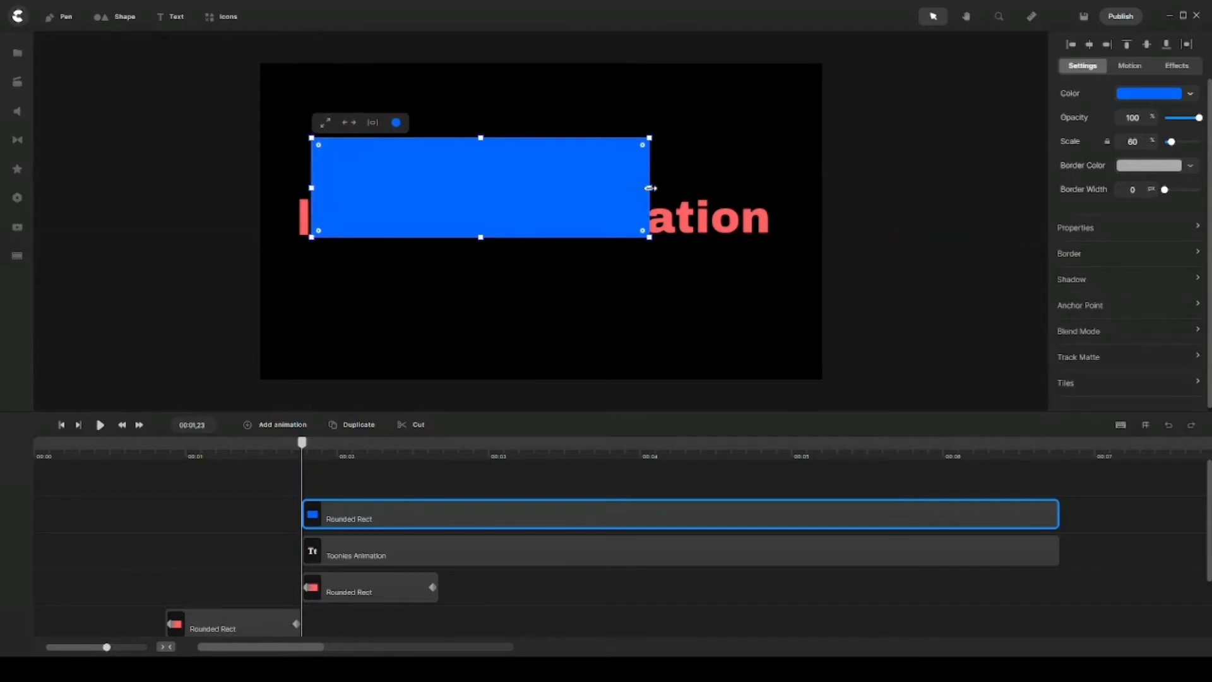
{"action": "left_click_drag", "start_coordinate": [650, 188], "coordinate": [770, 188]}
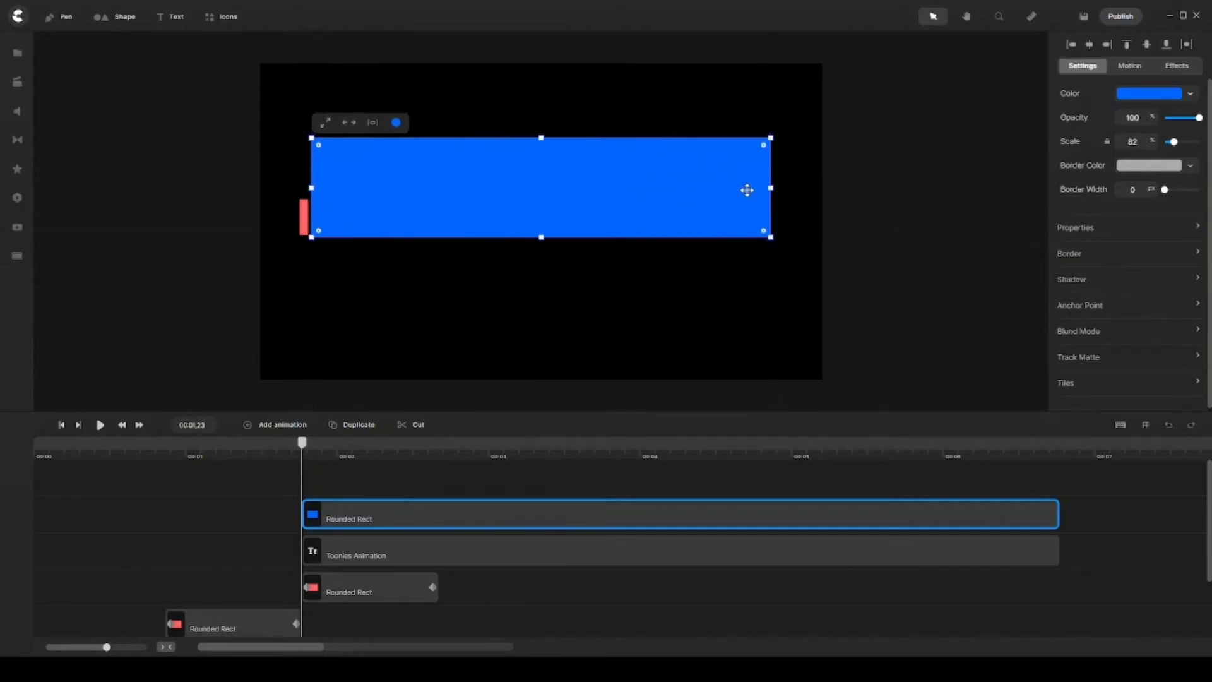
Shrink the blue rectangle's height to about that of the coral bar and mask the Toonies Animation text with it
{"action": "left_click_drag", "start_coordinate": [543, 138], "coordinate": [533, 196]}
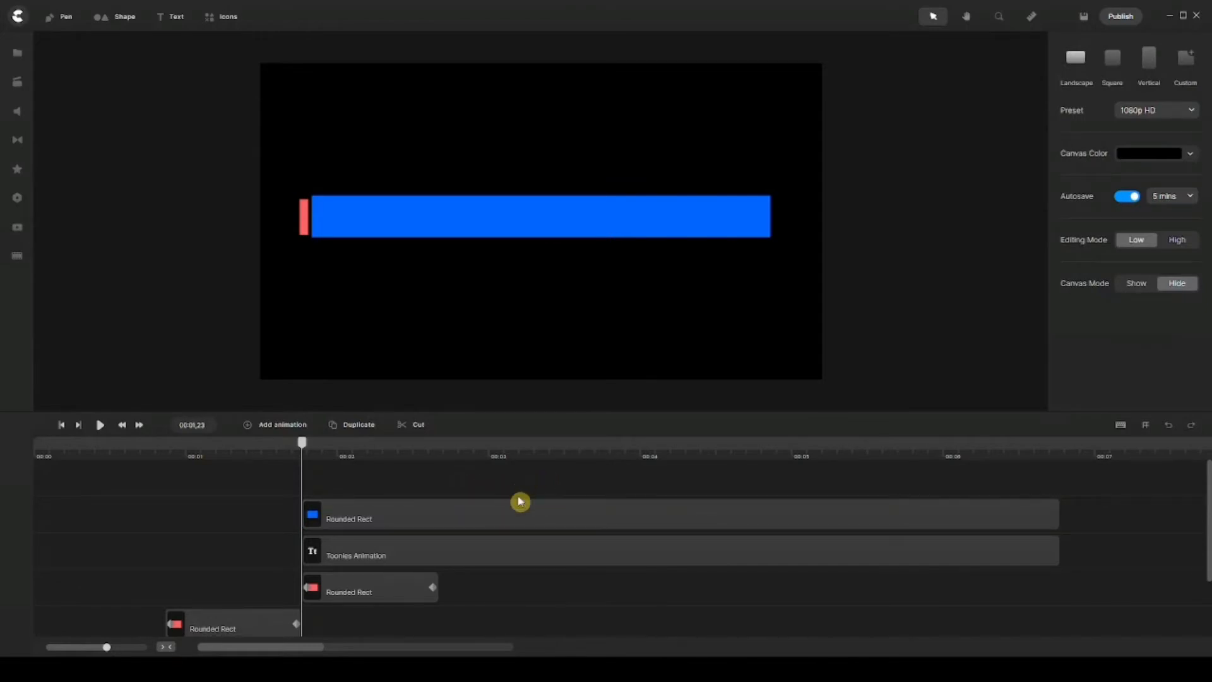
{"action": "left_click_drag", "start_coordinate": [520, 478], "coordinate": [522, 561]}
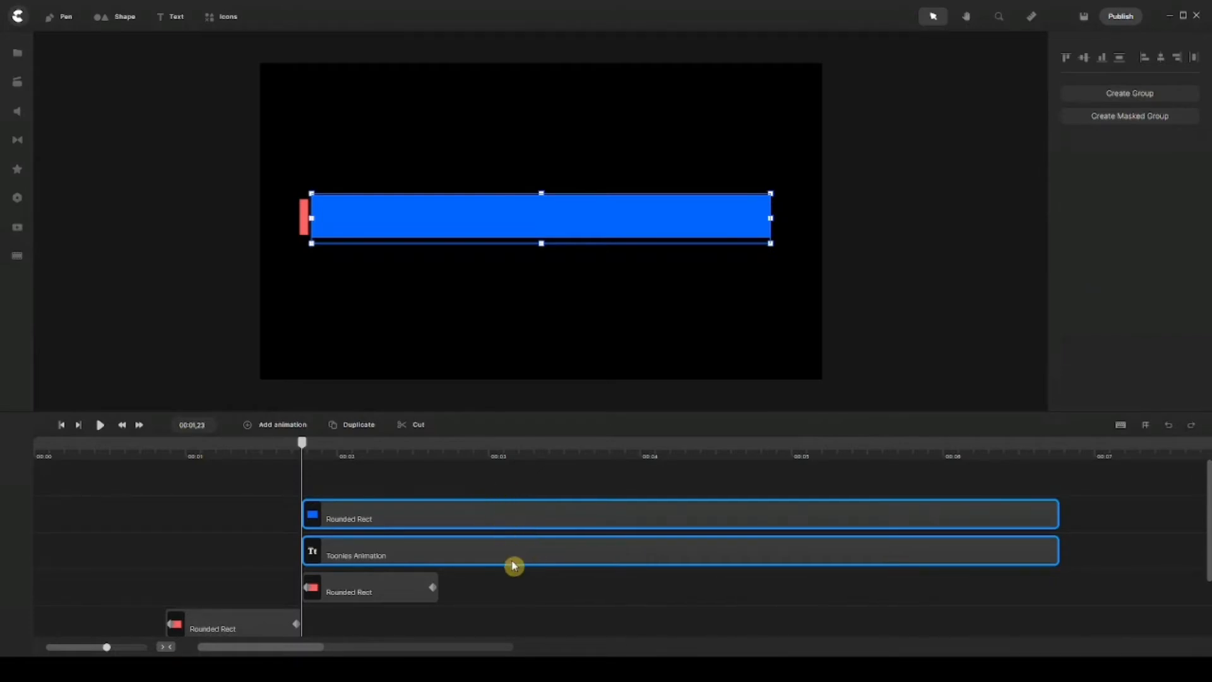
{"action": "right_click", "coordinate": [525, 547]}
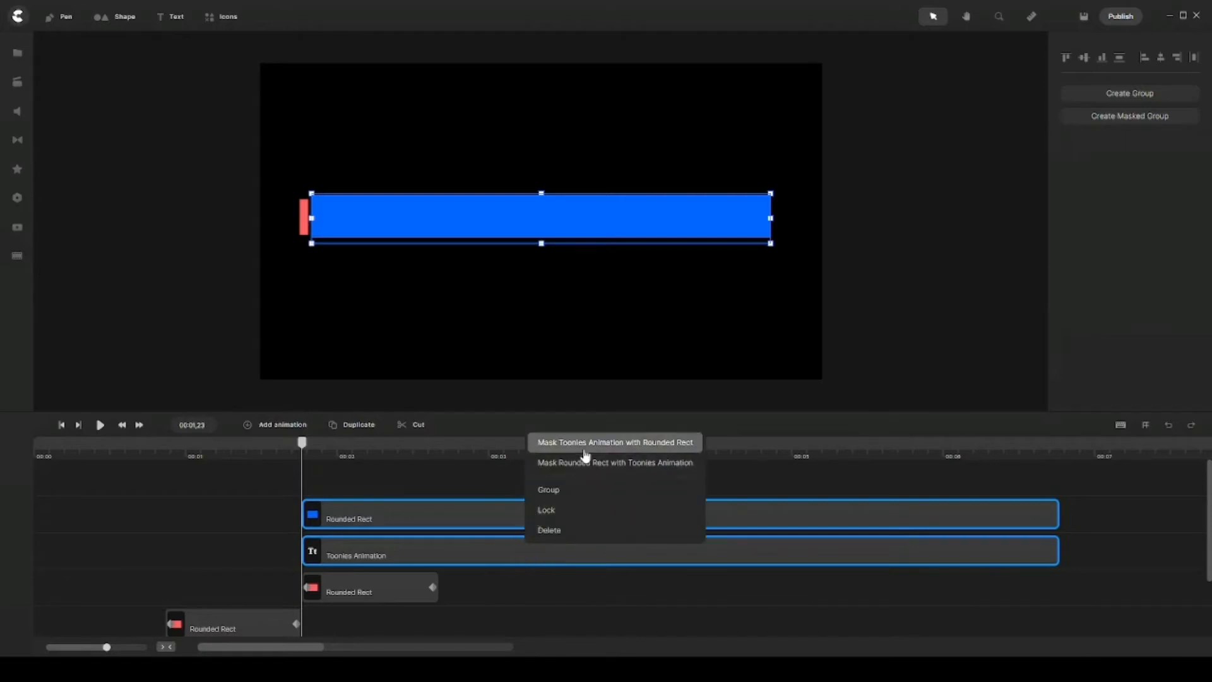
{"action": "left_click", "coordinate": [586, 449]}
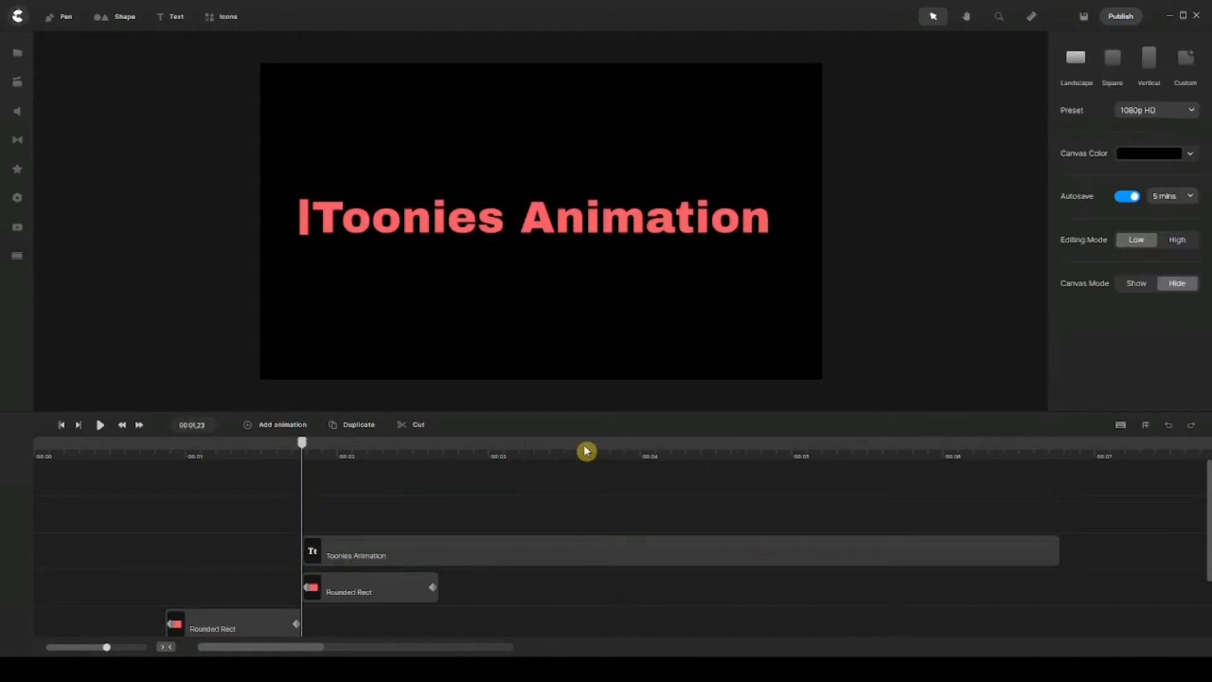
Animate the title's detached mask from left of the text at 00:01,24 to covering the whole text at 00:02,19
{"action": "left_click", "coordinate": [498, 548]}
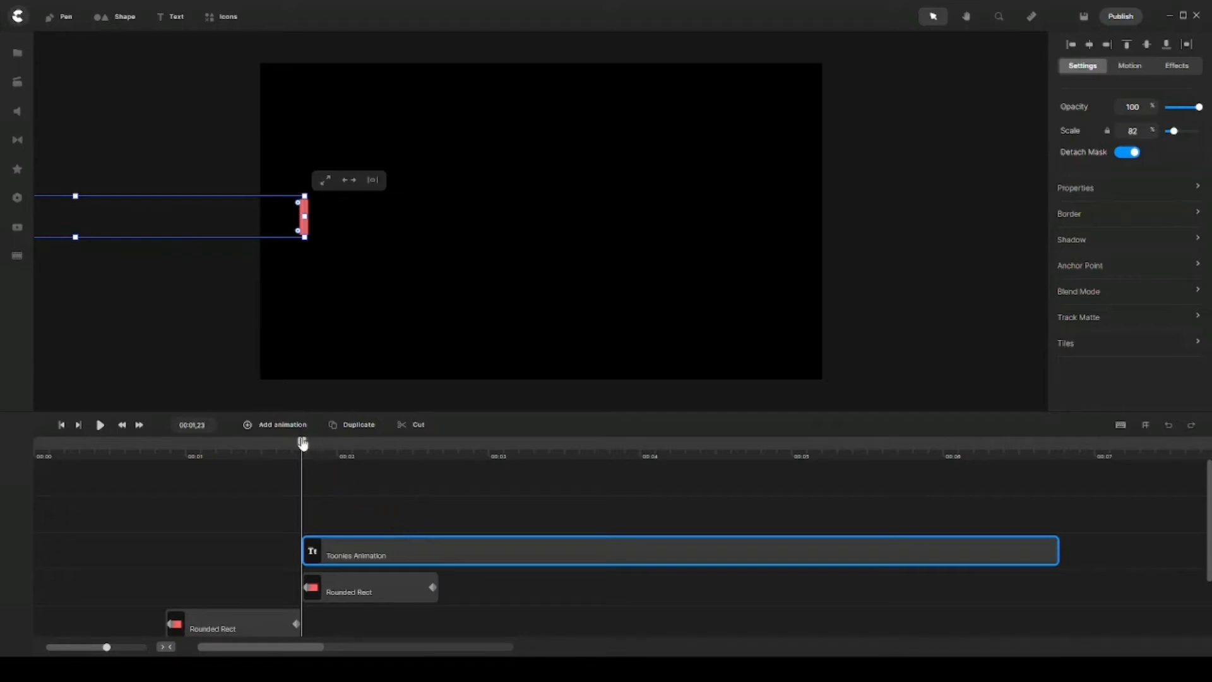
{"action": "left_click_drag", "start_coordinate": [303, 447], "coordinate": [306, 448]}
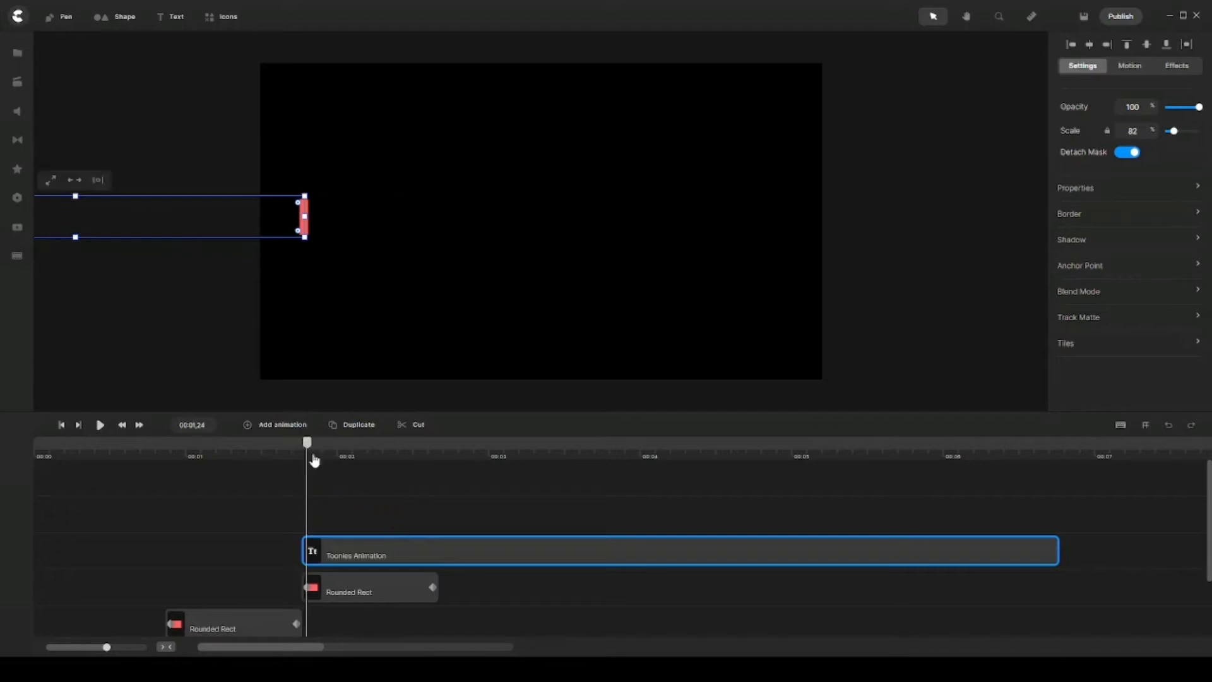
{"action": "left_click", "coordinate": [387, 540]}
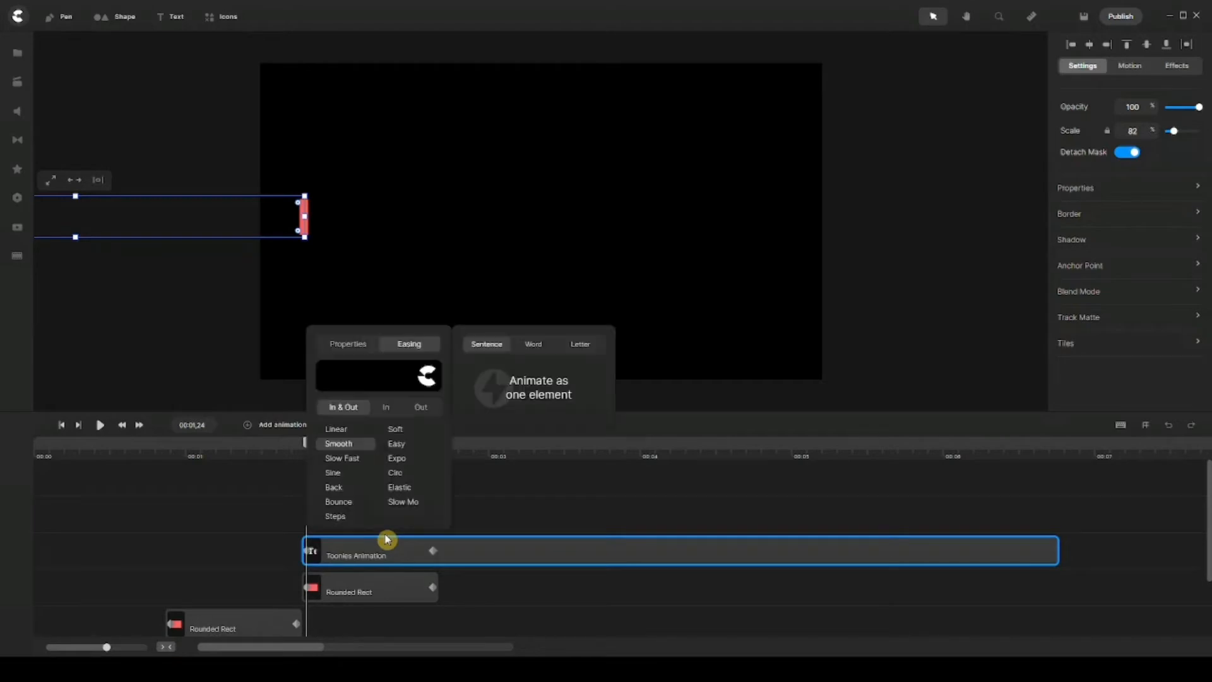
{"action": "left_click", "coordinate": [273, 511]}
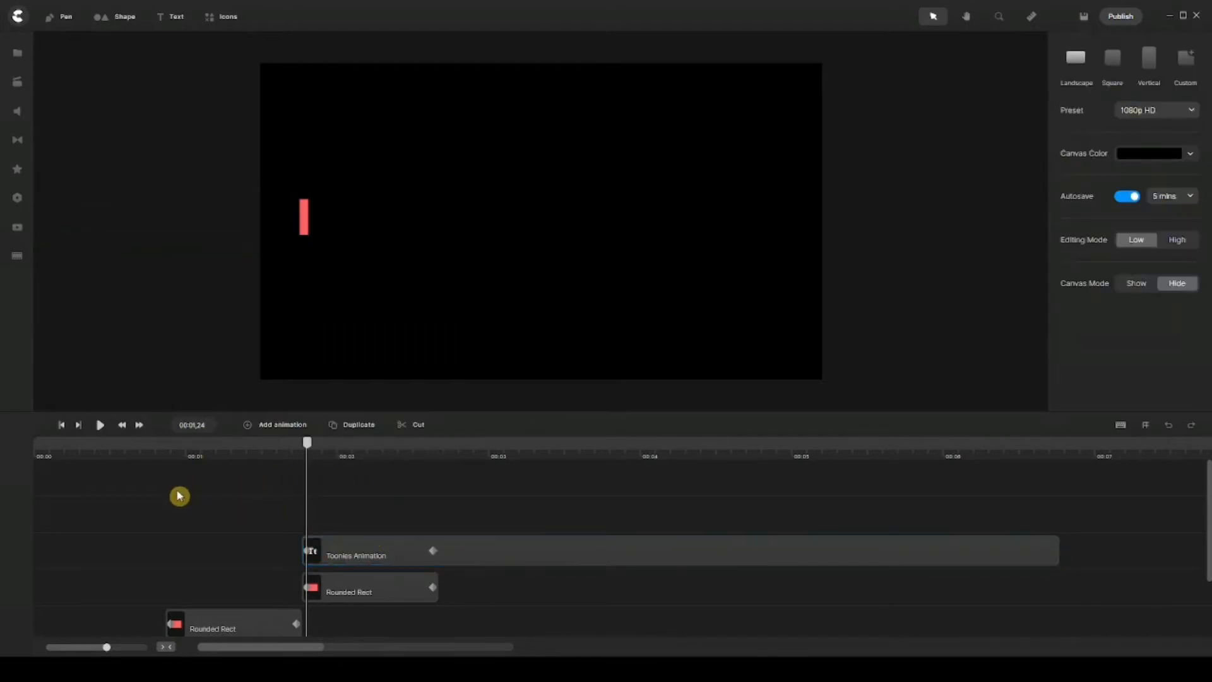
{"action": "left_click", "coordinate": [434, 552]}
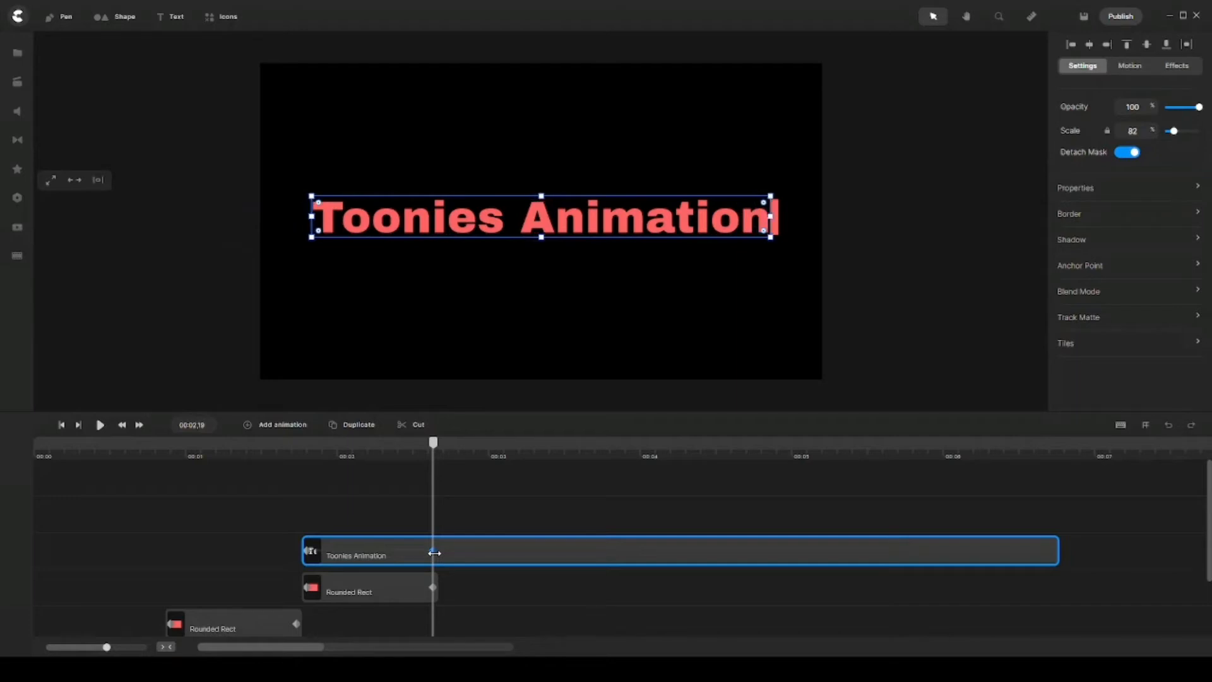
{"action": "left_click", "coordinate": [419, 465]}
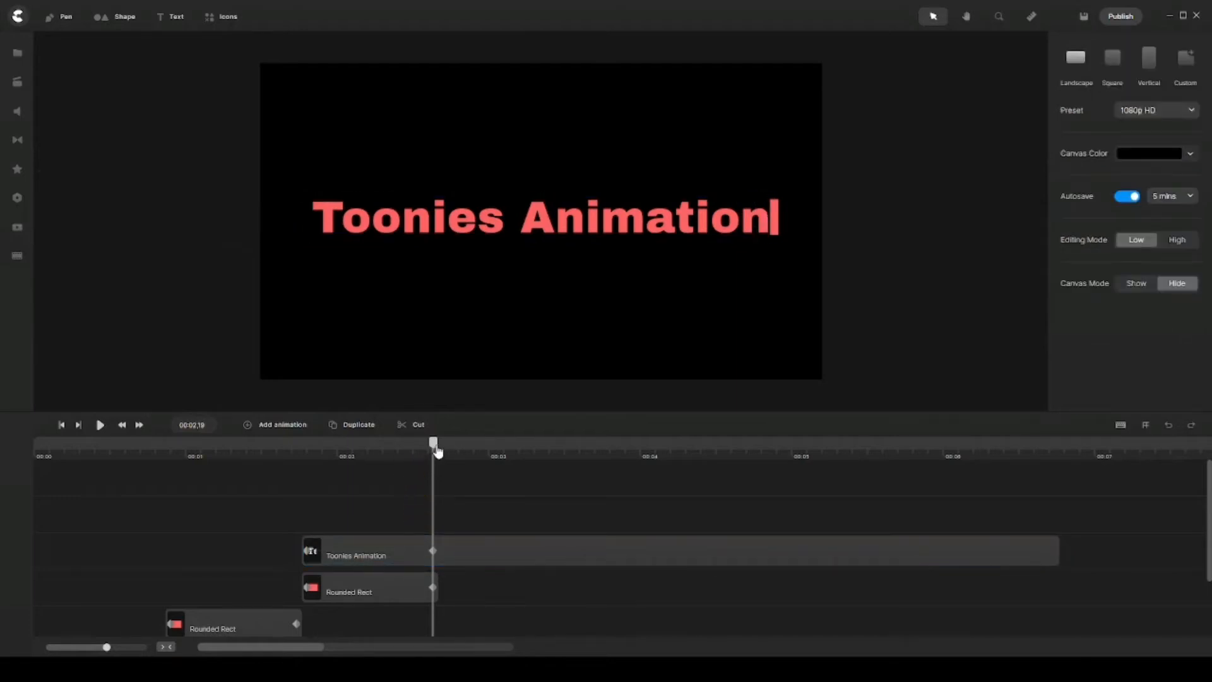
Trim the end of the masked Toonies Animation layer to 00:02,20
{"action": "mouse_move", "coordinate": [437, 450]}
{"action": "left_mouse_down"}
{"action": "mouse_move", "coordinate": [315, 447]}
{"action": "mouse_move", "coordinate": [458, 449]}
{"action": "mouse_move", "coordinate": [442, 447]}
{"action": "left_mouse_up"}
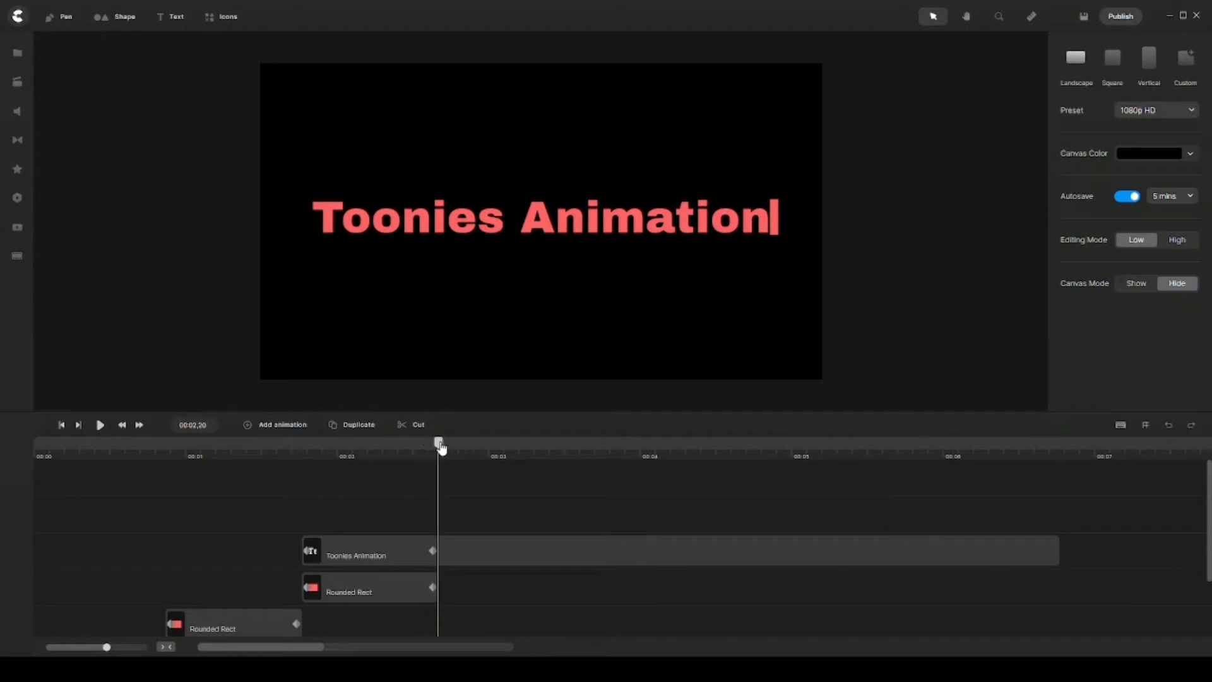
{"action": "left_click", "coordinate": [519, 560]}
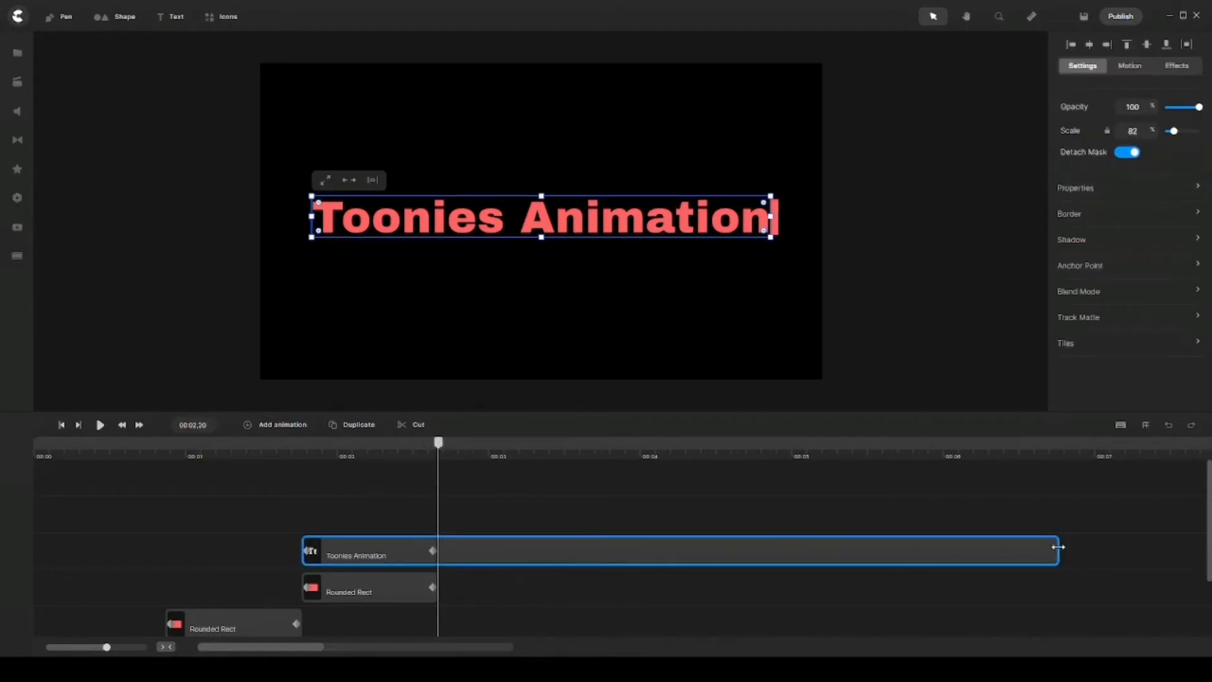
{"action": "left_click_drag", "start_coordinate": [1050, 547], "coordinate": [445, 548]}
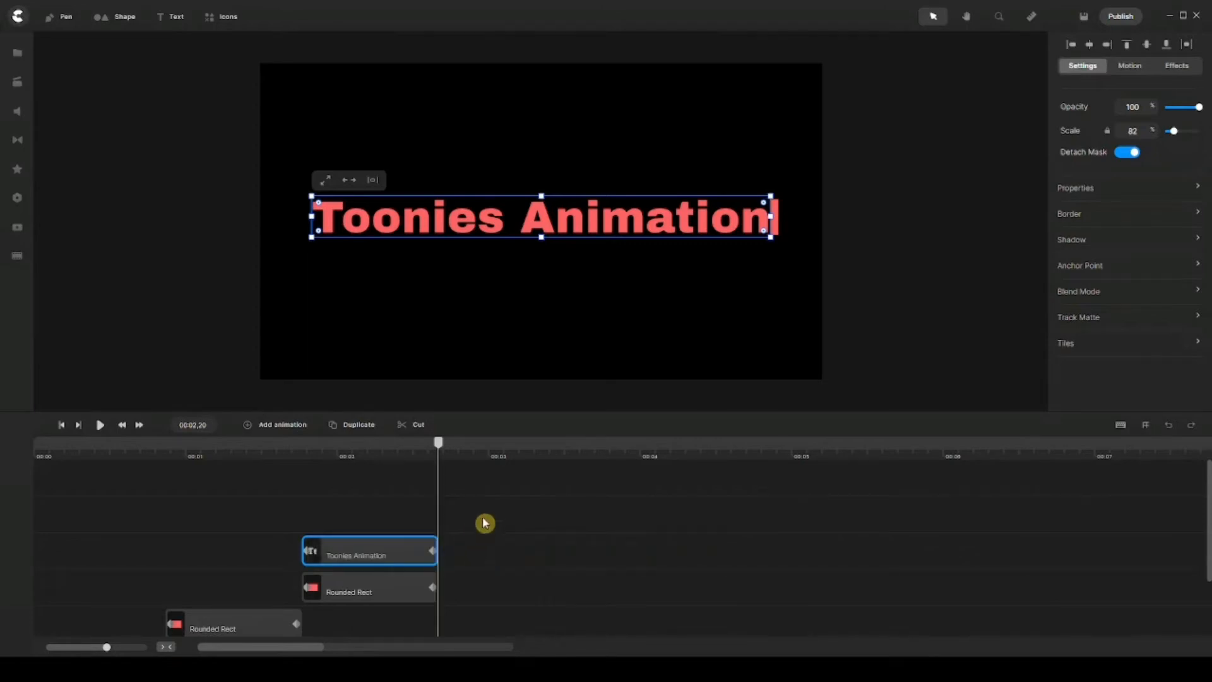
{"action": "left_click", "coordinate": [486, 521]}
Add a new text element at 00:02,20 and place it above the coral title
{"action": "left_click", "coordinate": [171, 33]}
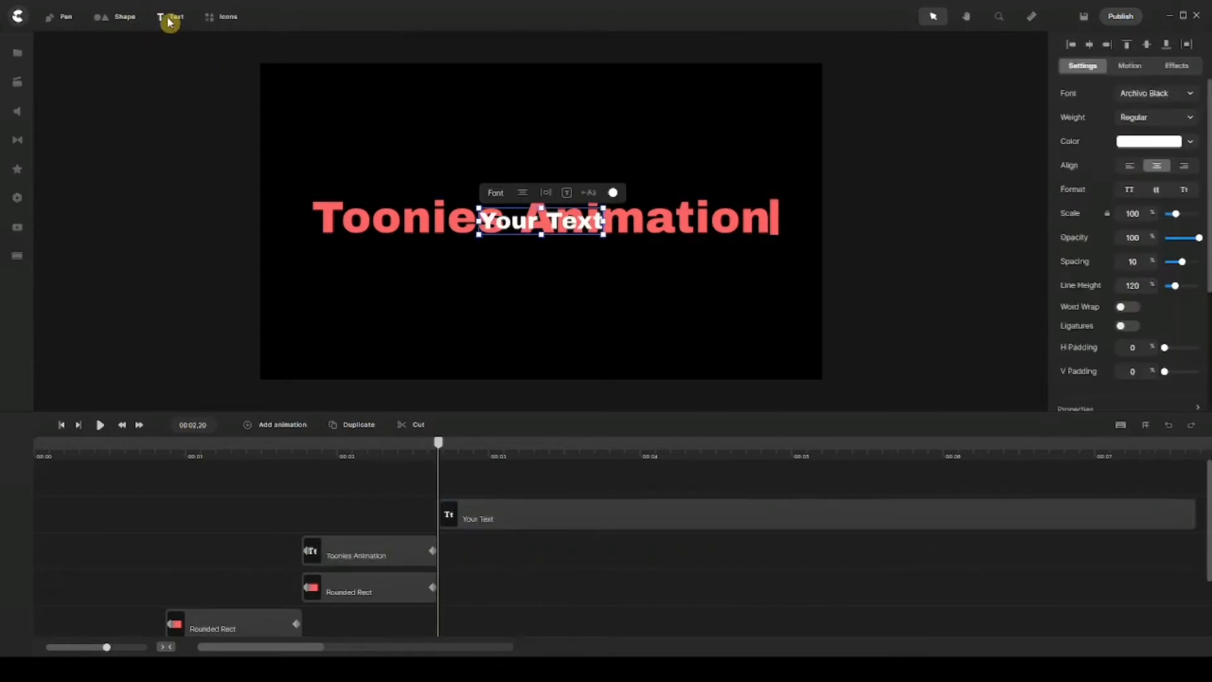
{"action": "left_click", "coordinate": [560, 208]}
{"action": "left_click_drag", "start_coordinate": [560, 208], "coordinate": [561, 166]}
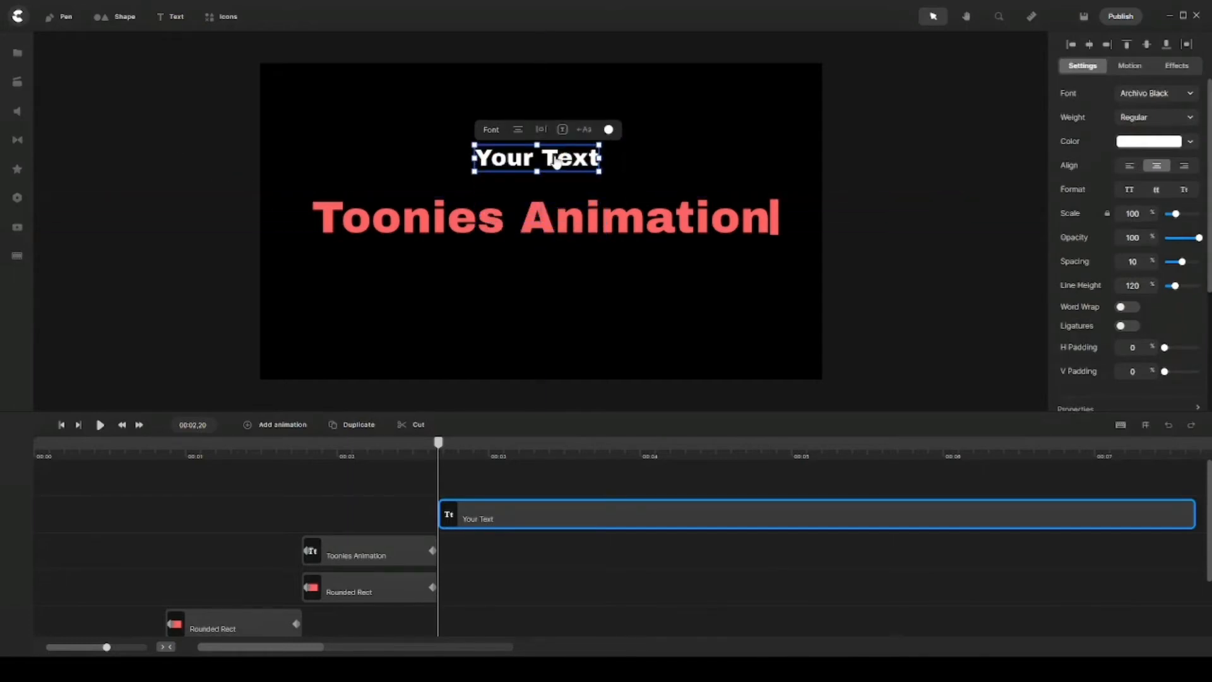
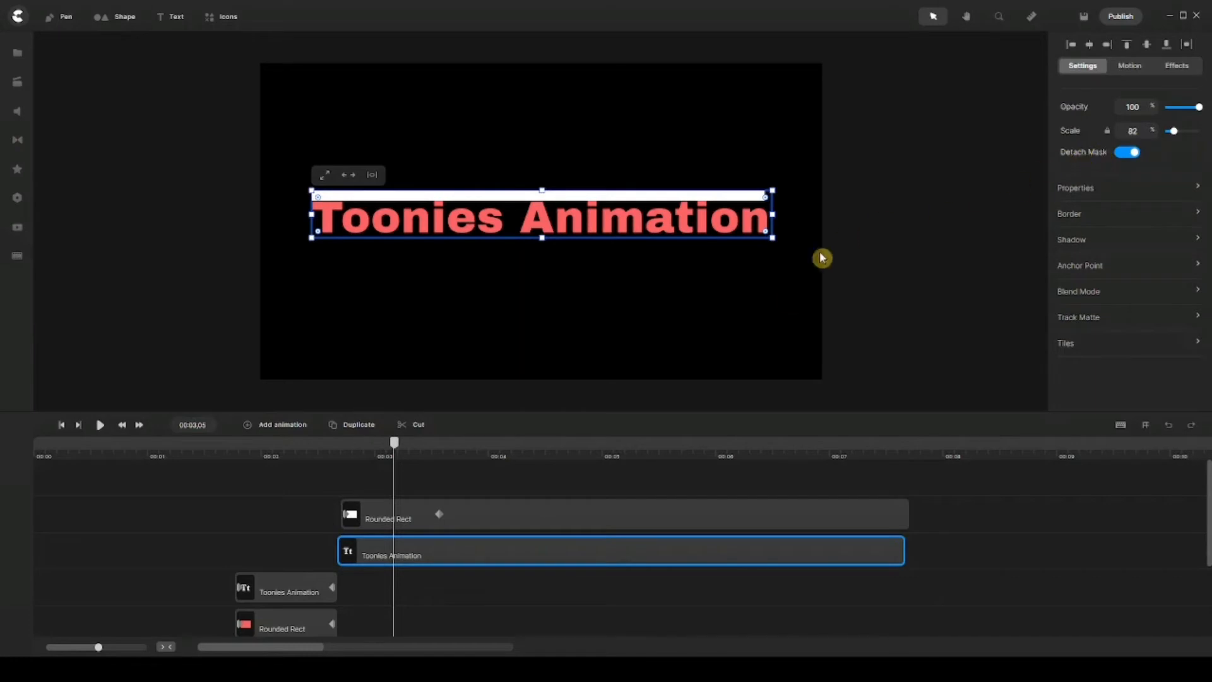
Add an animation at 00:03,05 that lowers the second title's mask below the white bar, ending level with the white rectangle's end keyframe
{"action": "left_click", "coordinate": [438, 499]}
{"action": "key", "text": "a"}
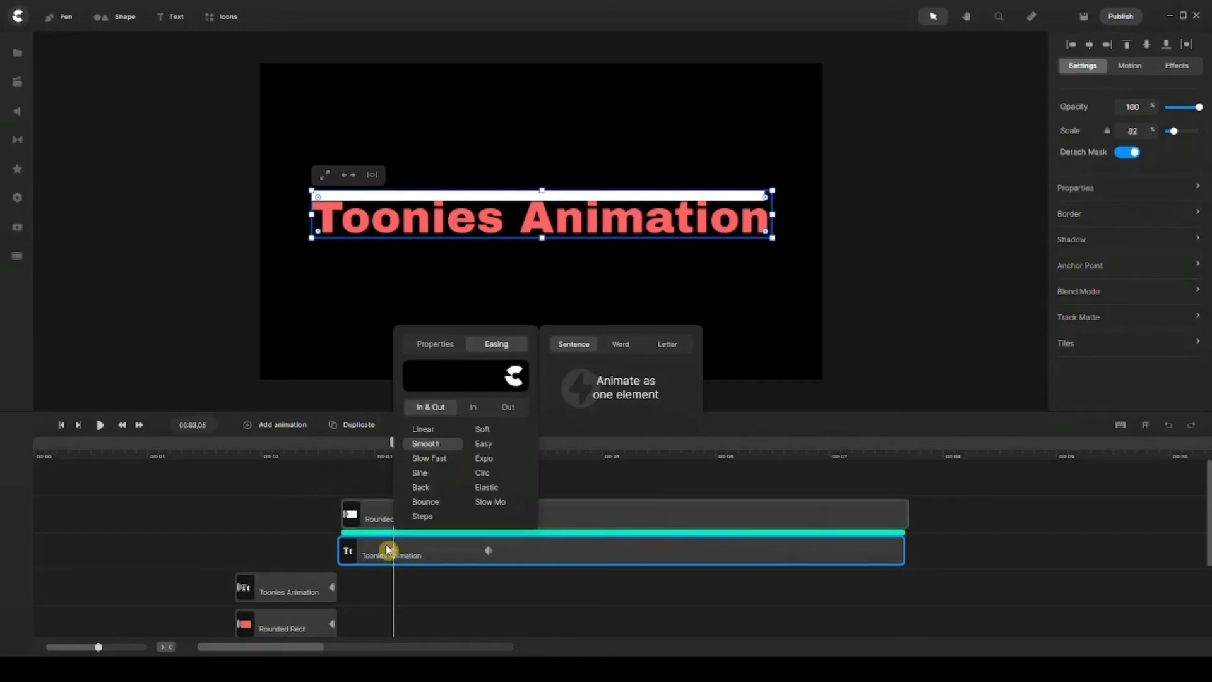
{"action": "left_click", "coordinate": [406, 606]}
{"action": "left_click", "coordinate": [395, 544]}
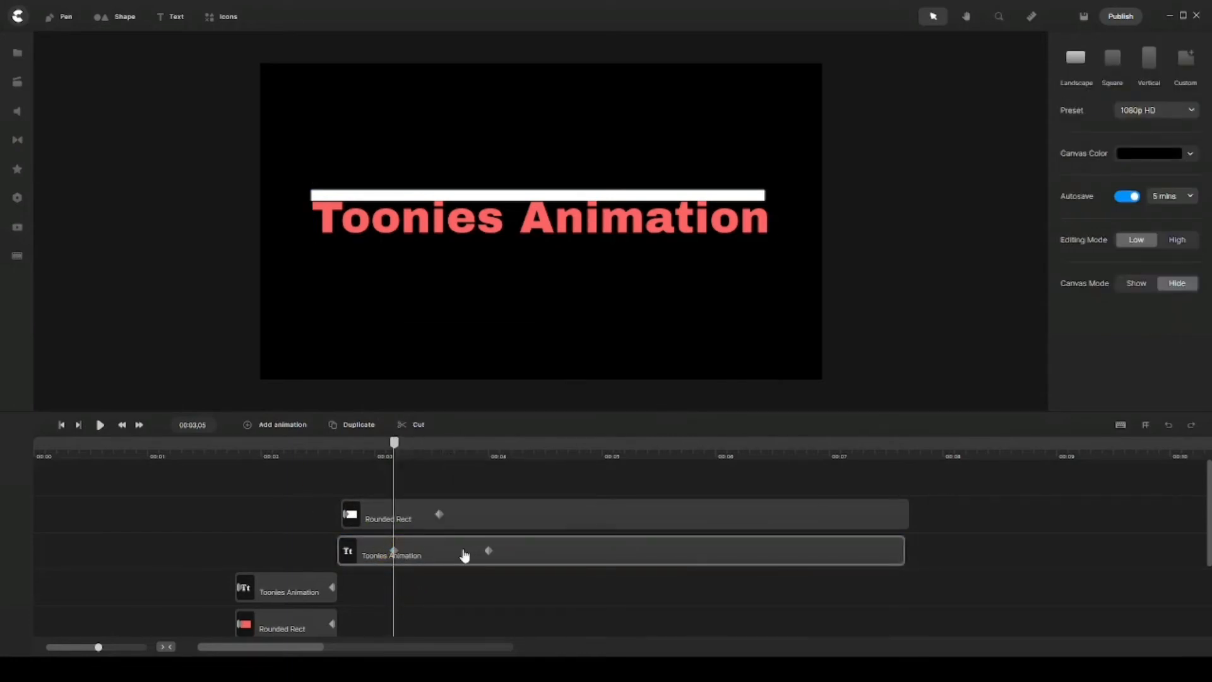
{"action": "left_click", "coordinate": [489, 552]}
{"action": "left_click", "coordinate": [485, 561]}
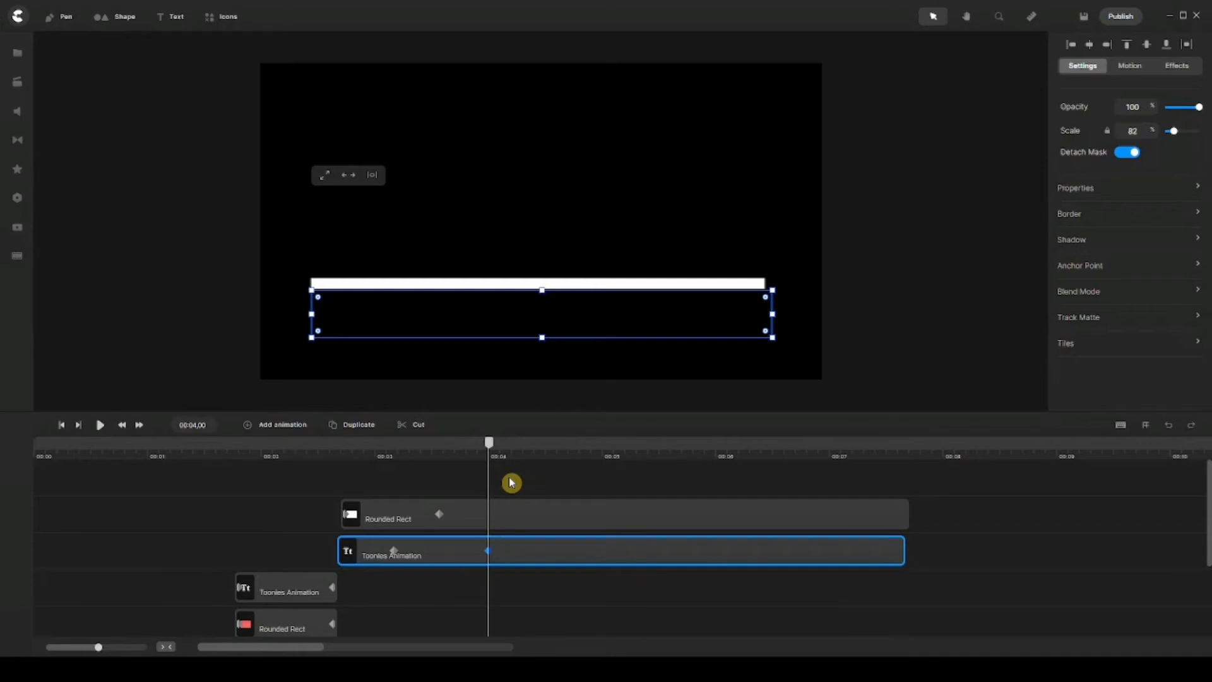
{"action": "left_click_drag", "start_coordinate": [489, 443], "coordinate": [396, 446]}
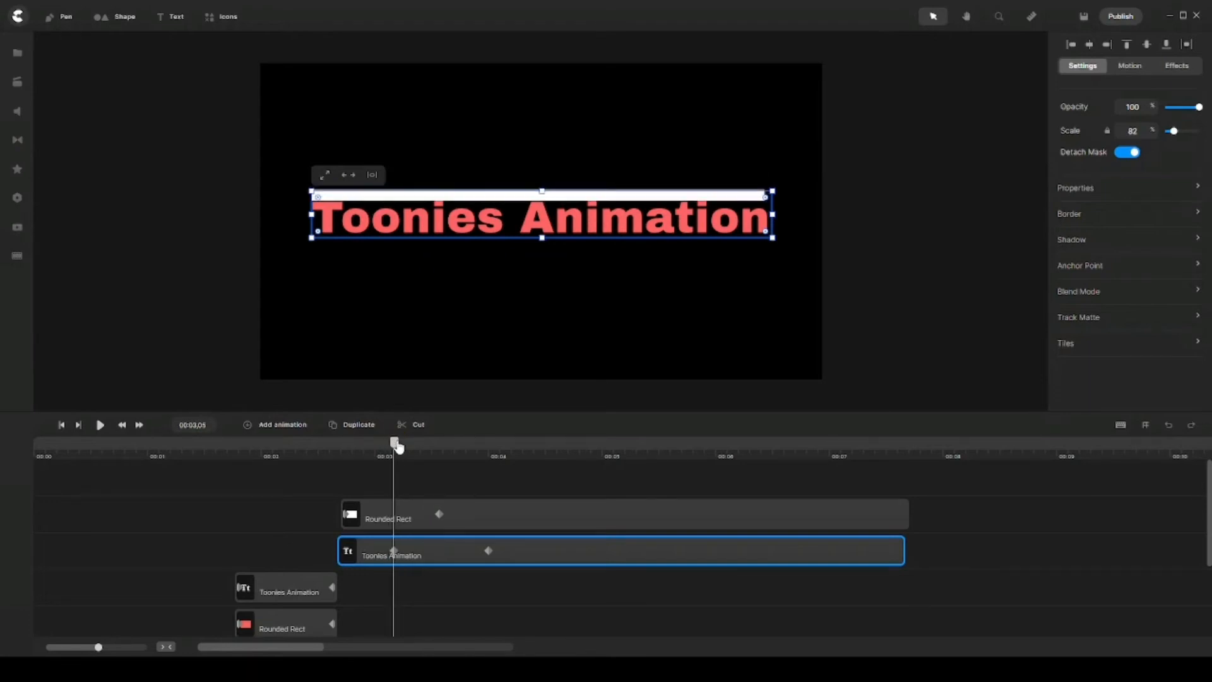
{"action": "left_click_drag", "start_coordinate": [489, 551], "coordinate": [439, 551]}
{"action": "left_click_drag", "start_coordinate": [441, 445], "coordinate": [411, 456]}
{"action": "left_click", "coordinate": [360, 489]}
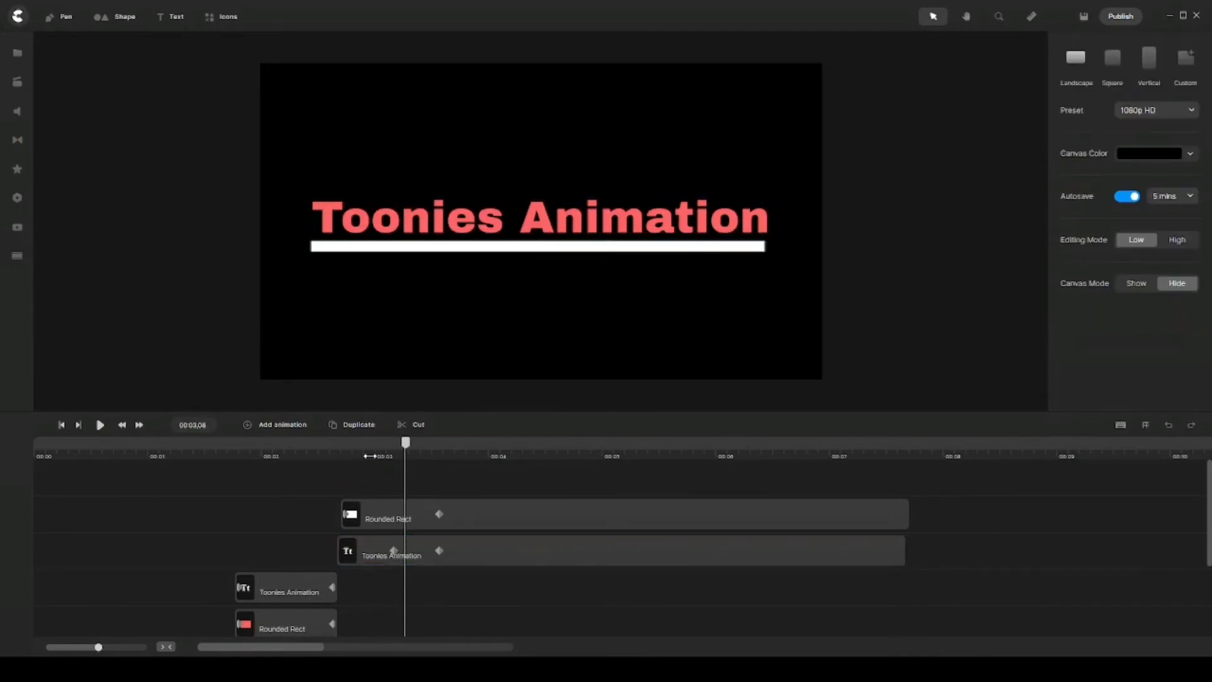
Try the mask animation's start keyframe at 00:03,06 and at a frame just before 00:03,00
{"action": "mouse_move", "coordinate": [406, 446]}
{"action": "left_mouse_down"}
{"action": "mouse_move", "coordinate": [376, 447]}
{"action": "mouse_move", "coordinate": [399, 456]}
{"action": "left_mouse_up"}
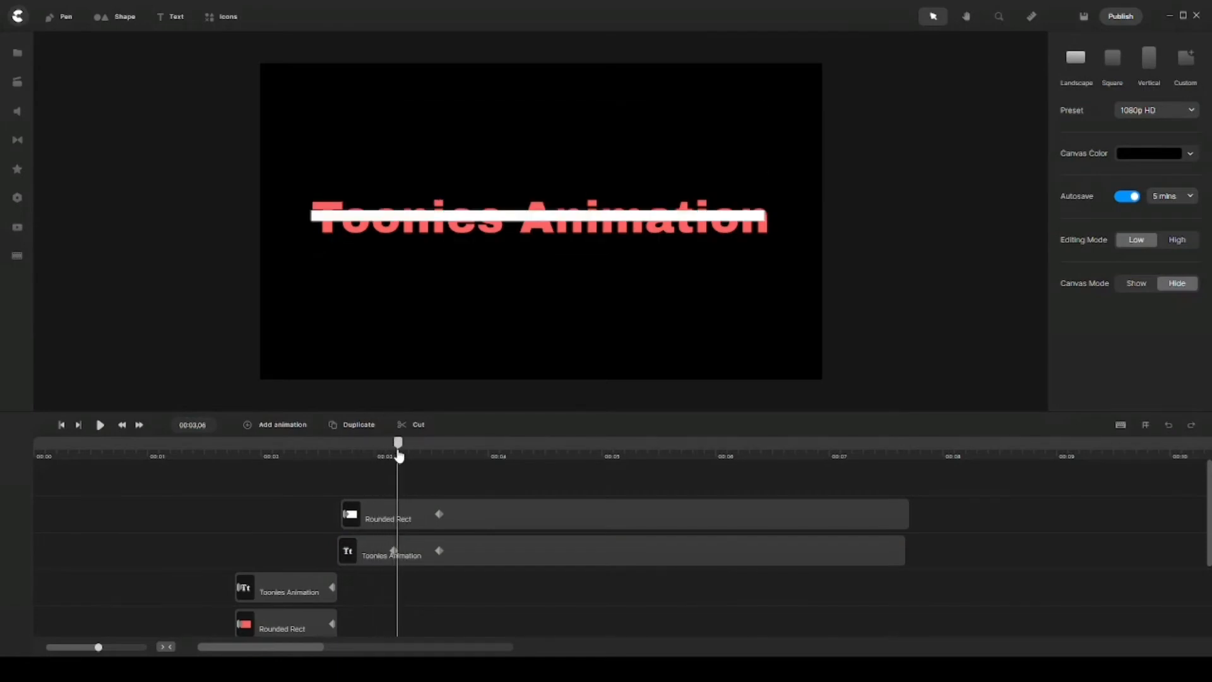
{"action": "left_click", "coordinate": [387, 560]}
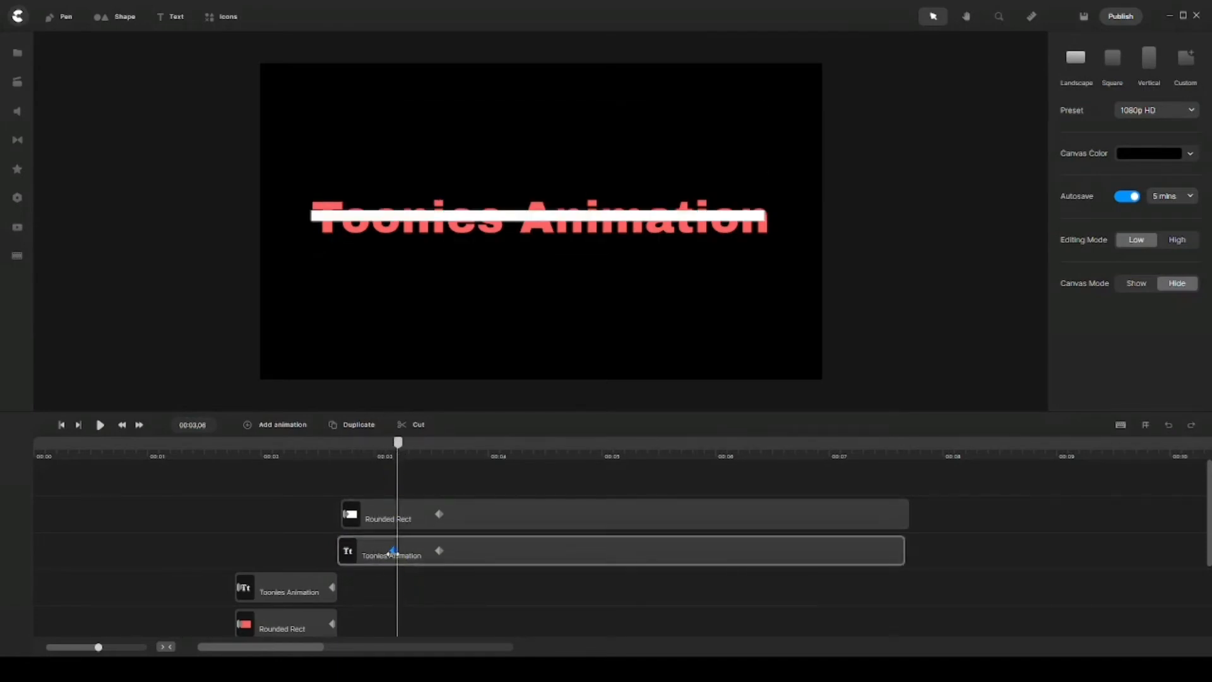
{"action": "left_click_drag", "start_coordinate": [393, 553], "coordinate": [396, 553]}
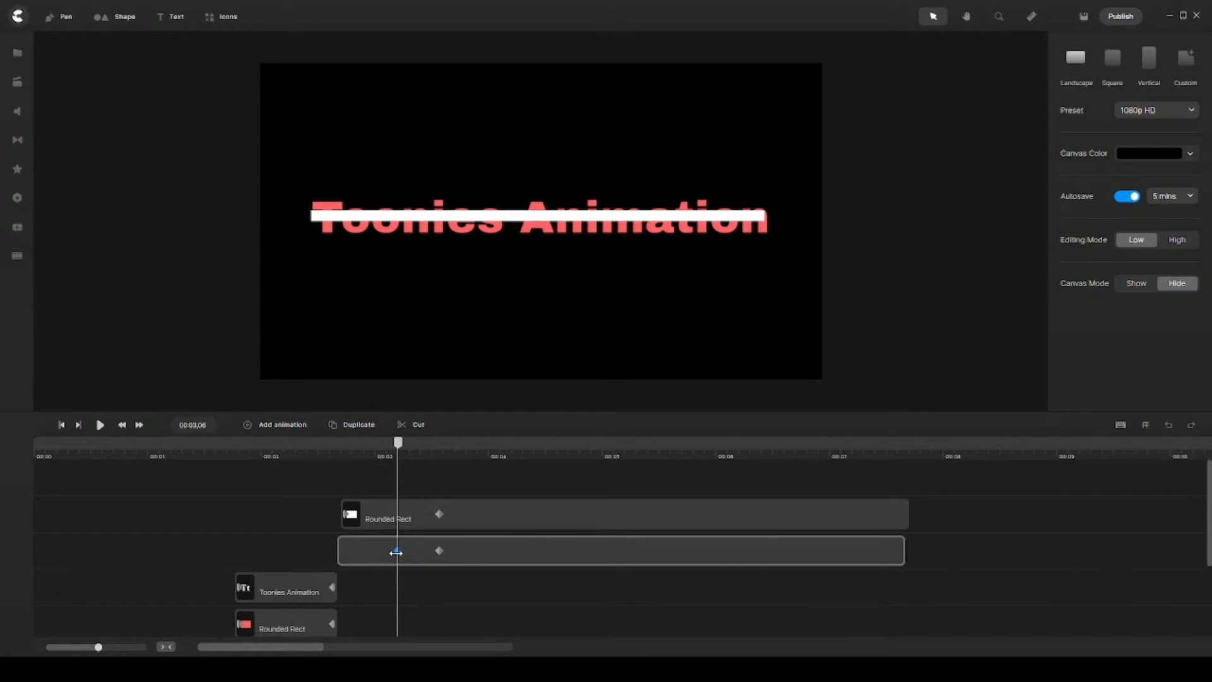
{"action": "left_click", "coordinate": [396, 553]}
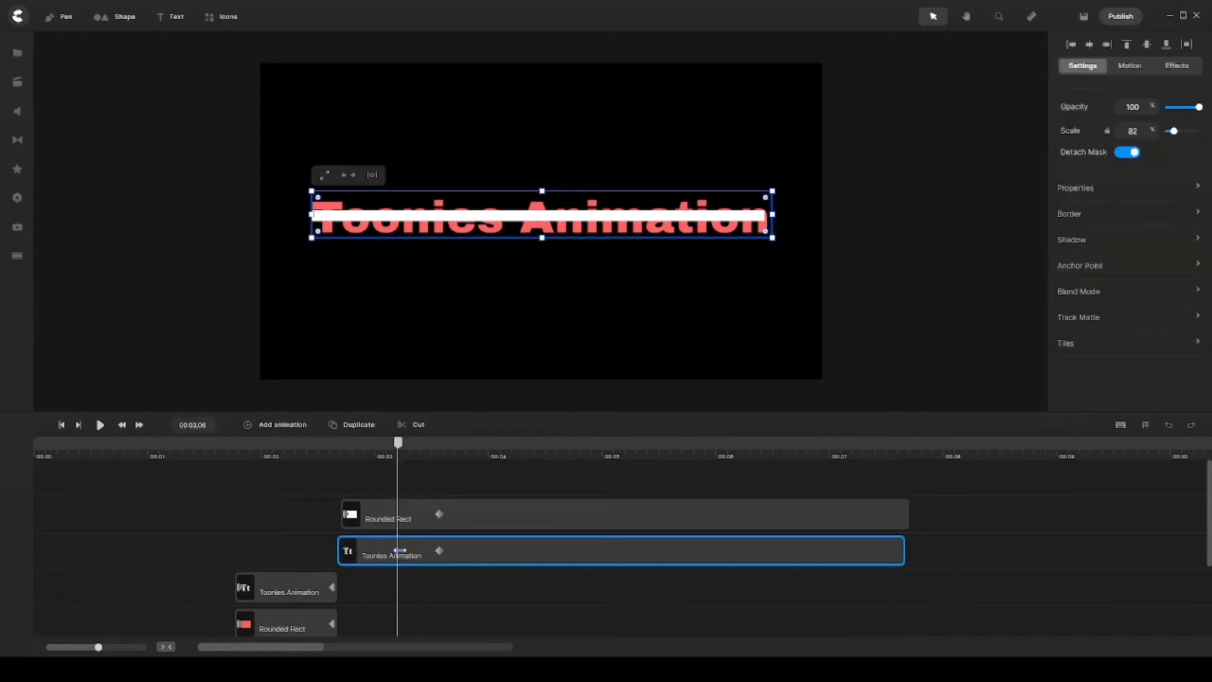
{"action": "left_click_drag", "start_coordinate": [399, 551], "coordinate": [369, 551]}
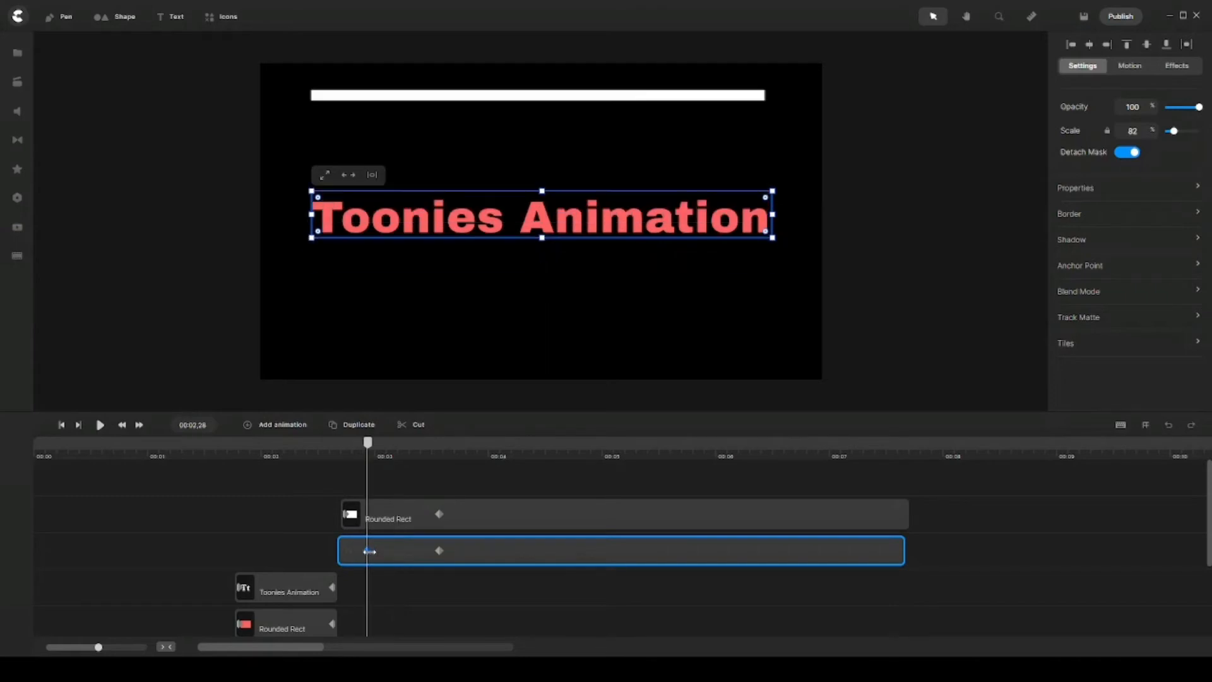
Set the mask animation's start keyframe to 00:03,03 and save the project
{"action": "left_click_drag", "start_coordinate": [368, 442], "coordinate": [397, 450]}
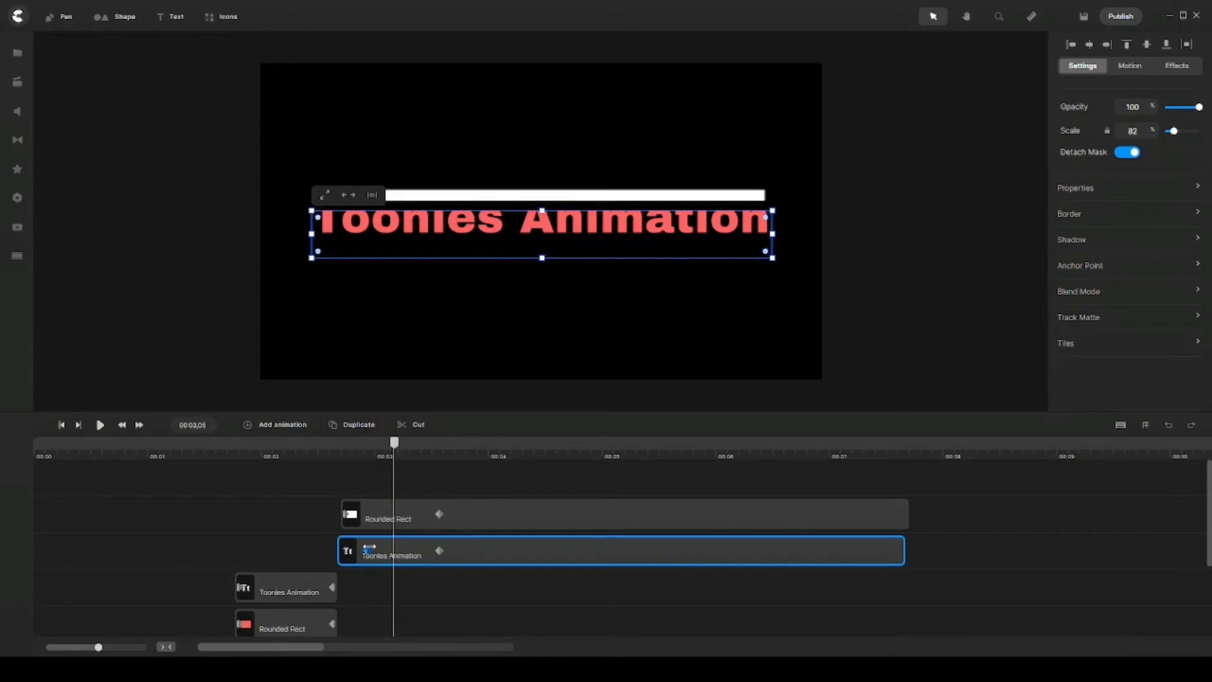
{"action": "left_click_drag", "start_coordinate": [366, 551], "coordinate": [381, 550]}
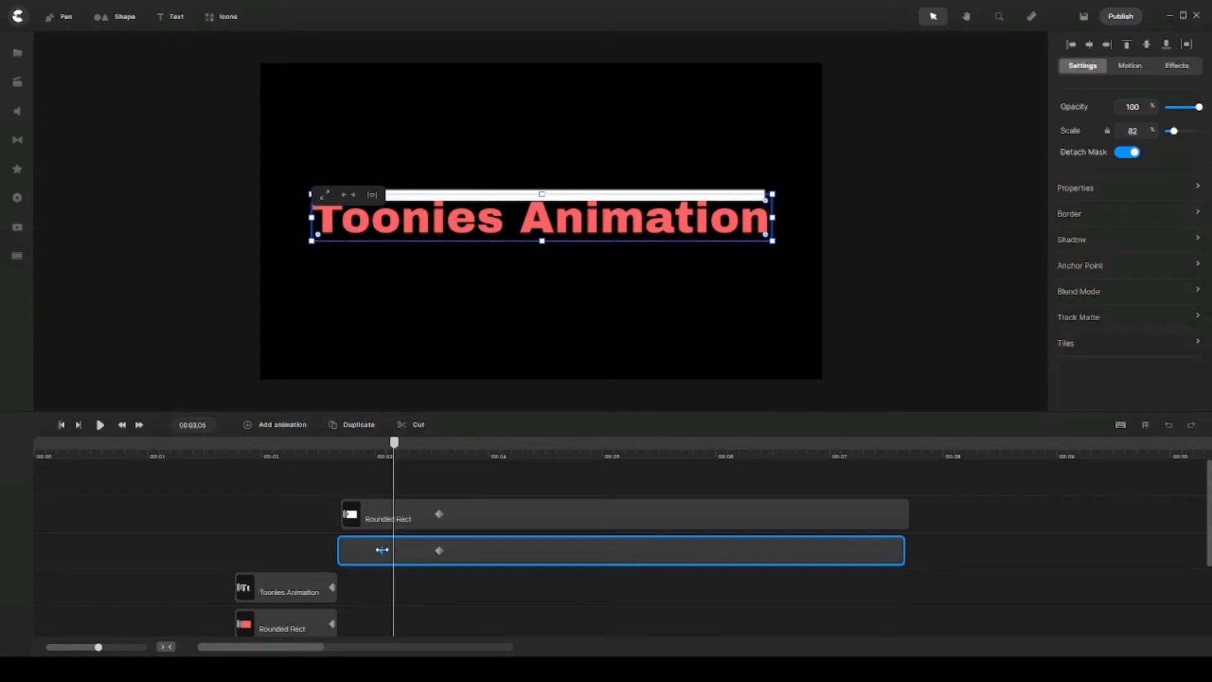
{"action": "left_click", "coordinate": [387, 450]}
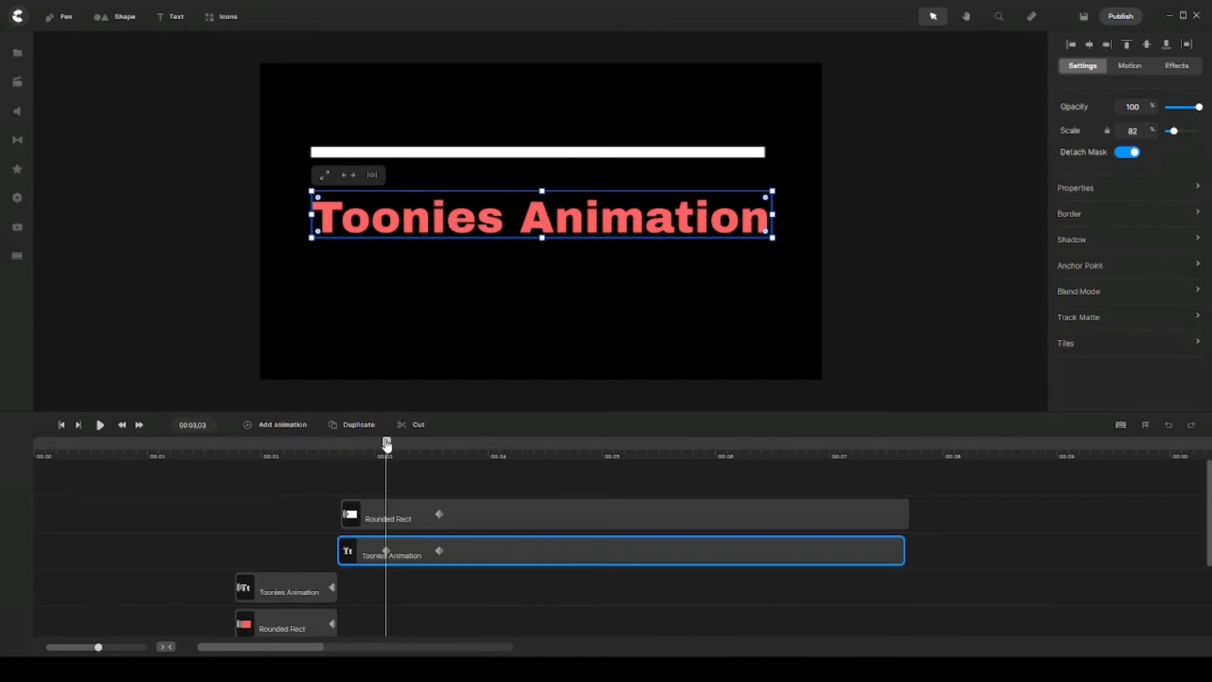
{"action": "mouse_move", "coordinate": [384, 445]}
{"action": "left_mouse_down"}
{"action": "mouse_move", "coordinate": [366, 445]}
{"action": "mouse_move", "coordinate": [394, 446]}
{"action": "left_mouse_up"}
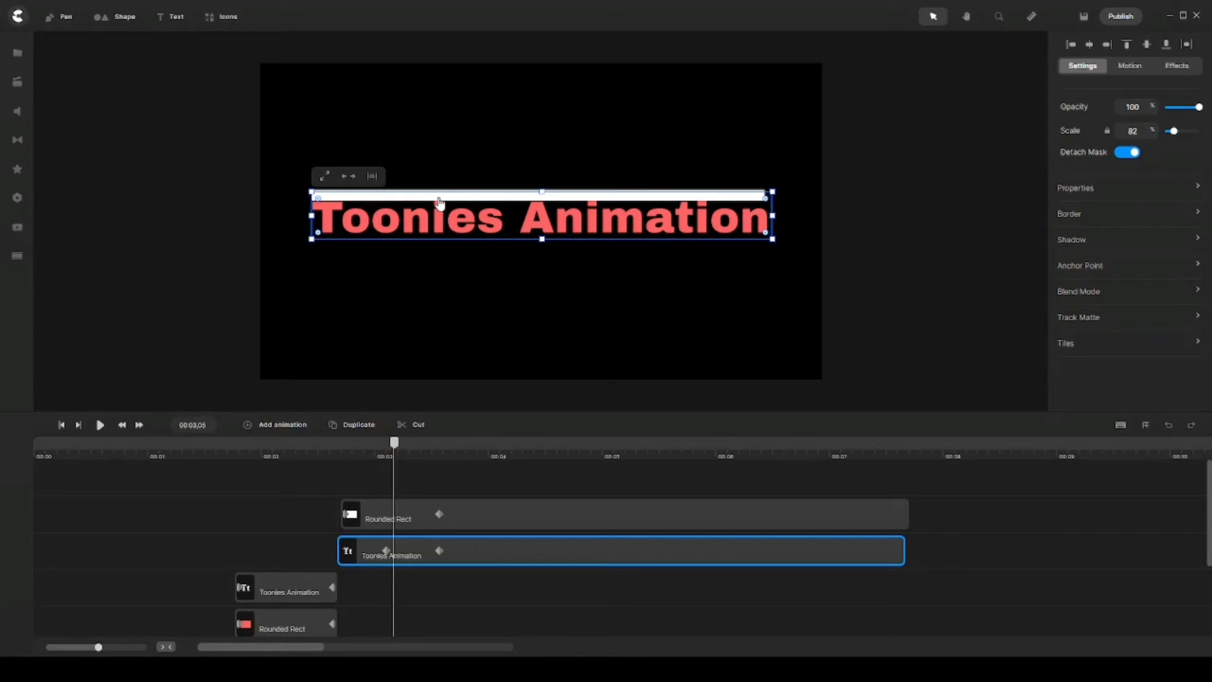
{"action": "key", "text": "ctrl+s"}
Move the mask animation's end keyframe earlier until the mask's top edge lines up with the white bar at 00:03,06
{"action": "left_click_drag", "start_coordinate": [399, 447], "coordinate": [410, 447]}
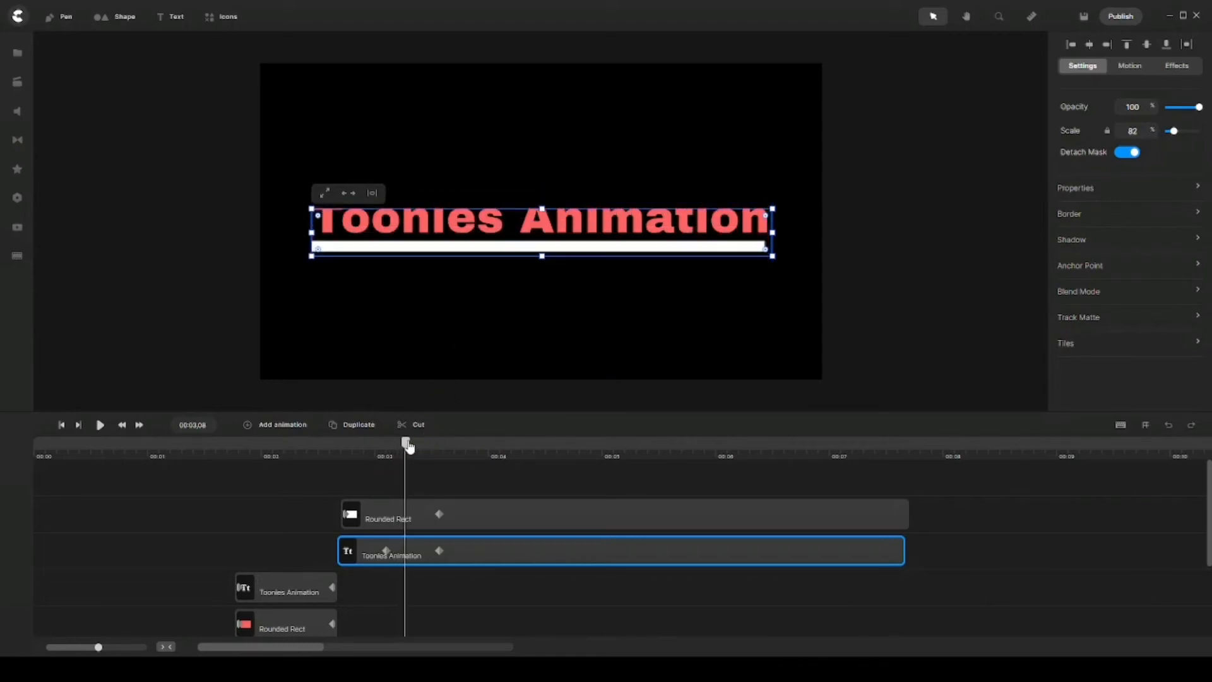
{"action": "left_click_drag", "start_coordinate": [438, 554], "coordinate": [419, 554]}
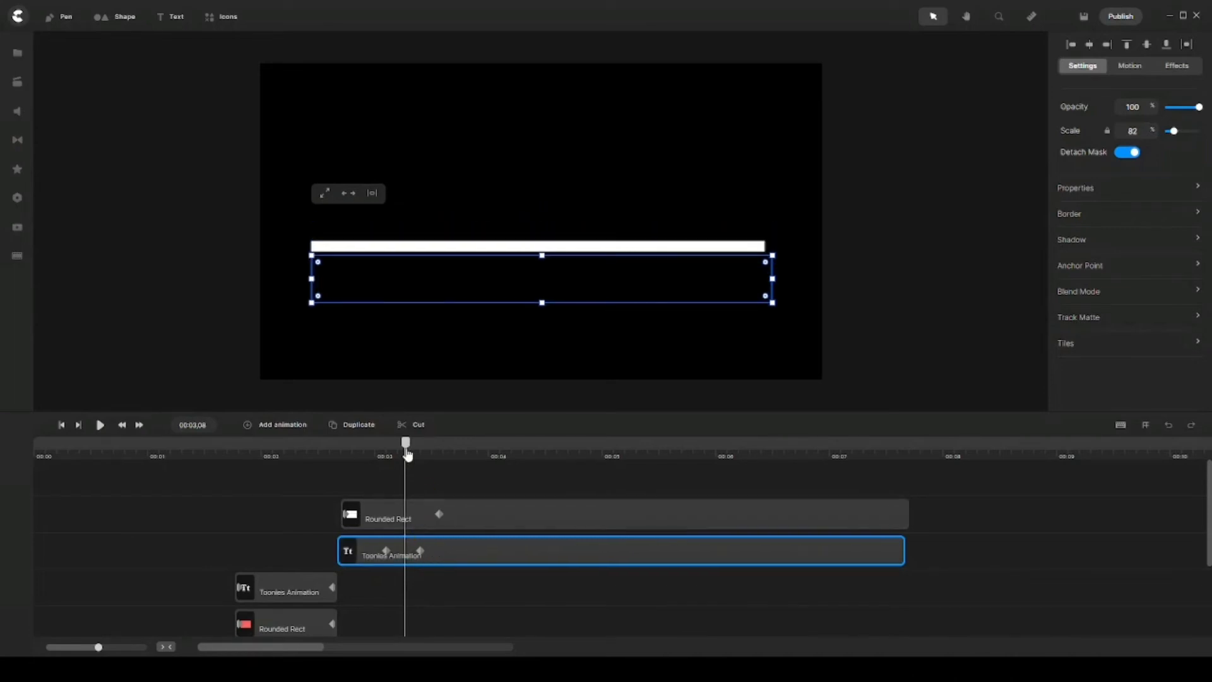
{"action": "mouse_move", "coordinate": [406, 446]}
{"action": "left_mouse_down"}
{"action": "mouse_move", "coordinate": [380, 445]}
{"action": "mouse_move", "coordinate": [399, 447]}
{"action": "left_mouse_up"}
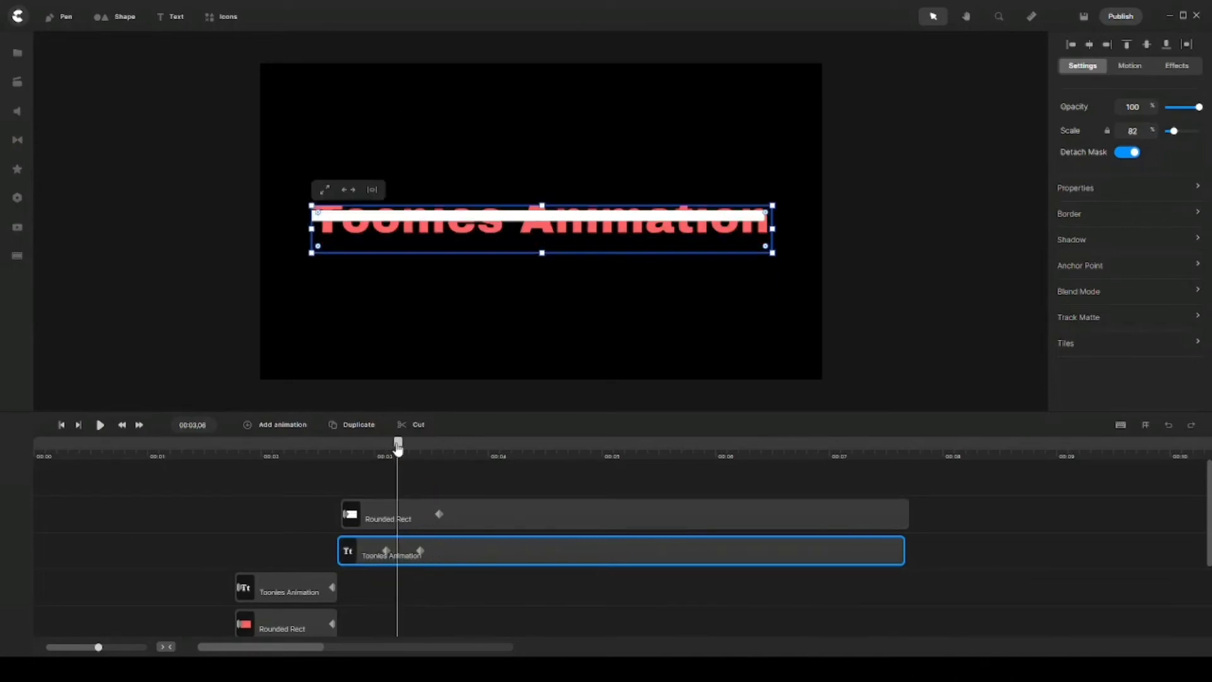
{"action": "left_click", "coordinate": [419, 550]}
{"action": "left_click_drag", "start_coordinate": [419, 549], "coordinate": [418, 550]}
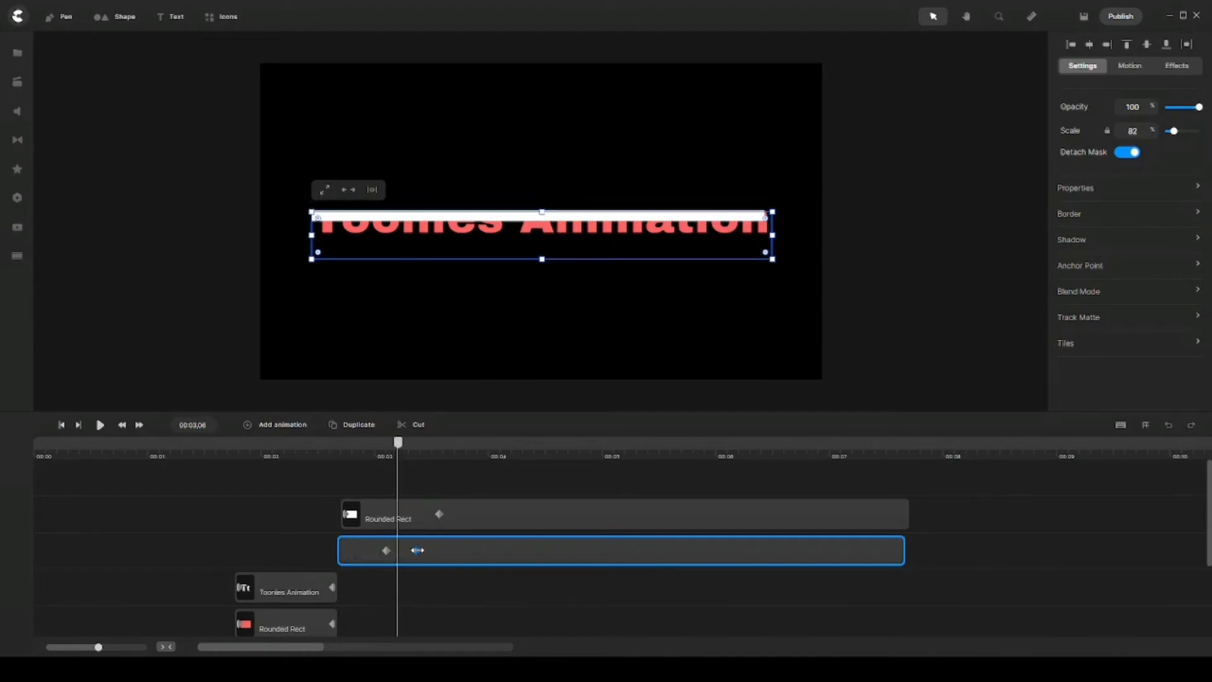
{"action": "mouse_move", "coordinate": [399, 446]}
{"action": "left_mouse_down"}
{"action": "mouse_move", "coordinate": [417, 444]}
{"action": "mouse_move", "coordinate": [382, 445]}
{"action": "mouse_move", "coordinate": [406, 455]}
{"action": "mouse_move", "coordinate": [379, 454]}
{"action": "mouse_move", "coordinate": [397, 460]}
{"action": "left_mouse_up"}
{"action": "left_click", "coordinate": [449, 479]}
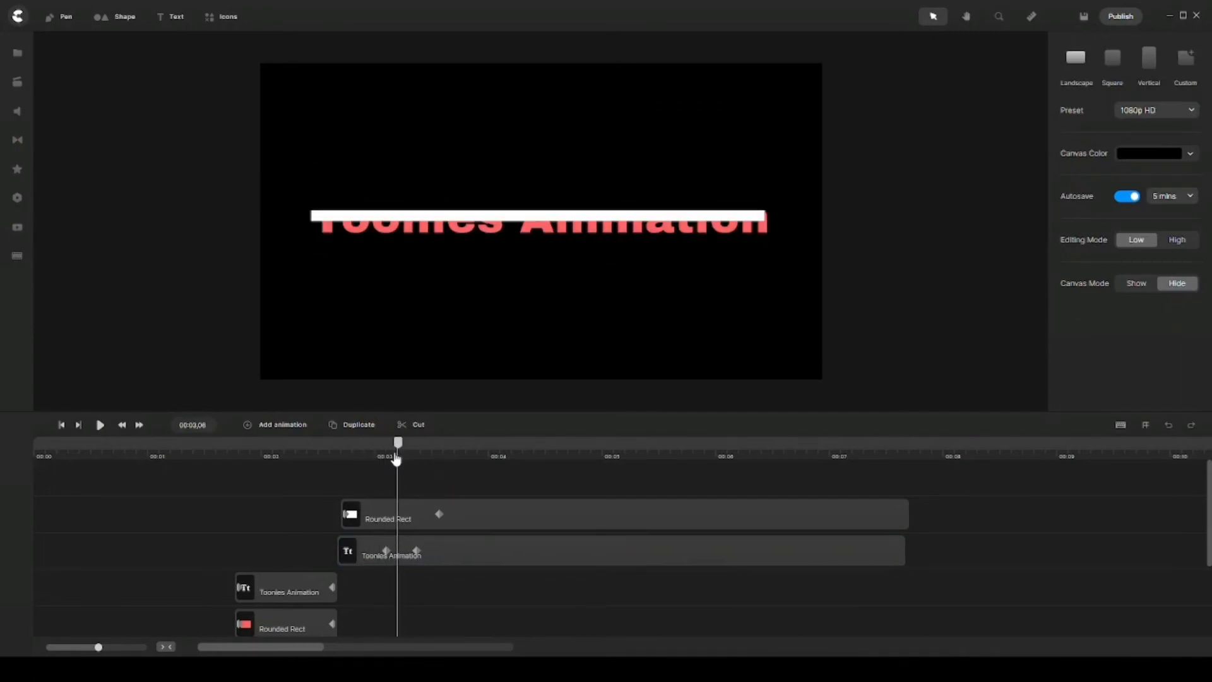
Widen the white bar at 00:03,06 so its right end extends just past the title's last letter
{"action": "left_click", "coordinate": [687, 216]}
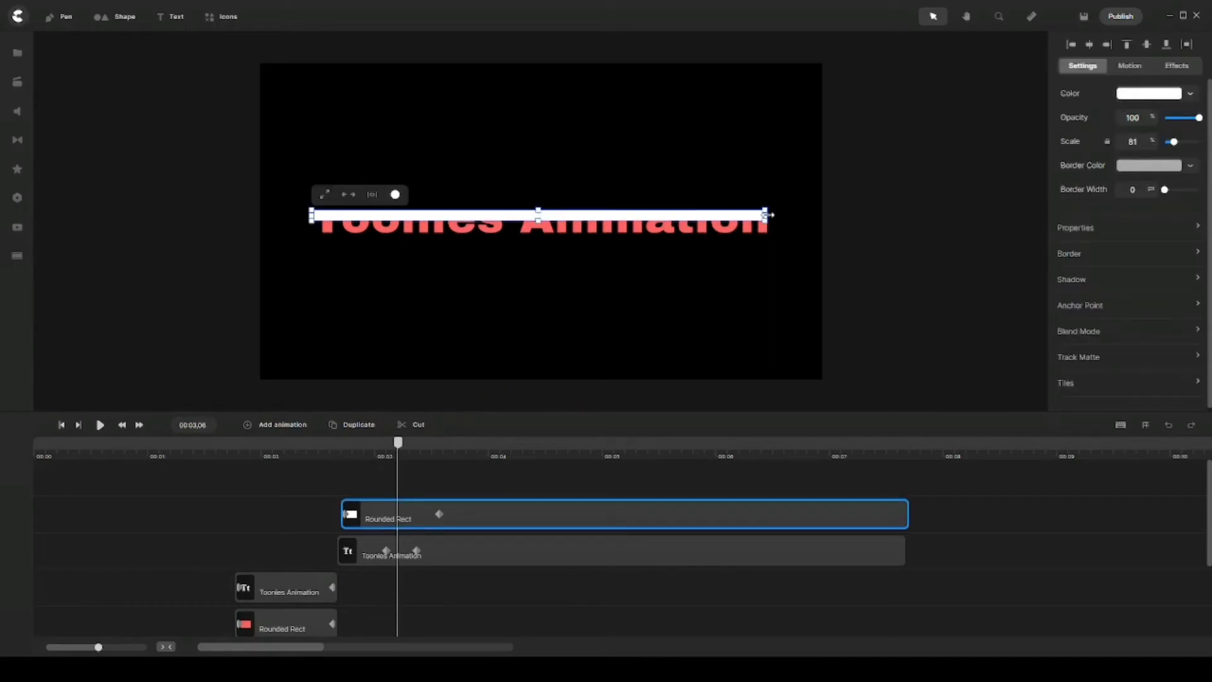
{"action": "left_click_drag", "start_coordinate": [767, 215], "coordinate": [771, 216]}
{"action": "left_click", "coordinate": [523, 484]}
Examine frame by frame how the falling white bar wipes the coral title away, through to 00:03,24
{"action": "left_click_drag", "start_coordinate": [397, 445], "coordinate": [360, 448]}
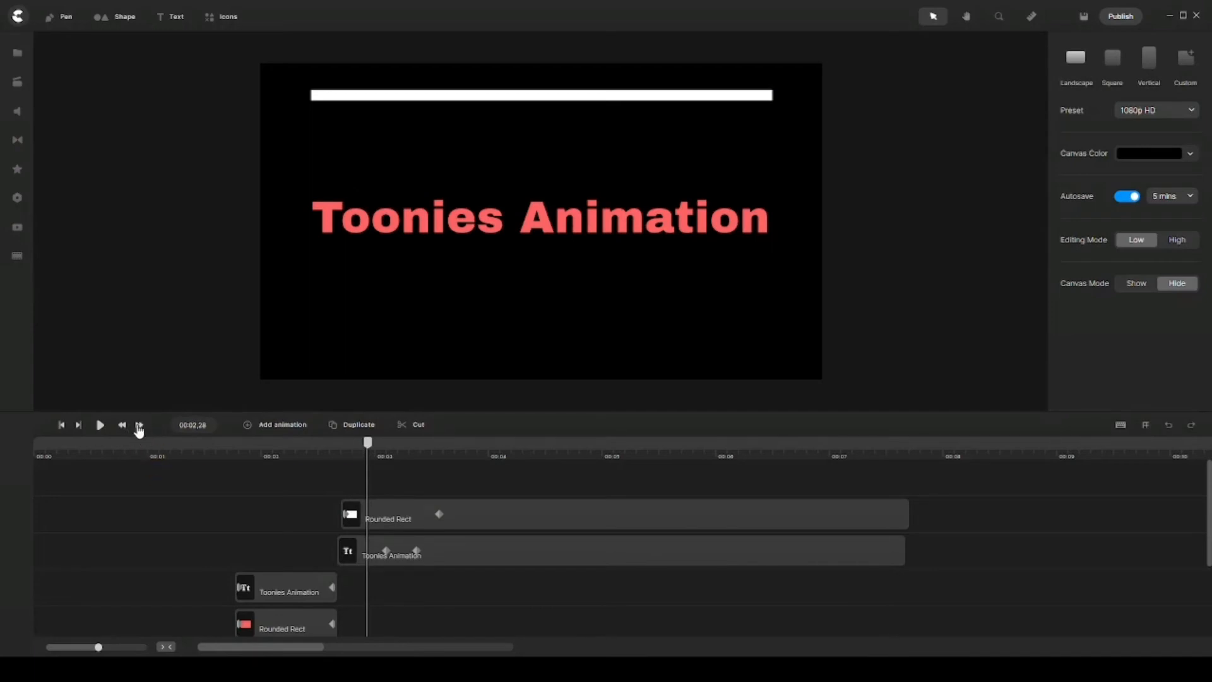
{"action": "left_click", "coordinate": [139, 426]}
{"action": "left_click", "coordinate": [139, 425]}
{"action": "left_click", "coordinate": [140, 425]}
{"action": "left_click", "coordinate": [140, 425]}
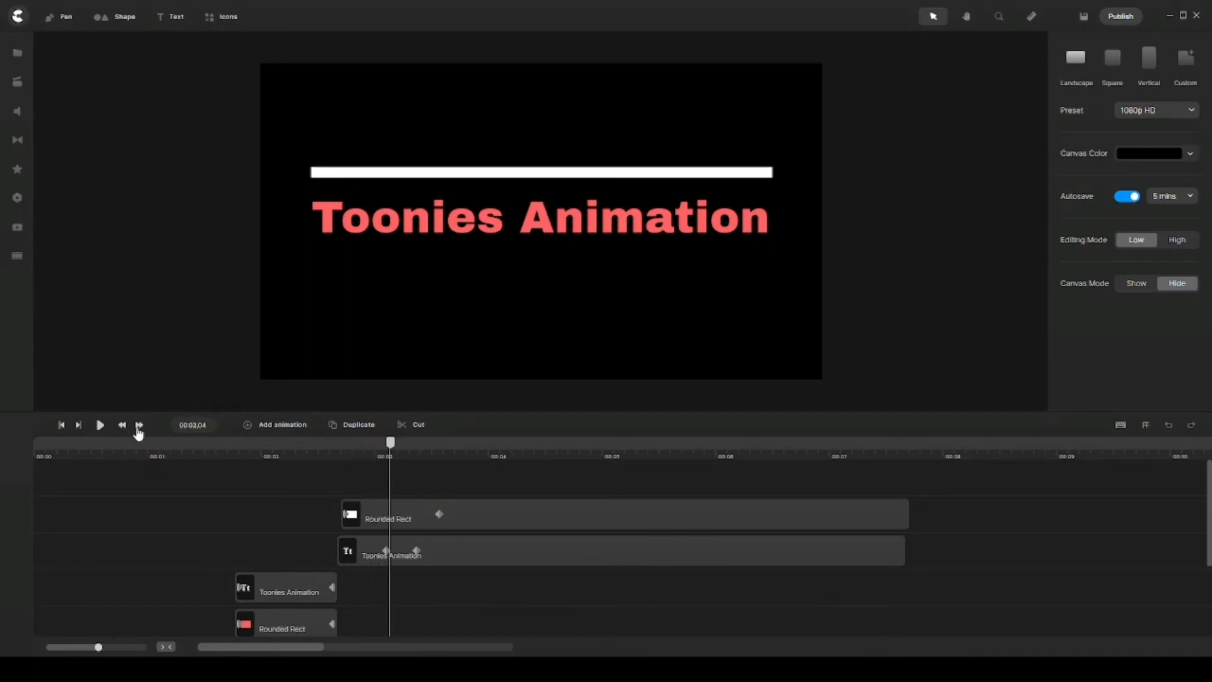
{"action": "left_click", "coordinate": [140, 425]}
{"action": "left_click", "coordinate": [140, 426]}
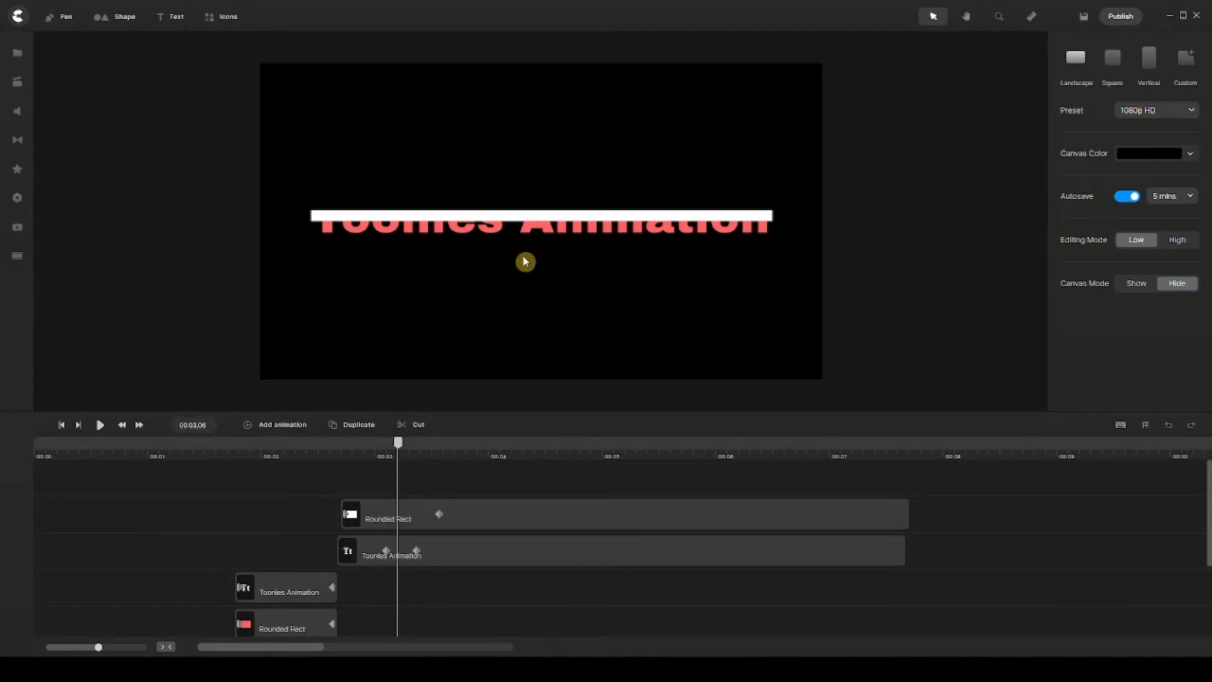
{"action": "left_click", "coordinate": [138, 426]}
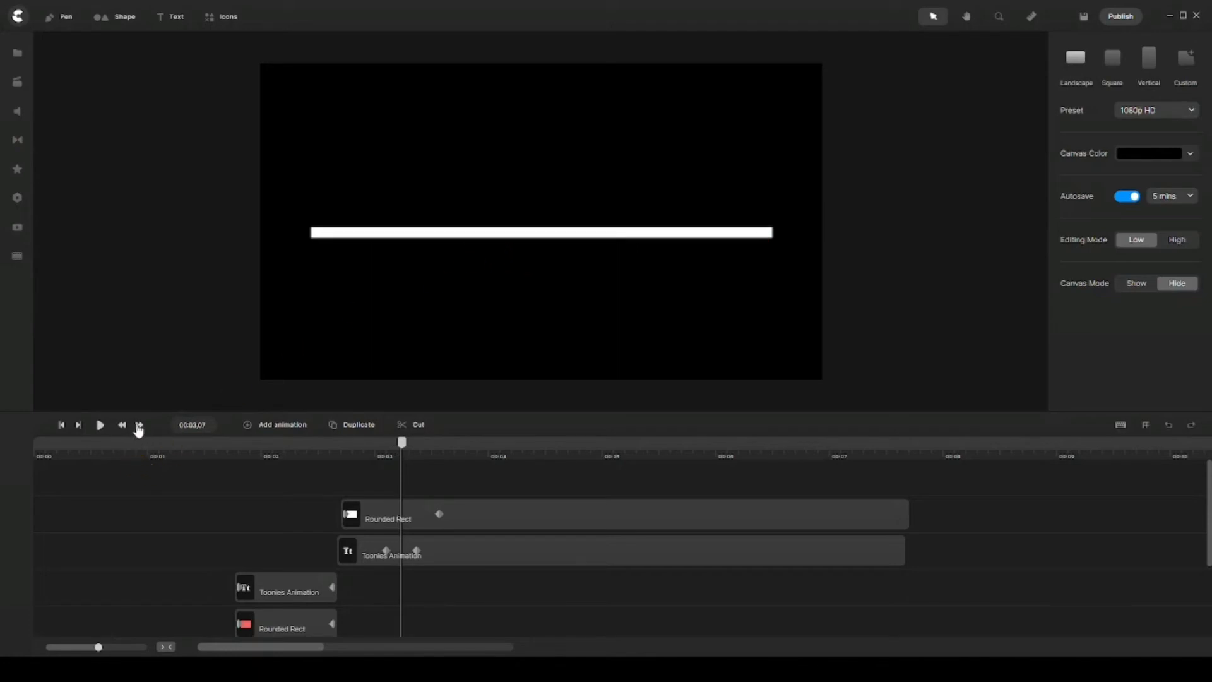
{"action": "left_click", "coordinate": [138, 426]}
{"action": "left_click", "coordinate": [139, 425]}
{"action": "left_click", "coordinate": [138, 425]}
{"action": "left_click", "coordinate": [138, 425]}
{"action": "left_click", "coordinate": [139, 426]}
{"action": "left_click", "coordinate": [138, 426]}
{"action": "left_click", "coordinate": [138, 426]}
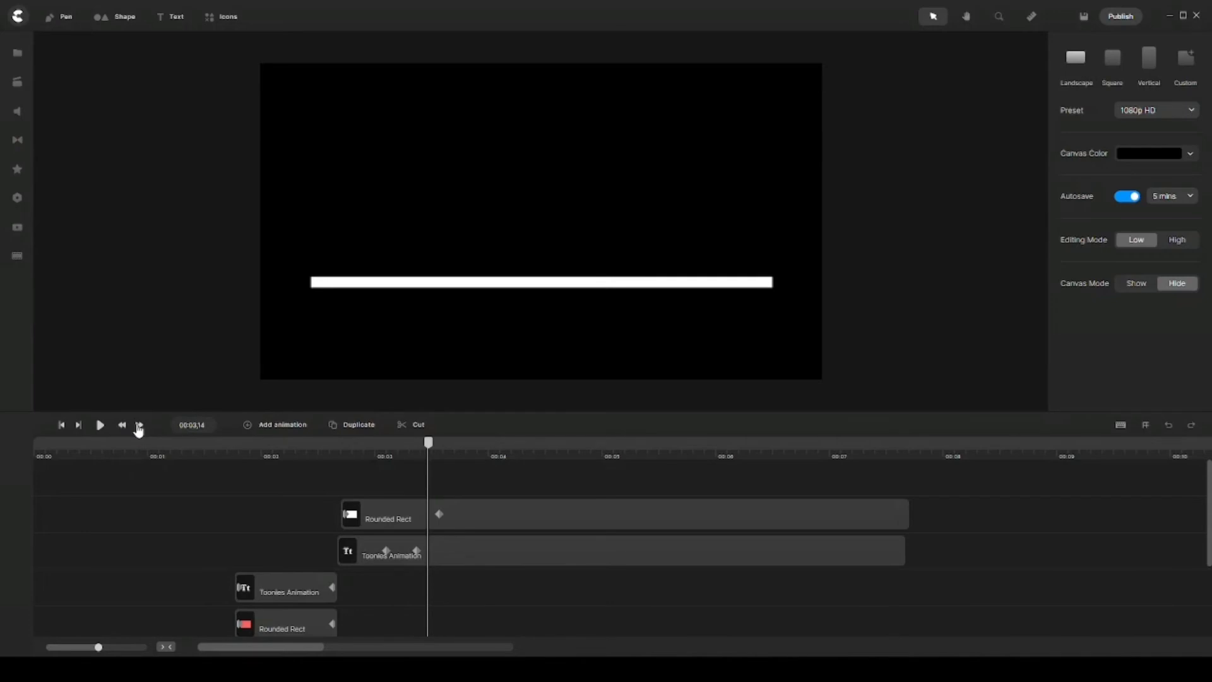
{"action": "left_click", "coordinate": [138, 426]}
{"action": "left_click", "coordinate": [139, 426]}
{"action": "left_click", "coordinate": [138, 426]}
{"action": "left_click", "coordinate": [139, 426]}
{"action": "left_click", "coordinate": [138, 426]}
{"action": "left_click", "coordinate": [138, 426]}
{"action": "left_click", "coordinate": [138, 426]}
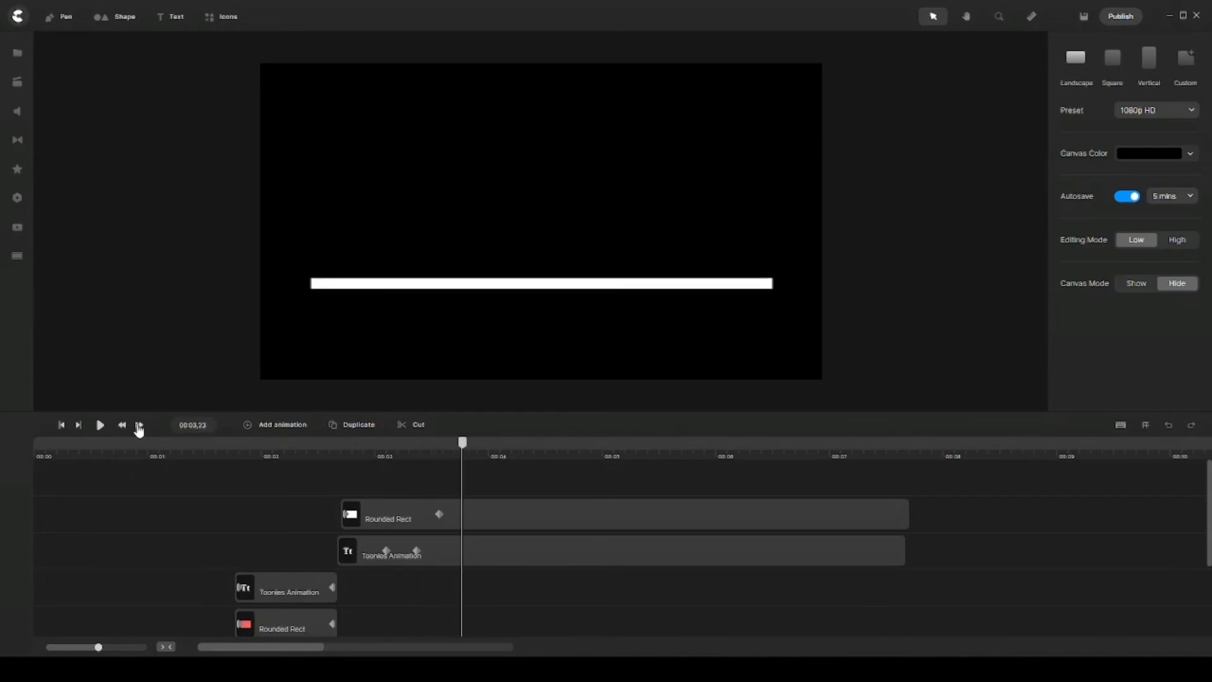
{"action": "left_click", "coordinate": [138, 426]}
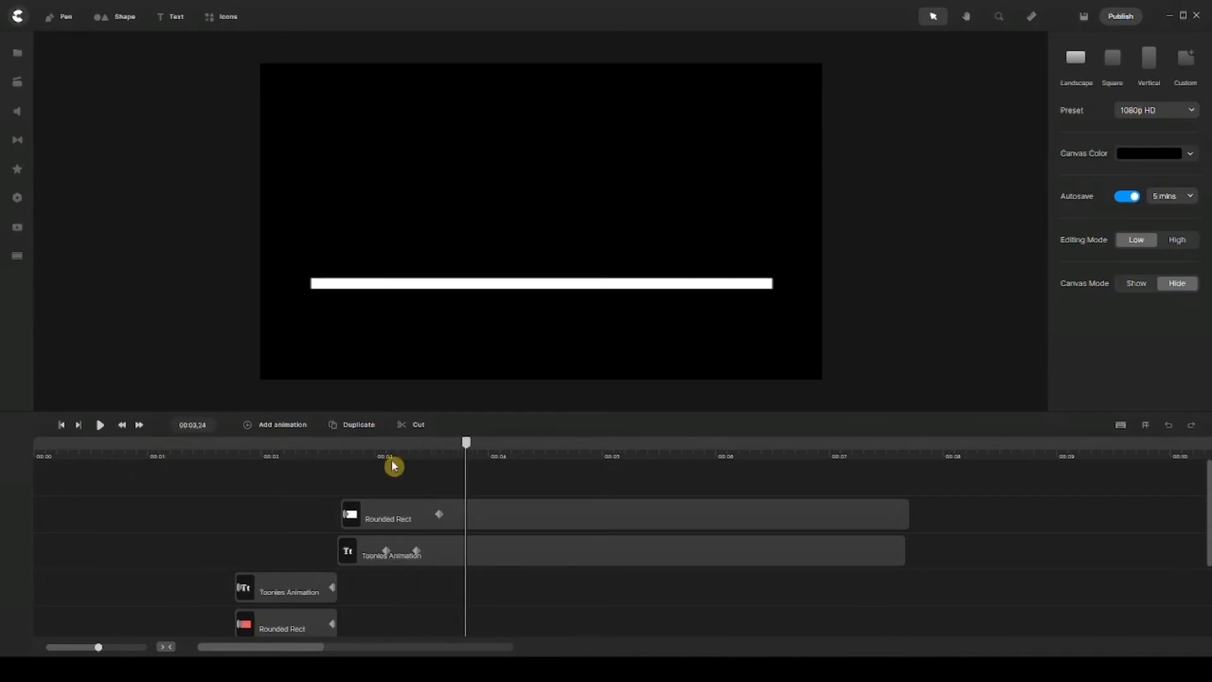
Add an animation at 00:03,25 that raises the white bar above the canvas by 00:04,20, and trim its layer to end at that keyframe
{"action": "mouse_move", "coordinate": [560, 539]}
{"action": "left_click", "coordinate": [554, 562]}
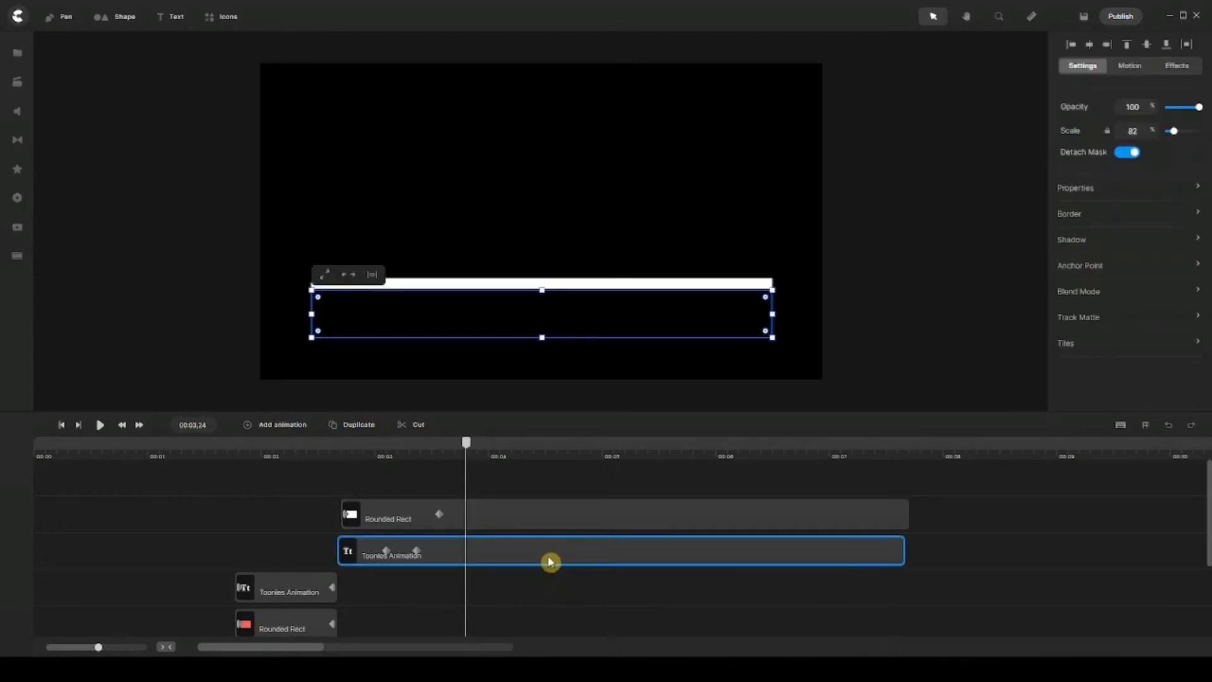
{"action": "left_click", "coordinate": [578, 514]}
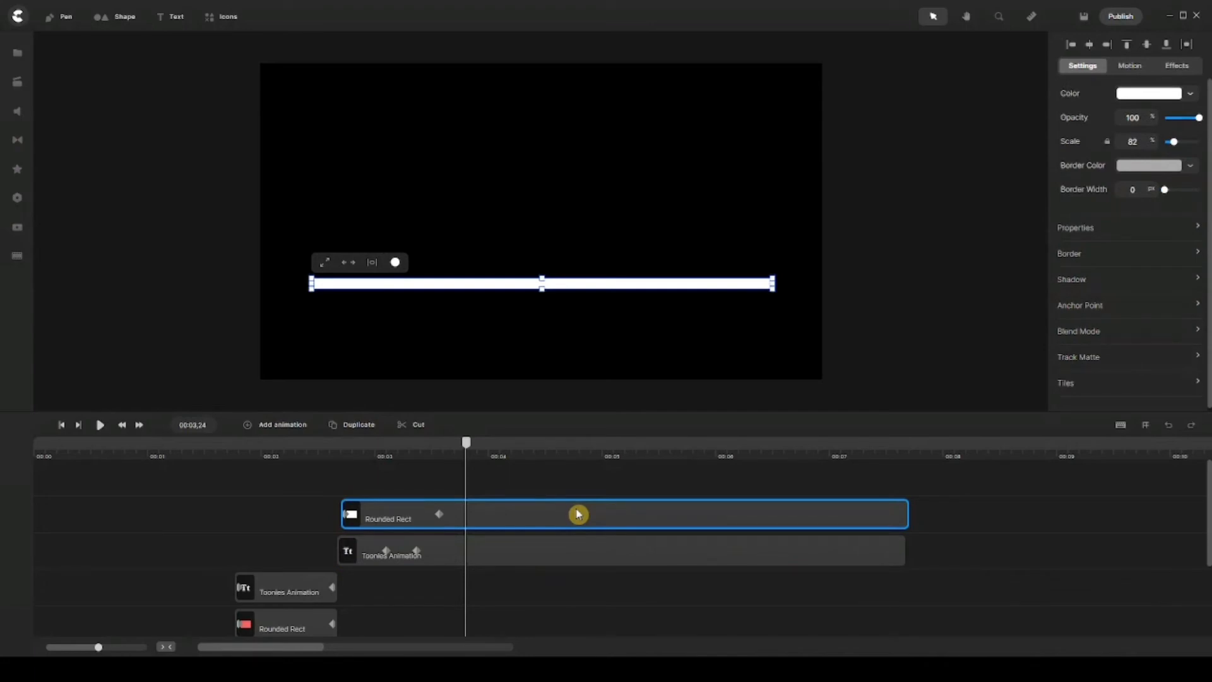
{"action": "left_click_drag", "start_coordinate": [467, 447], "coordinate": [470, 449]}
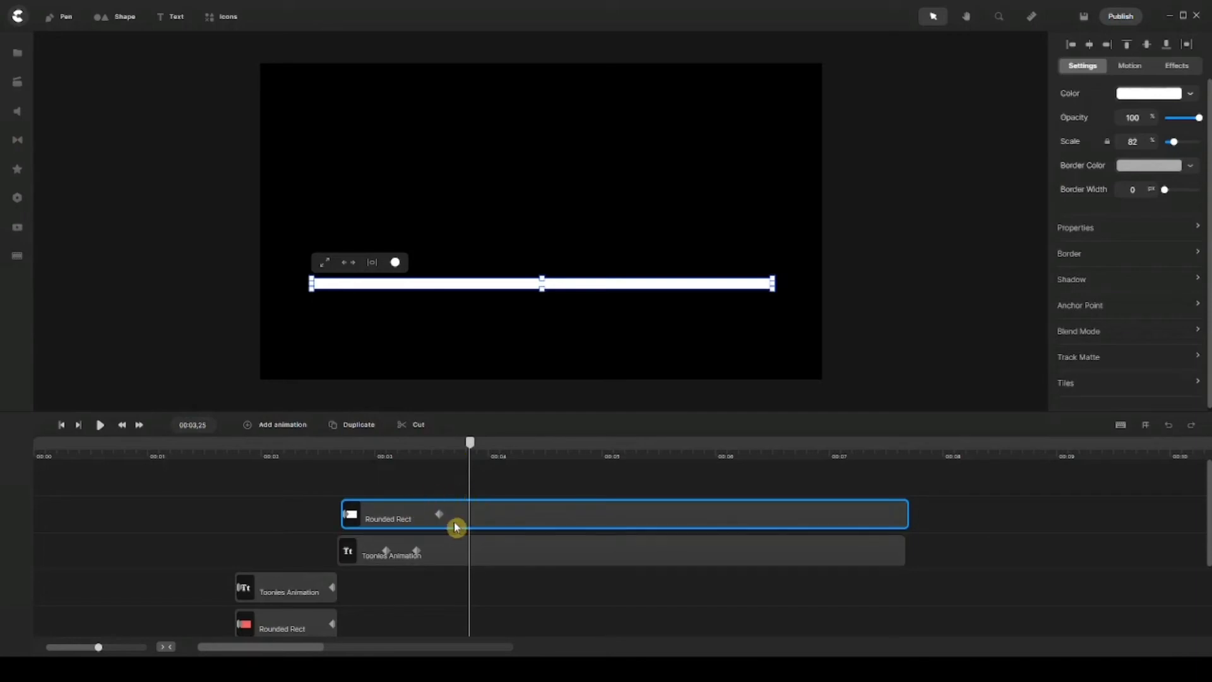
{"action": "left_click", "coordinate": [481, 501]}
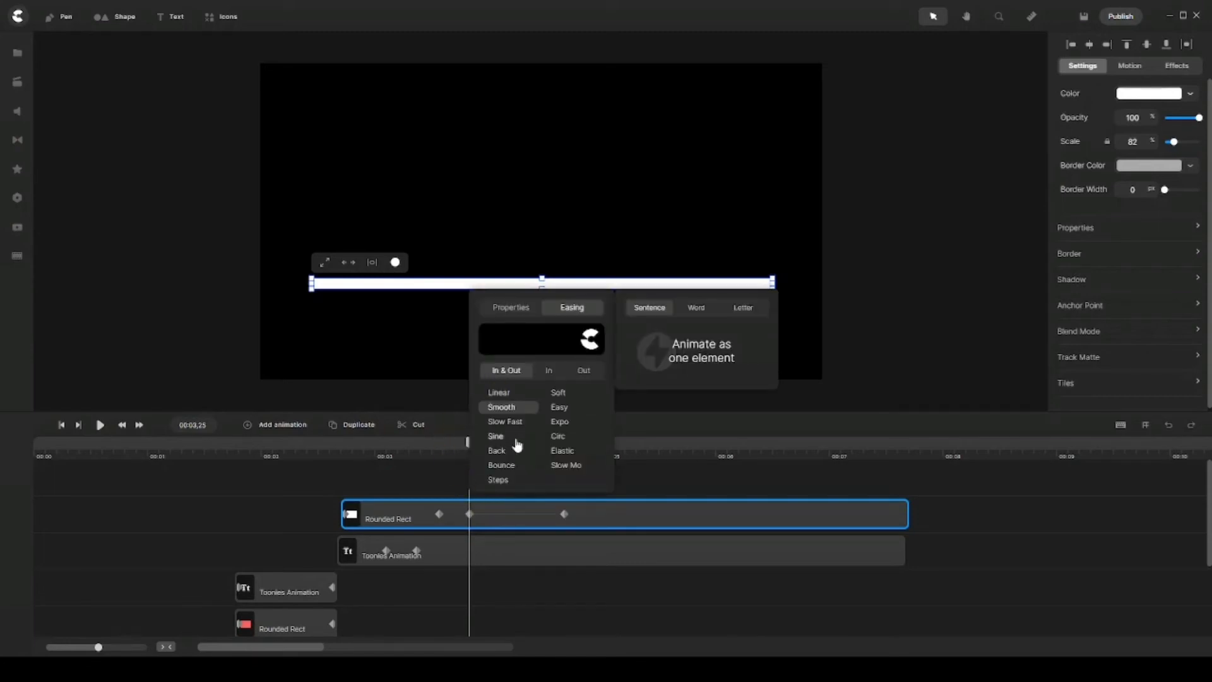
{"action": "left_click", "coordinate": [442, 480]}
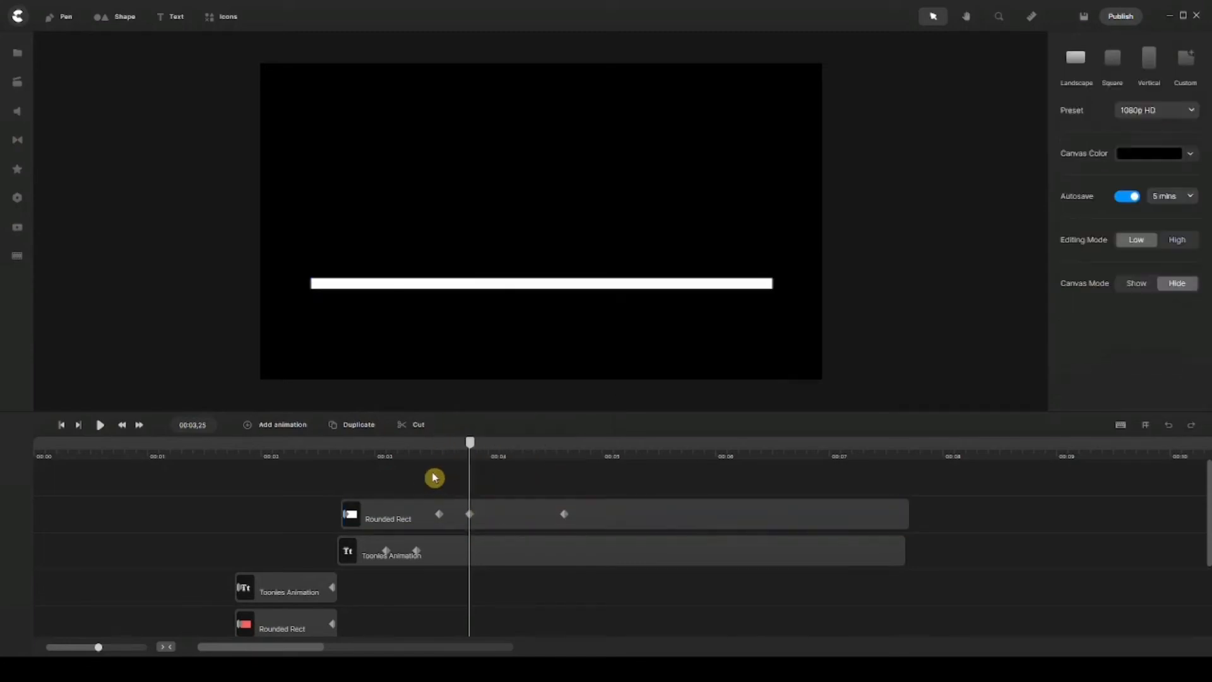
{"action": "left_click", "coordinate": [565, 513]}
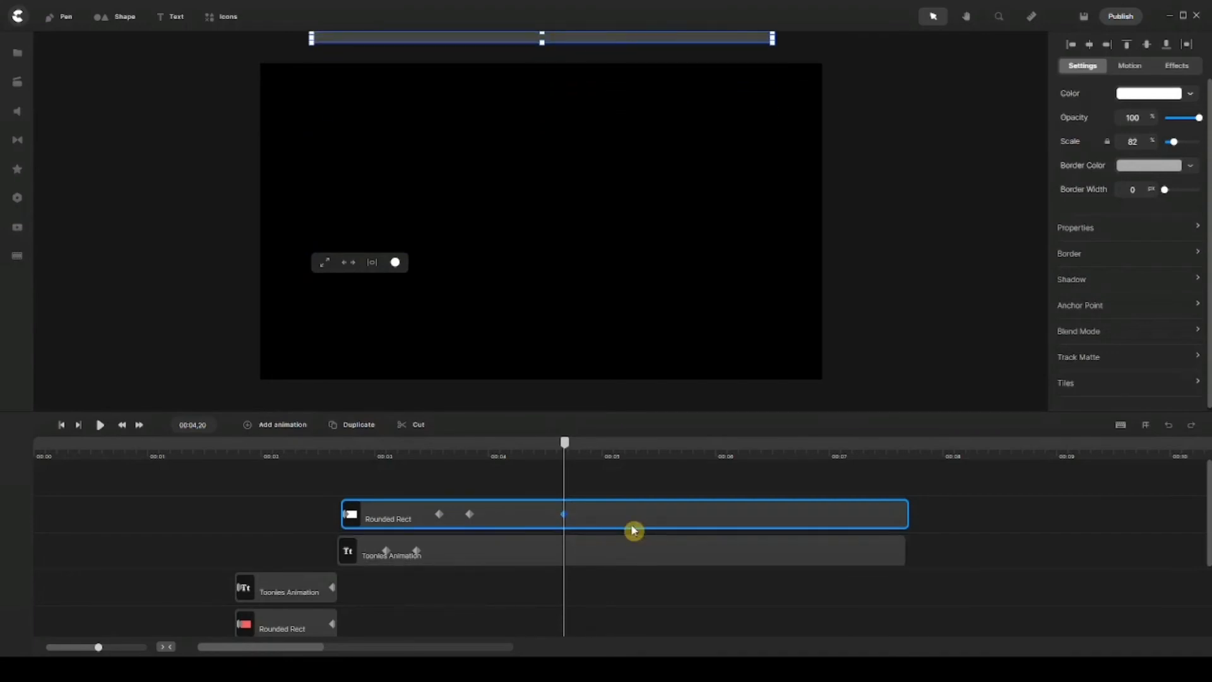
{"action": "left_click", "coordinate": [643, 487]}
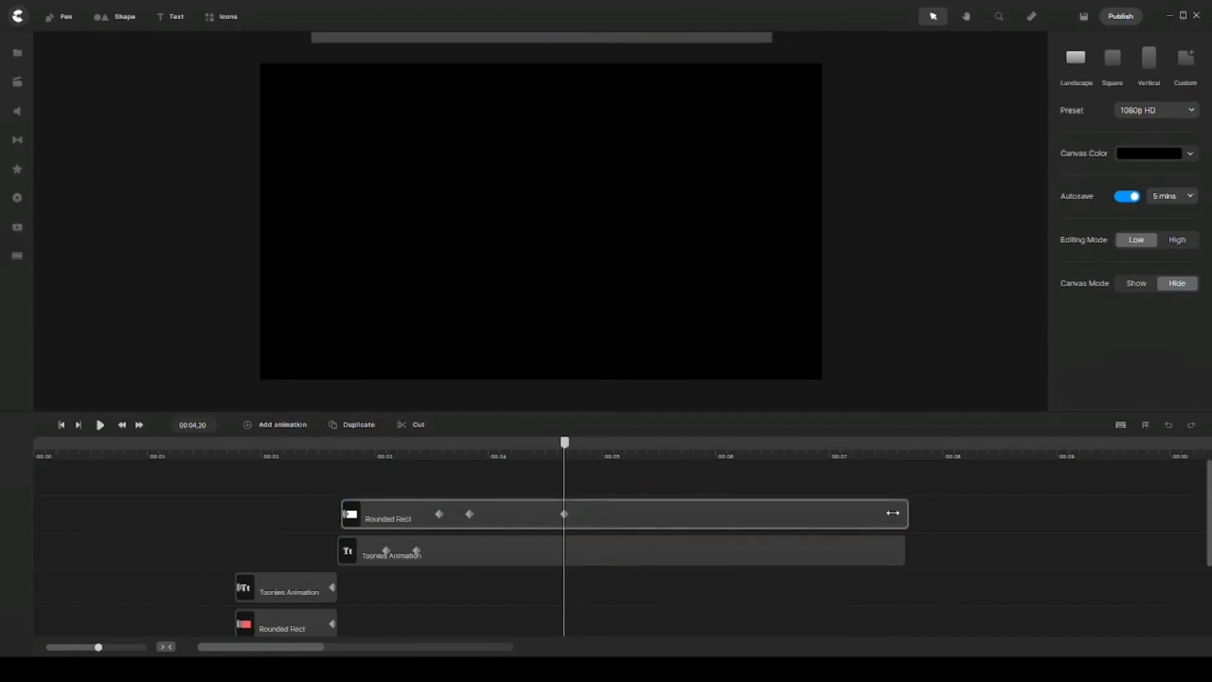
{"action": "left_click_drag", "start_coordinate": [893, 512], "coordinate": [568, 519]}
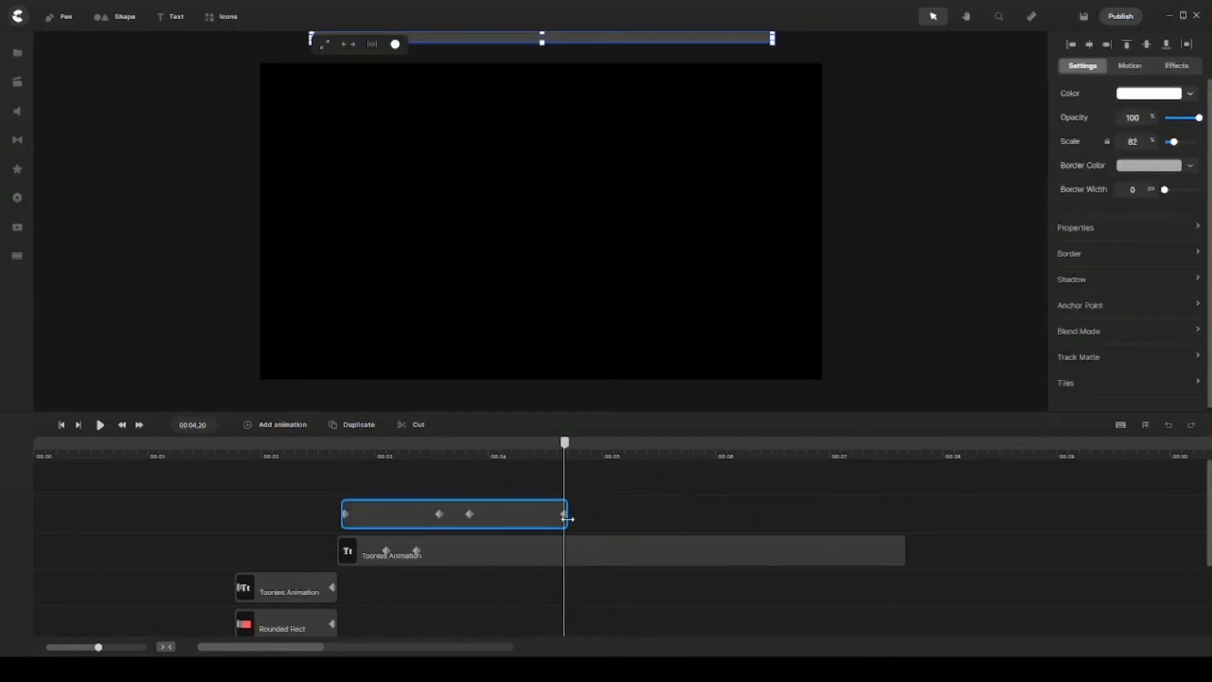
{"action": "left_click", "coordinate": [612, 505]}
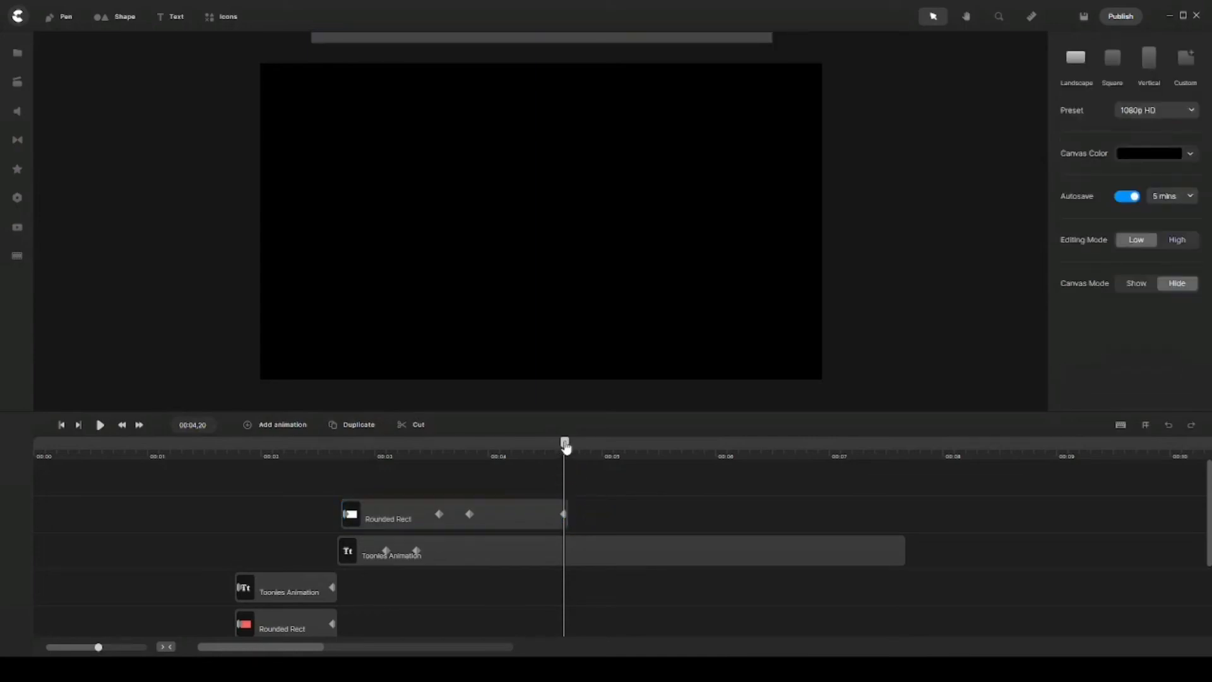
Add a white text layer reading "Toonies Animation" starting at 00:03,25
{"action": "left_click_drag", "start_coordinate": [566, 445], "coordinate": [469, 447]}
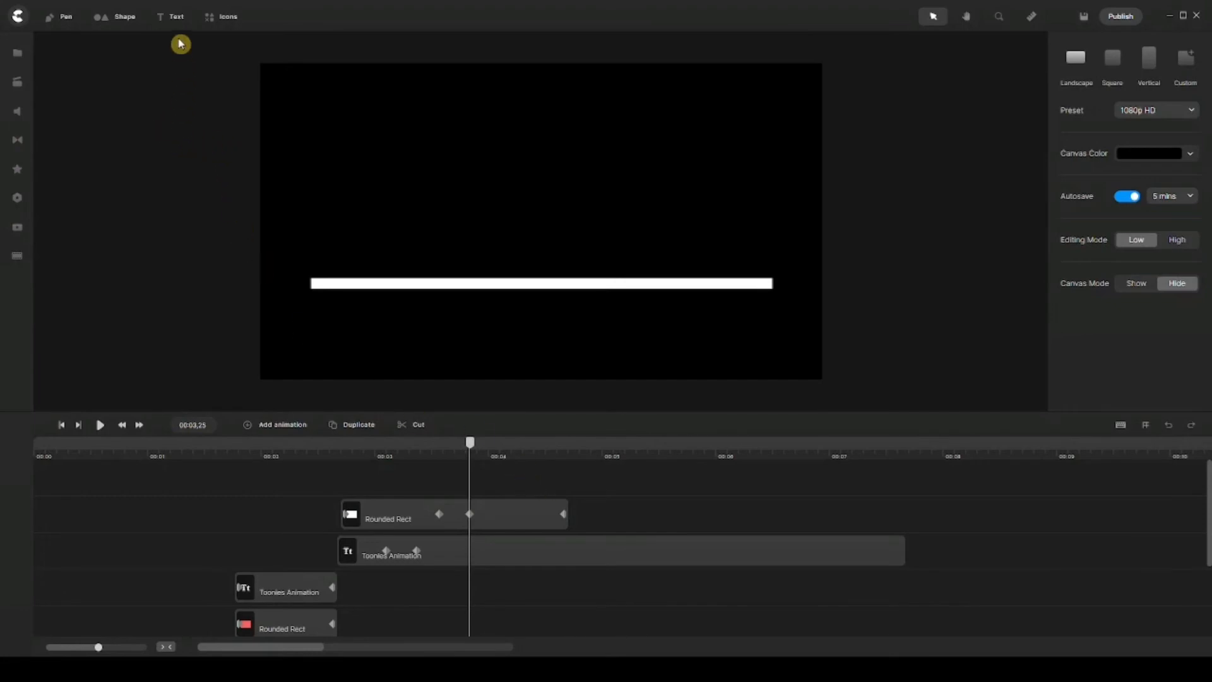
{"action": "left_click", "coordinate": [171, 19]}
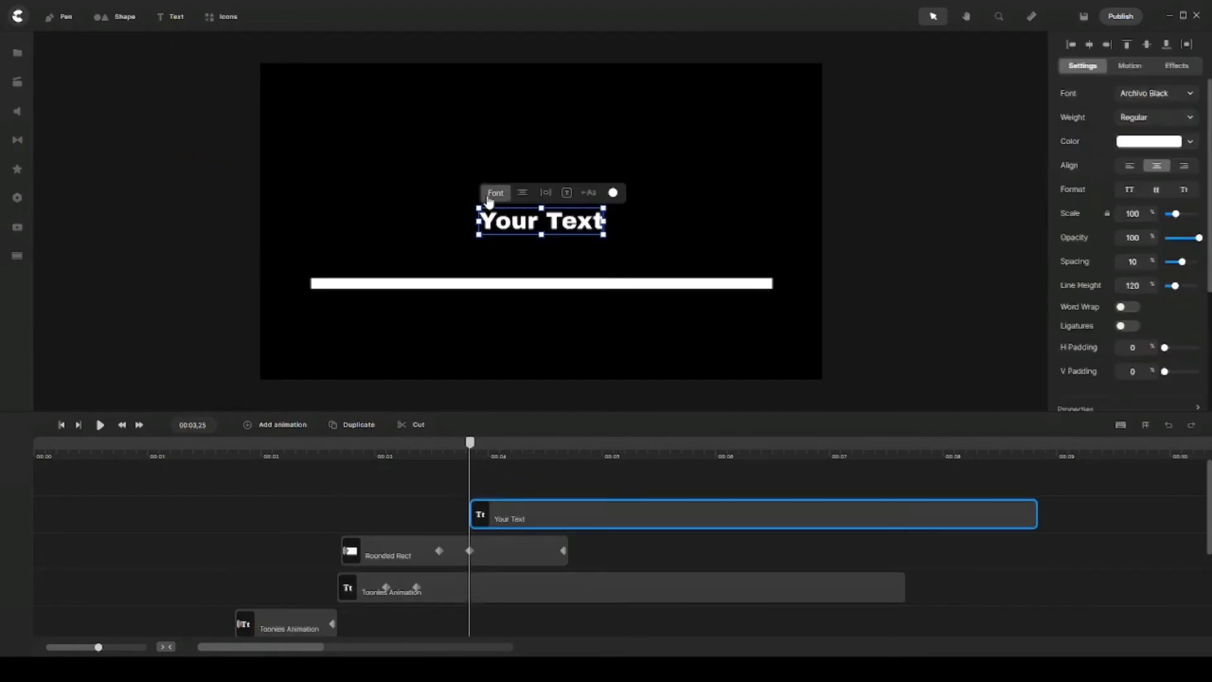
{"action": "double_click", "coordinate": [567, 219]}
{"action": "type", "text": "Toonie"}
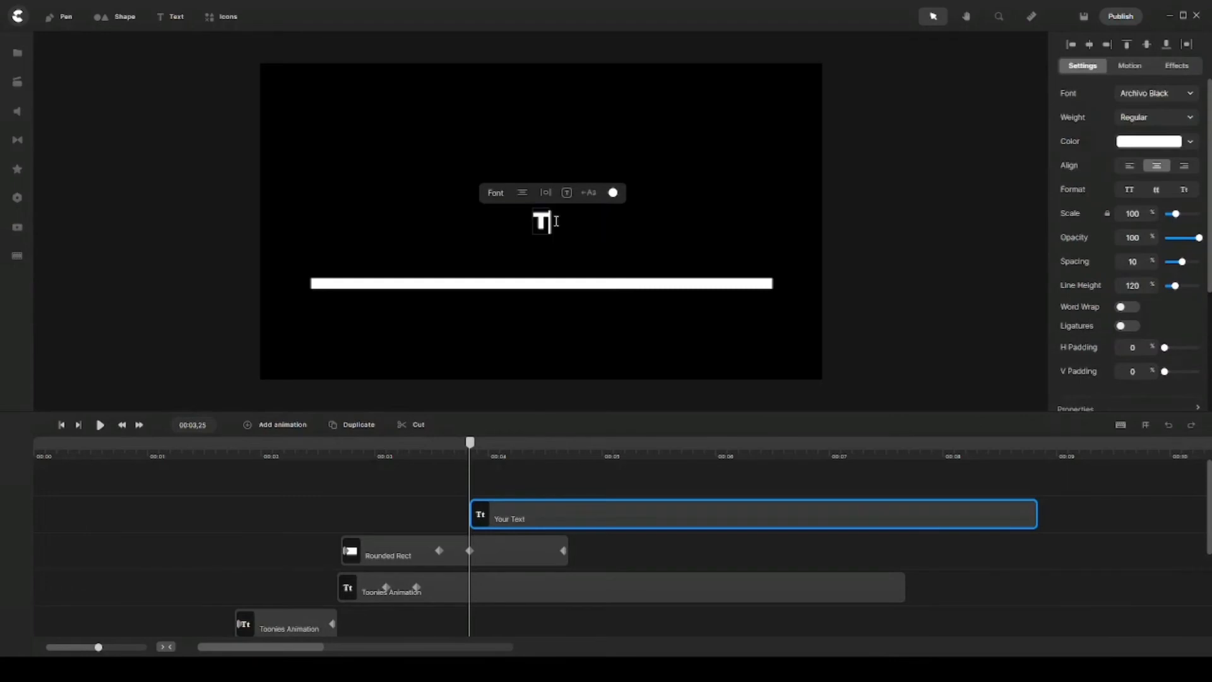
{"action": "type", "text": "Animation"}
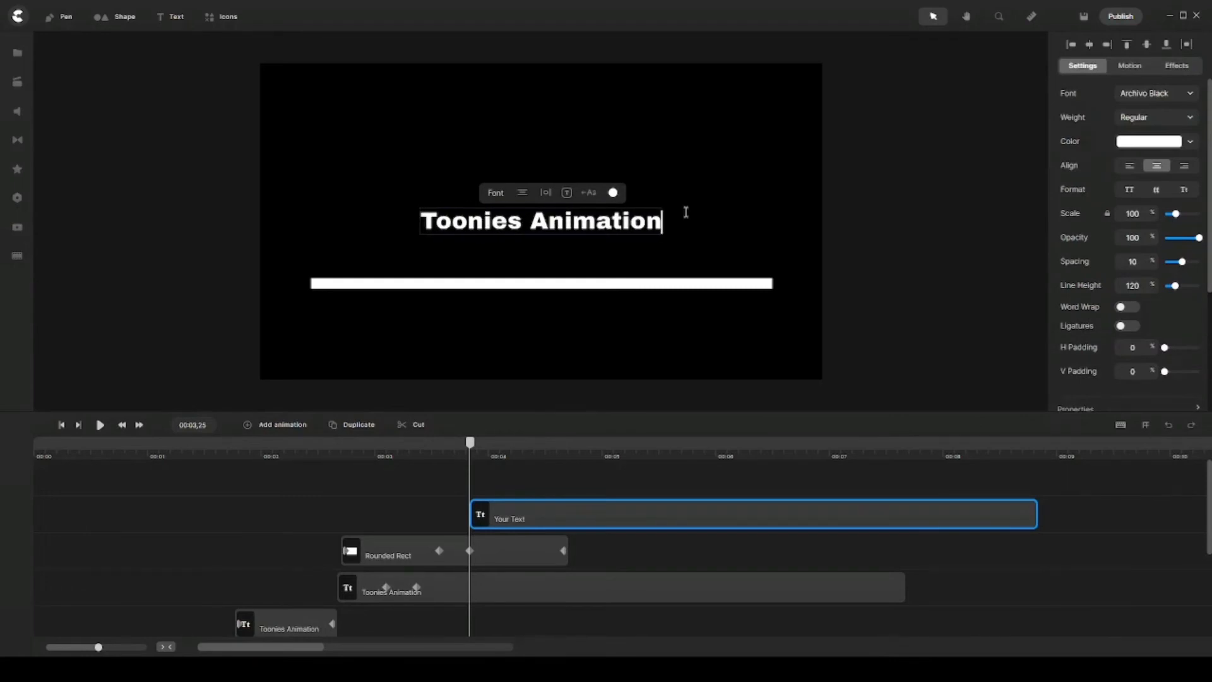
{"action": "left_click", "coordinate": [825, 209]}
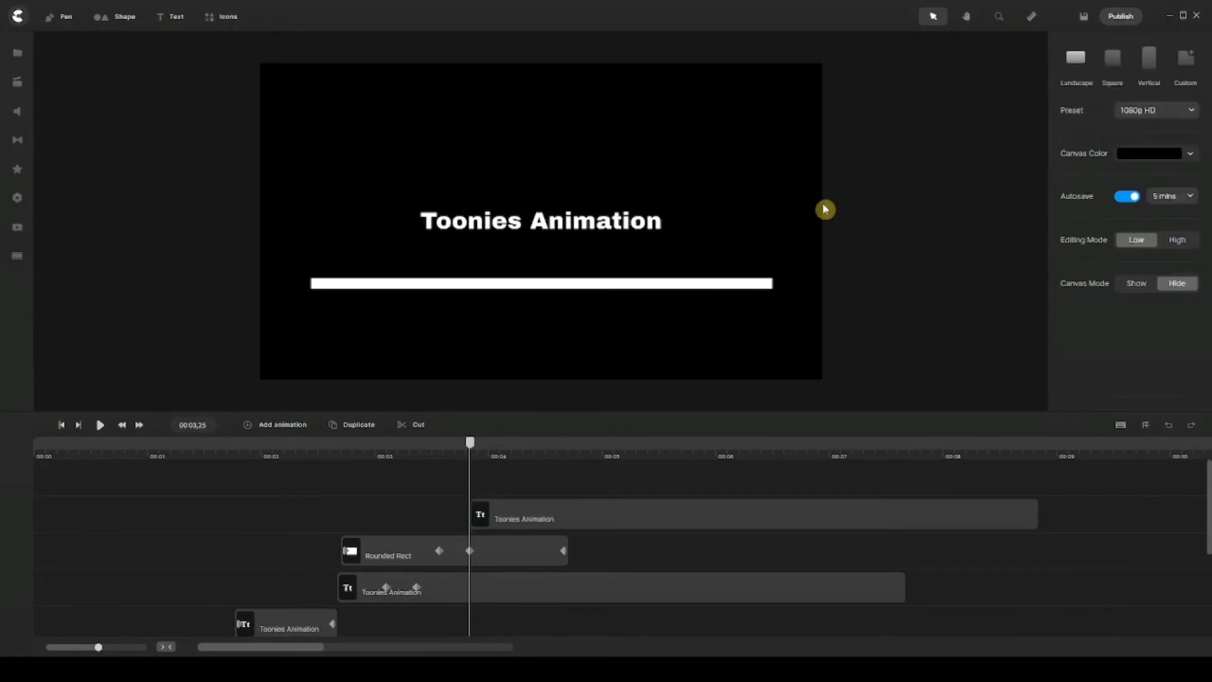
Set the new white title's scale to 190% so it spans the width of the white bar
{"action": "left_click", "coordinate": [542, 235]}
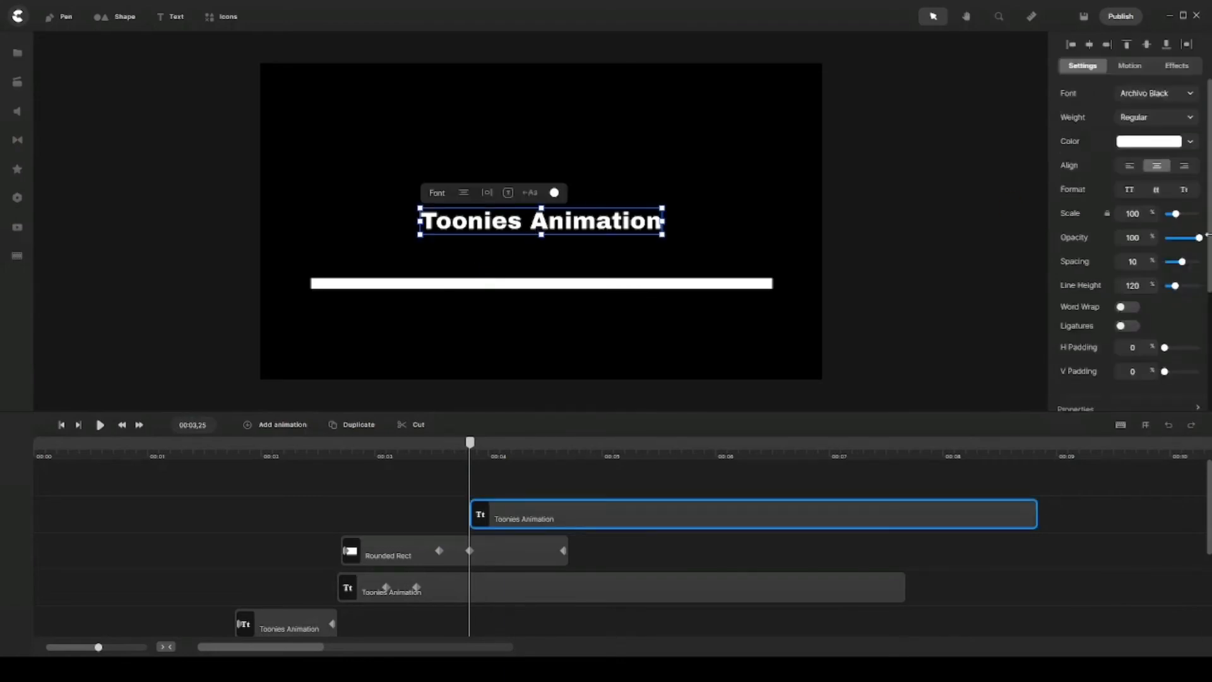
{"action": "left_click_drag", "start_coordinate": [1135, 214], "coordinate": [1098, 217]}
{"action": "left_click", "coordinate": [1002, 256]}
{"action": "left_click", "coordinate": [668, 230]}
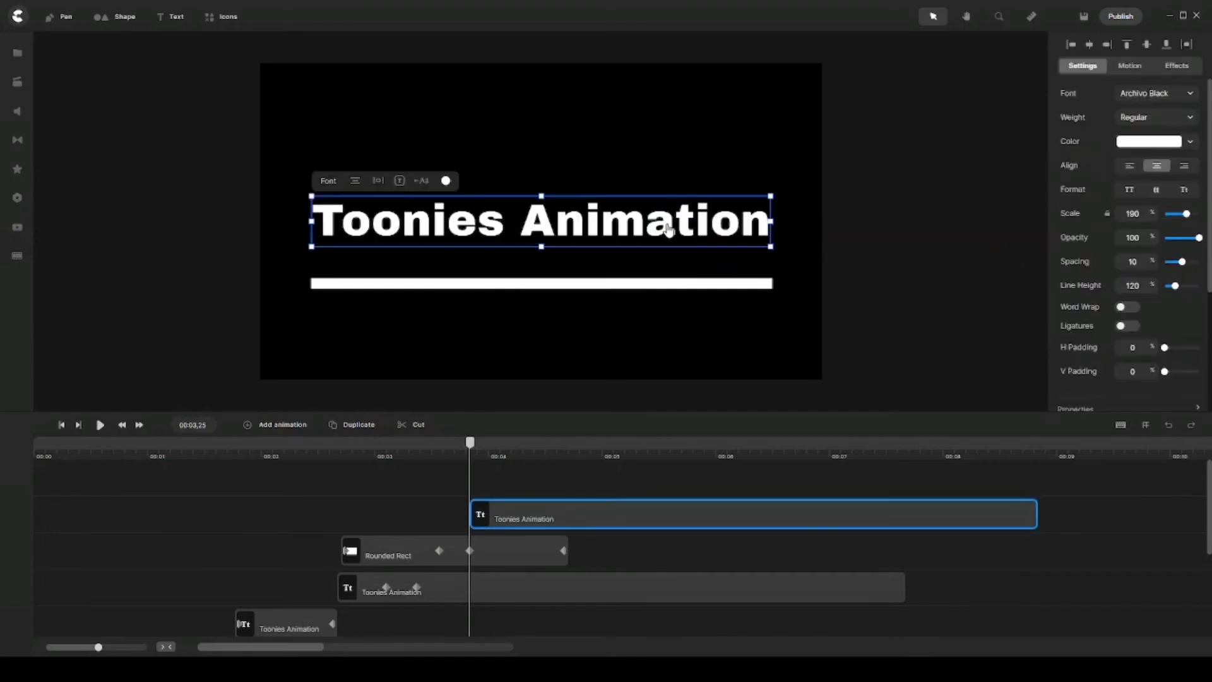
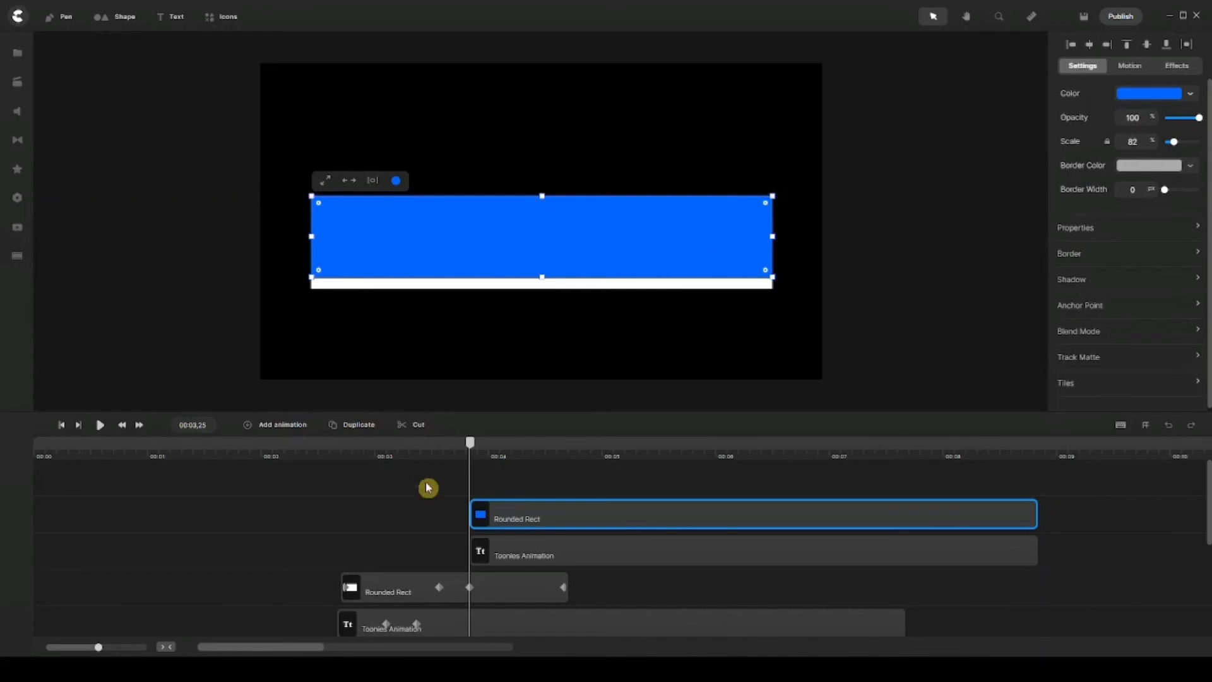
Change the blue rectangle's fill to black and extend its right edge slightly so it fully covers the white title
{"action": "left_click", "coordinate": [396, 180]}
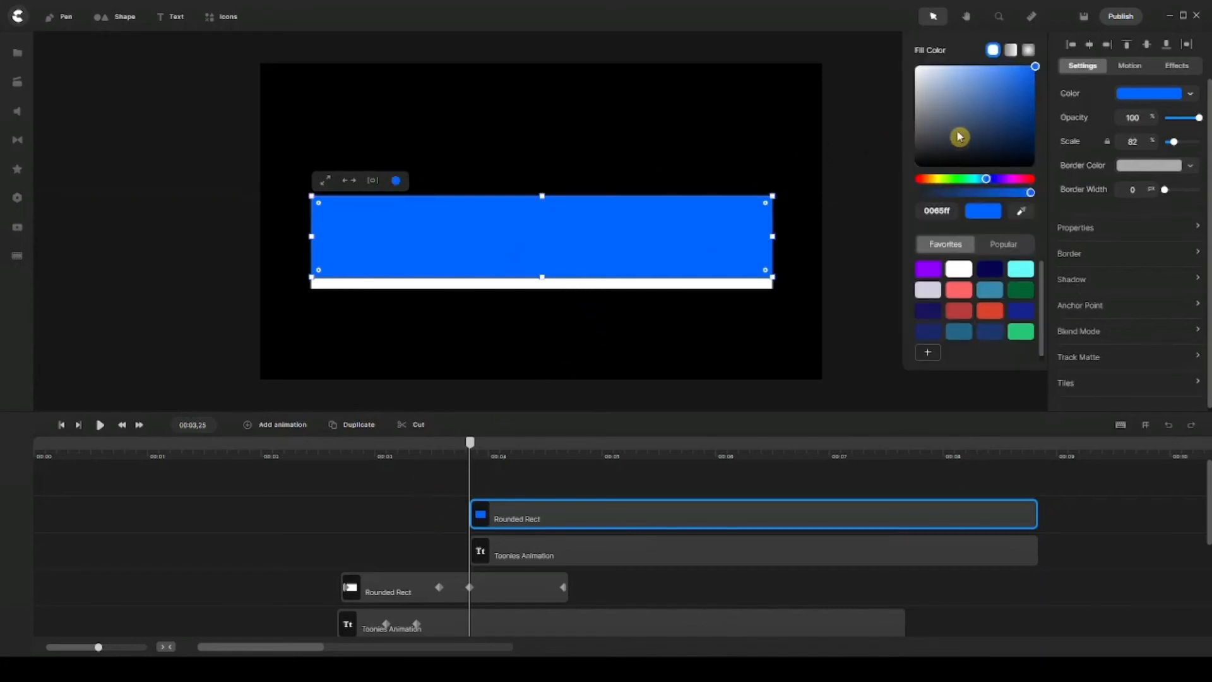
{"action": "left_click_drag", "start_coordinate": [958, 137], "coordinate": [892, 195]}
{"action": "left_click", "coordinate": [392, 503]}
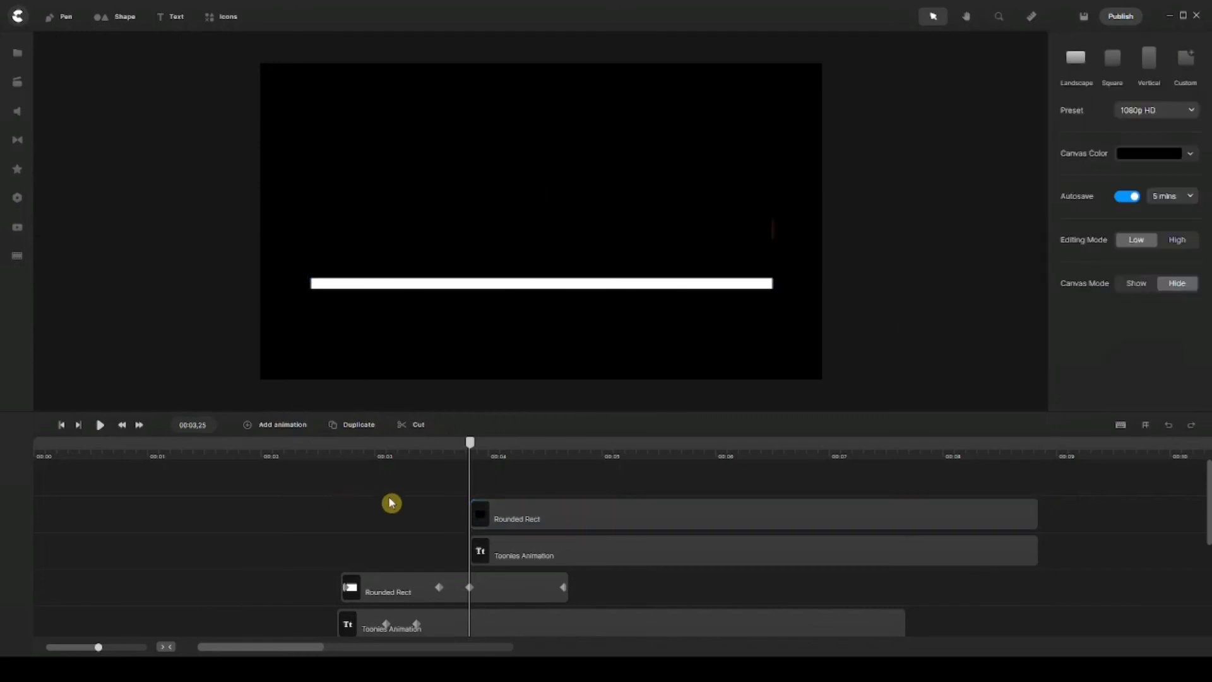
{"action": "left_click", "coordinate": [693, 227]}
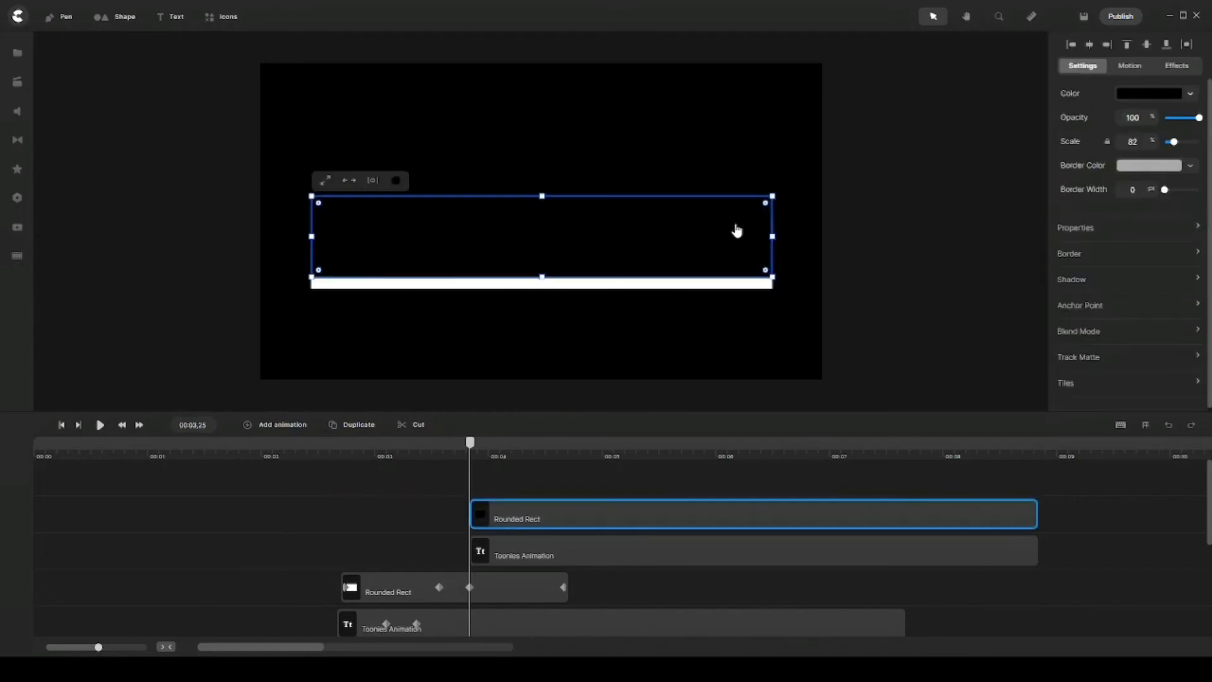
{"action": "left_click_drag", "start_coordinate": [769, 234], "coordinate": [775, 235]}
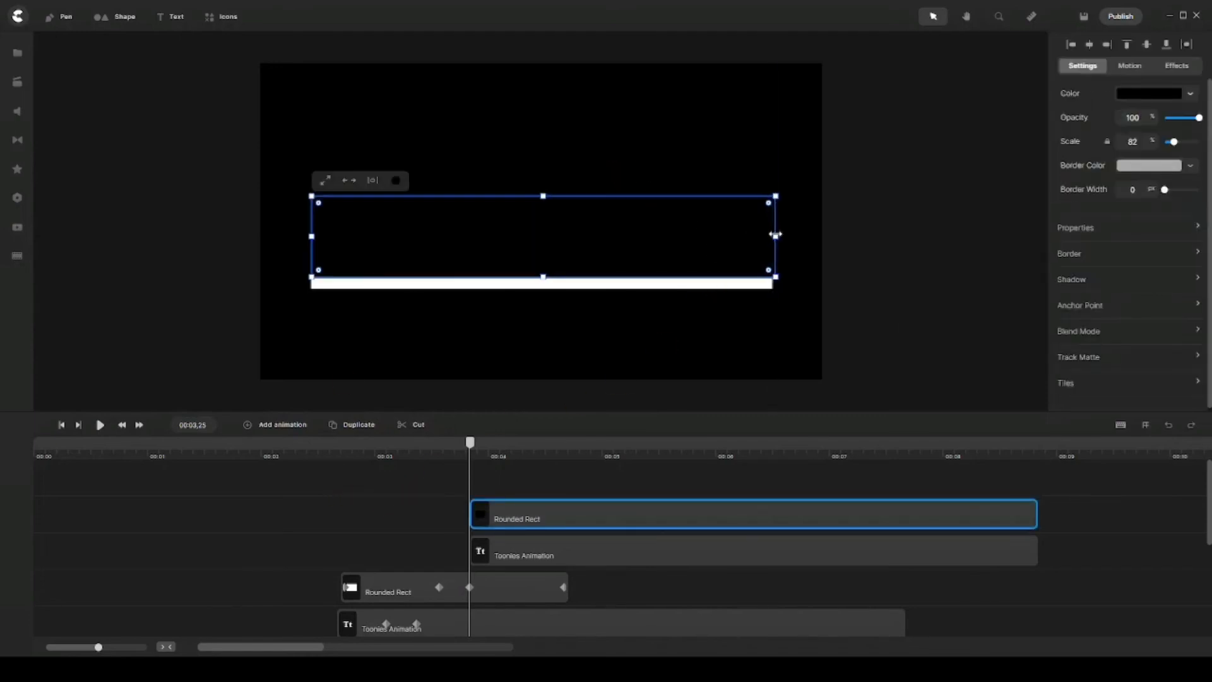
{"action": "left_click", "coordinate": [397, 516]}
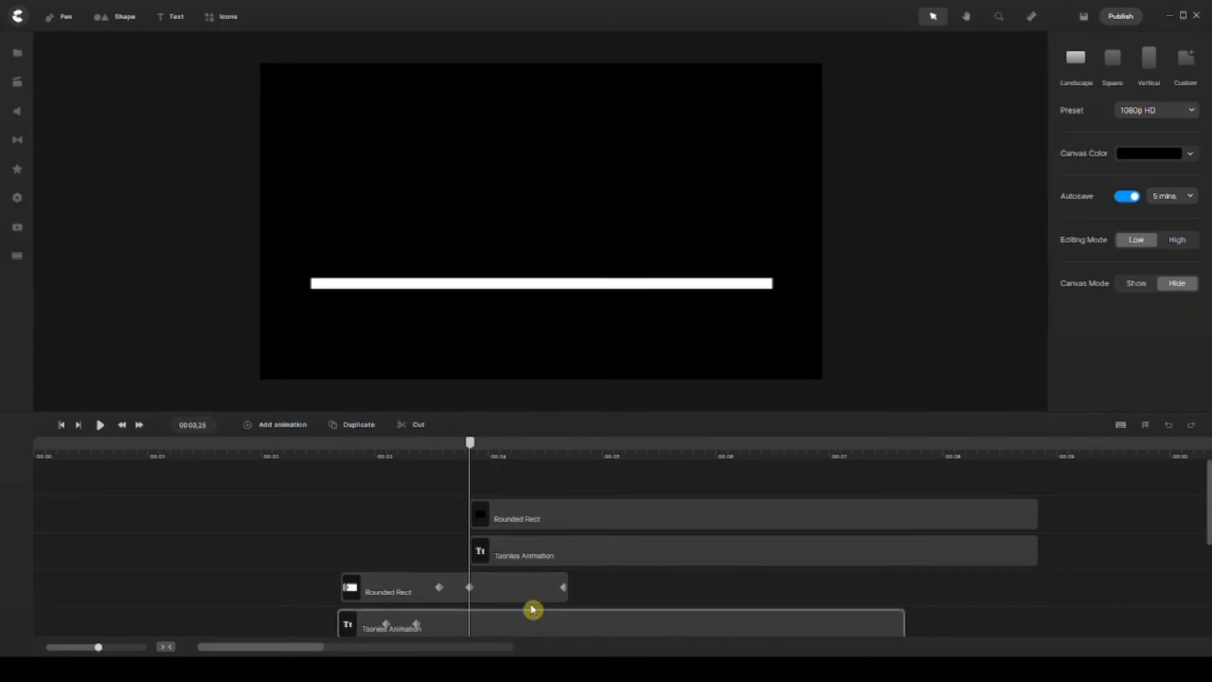
Shift the black rectangle's layer to start slightly before the white title and add an animation to it at 00:03,26
{"action": "mouse_move", "coordinate": [471, 446]}
{"action": "left_mouse_down"}
{"action": "mouse_move", "coordinate": [549, 445]}
{"action": "mouse_move", "coordinate": [475, 450]}
{"action": "left_mouse_up"}
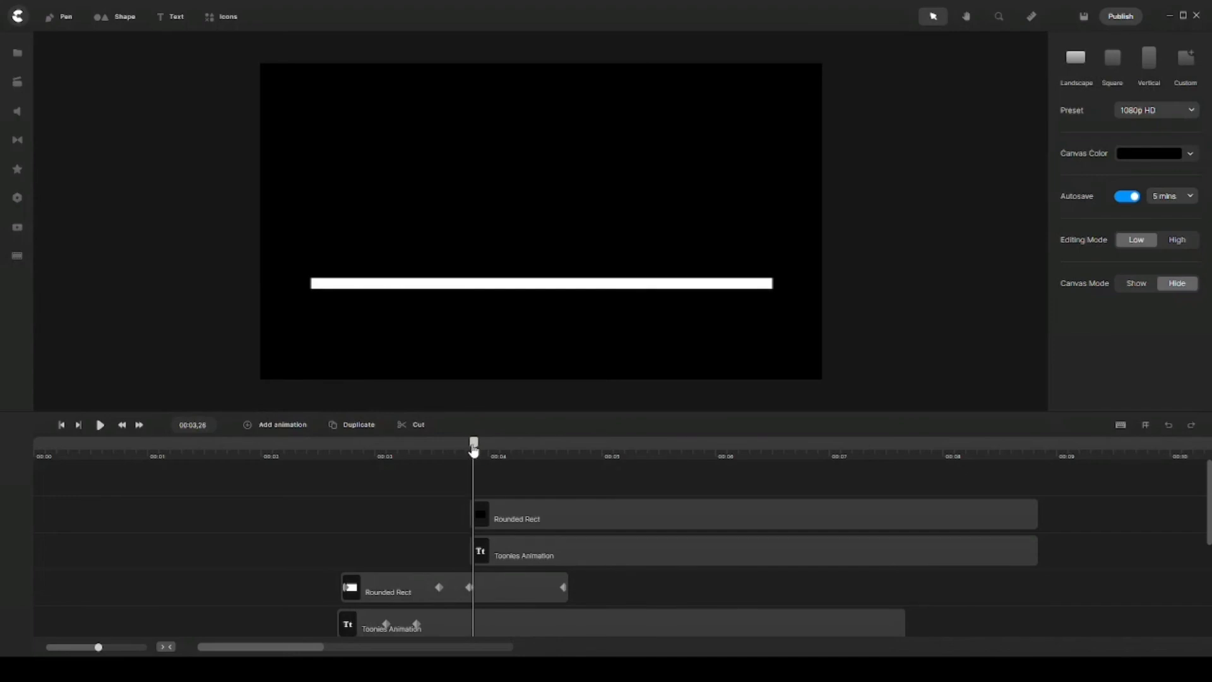
{"action": "left_click", "coordinate": [528, 516]}
{"action": "left_click_drag", "start_coordinate": [528, 515], "coordinate": [520, 515]}
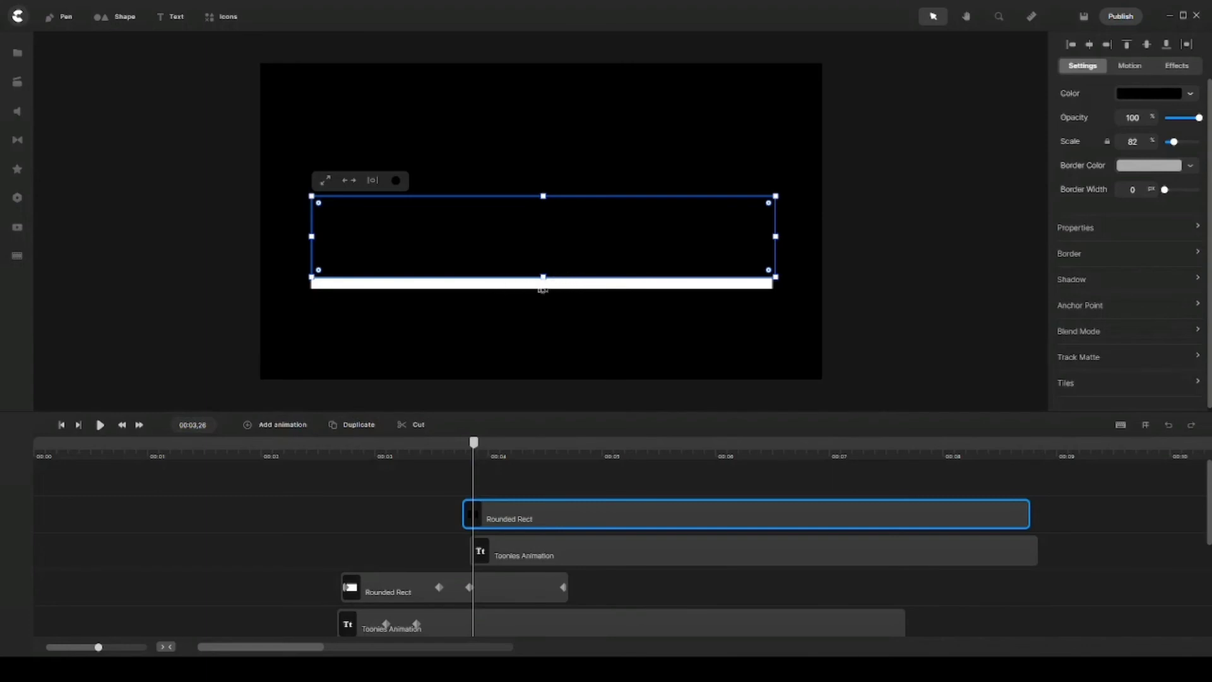
{"action": "left_click", "coordinate": [516, 502]}
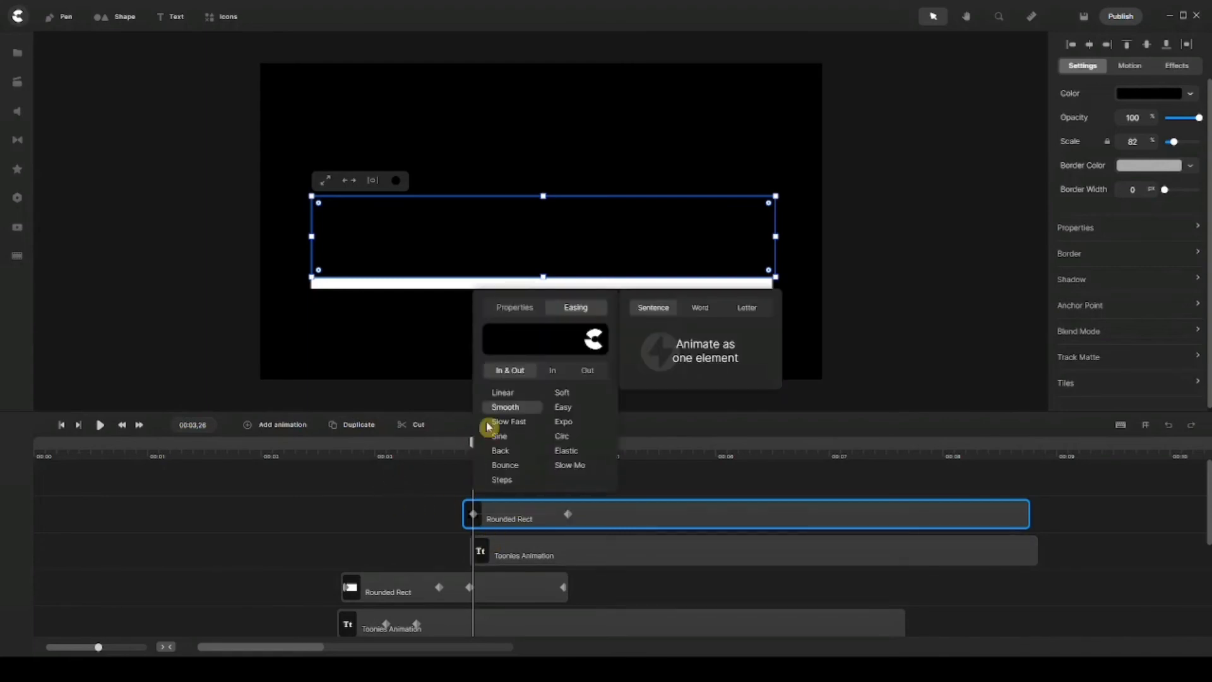
{"action": "left_click", "coordinate": [385, 493]}
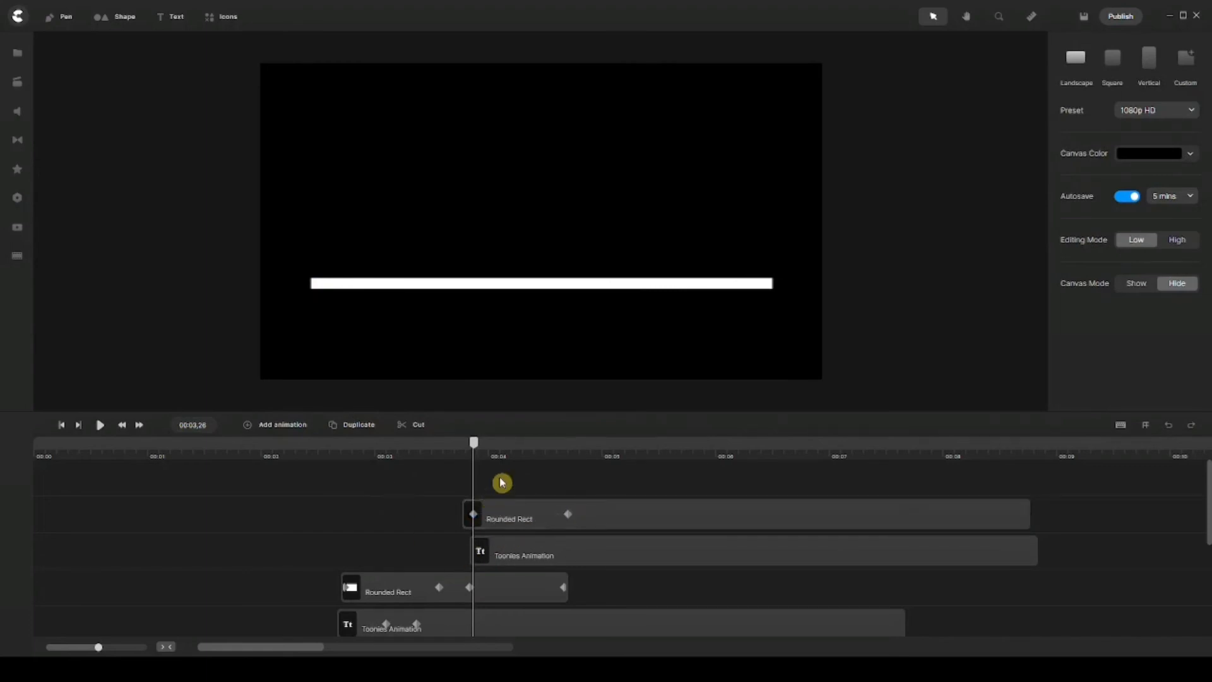
Align the black rectangle's animation keyframes with the white bar's rise, starting at 00:03,25 and ending at 00:04,20
{"action": "left_click_drag", "start_coordinate": [514, 450], "coordinate": [617, 446]}
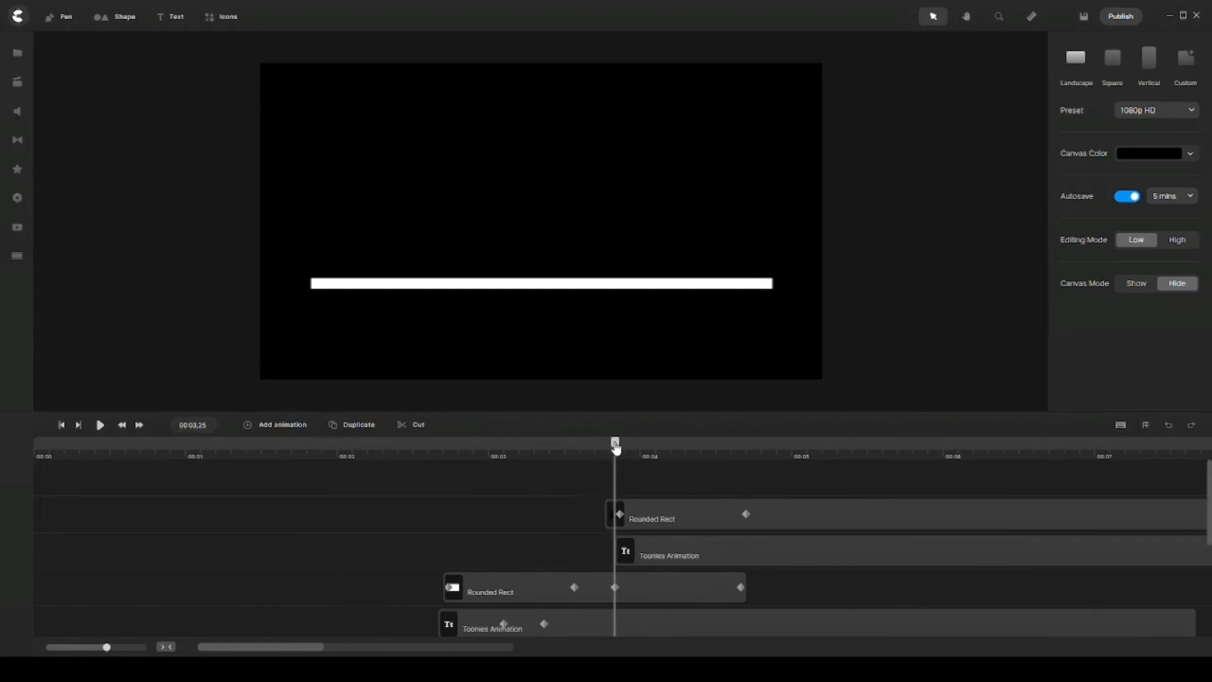
{"action": "left_click", "coordinate": [615, 505]}
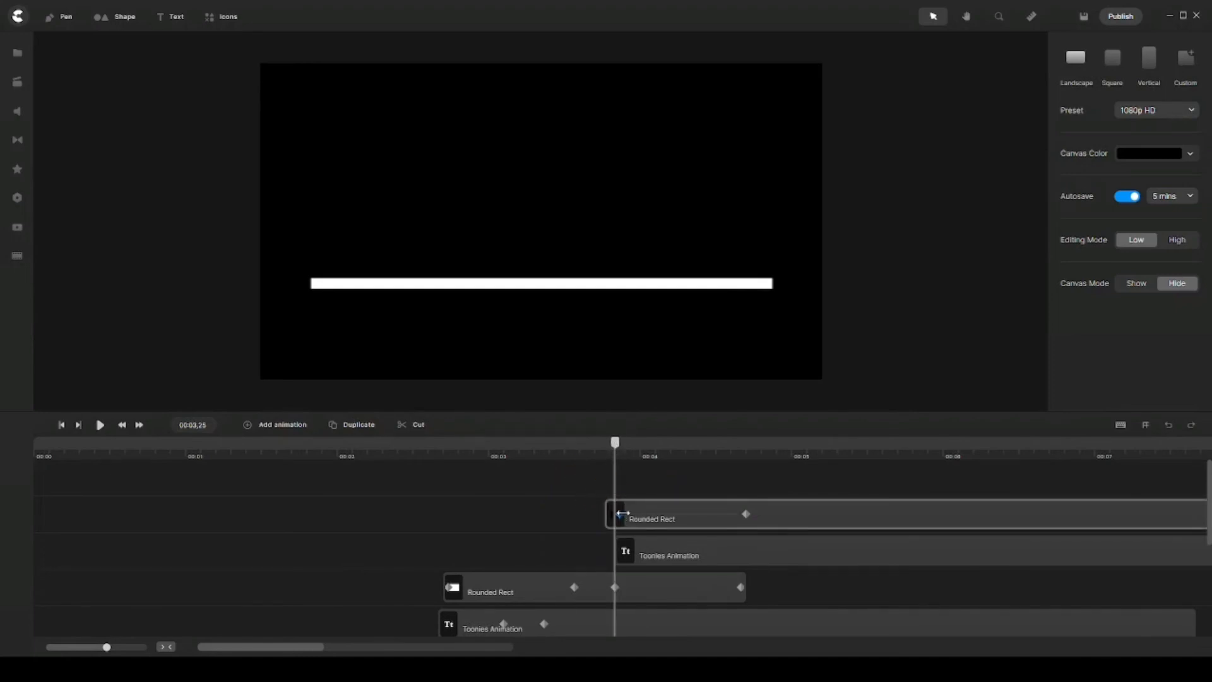
{"action": "left_click", "coordinate": [616, 514]}
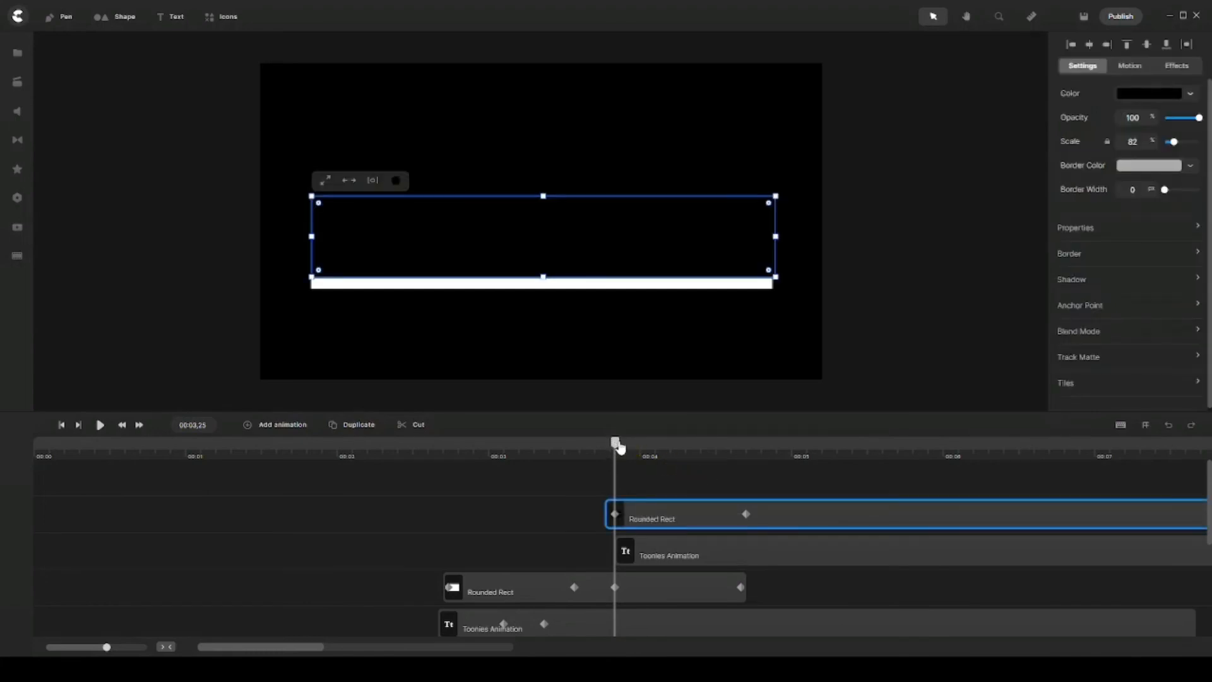
{"action": "left_click_drag", "start_coordinate": [615, 444], "coordinate": [742, 450]}
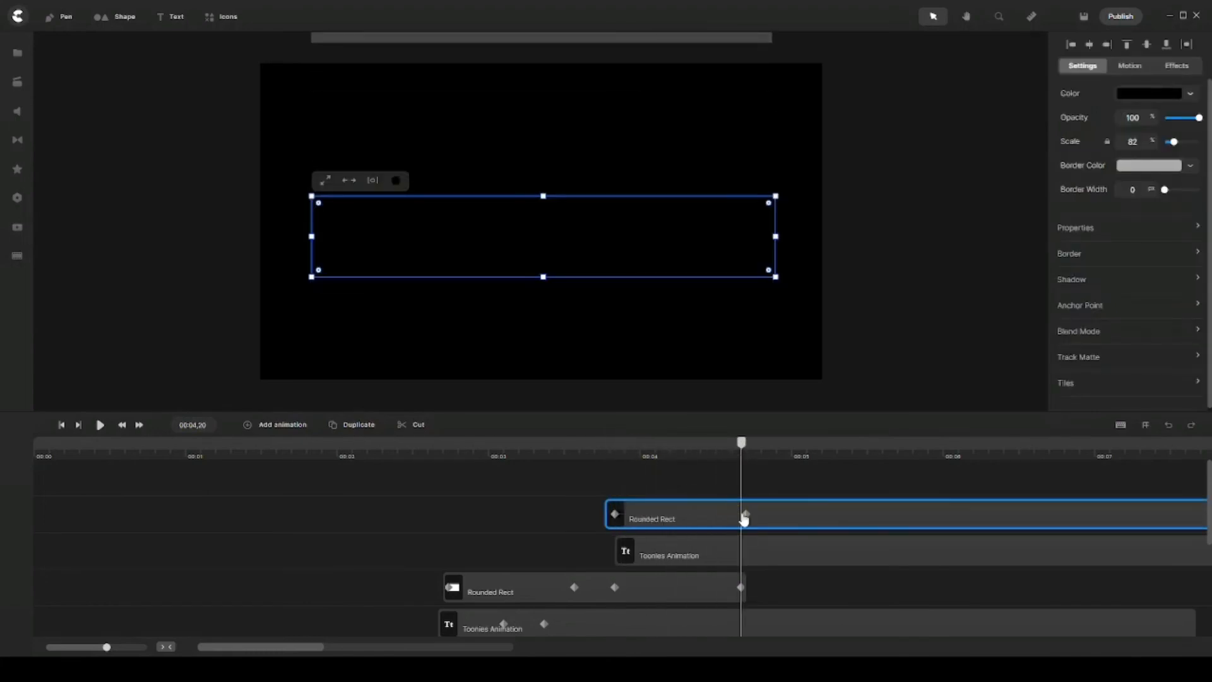
{"action": "left_click", "coordinate": [700, 484]}
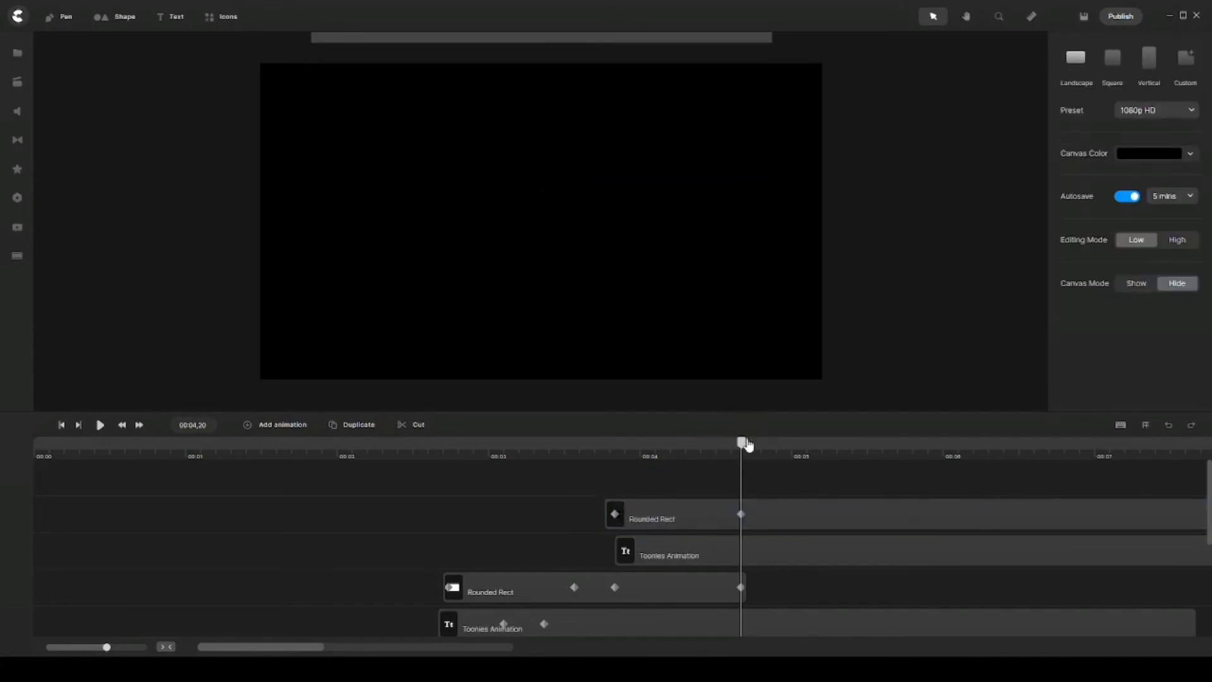
Show layers outside the canvas and raise the black rectangle above the canvas at its 00:04,20 keyframe
{"action": "left_click_drag", "start_coordinate": [742, 441], "coordinate": [636, 454]}
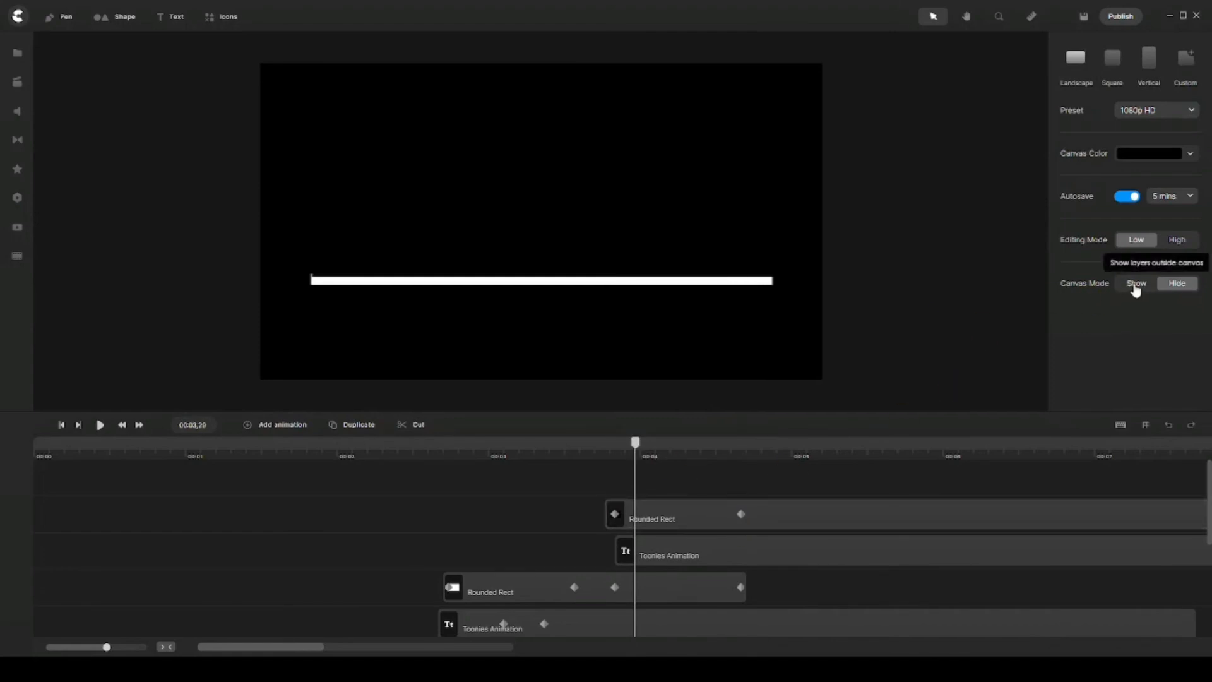
{"action": "left_click", "coordinate": [1136, 284]}
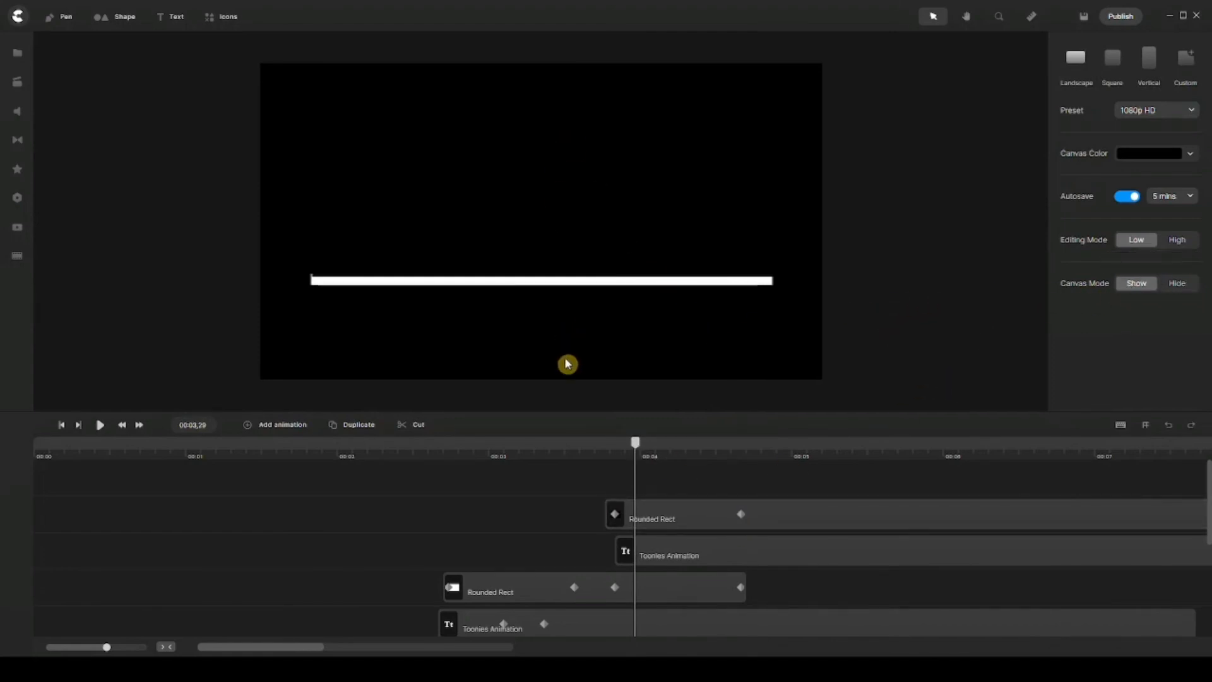
{"action": "left_click", "coordinate": [741, 514]}
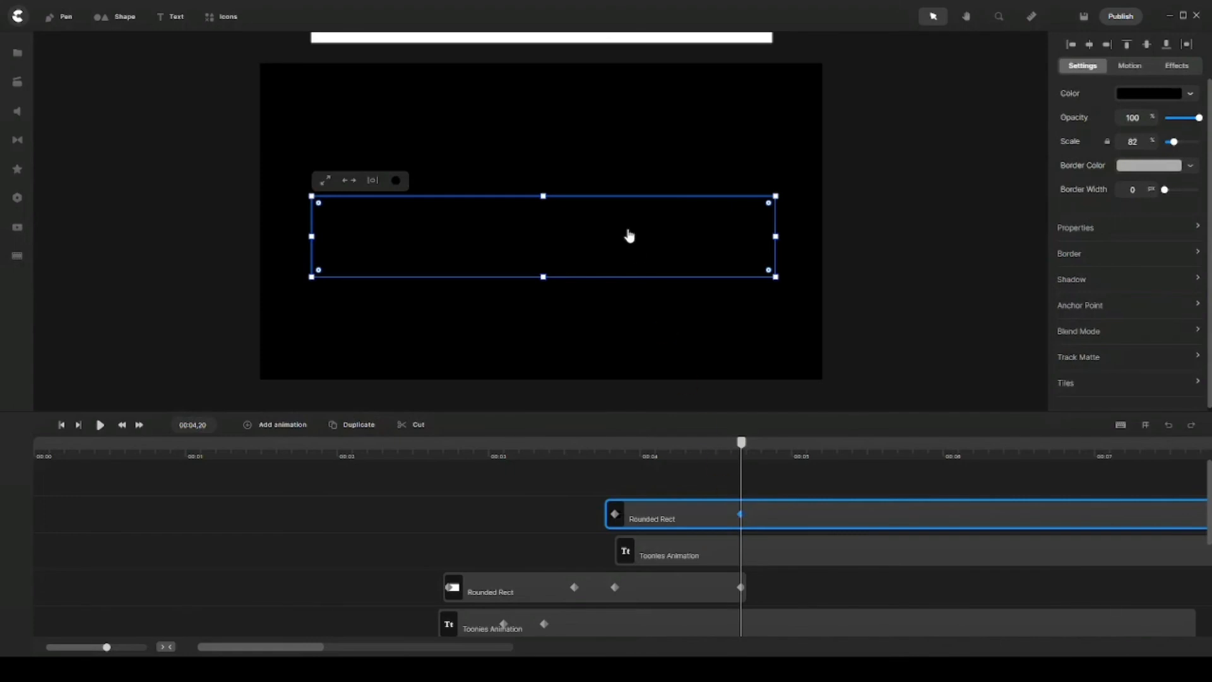
{"action": "key", "text": "shift+Up"}
{"action": "key", "text": "shift+Up"}
{"action": "key", "text": "shift+Up"}
{"action": "key", "text": "shift+Up"}
{"action": "key", "text": "shift+Up"}
{"action": "key", "text": "shift+Up"}
{"action": "key", "text": "shift+Up"}
{"action": "key", "text": "shift+Up"}
{"action": "key", "text": "shift+Up"}
{"action": "key", "text": "shift+Up"}
{"action": "key", "text": "shift+Up"}
{"action": "key", "text": "shift+Up"}
{"action": "key", "text": "shift+Up"}
{"action": "key", "text": "shift+Up"}
{"action": "key", "text": "shift+Up"}
{"action": "key", "text": "shift+Up"}
{"action": "key", "text": "shift+Up"}
{"action": "key", "text": "shift+Up"}
{"action": "key", "text": "shift+Up"}
{"action": "key", "text": "shift+Up"}
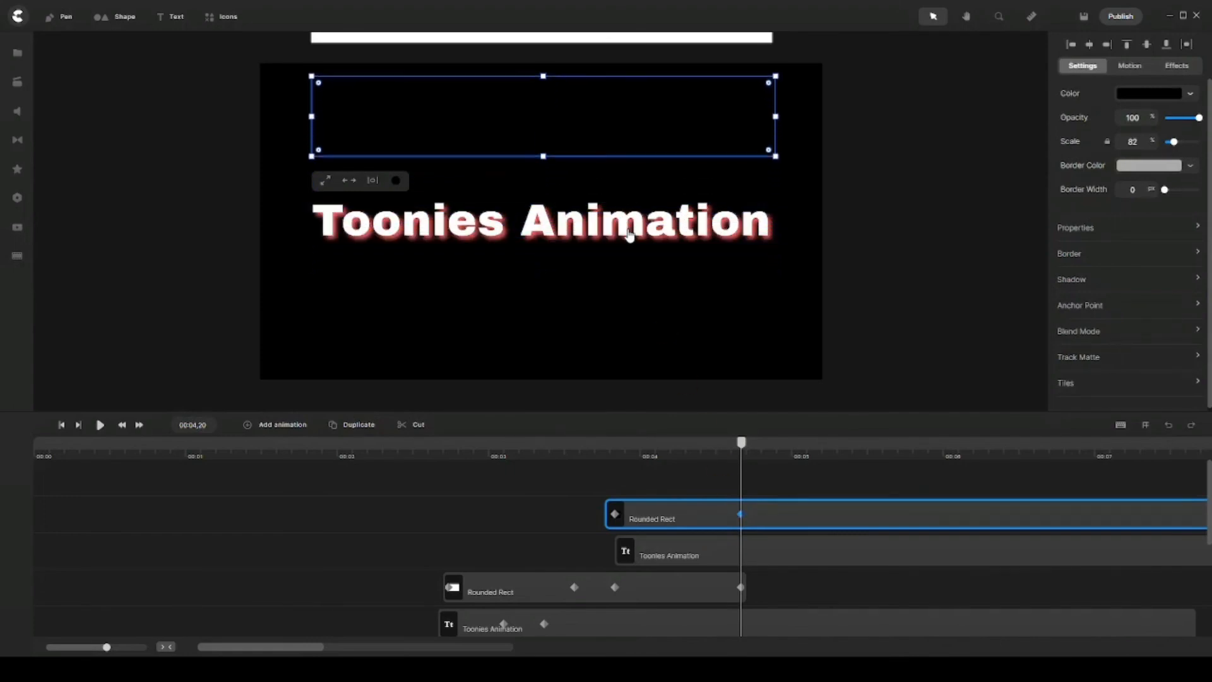
{"action": "key", "text": "shift+Up"}
{"action": "key", "text": "shift+Up"}
{"action": "key", "text": "shift+Up"}
{"action": "key", "text": "shift+Up"}
{"action": "key", "text": "shift+Up"}
{"action": "key", "text": "shift+Up"}
{"action": "key", "text": "shift+Up"}
{"action": "key", "text": "shift+Up"}
{"action": "key", "text": "shift+Up"}
{"action": "key", "text": "shift+Up"}
{"action": "key", "text": "shift+Up"}
{"action": "key", "text": "shift+Up"}
{"action": "key", "text": "shift+Up"}
{"action": "key", "text": "shift+Up"}
{"action": "key", "text": "shift+Up"}
{"action": "key", "text": "shift+Up"}
{"action": "key", "text": "shift+Up"}
{"action": "key", "text": "shift+Up"}
{"action": "key", "text": "shift+Up"}
{"action": "key", "text": "shift+Up"}
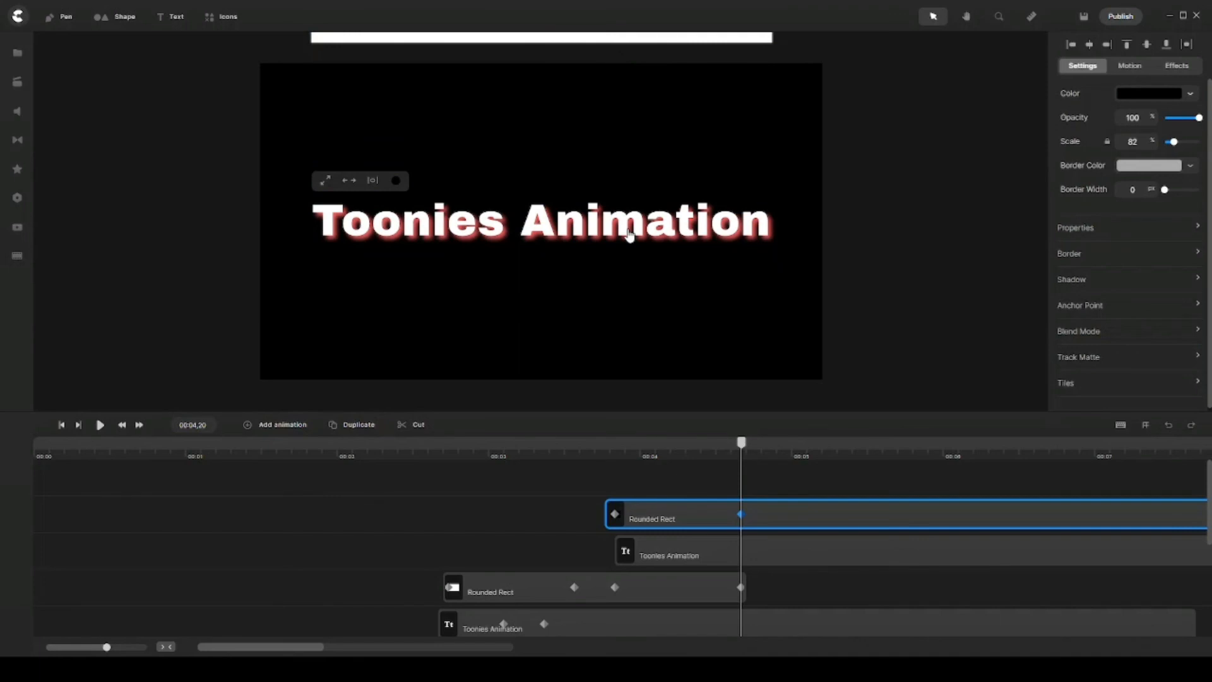
Nudge the raised black rectangle down at 00:04,20 until its lower edge meets the top of the white bar
{"action": "scroll", "coordinate": [555, 173], "scroll_direction": "down", "scroll_amount": 5}
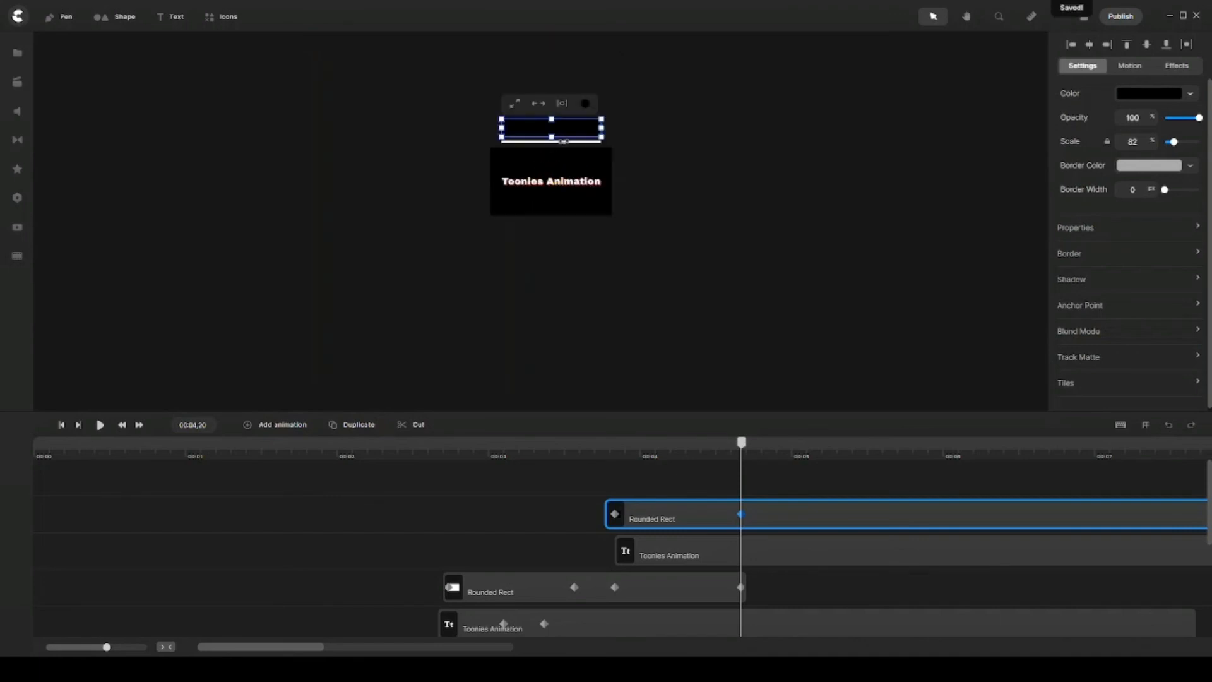
{"action": "left_click", "coordinate": [999, 17]}
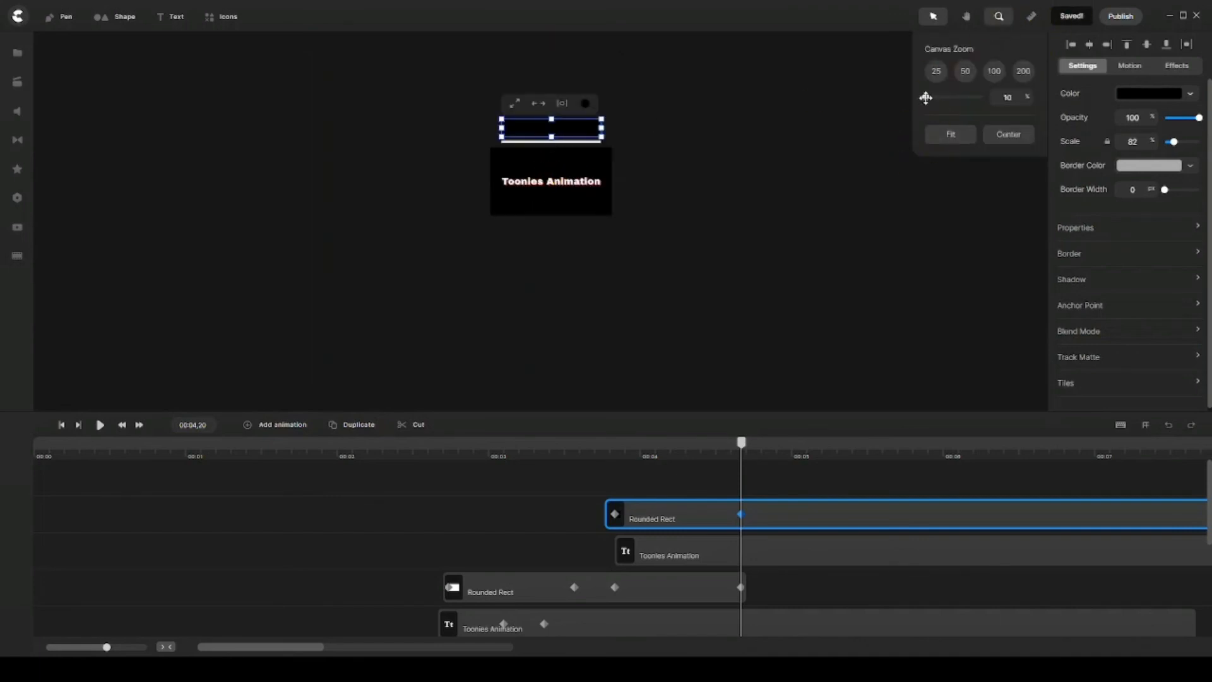
{"action": "left_click_drag", "start_coordinate": [926, 97], "coordinate": [928, 96]}
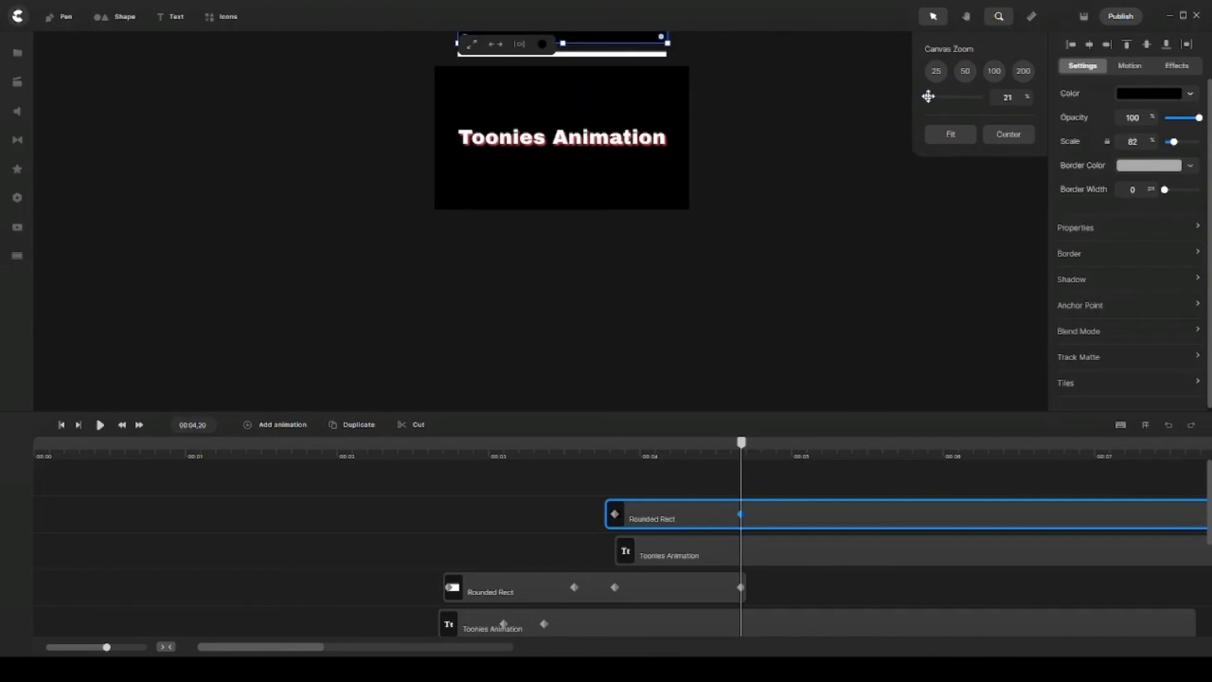
{"action": "left_click", "coordinate": [966, 16]}
{"action": "left_click_drag", "start_coordinate": [613, 101], "coordinate": [611, 265]}
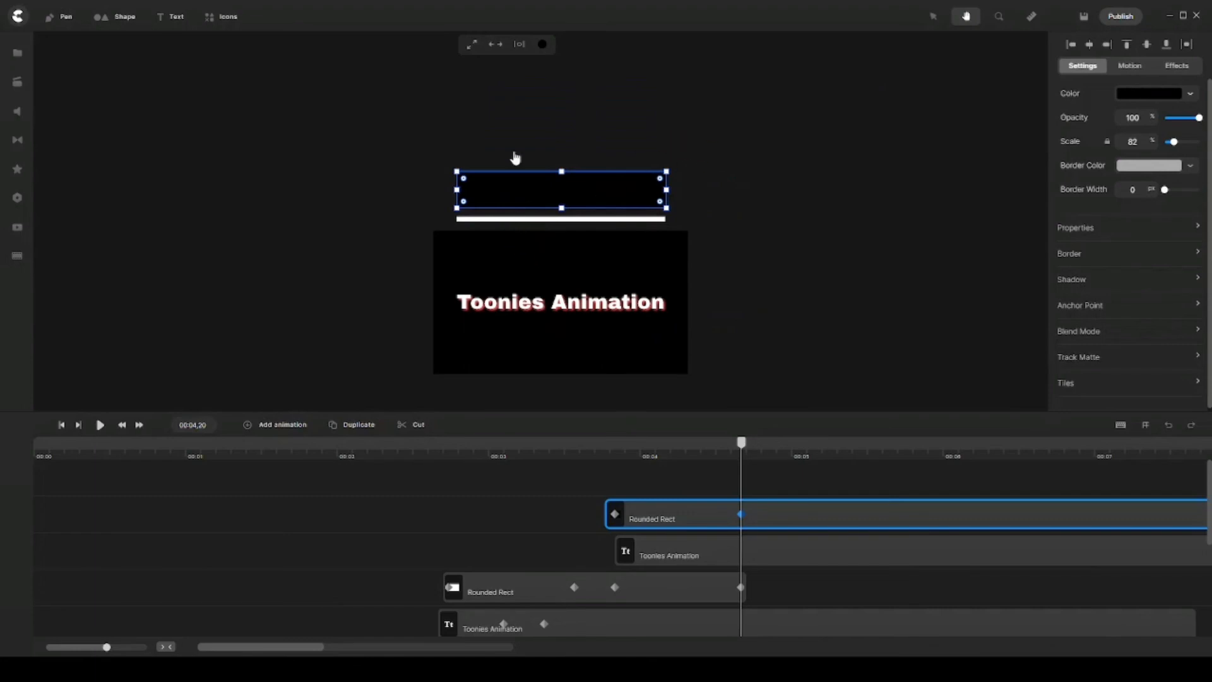
{"action": "left_click", "coordinate": [933, 16]}
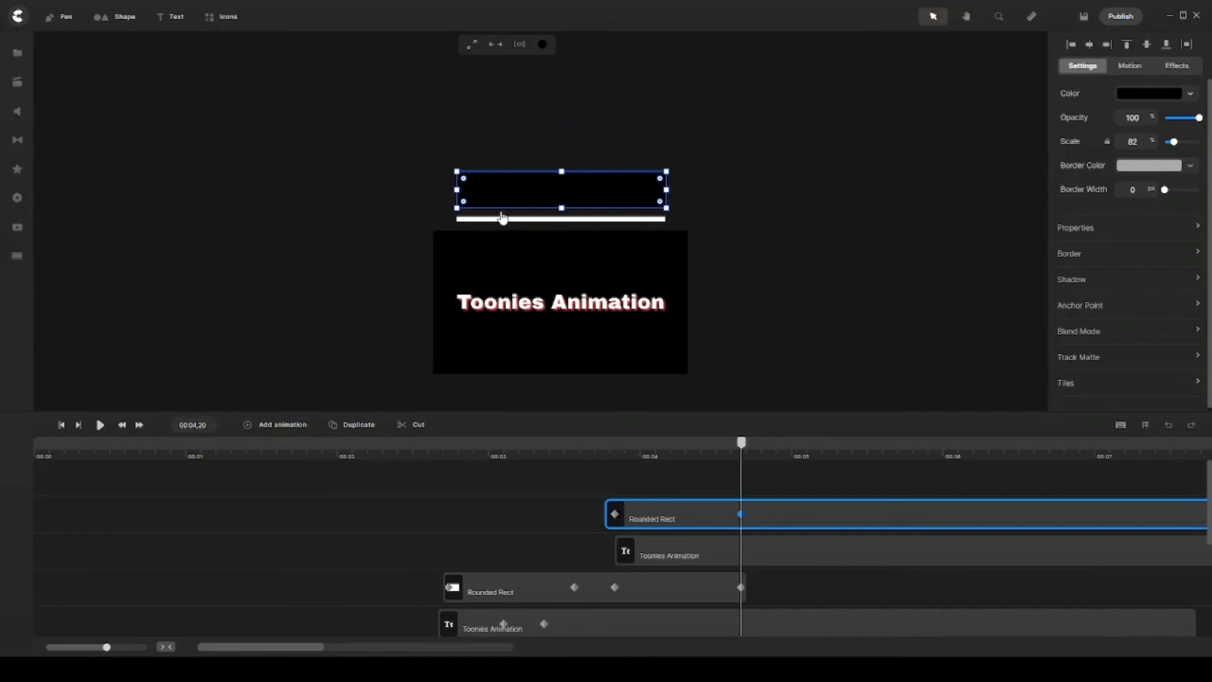
{"action": "key", "text": "Down"}
{"action": "key", "text": "Down"}
{"action": "key", "text": "Down"}
{"action": "key", "text": "Down"}
{"action": "key", "text": "Down"}
{"action": "key", "text": "Down"}
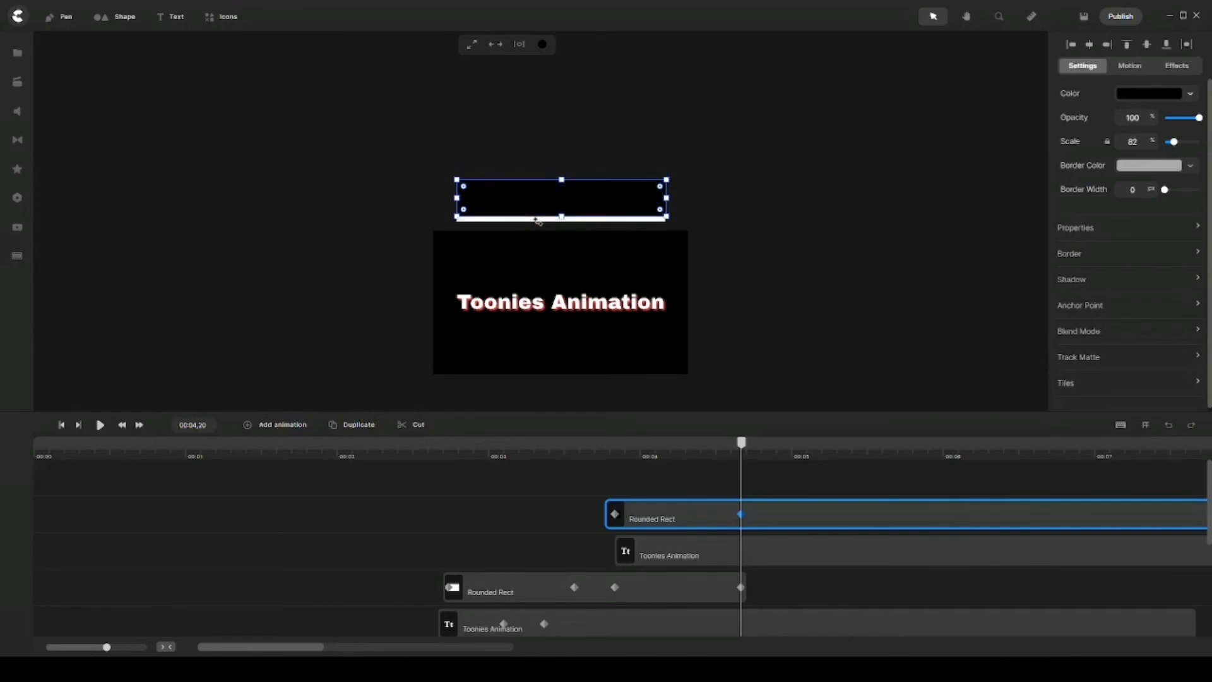
{"action": "scroll", "coordinate": [592, 203], "scroll_direction": "up", "scroll_amount": 5}
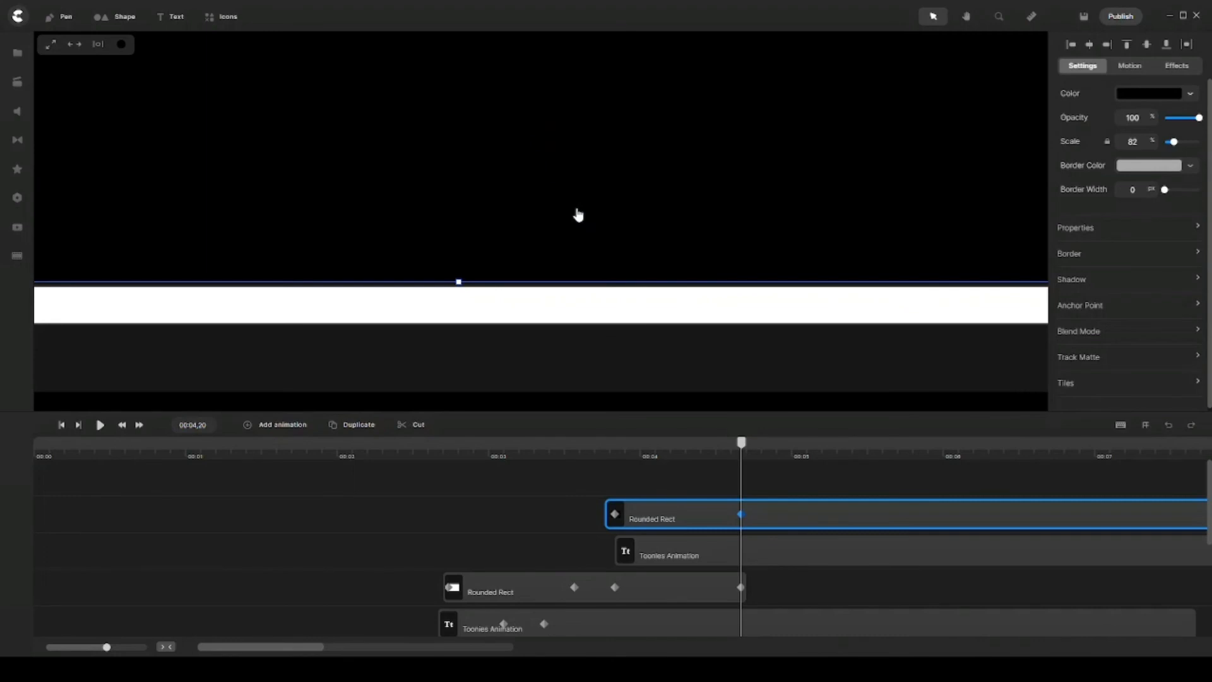
{"action": "key", "text": "Down"}
{"action": "key", "text": "Down"}
{"action": "left_click", "coordinate": [626, 337]}
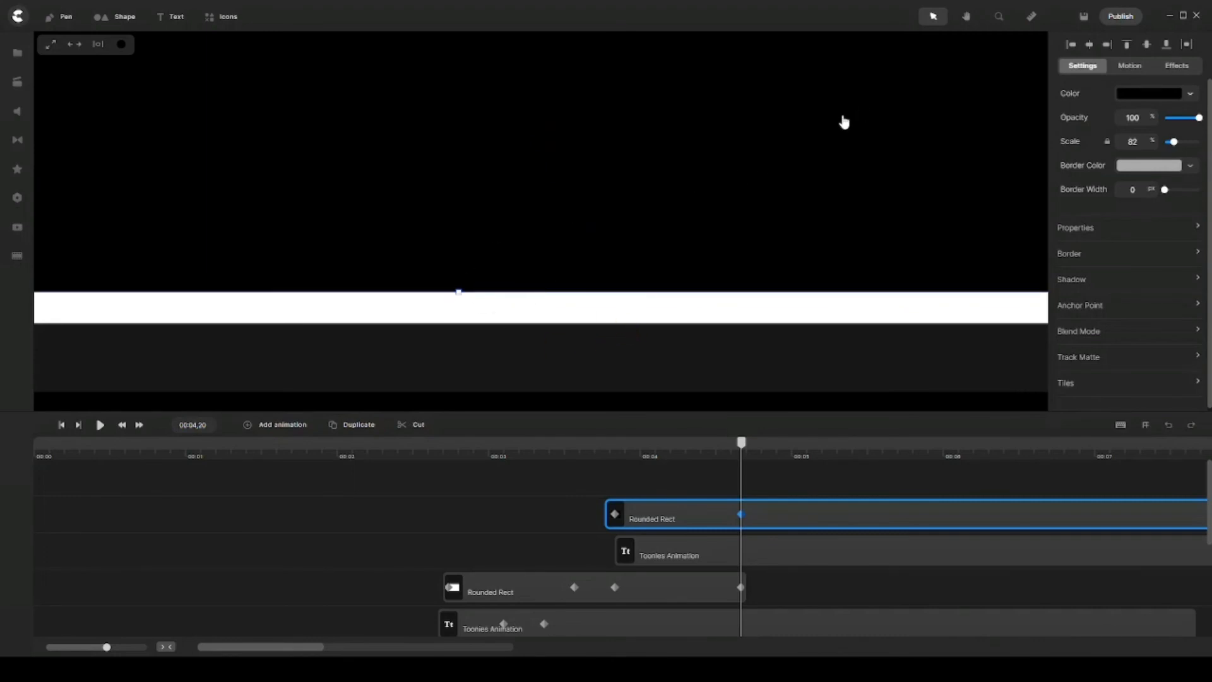
{"action": "scroll", "coordinate": [841, 120], "scroll_direction": "down", "scroll_amount": 5}
{"action": "left_click", "coordinate": [856, 193]}
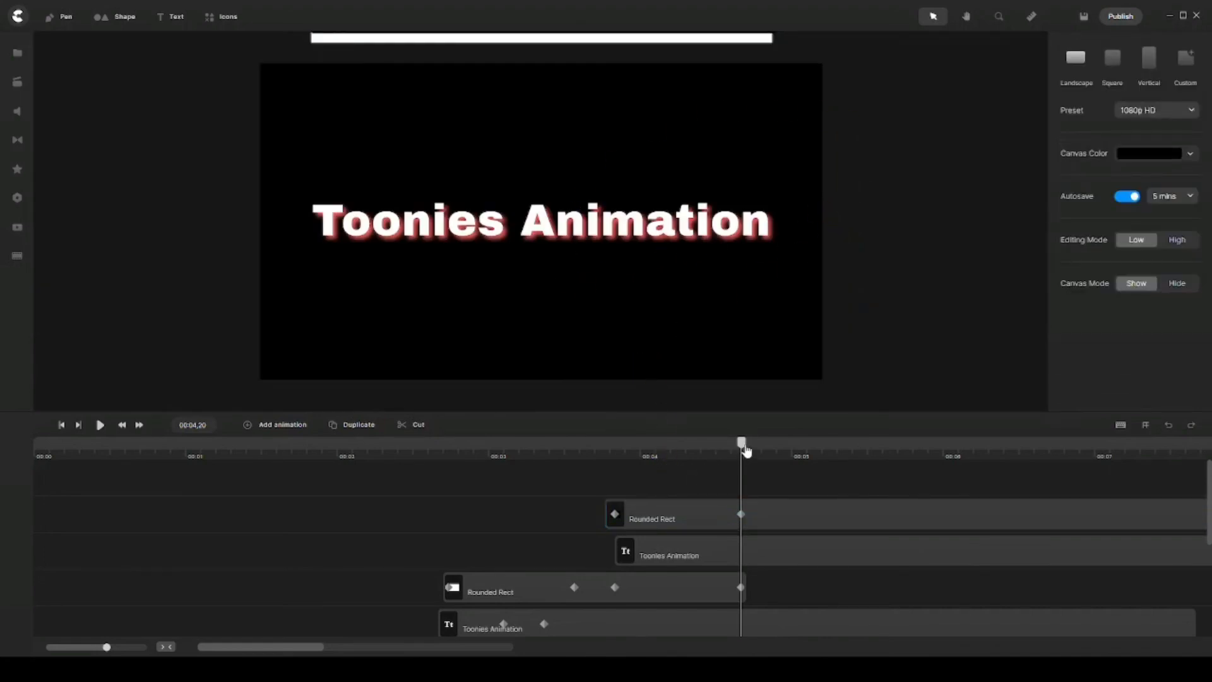
Play the animation from the start to check the rising white bar's reveal of the title
{"action": "mouse_move", "coordinate": [745, 449]}
{"action": "left_mouse_down"}
{"action": "mouse_move", "coordinate": [611, 453]}
{"action": "mouse_move", "coordinate": [684, 452]}
{"action": "mouse_move", "coordinate": [617, 452]}
{"action": "mouse_move", "coordinate": [738, 432]}
{"action": "left_mouse_up"}
{"action": "left_click_drag", "start_coordinate": [403, 454], "coordinate": [296, 455]}
{"action": "left_click", "coordinate": [61, 425]}
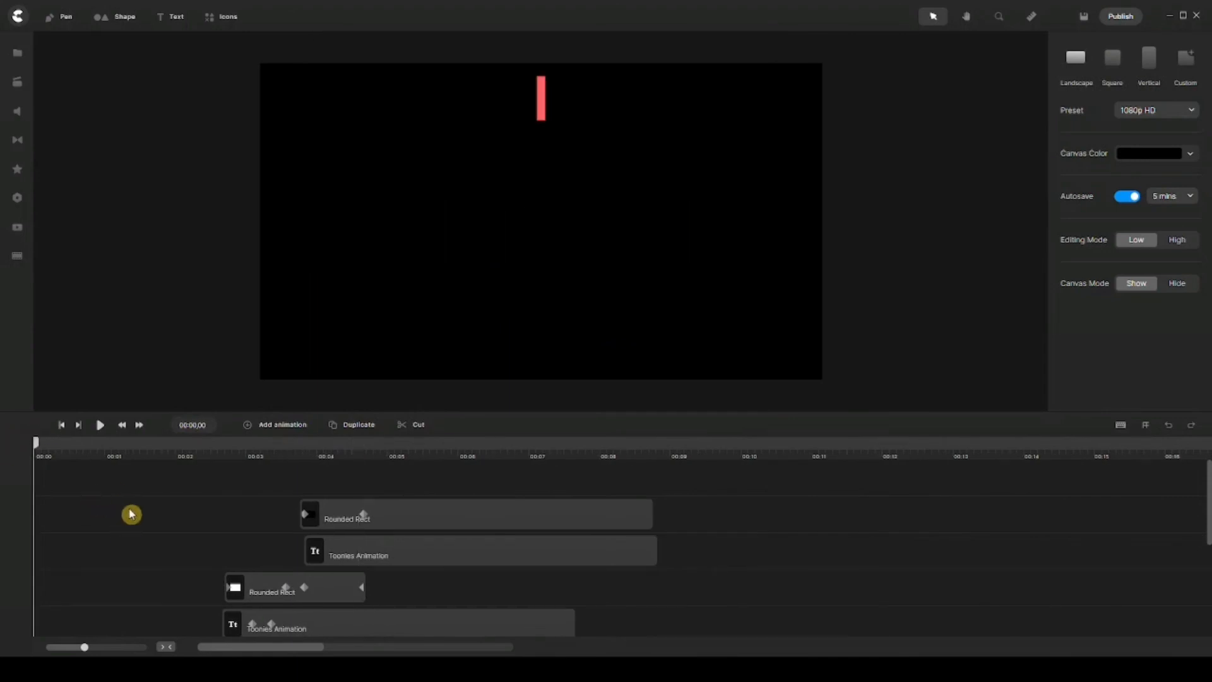
{"action": "key", "text": "space"}
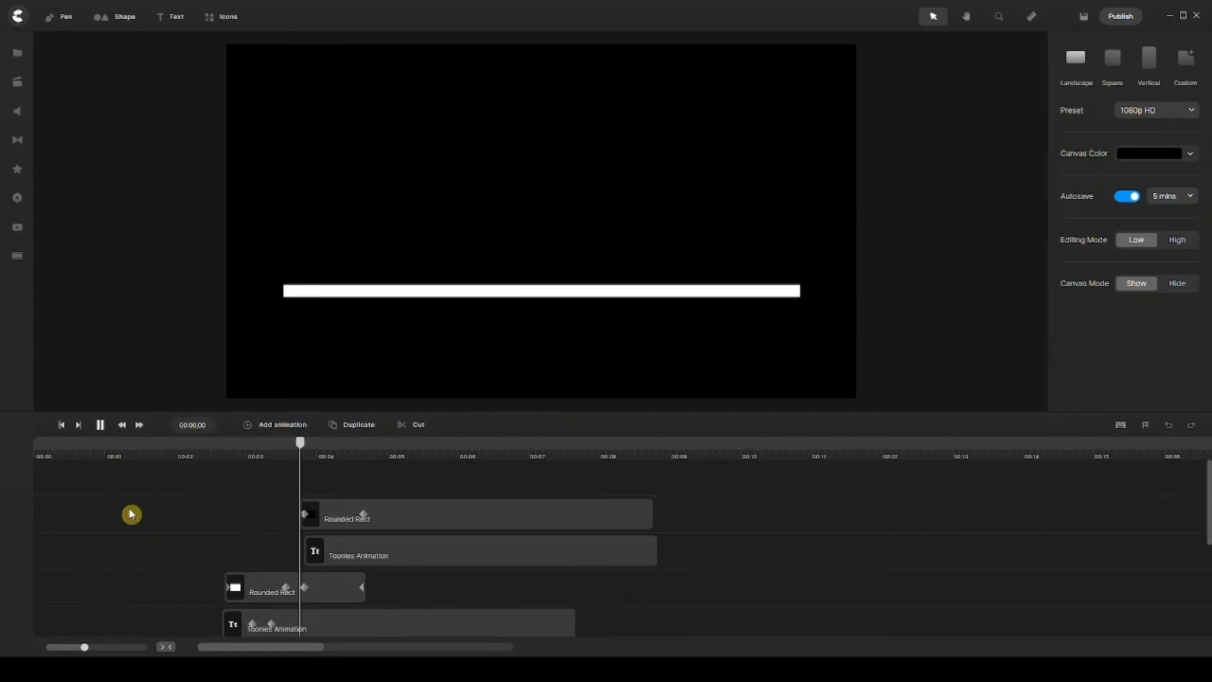
{"action": "key", "text": "space"}
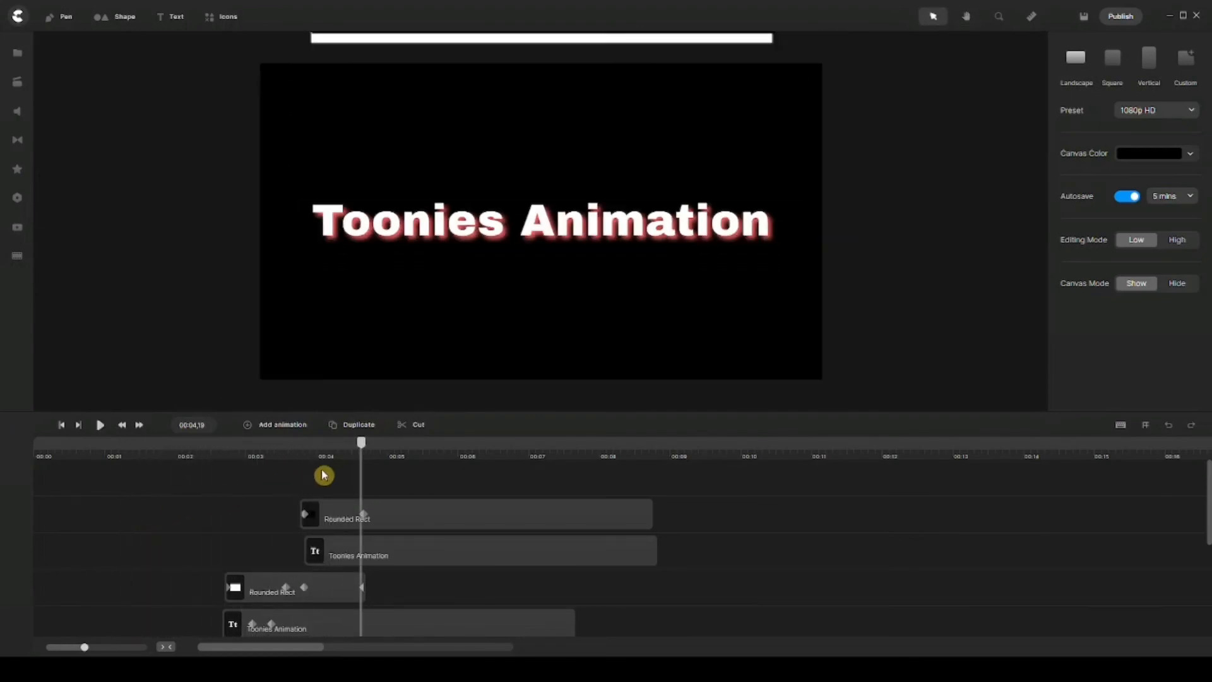
Hide layers outside the canvas and add a text layer at 00:04,21, placed just below the "Toonies Animation" title
{"action": "left_click_drag", "start_coordinate": [360, 450], "coordinate": [368, 448]}
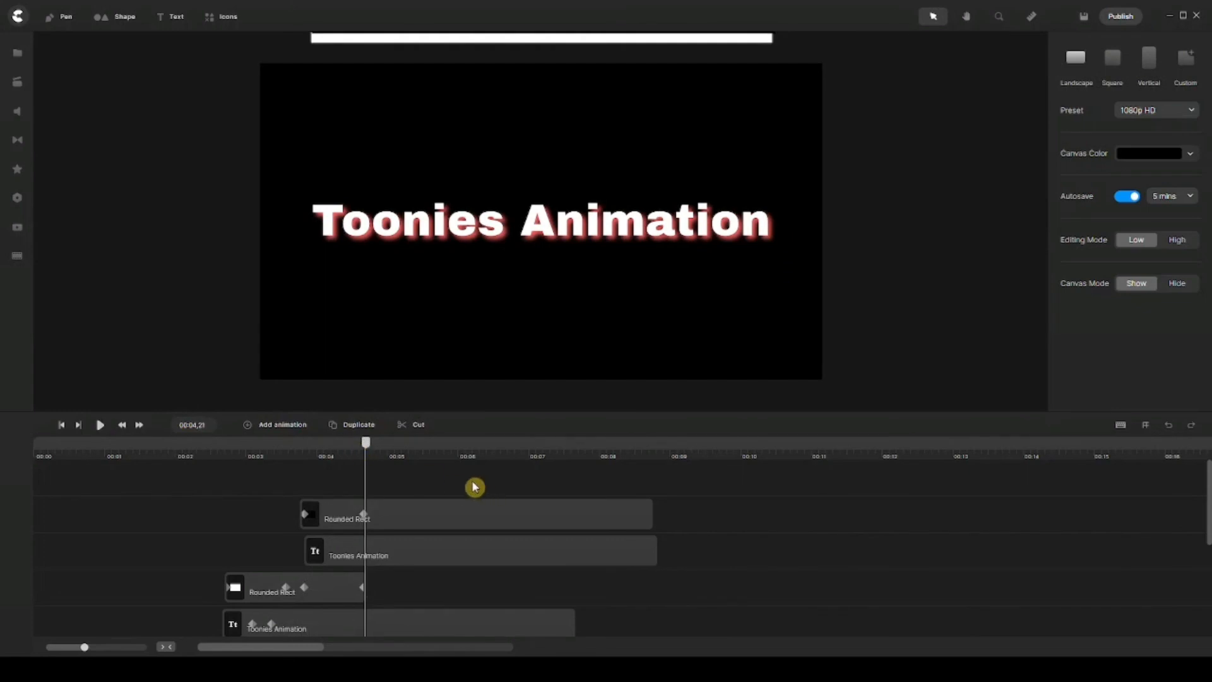
{"action": "left_click", "coordinate": [1172, 284]}
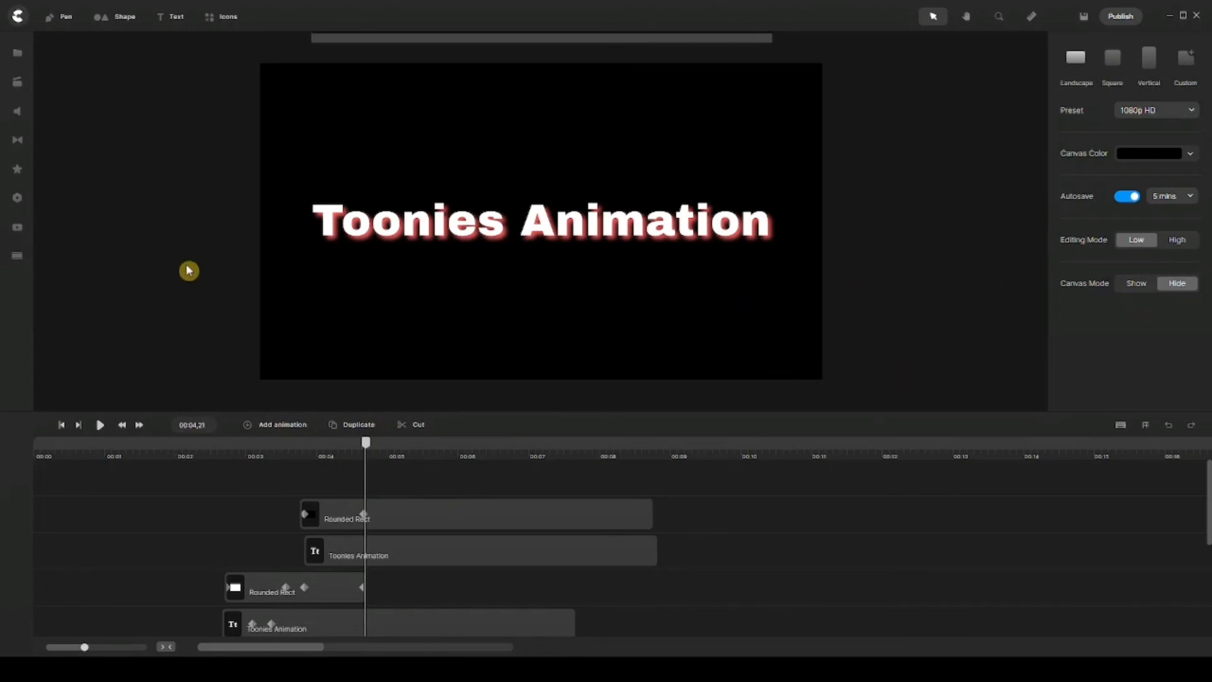
{"action": "left_click", "coordinate": [177, 17]}
{"action": "left_click_drag", "start_coordinate": [555, 226], "coordinate": [552, 291]}
Replace the new layer's placeholder text with "We Create Amazing Explainer Videos"
{"action": "double_click", "coordinate": [549, 290]}
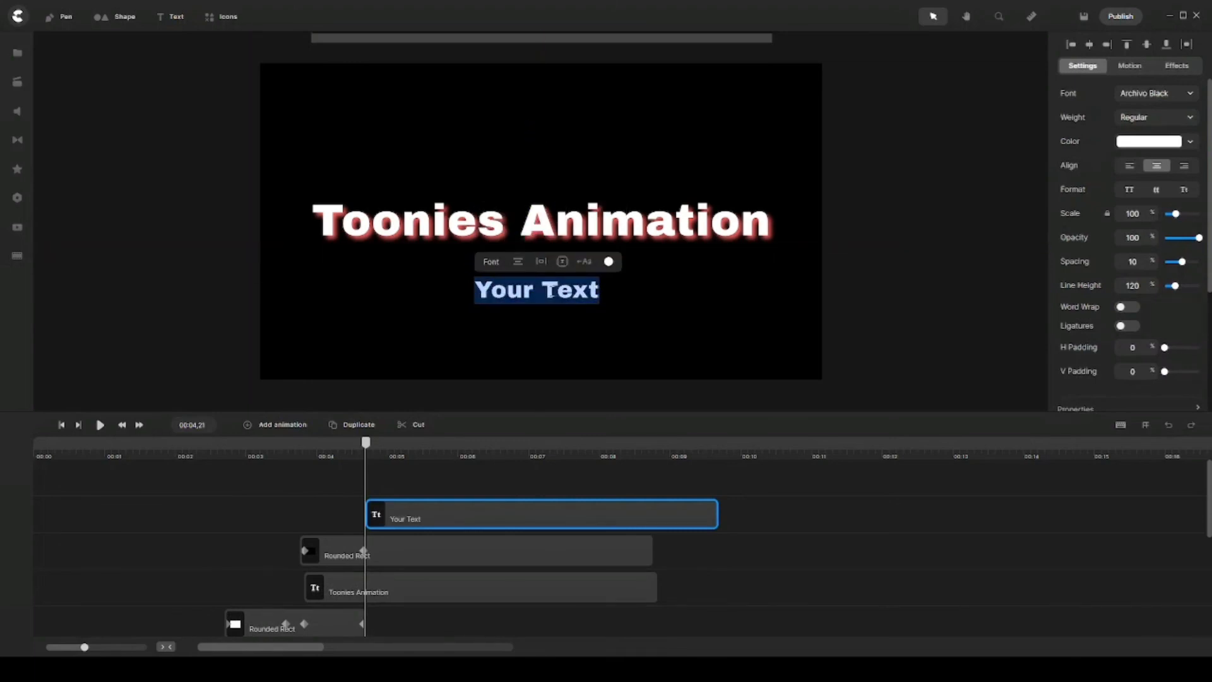
{"action": "type", "text": "We"}
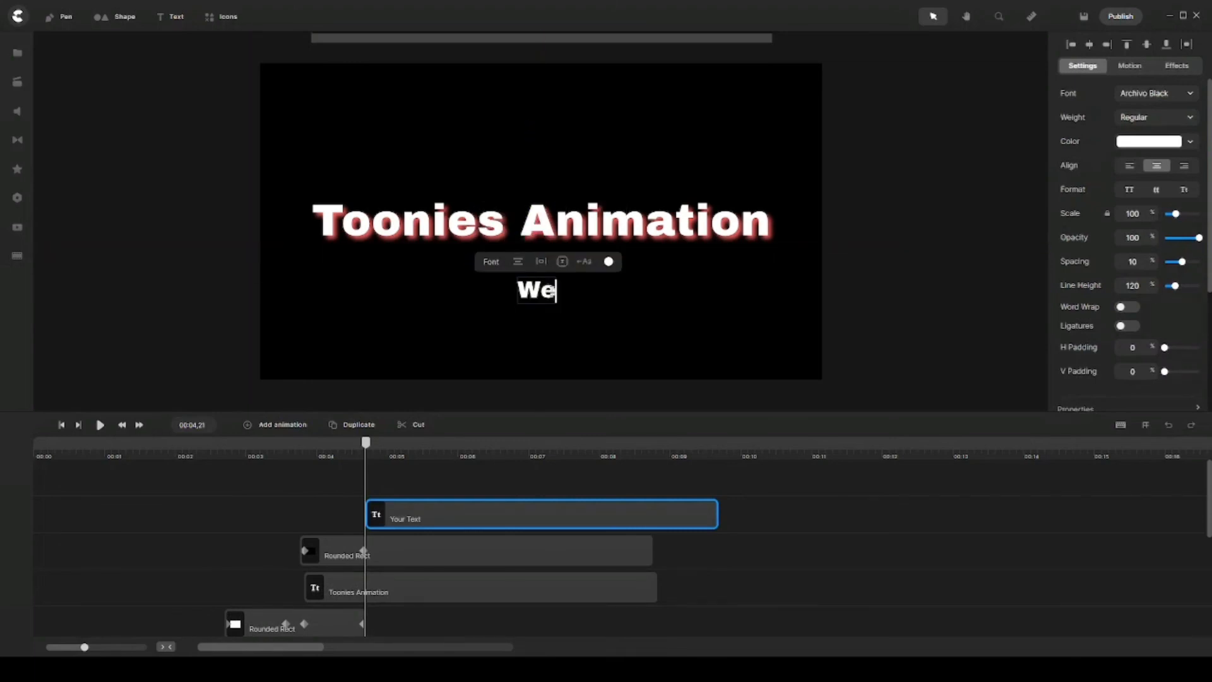
{"action": "type", "text": " Create "}
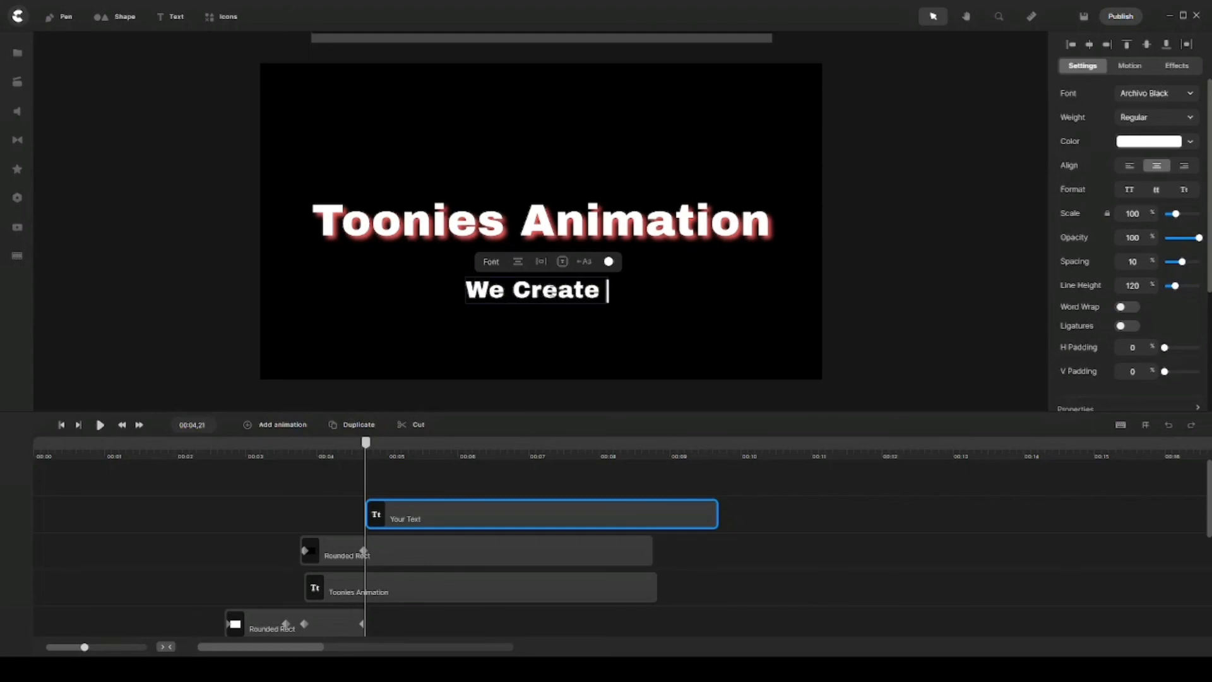
{"action": "type", "text": "Amazing Ezpk"}
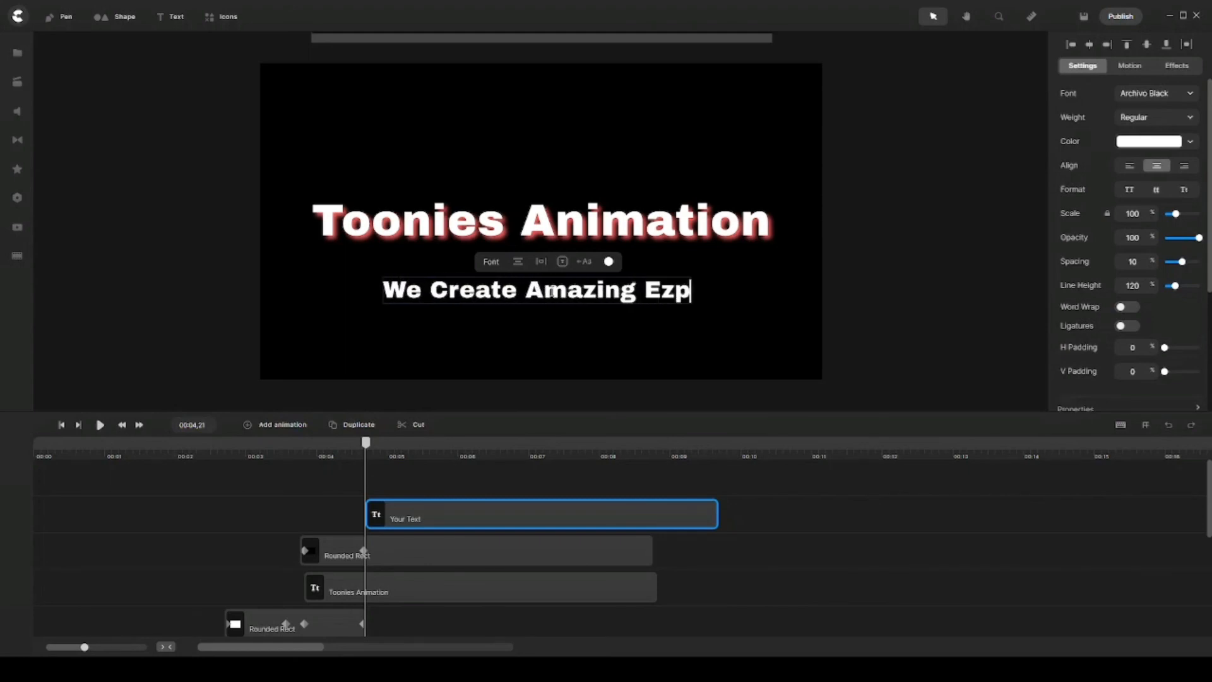
{"action": "key", "text": "BackSpace"}
{"action": "key", "text": "BackSpace"}
{"action": "key", "text": "BackSpace"}
{"action": "type", "text": "xoka"}
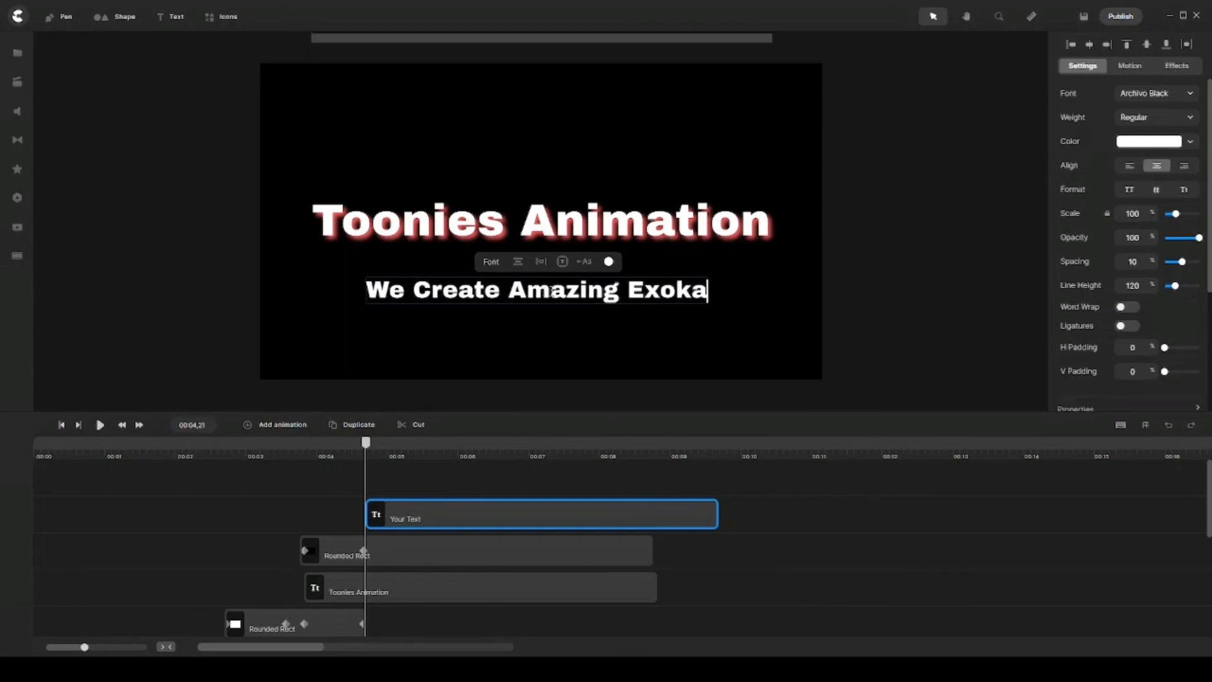
{"action": "key", "text": "BackSpace"}
{"action": "key", "text": "BackSpace"}
{"action": "key", "text": "BackSpace"}
{"action": "type", "text": "pla"}
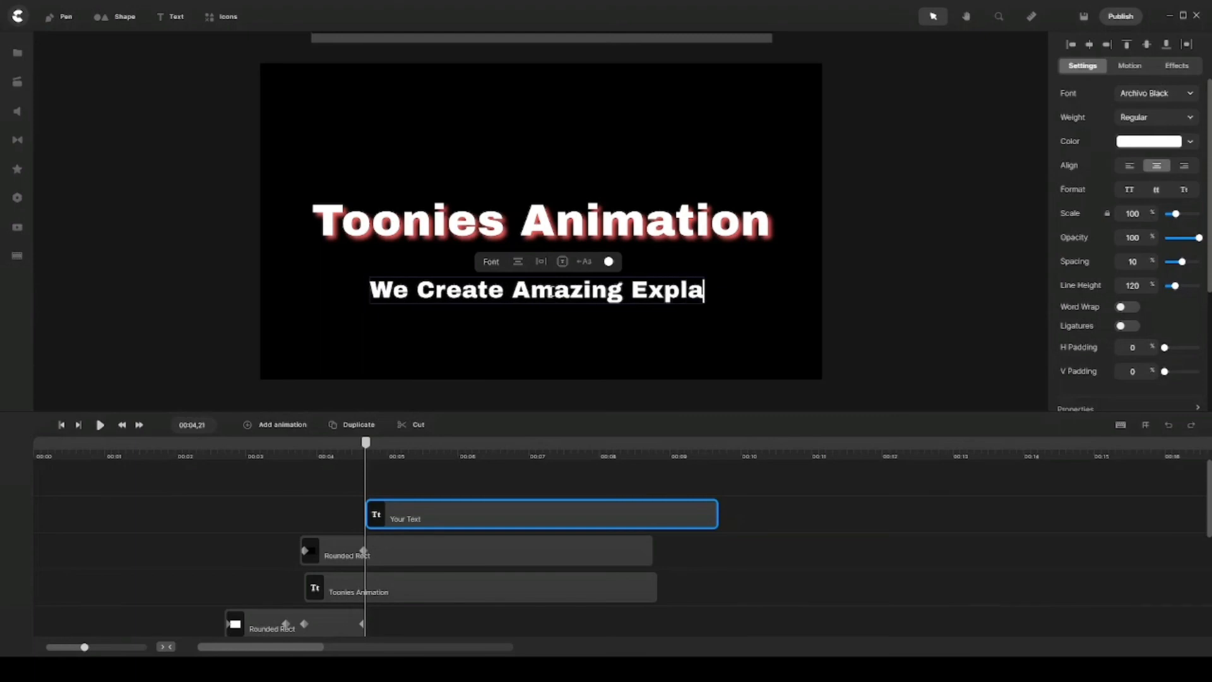
{"action": "type", "text": "iner Videos"}
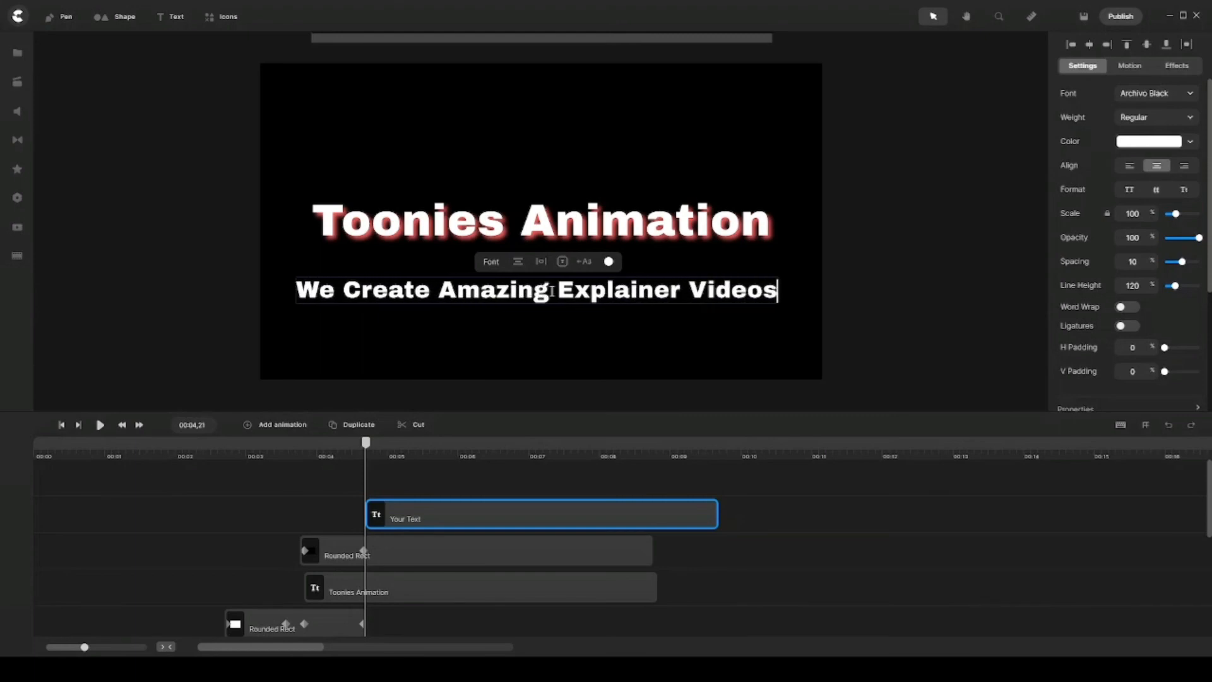
Move the "We Create Amazing Explainer Videos" text up so it sits directly beneath the "Toonies Animation" title
{"action": "left_click", "coordinate": [191, 183]}
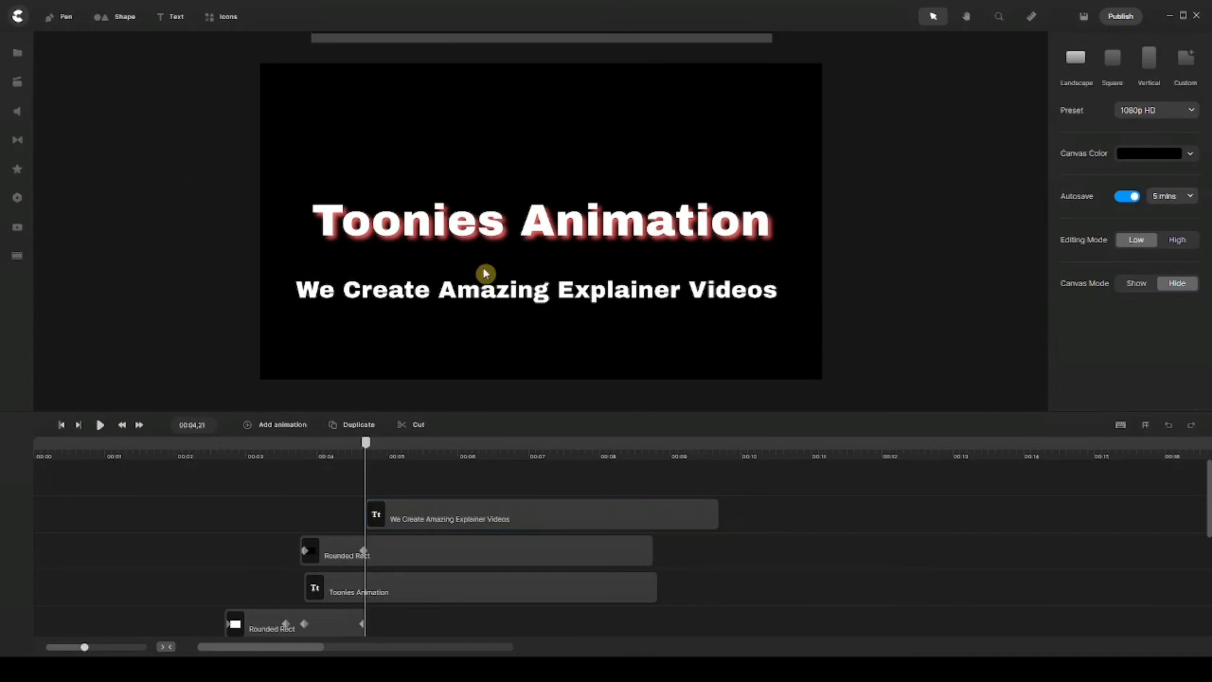
{"action": "left_click", "coordinate": [524, 297]}
{"action": "left_click_drag", "start_coordinate": [524, 297], "coordinate": [531, 265]}
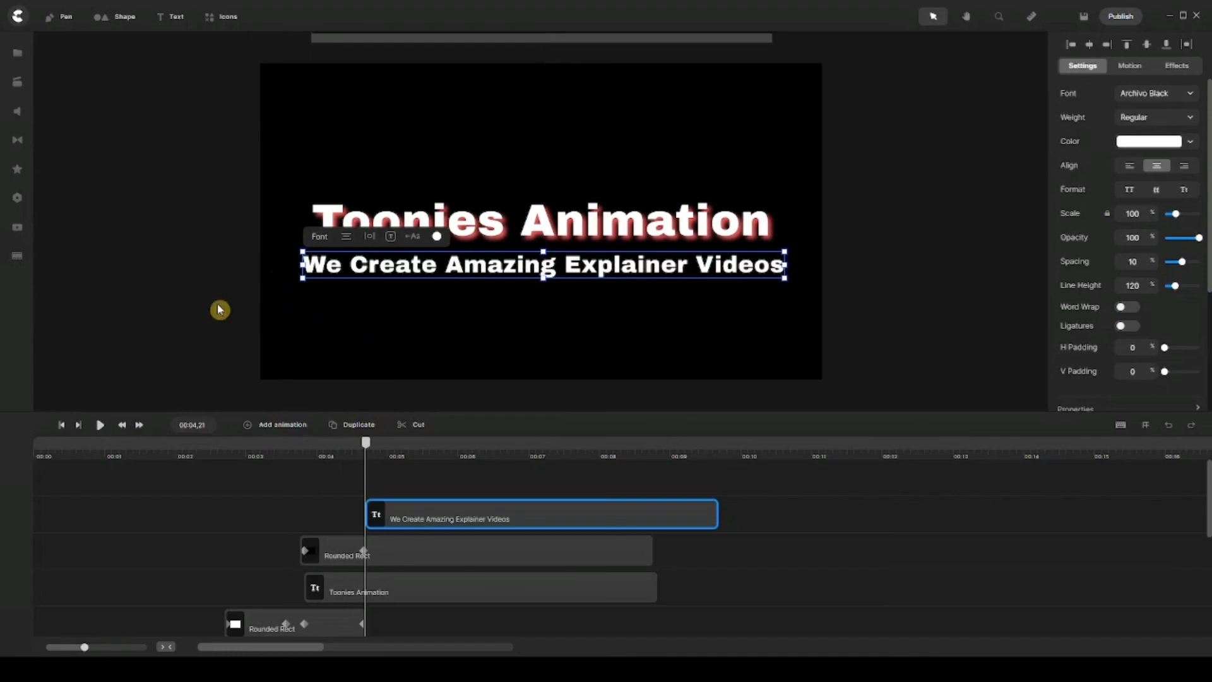
{"action": "left_click", "coordinate": [198, 328]}
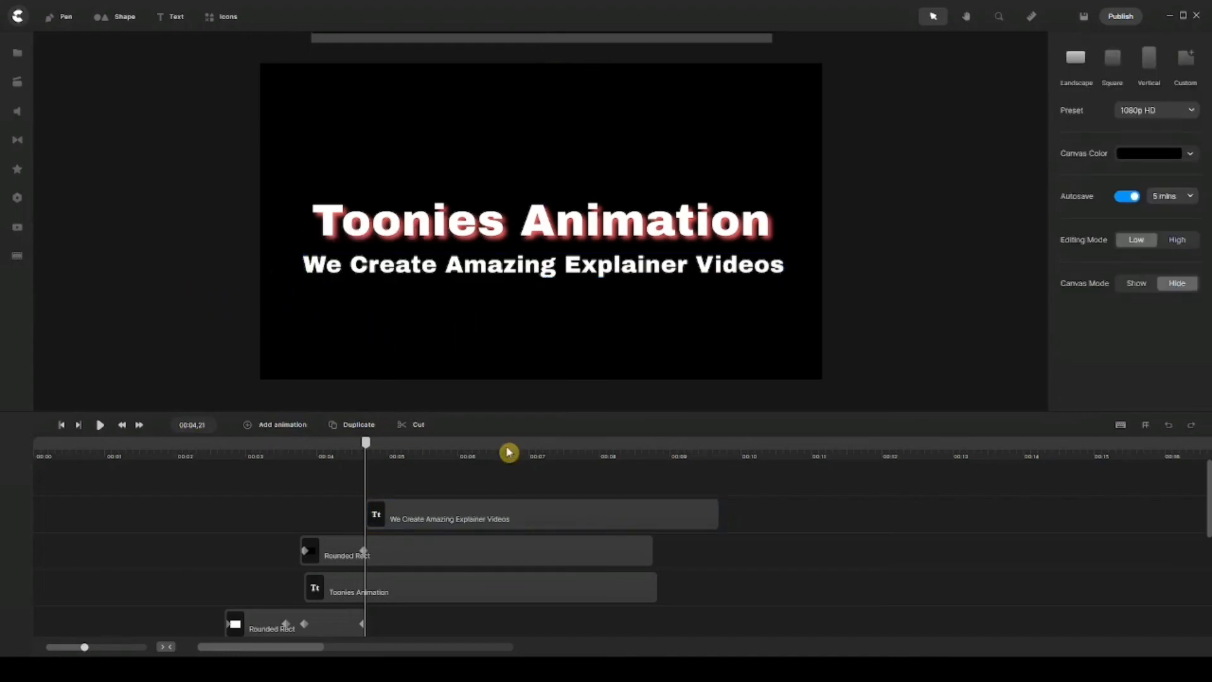
Add an Opacity animation to the tagline layer starting at 00:04,24
{"action": "left_click", "coordinate": [503, 512]}
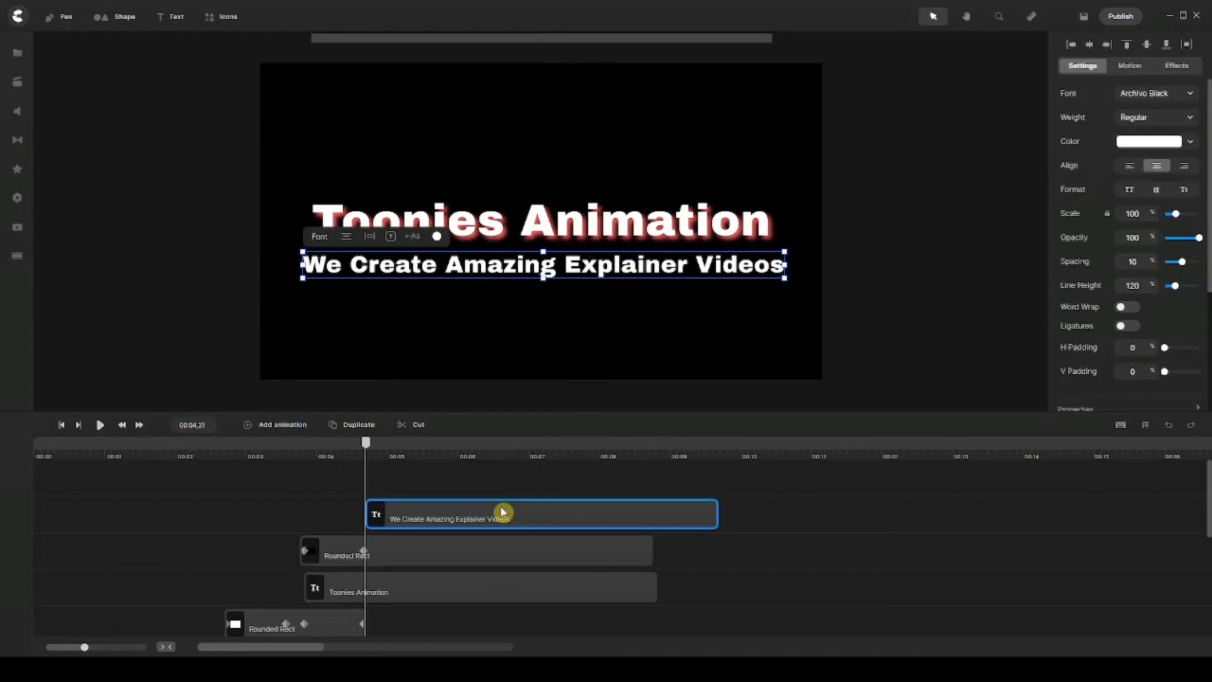
{"action": "left_click_drag", "start_coordinate": [372, 449], "coordinate": [377, 480]}
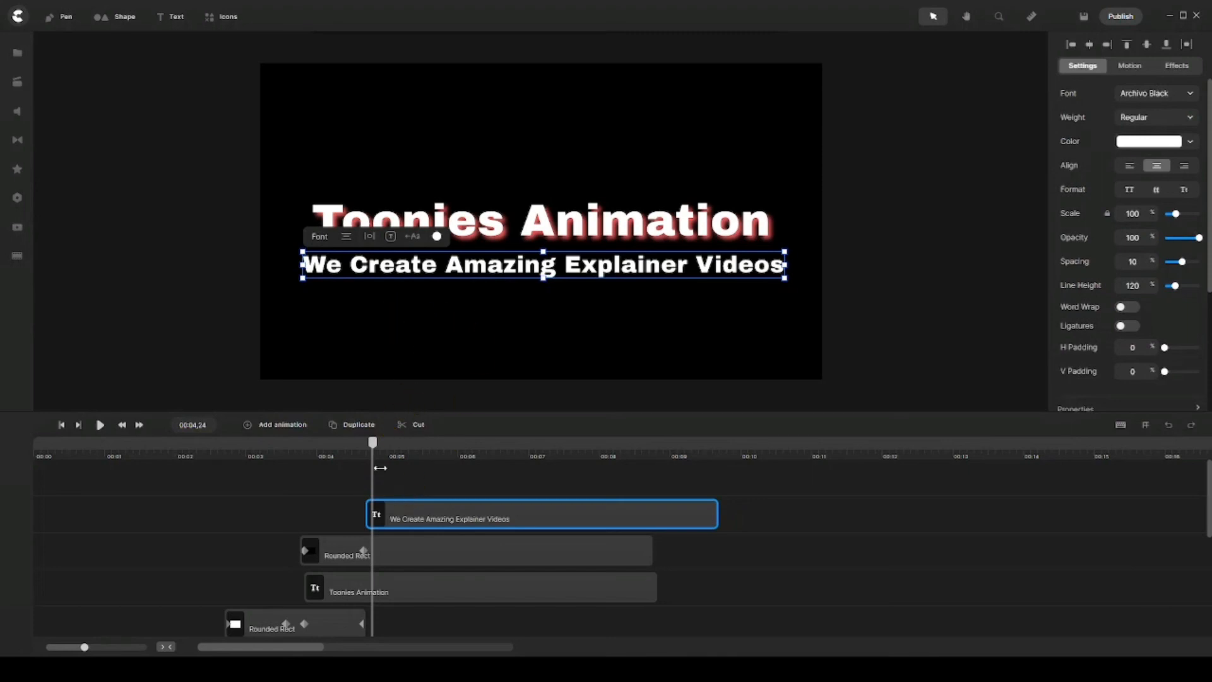
{"action": "left_click", "coordinate": [271, 425]}
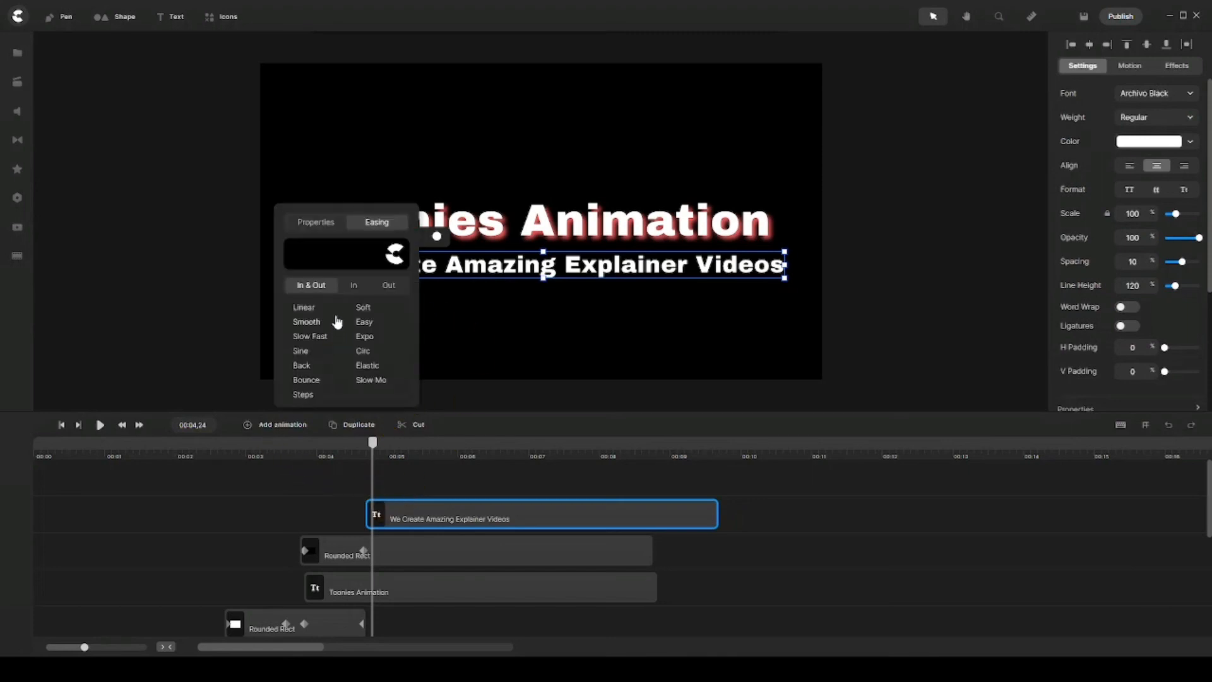
{"action": "left_click", "coordinate": [316, 222]}
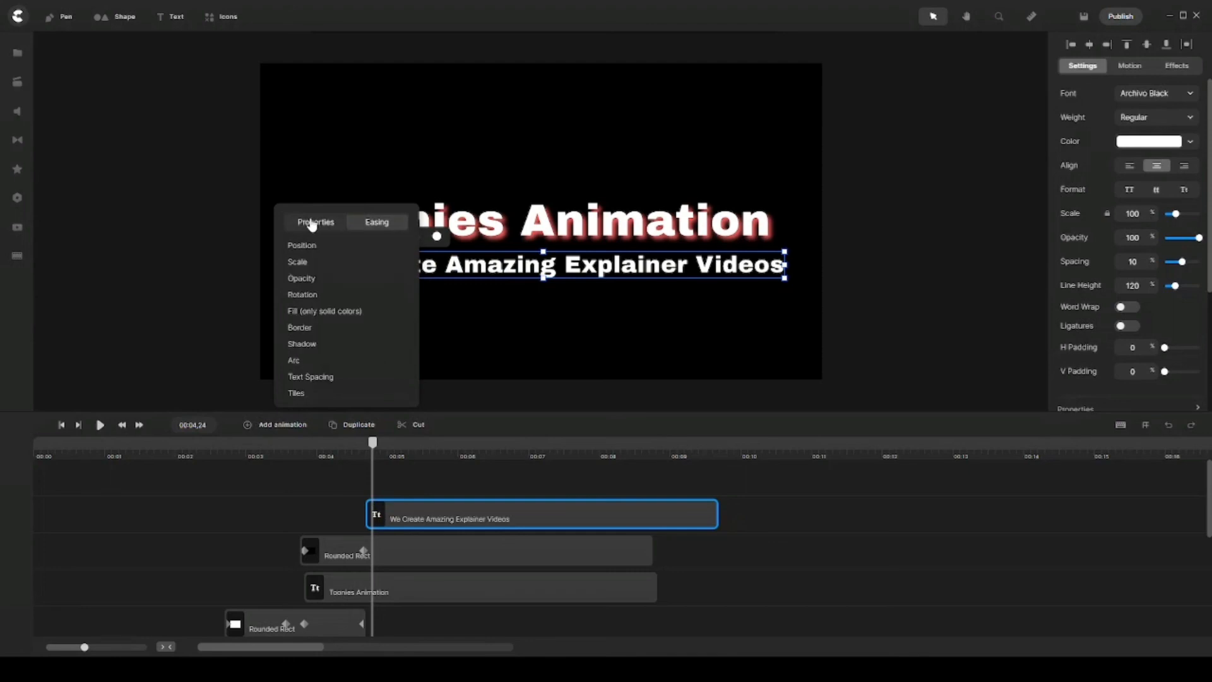
{"action": "left_click", "coordinate": [312, 278]}
{"action": "left_click", "coordinate": [311, 492]}
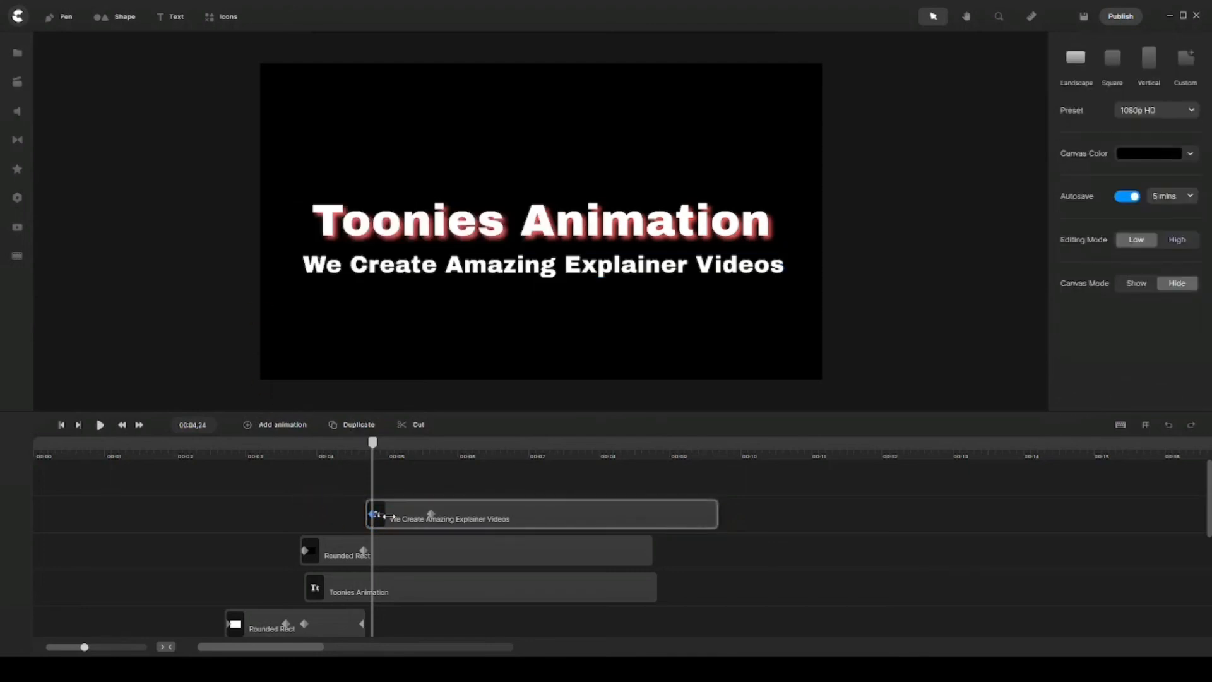
Make the tagline's opacity animation run letter by letter
{"action": "left_click", "coordinate": [375, 513]}
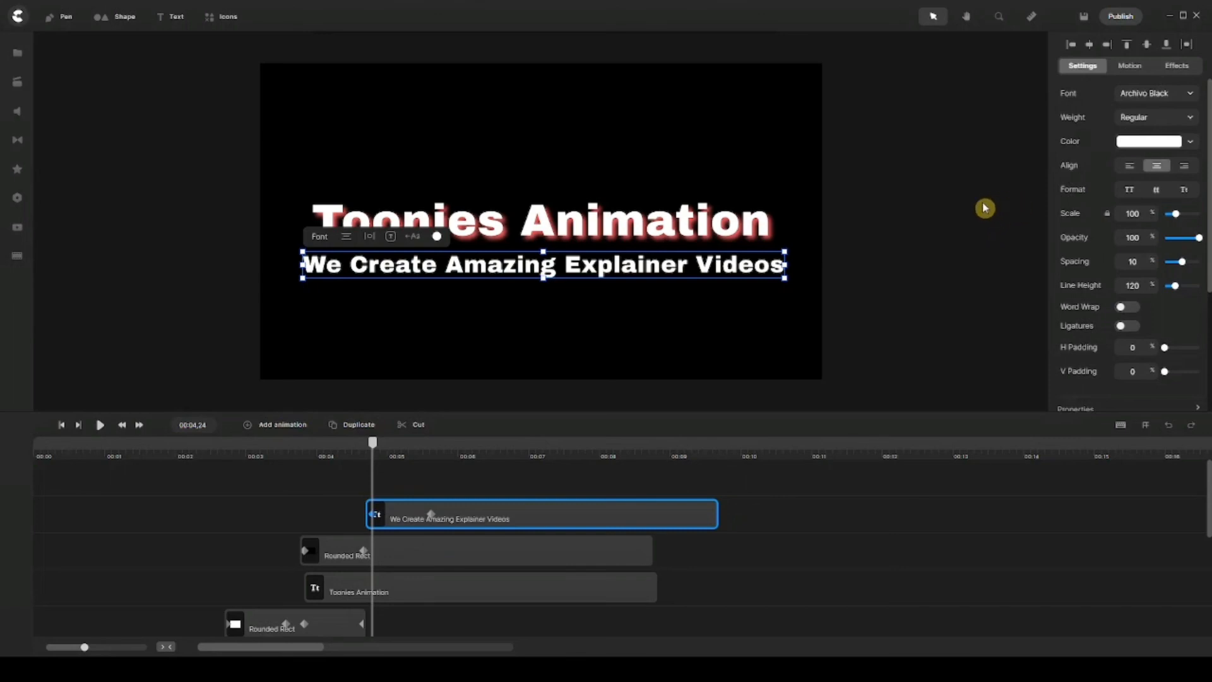
{"action": "left_click", "coordinate": [373, 514]}
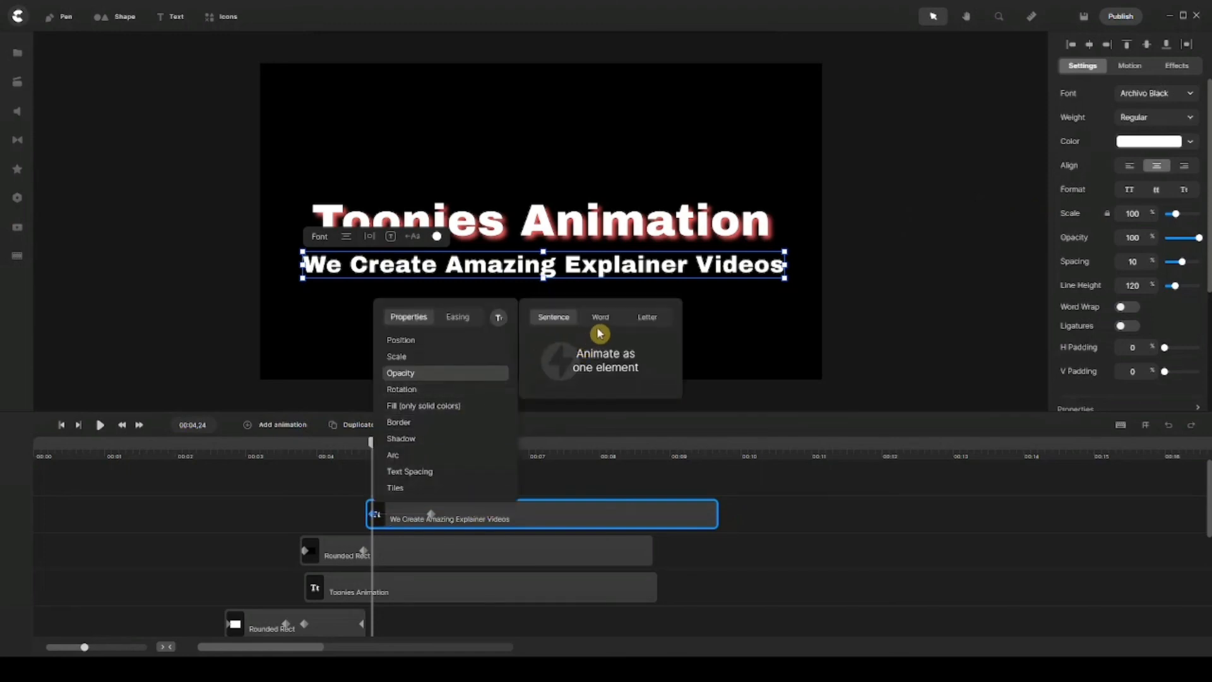
{"action": "left_click", "coordinate": [642, 321]}
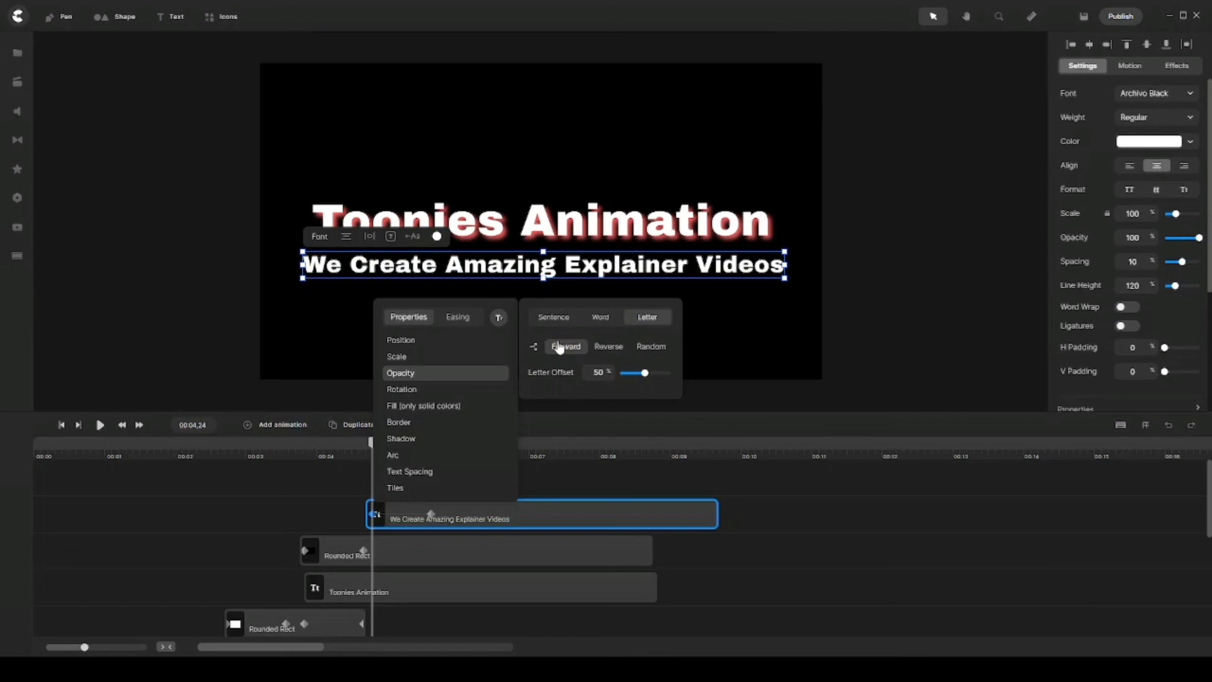
{"action": "left_click", "coordinate": [351, 471]}
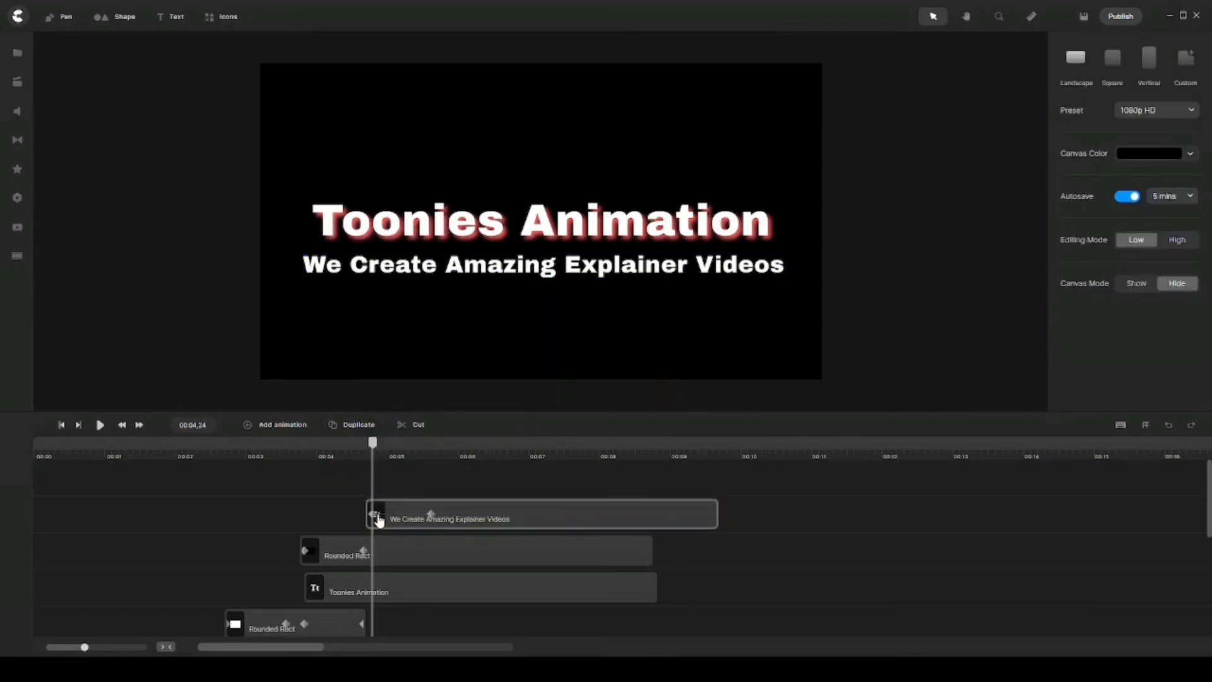
Set the tagline's opacity to 0% at its first opacity keyframe and 100% at the second one
{"action": "left_click", "coordinate": [374, 514]}
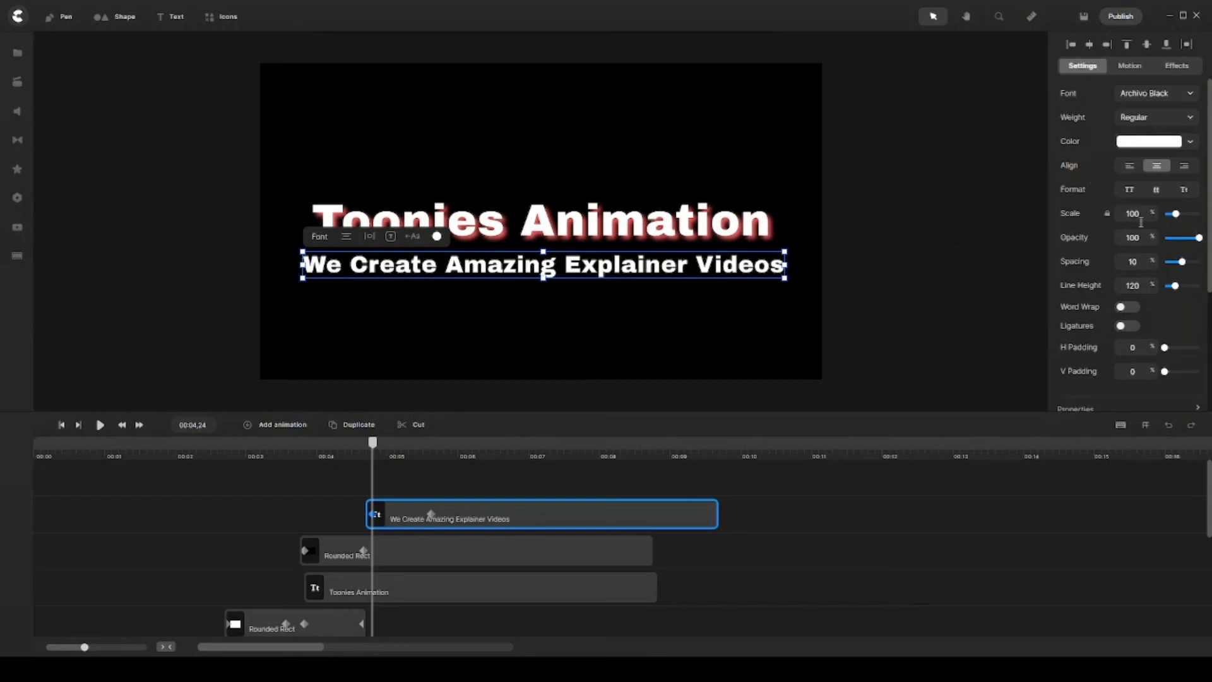
{"action": "left_click_drag", "start_coordinate": [1186, 247], "coordinate": [1115, 252]}
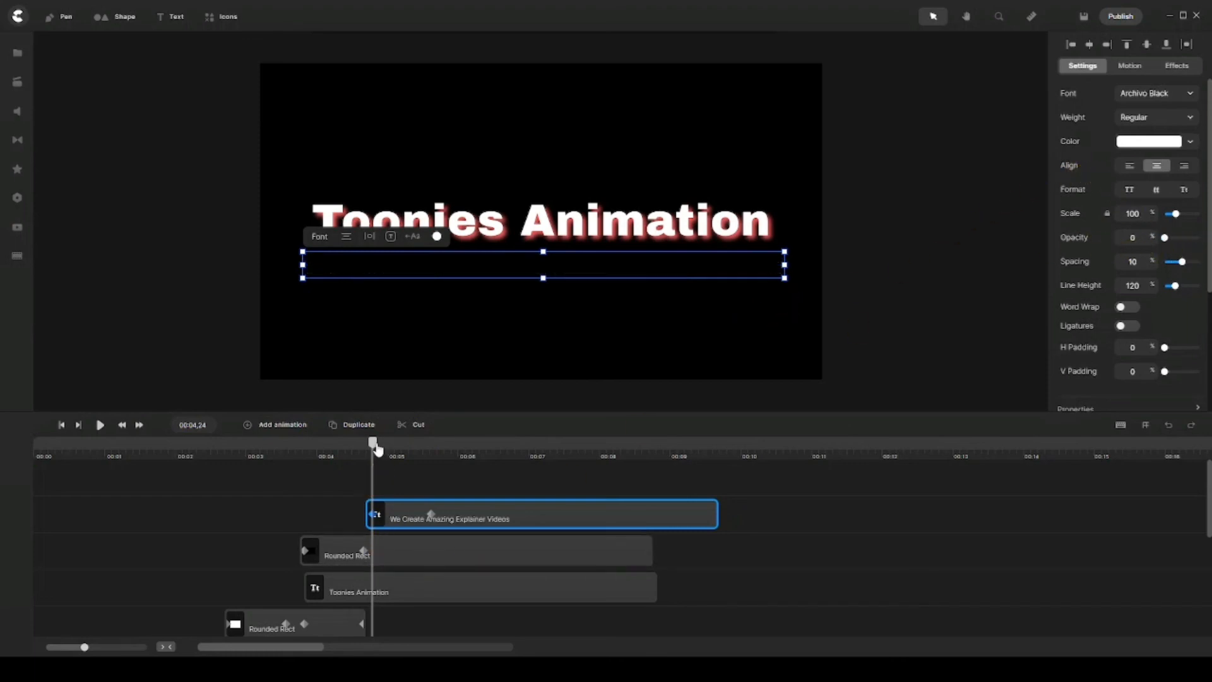
{"action": "left_click_drag", "start_coordinate": [374, 449], "coordinate": [430, 449]}
{"action": "left_click", "coordinate": [433, 513]}
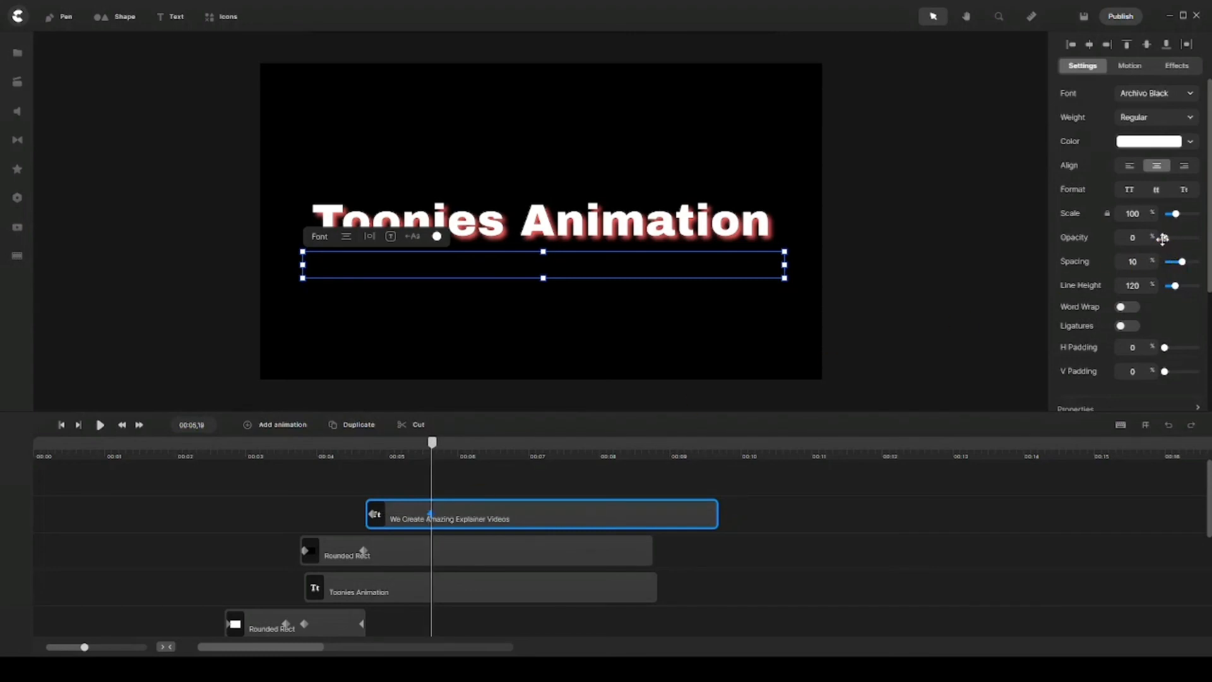
{"action": "left_click_drag", "start_coordinate": [1162, 238], "coordinate": [1187, 238]}
{"action": "left_click", "coordinate": [461, 485]}
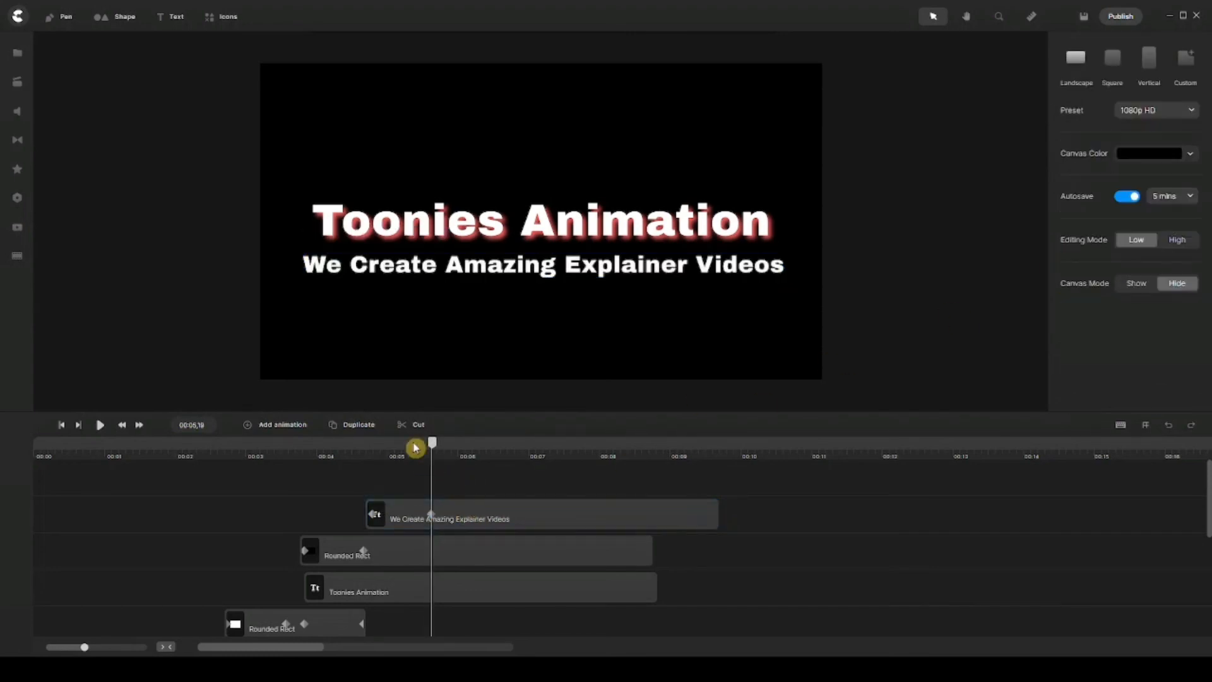
Add a Fill (only solid colors) animation to the tagline layer starting at 00:06,06
{"action": "left_click_drag", "start_coordinate": [432, 446], "coordinate": [472, 443]}
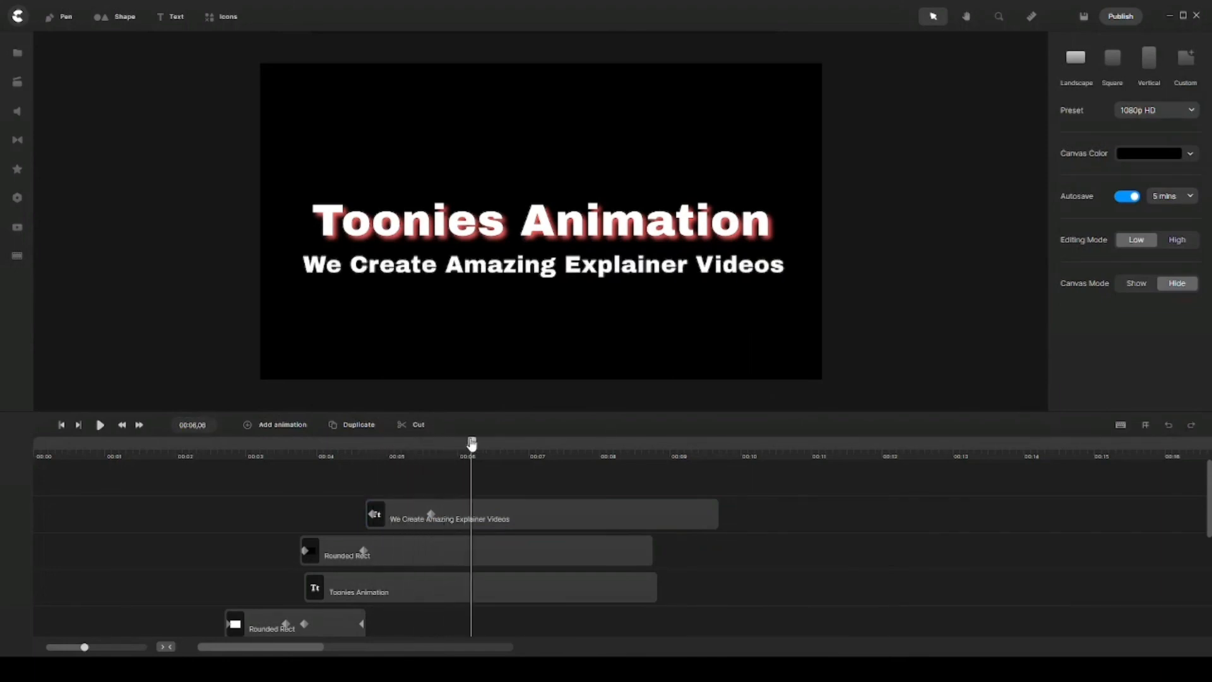
{"action": "left_click", "coordinate": [529, 518]}
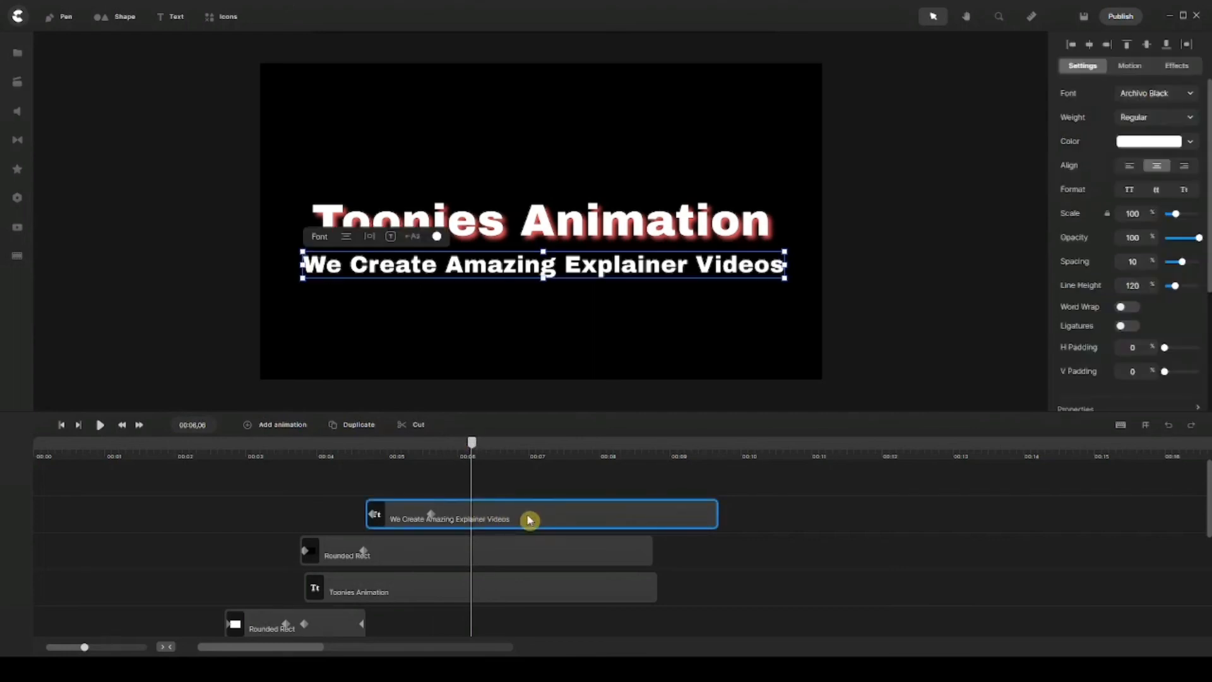
{"action": "left_click", "coordinate": [288, 428]}
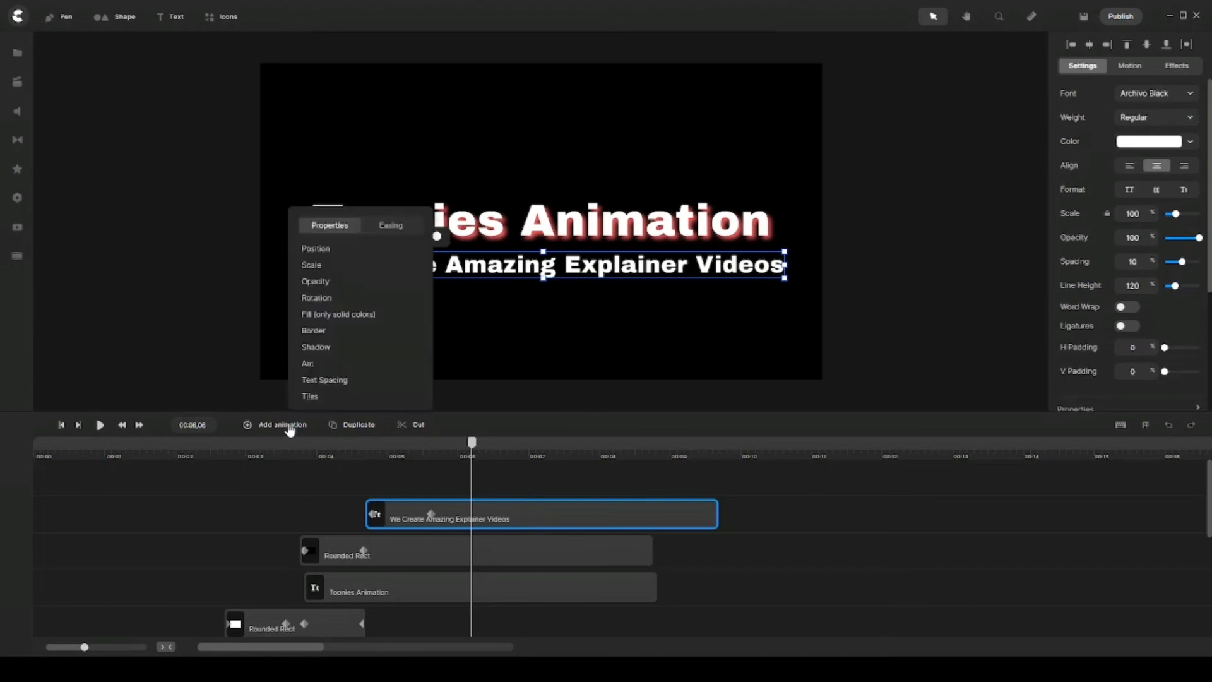
{"action": "left_click", "coordinate": [371, 315]}
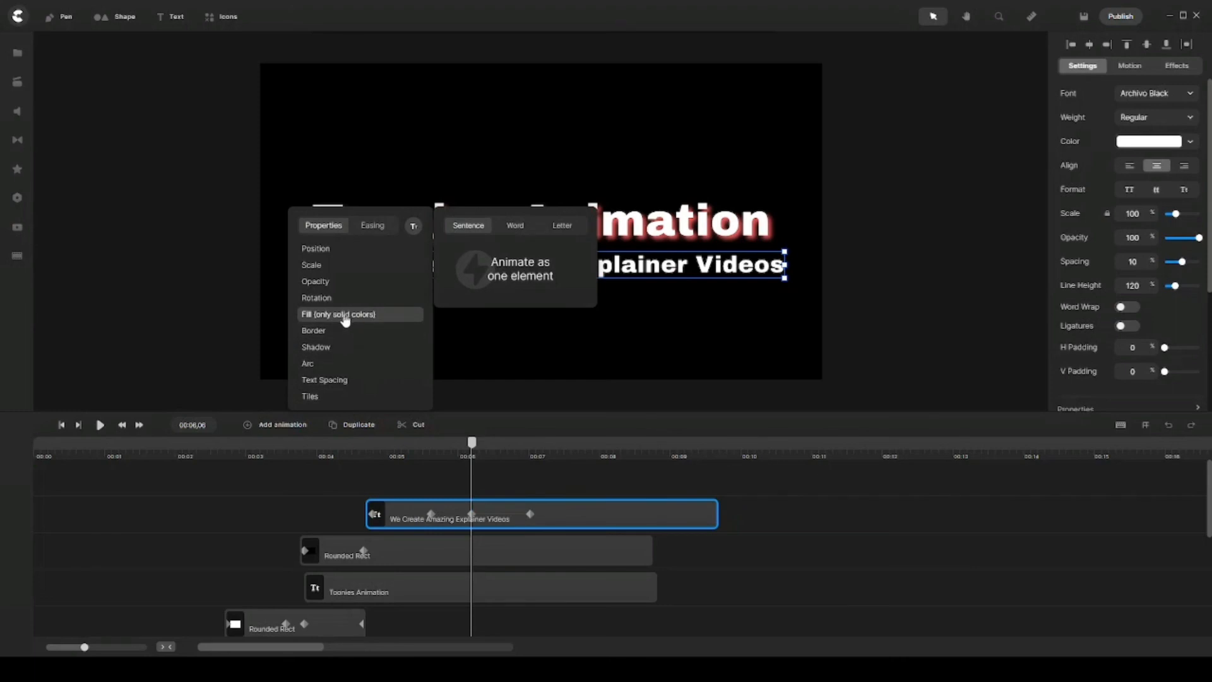
{"action": "left_click", "coordinate": [522, 491]}
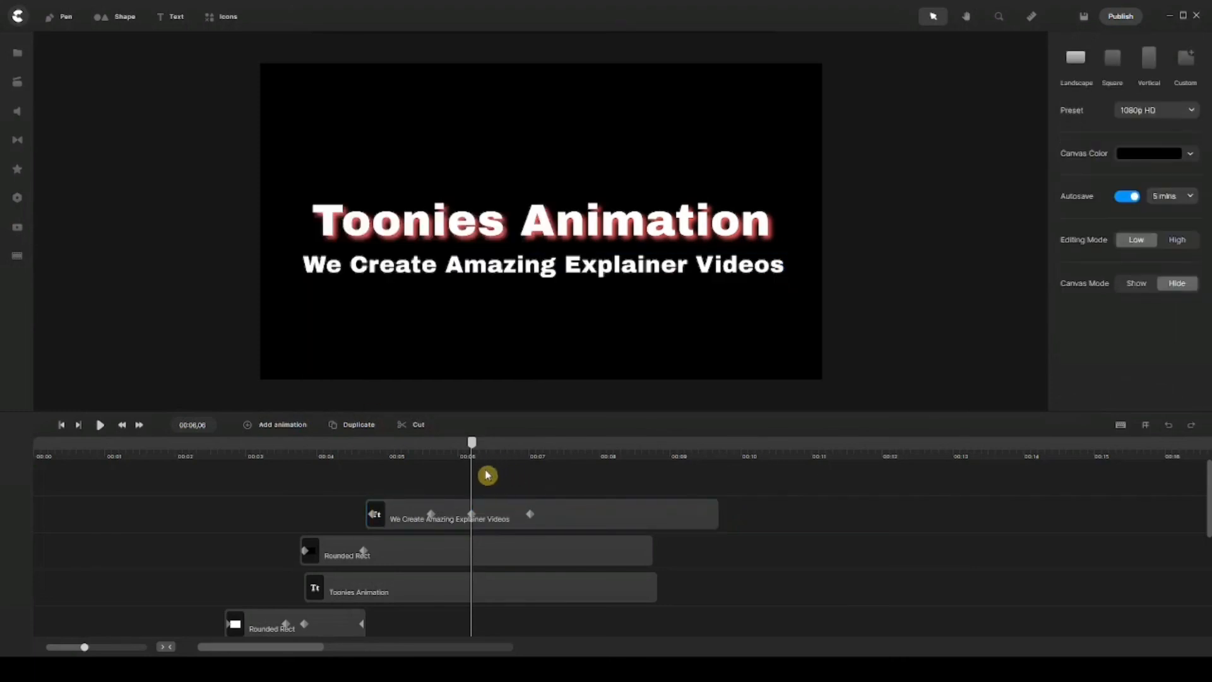
Set the tagline's fill color to cyan 63fbfb at the 00:06,06 keyframe
{"action": "left_click", "coordinate": [552, 268]}
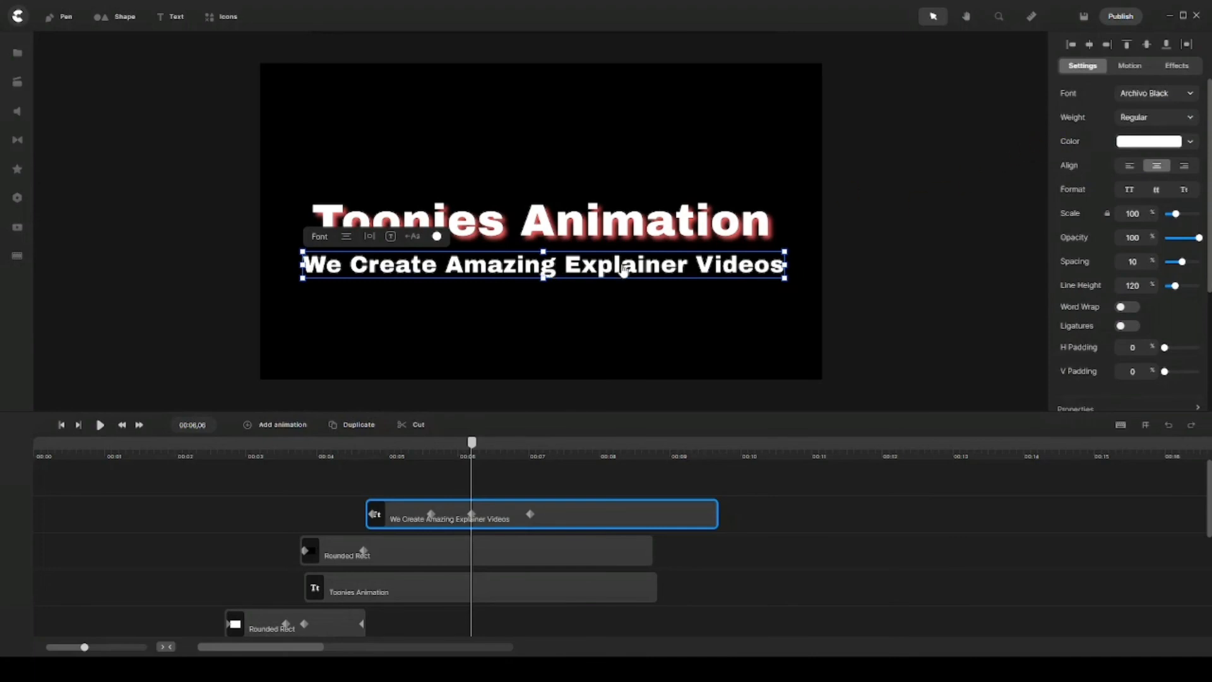
{"action": "left_click", "coordinate": [1149, 143]}
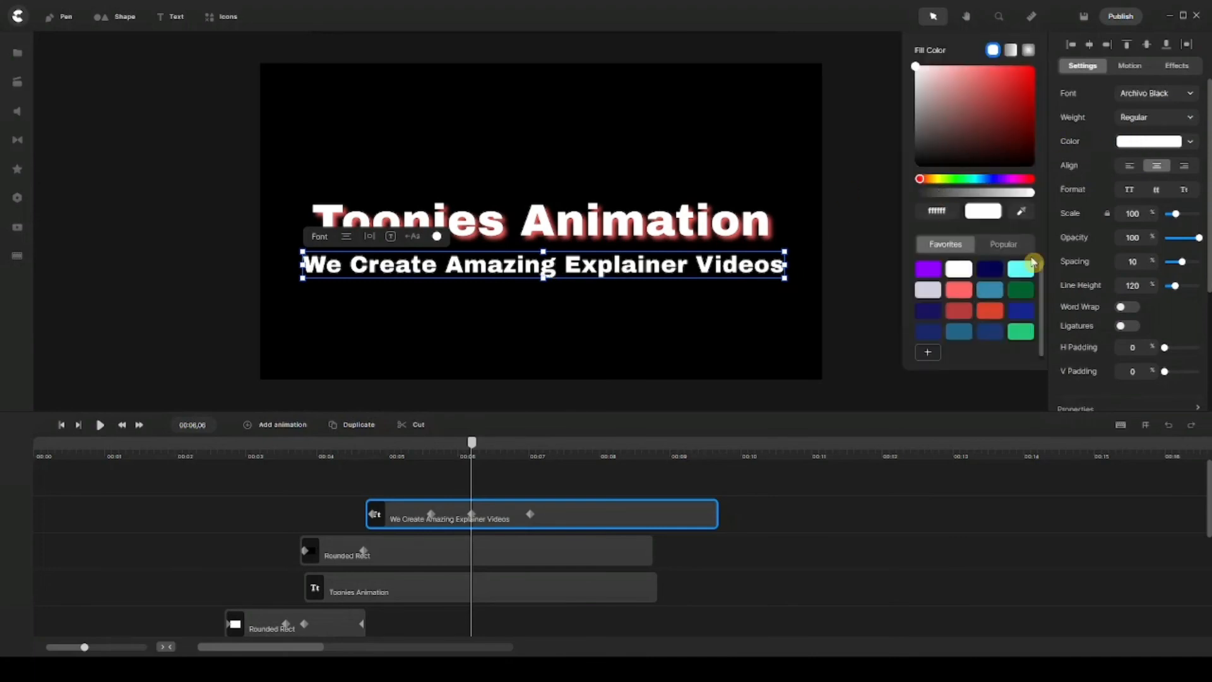
{"action": "left_click", "coordinate": [1021, 270]}
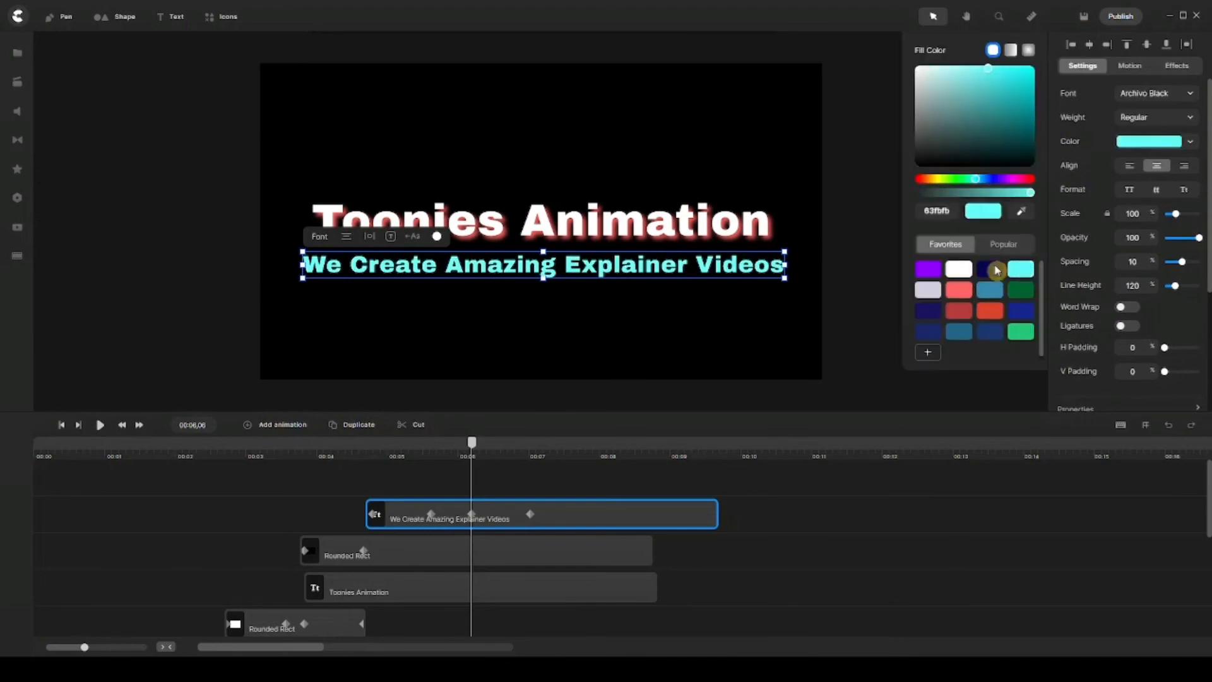
{"action": "left_click", "coordinate": [492, 479]}
{"action": "mouse_move", "coordinate": [472, 442]}
{"action": "left_mouse_down"}
{"action": "mouse_move", "coordinate": [351, 442]}
{"action": "mouse_move", "coordinate": [474, 435]}
{"action": "left_mouse_up"}
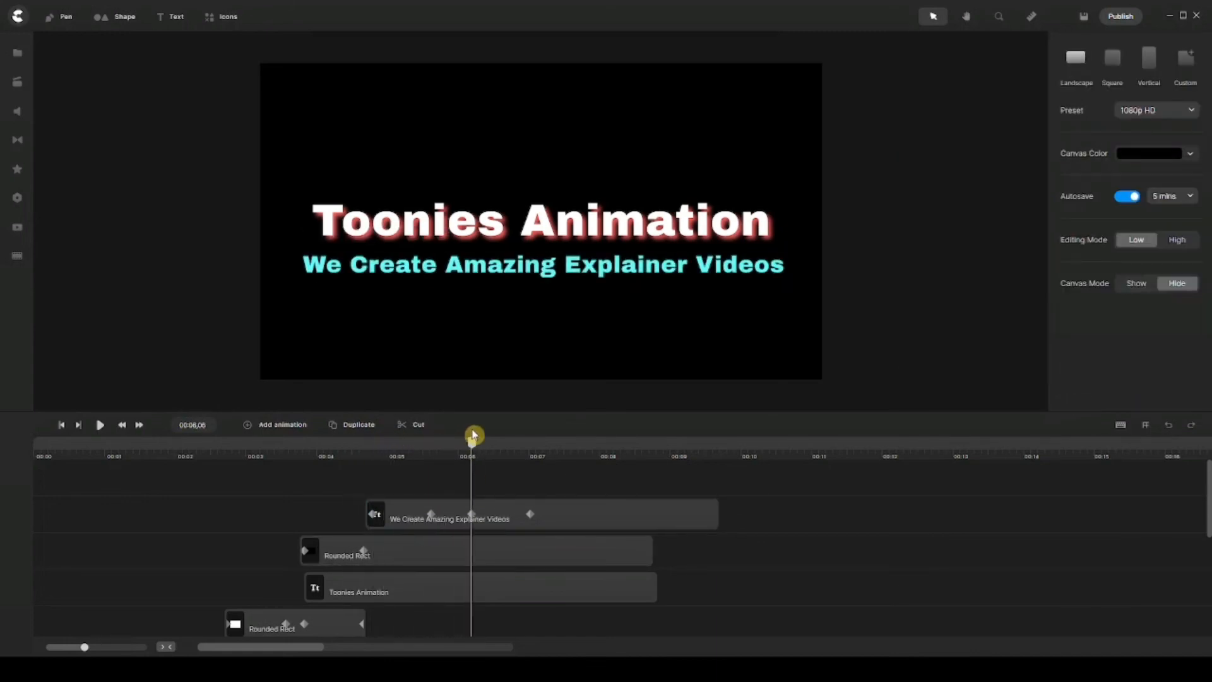
{"action": "left_click", "coordinate": [478, 523]}
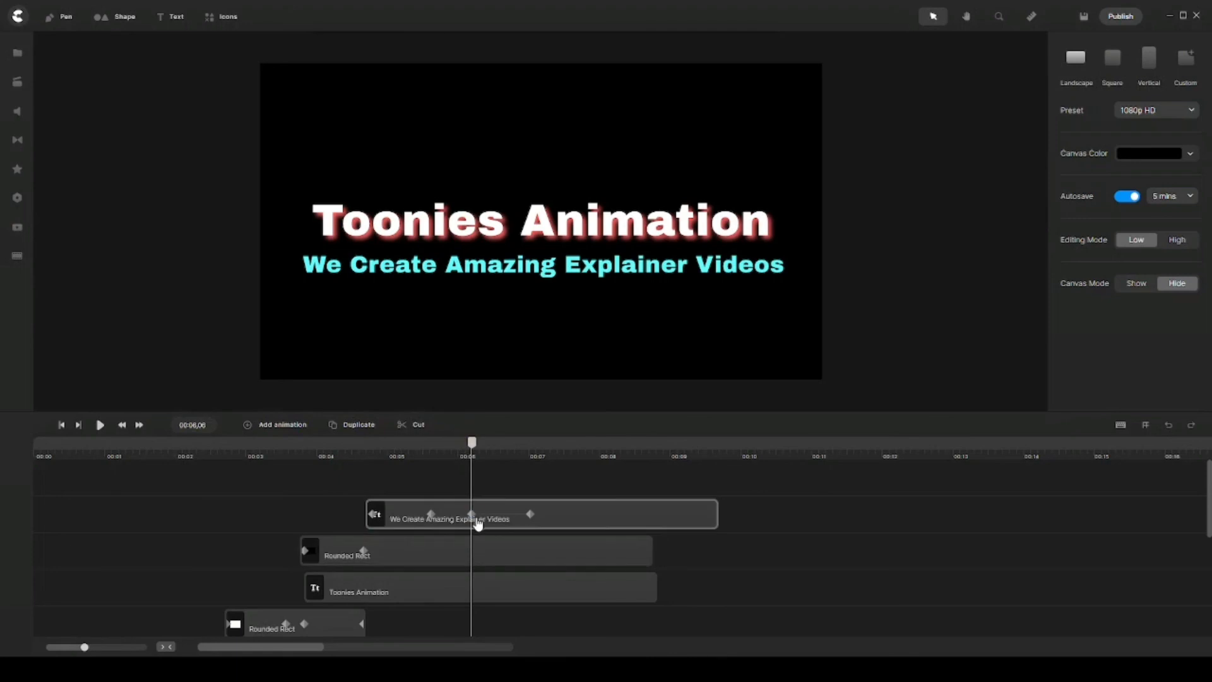
{"action": "left_click", "coordinate": [476, 515]}
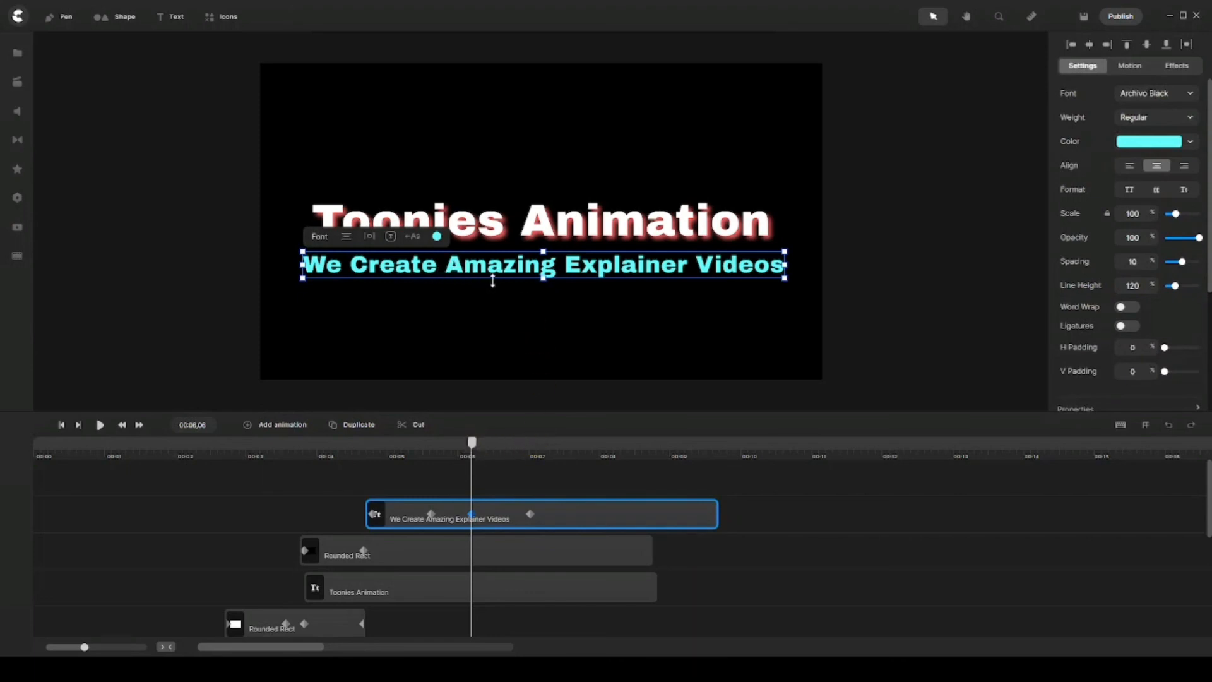
Set the tagline's fill color to coral fc6464 at the final fill keyframe, 00:07,01
{"action": "left_click", "coordinate": [530, 515]}
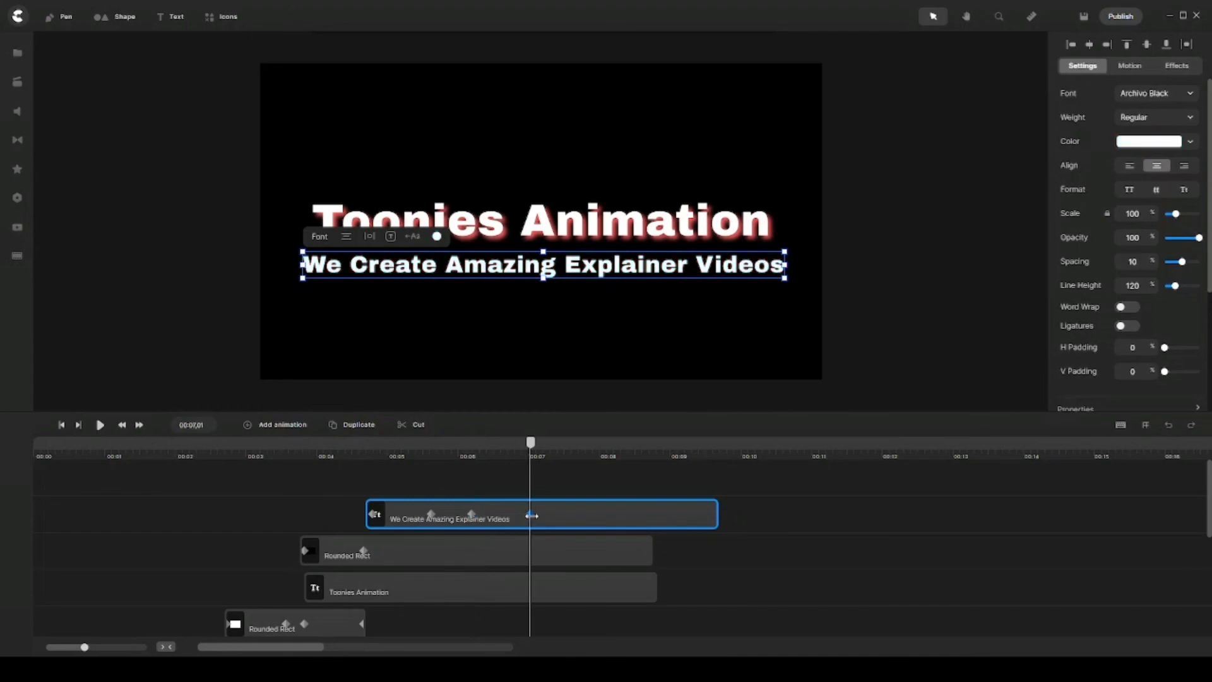
{"action": "left_click", "coordinate": [1131, 142]}
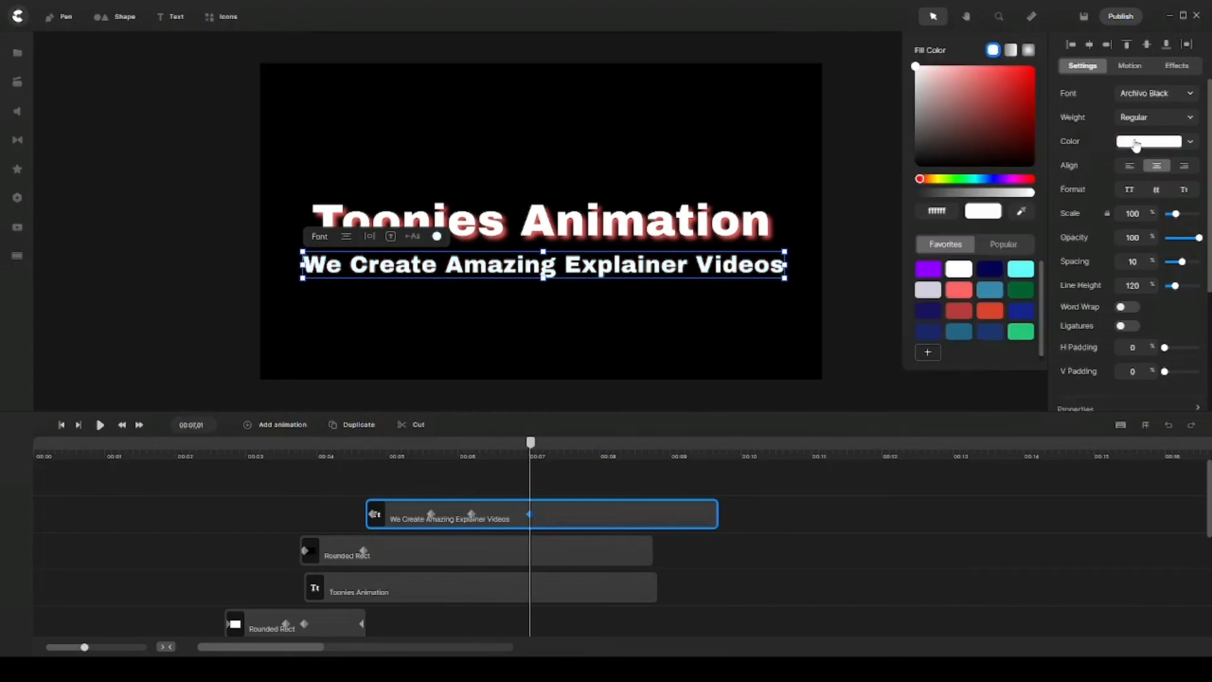
{"action": "left_click", "coordinate": [960, 291]}
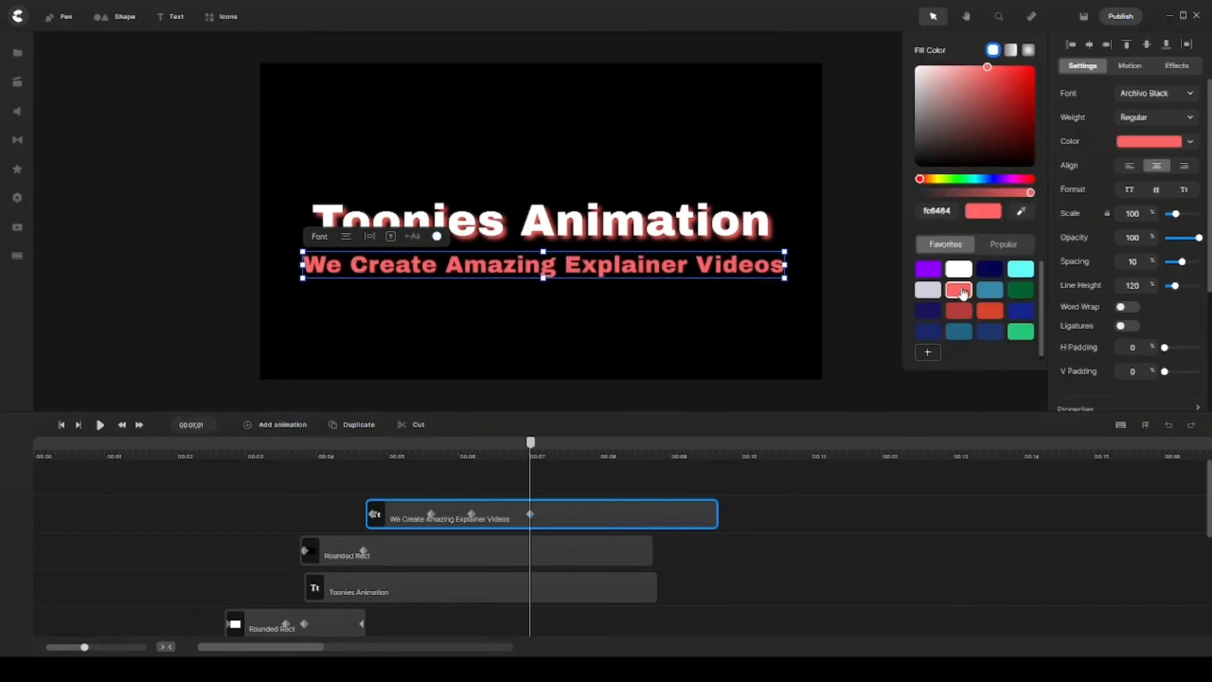
Make the tagline's fill animation run letter by letter in Random order
{"action": "left_click", "coordinate": [530, 511]}
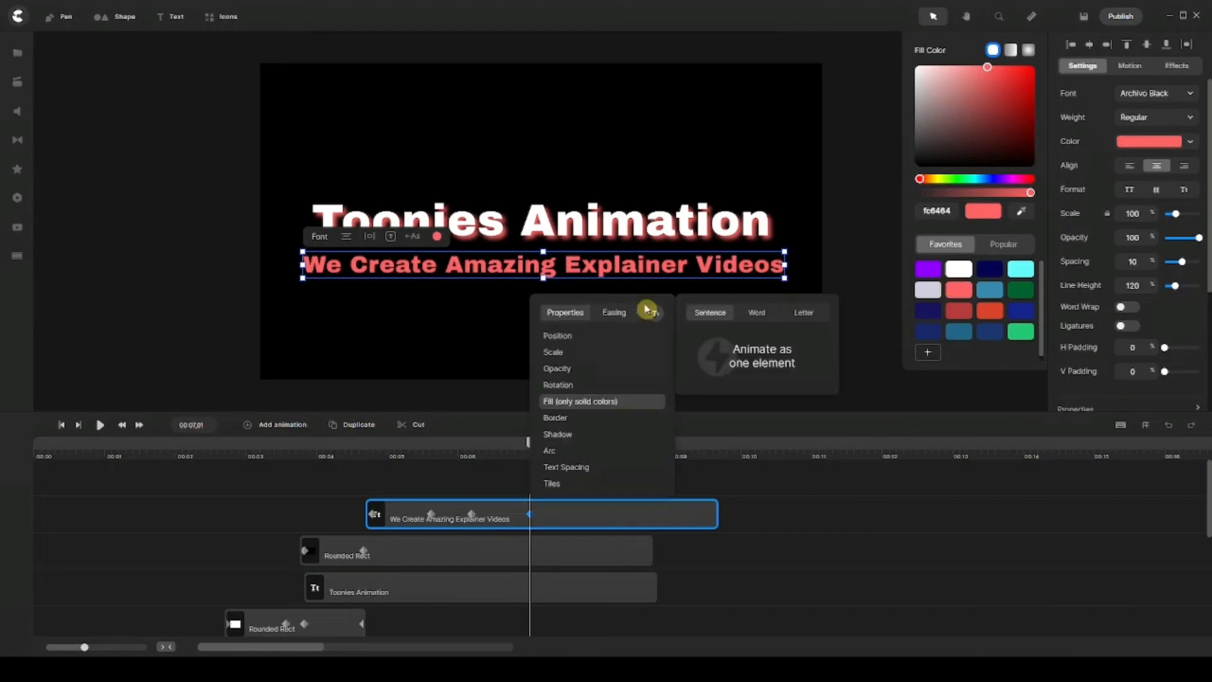
{"action": "left_click", "coordinate": [805, 316]}
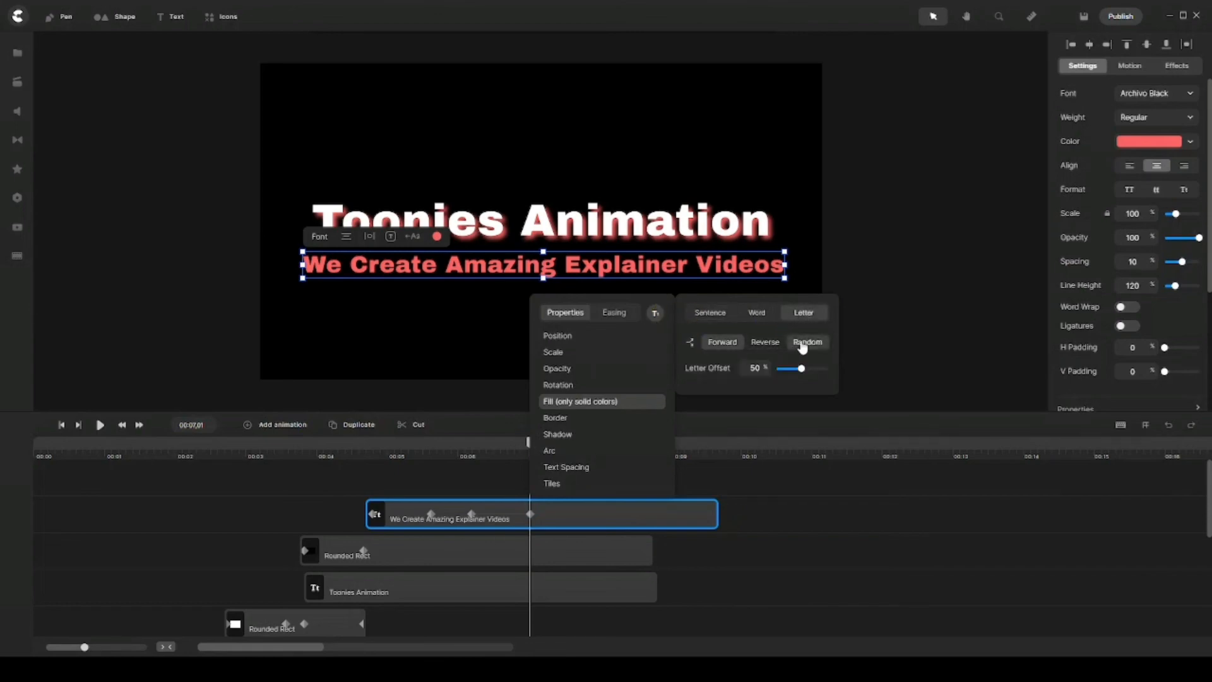
{"action": "left_click", "coordinate": [803, 347]}
{"action": "left_click", "coordinate": [494, 473]}
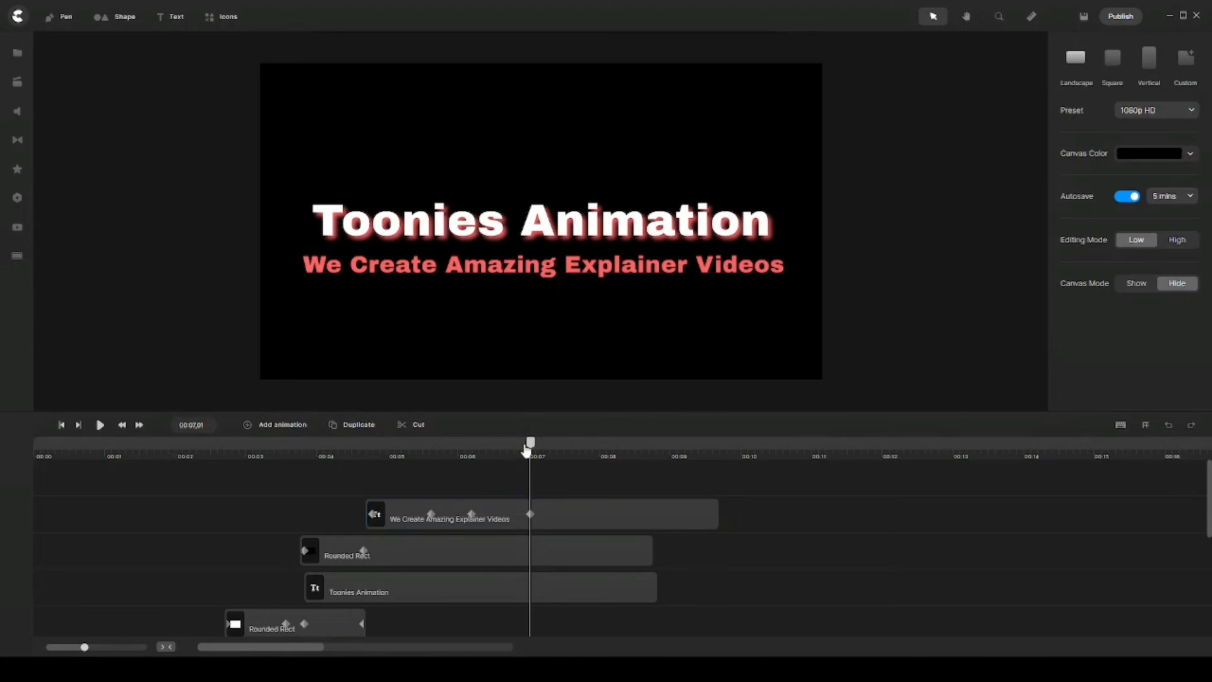
Play the animation from 00:03,06 to check the tagline's letter-by-letter fade-in and color change
{"action": "left_click_drag", "start_coordinate": [530, 446], "coordinate": [262, 451]}
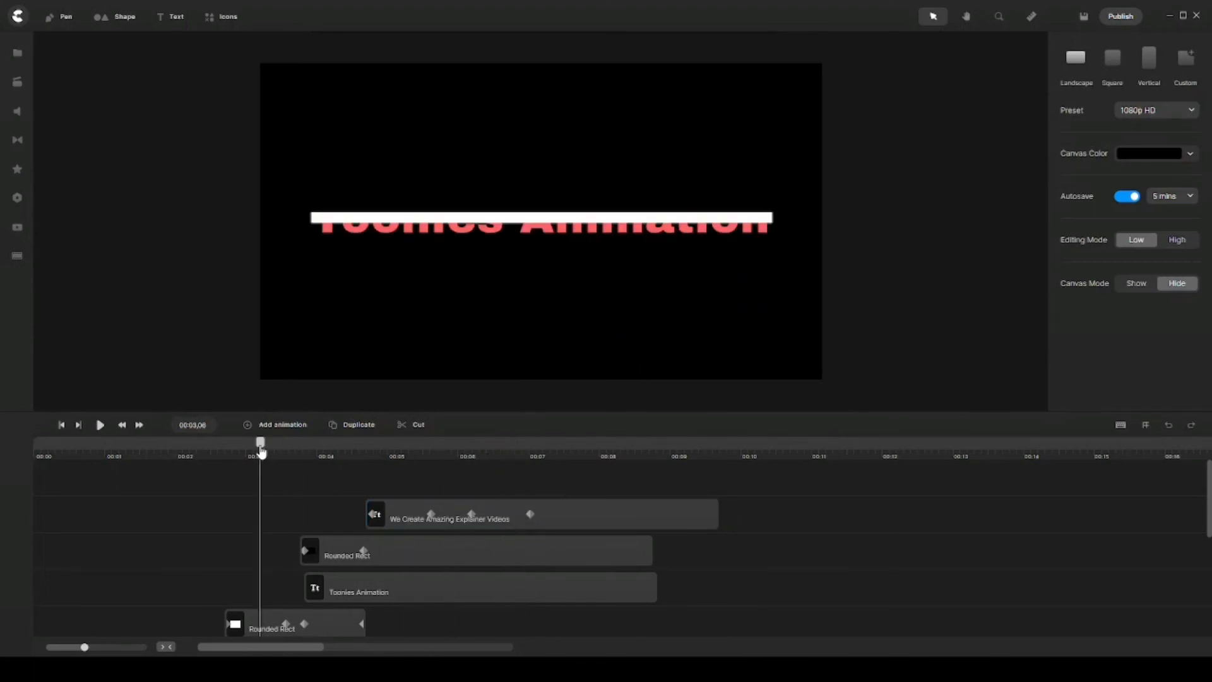
{"action": "key", "text": "space"}
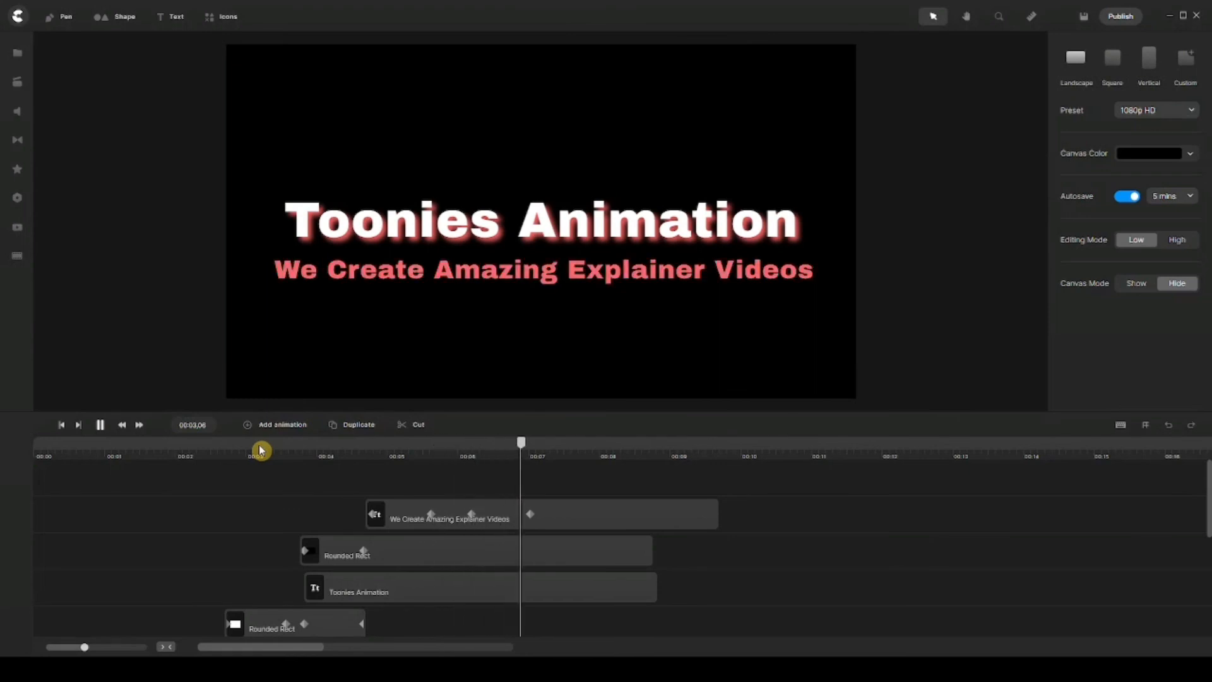
{"action": "key", "text": "space"}
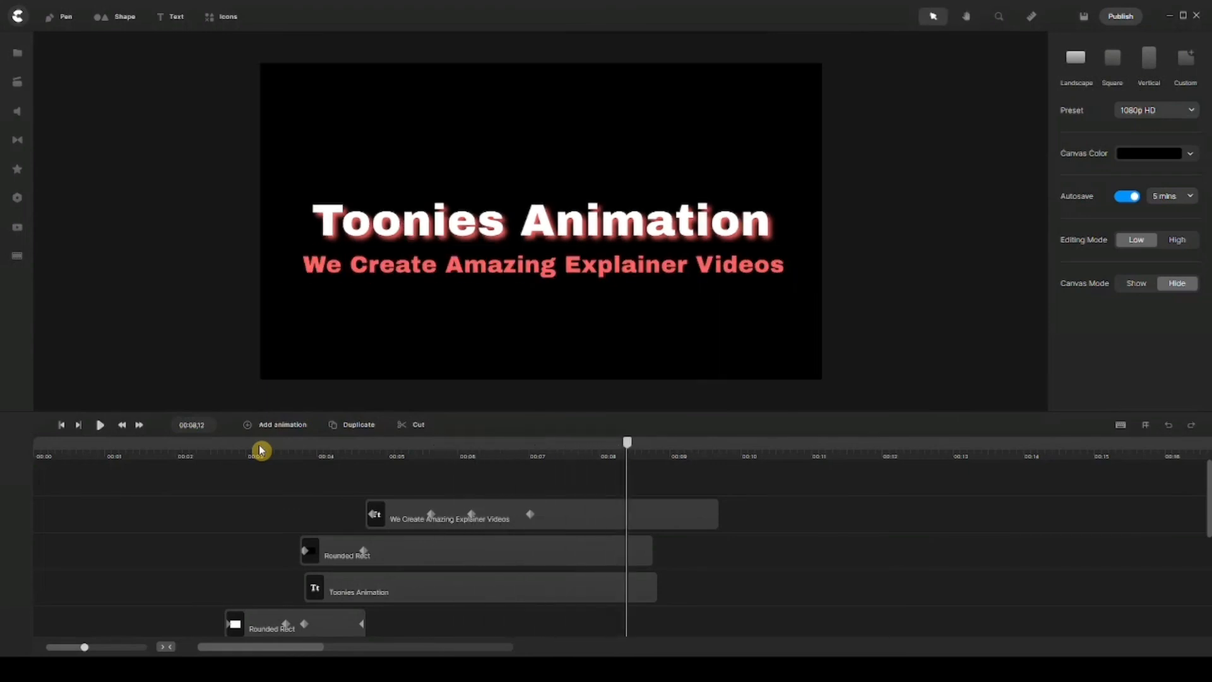